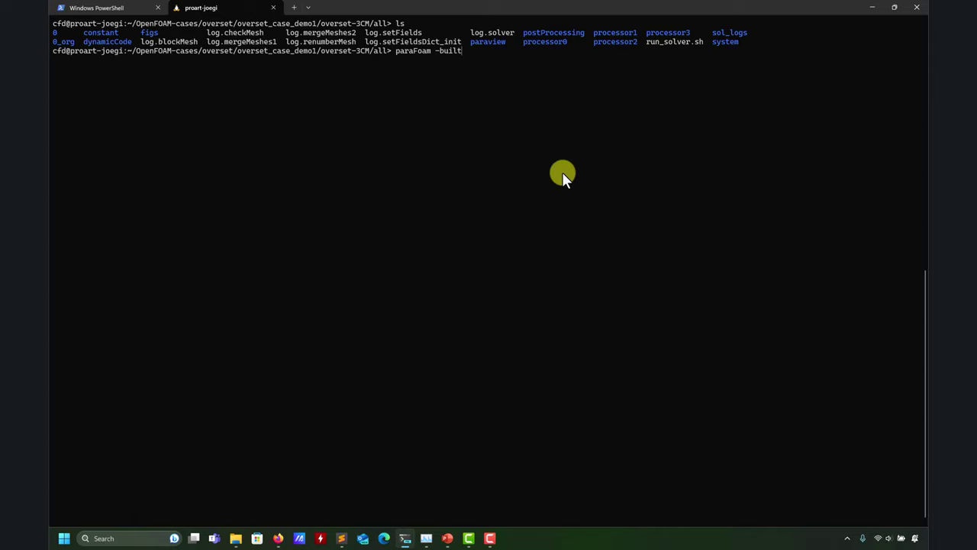
Launch ParaView on the overset cylinder case with paraFoam -builtin
{"action": "type", "text": "in"}
{"action": "key", "text": "Return"}
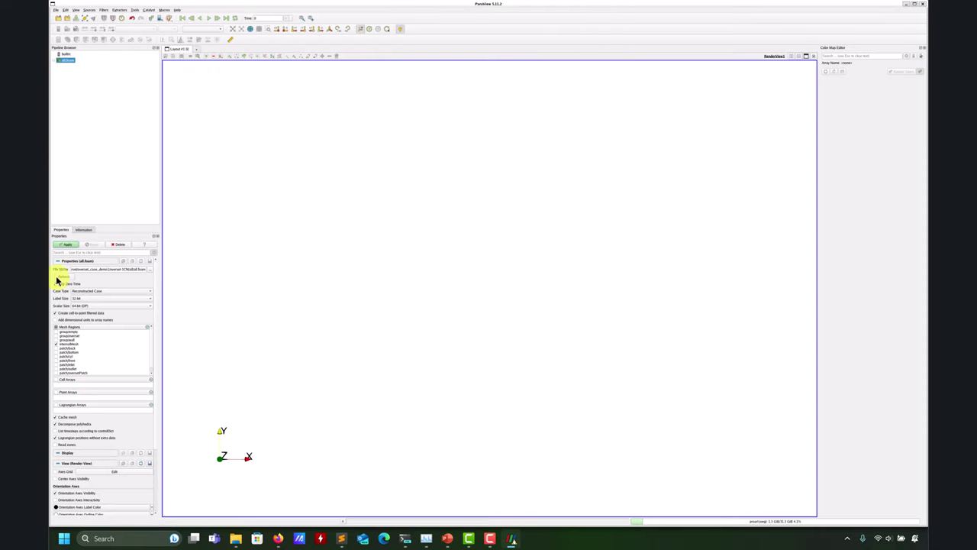
Load the case mesh and display it as Surface With Edges
{"action": "left_click", "coordinate": [64, 245]}
{"action": "left_click_drag", "start_coordinate": [298, 231], "coordinate": [323, 244]}
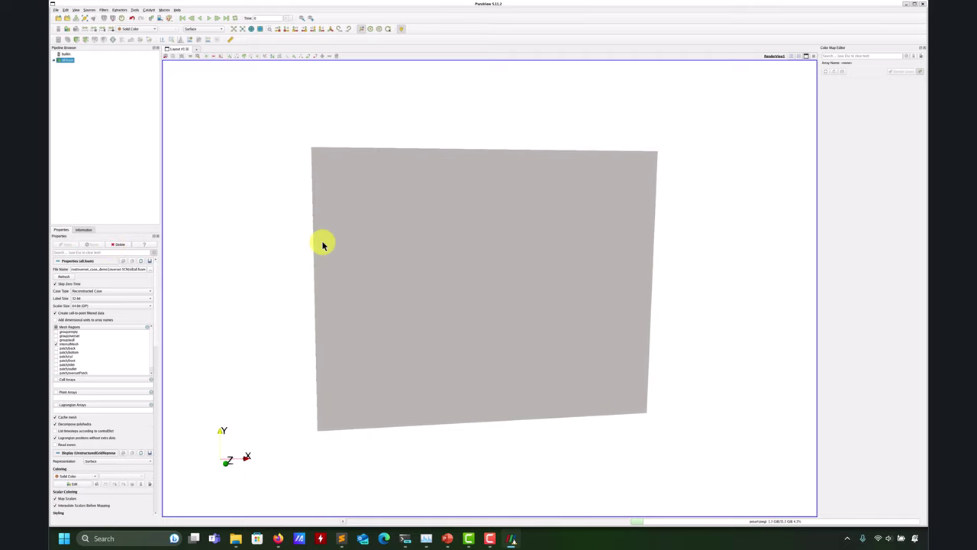
{"action": "left_click", "coordinate": [203, 29]}
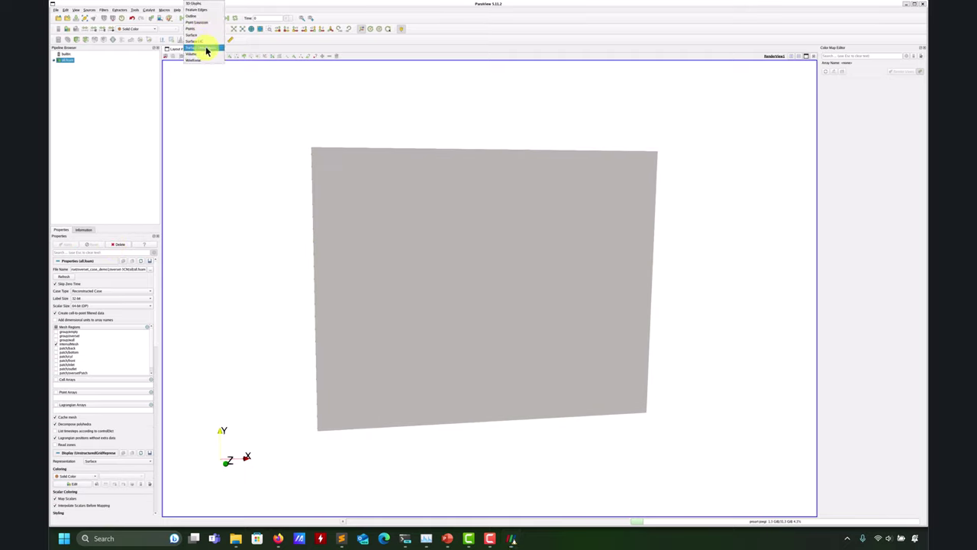
{"action": "left_click", "coordinate": [205, 44]}
{"action": "left_click_drag", "start_coordinate": [387, 240], "coordinate": [418, 270]}
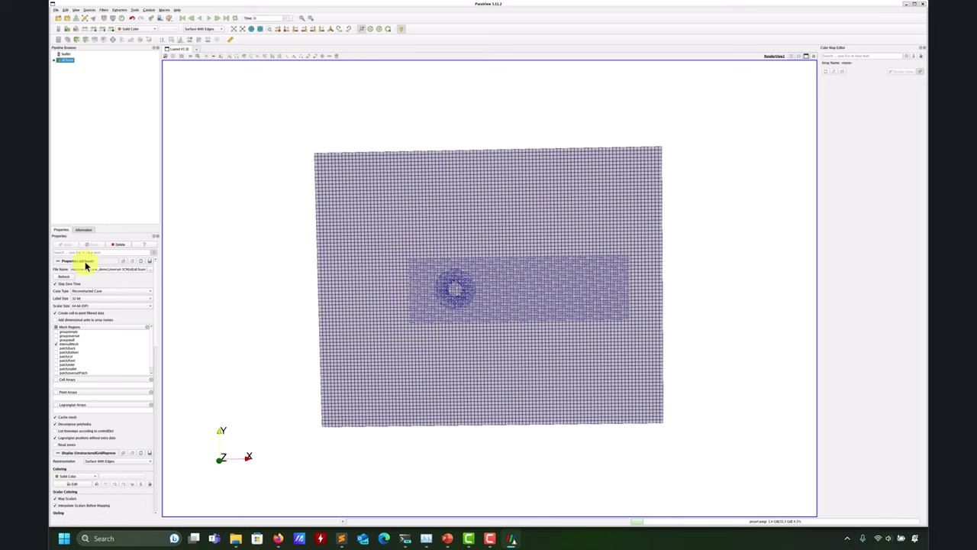
Switch the reader's Case Type to Decomposed Case
{"action": "left_click", "coordinate": [109, 291]}
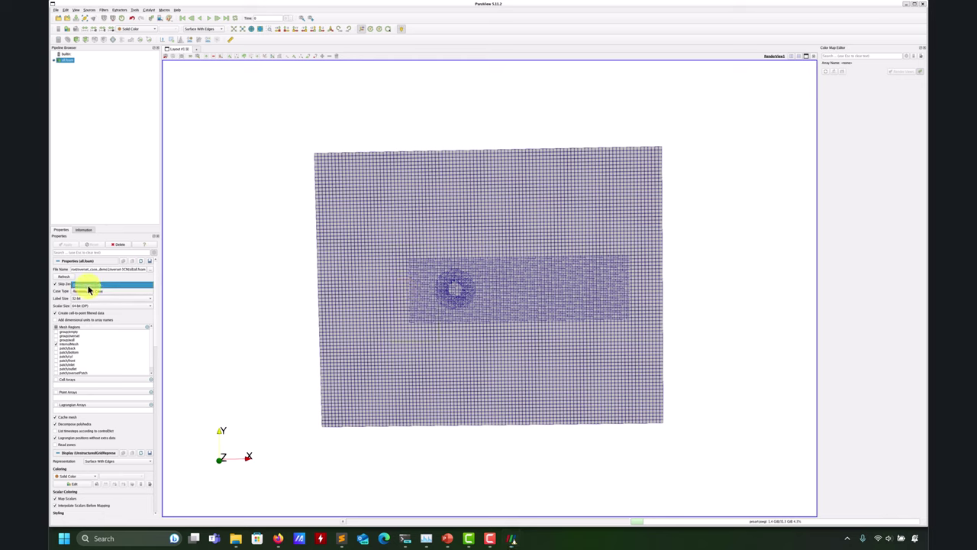
{"action": "left_click", "coordinate": [88, 287]}
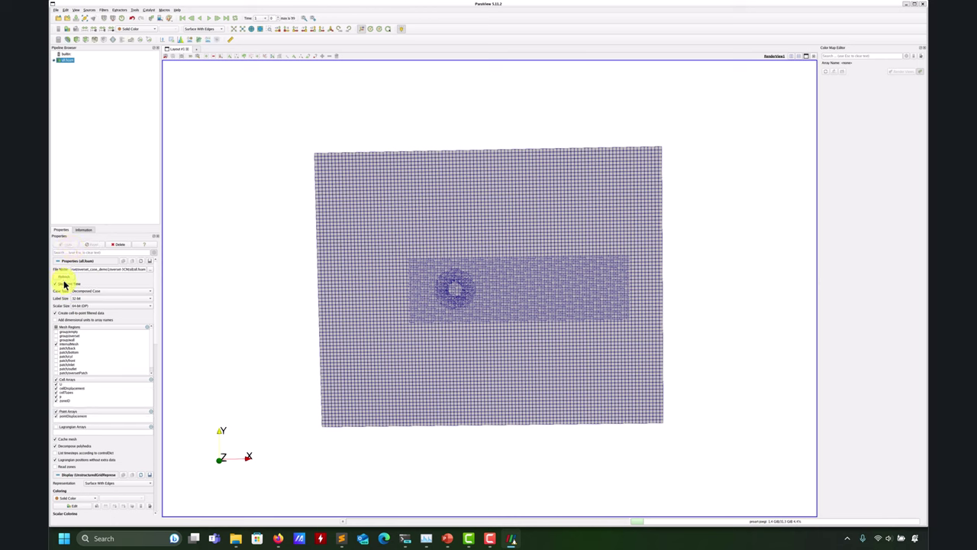
{"action": "left_click_drag", "start_coordinate": [308, 271], "coordinate": [272, 169]}
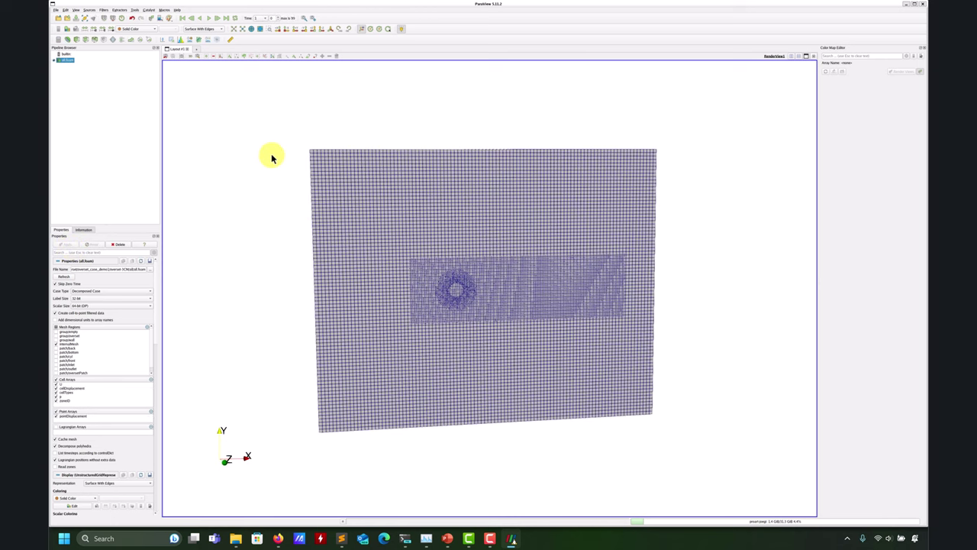
Add a Threshold filter on zoneID and apply it
{"action": "left_click", "coordinate": [95, 45]}
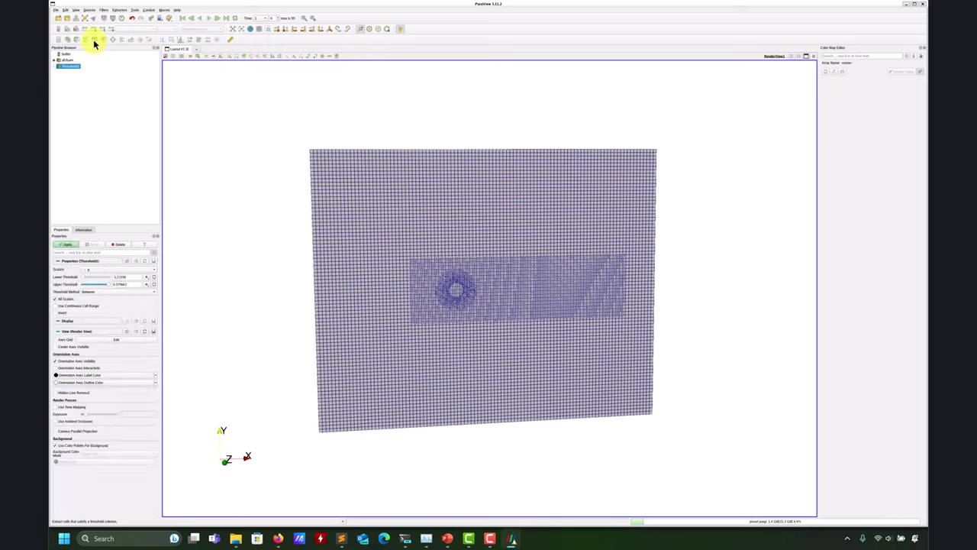
{"action": "left_click", "coordinate": [114, 270]}
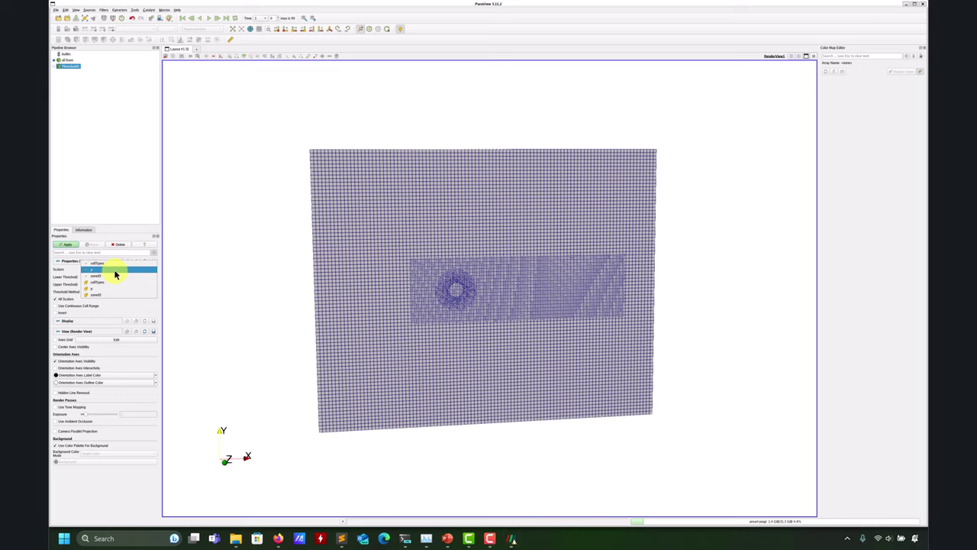
{"action": "left_click", "coordinate": [103, 288]}
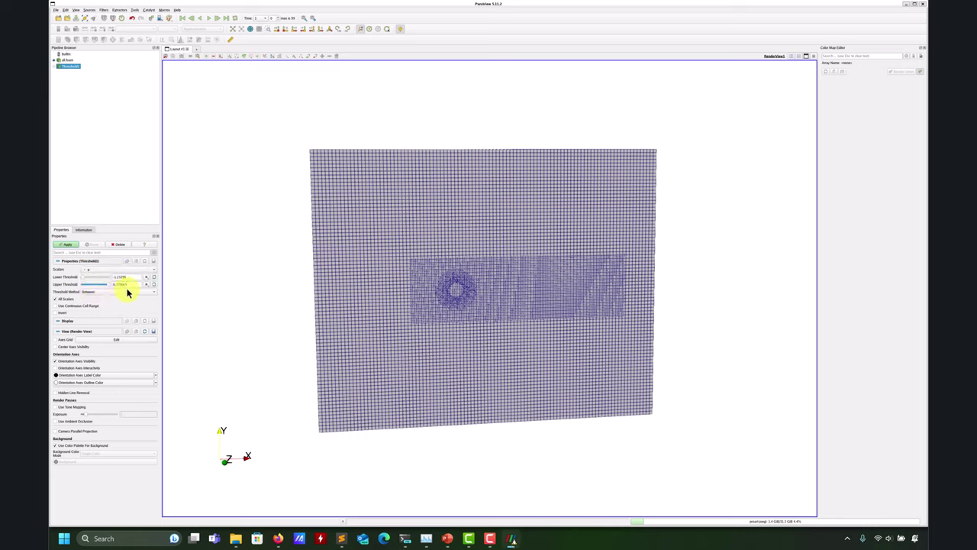
{"action": "left_click", "coordinate": [152, 269]}
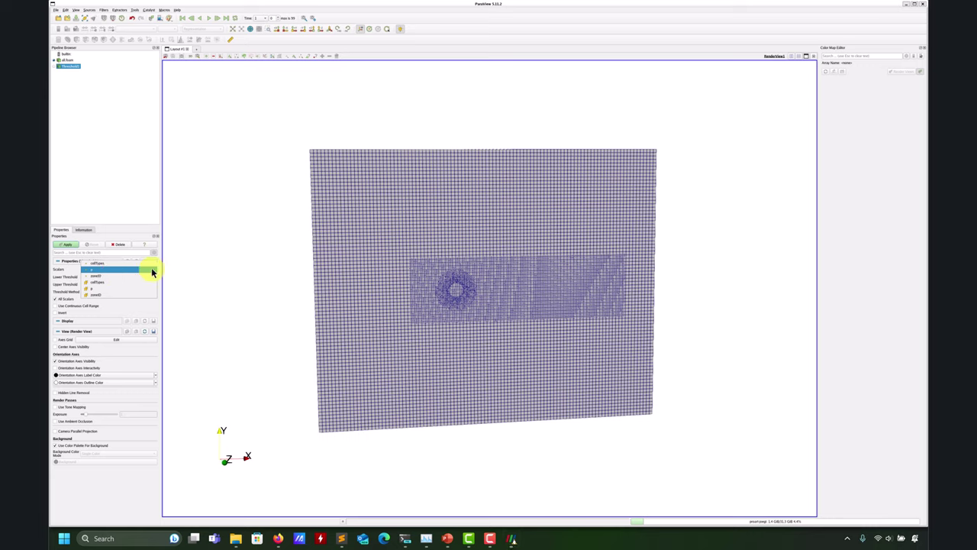
{"action": "left_click", "coordinate": [89, 296]}
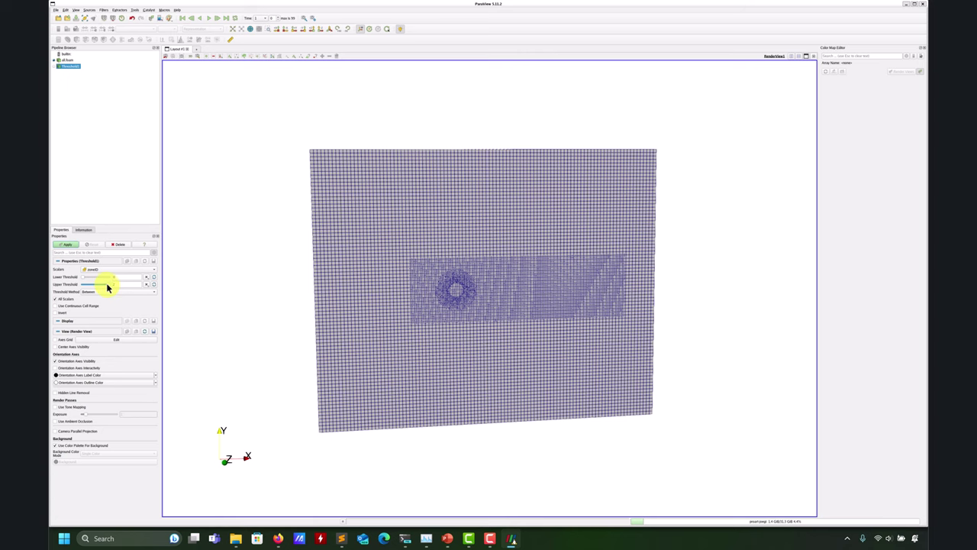
{"action": "left_click", "coordinate": [67, 245]}
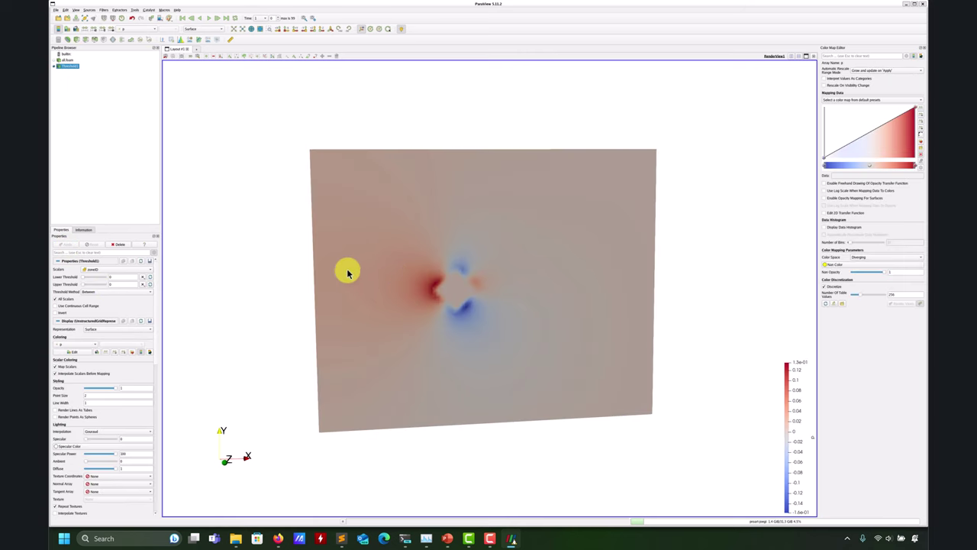
Show the background threshold as Surface With Edges, coloured by cellTypes
{"action": "left_click", "coordinate": [204, 29]}
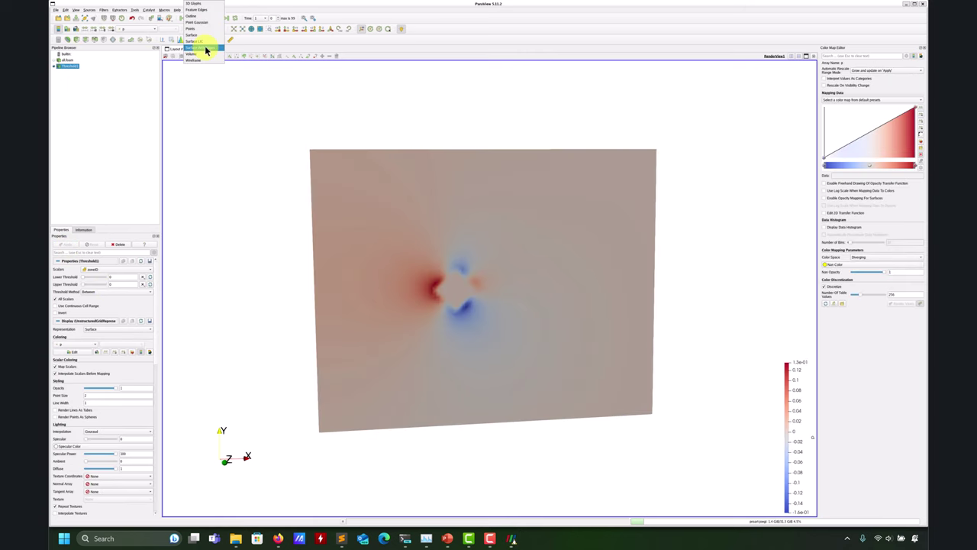
{"action": "left_click", "coordinate": [205, 49]}
{"action": "left_click_drag", "start_coordinate": [399, 229], "coordinate": [395, 224]}
{"action": "left_click", "coordinate": [152, 32]}
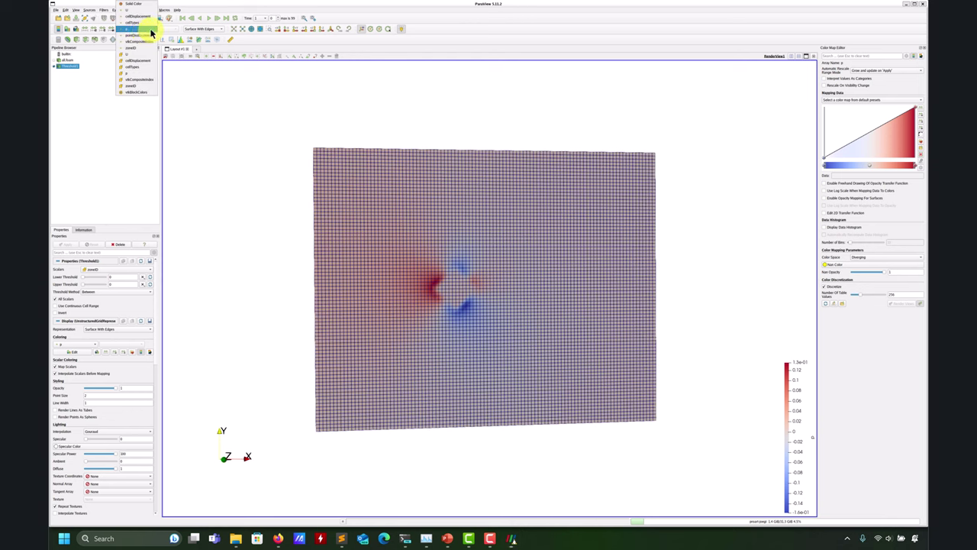
{"action": "left_click", "coordinate": [142, 70]}
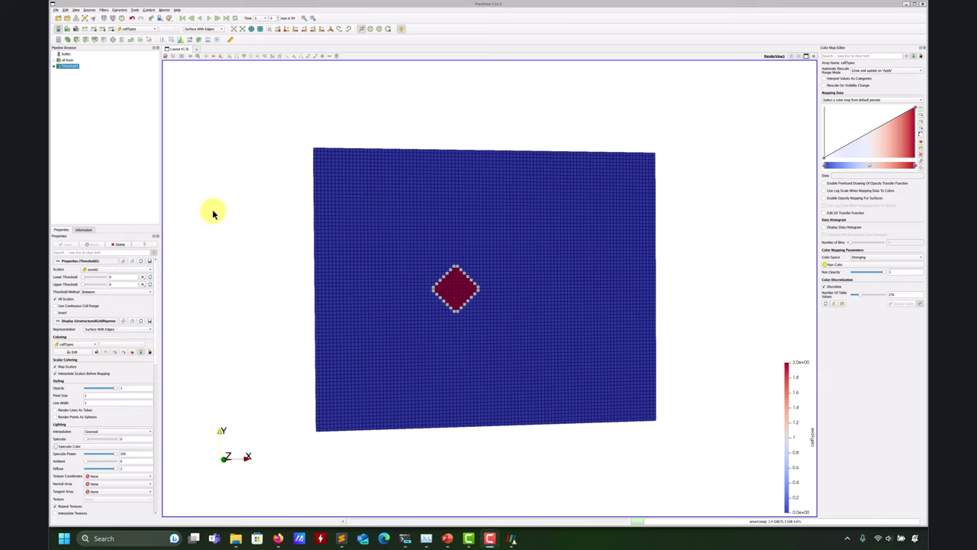
Add a second zoneID Threshold on all.foam with a raised upper threshold and apply it
{"action": "left_click", "coordinate": [67, 60]}
{"action": "left_click", "coordinate": [96, 42]}
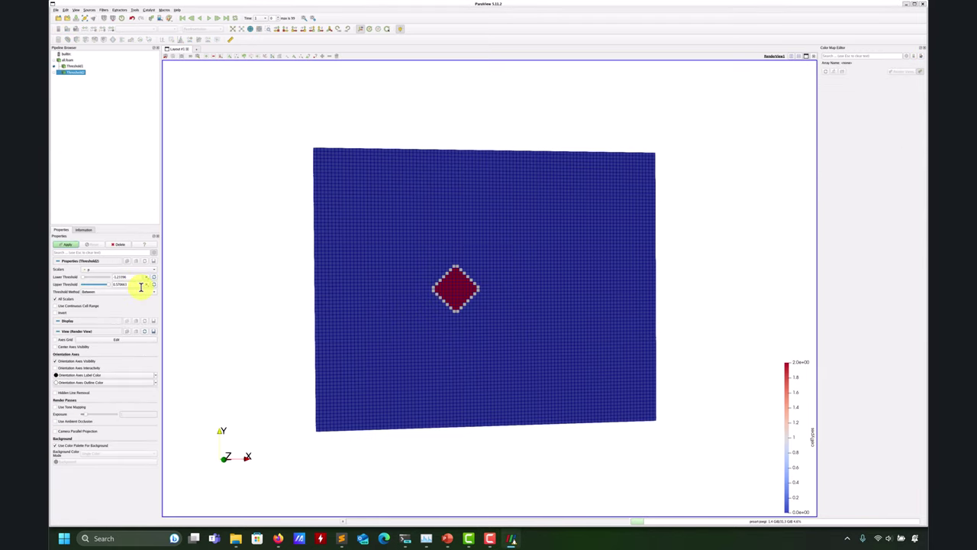
{"action": "left_click", "coordinate": [151, 271]}
{"action": "left_click", "coordinate": [107, 296]}
{"action": "left_click", "coordinate": [92, 285]}
{"action": "left_click", "coordinate": [69, 245]}
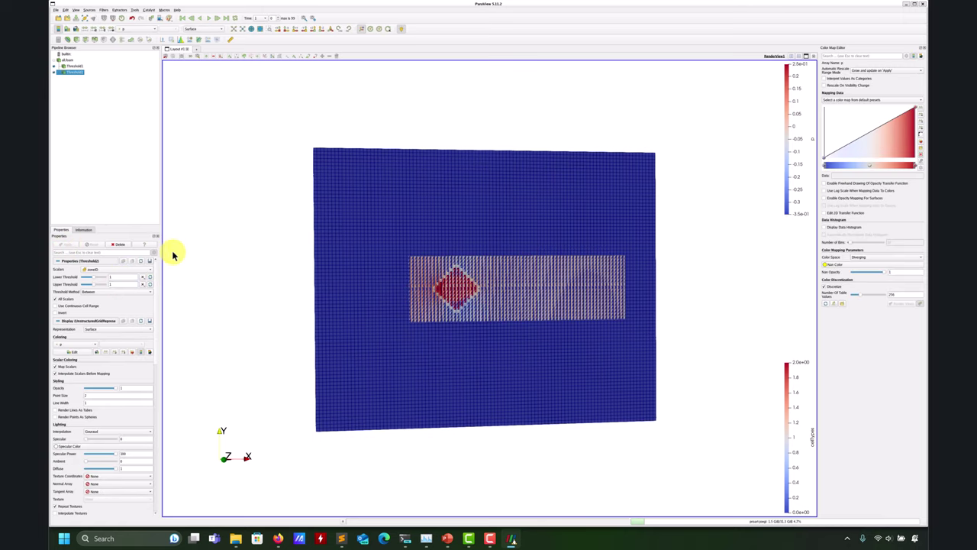
{"action": "left_click_drag", "start_coordinate": [311, 276], "coordinate": [334, 280]}
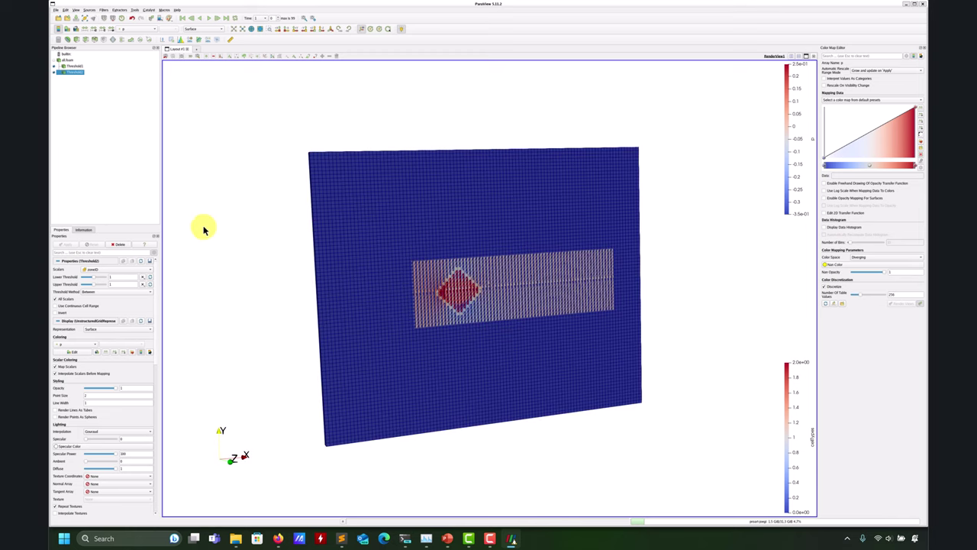
{"action": "left_click_drag", "start_coordinate": [458, 312], "coordinate": [465, 285]}
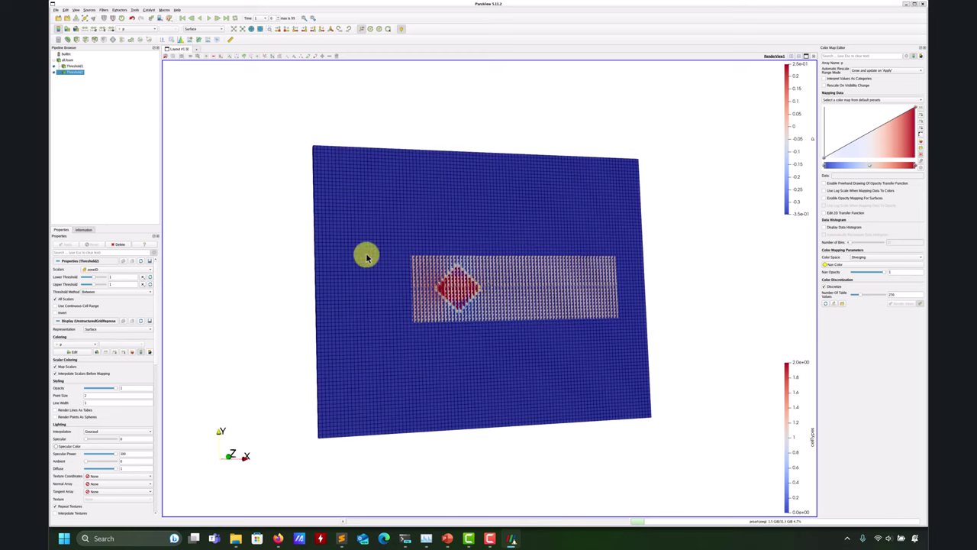
Colour the overset threshold by cellTypes and translate it 2 units in Z
{"action": "left_click", "coordinate": [145, 29]}
{"action": "left_click", "coordinate": [142, 68]}
{"action": "left_click_drag", "start_coordinate": [464, 308], "coordinate": [448, 334]}
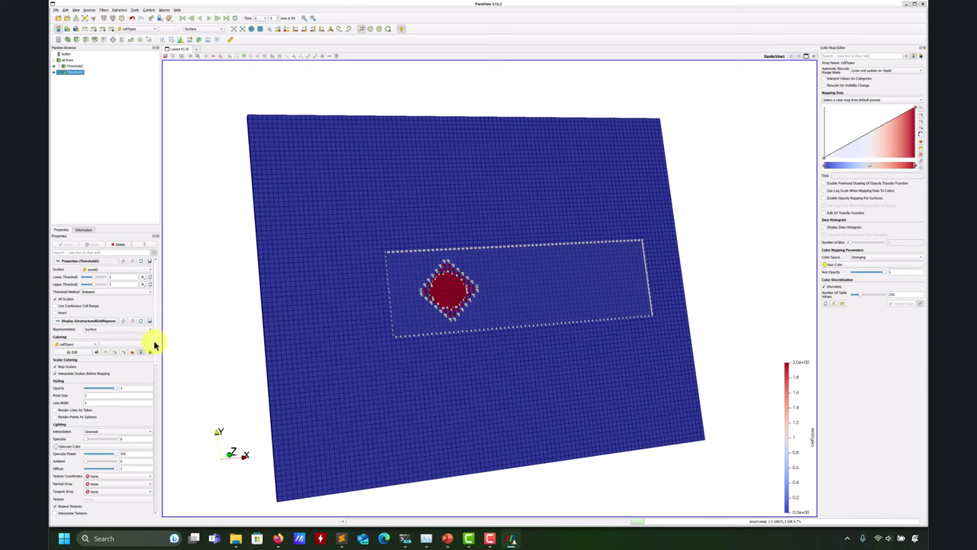
{"action": "left_click_drag", "start_coordinate": [155, 359], "coordinate": [155, 455]}
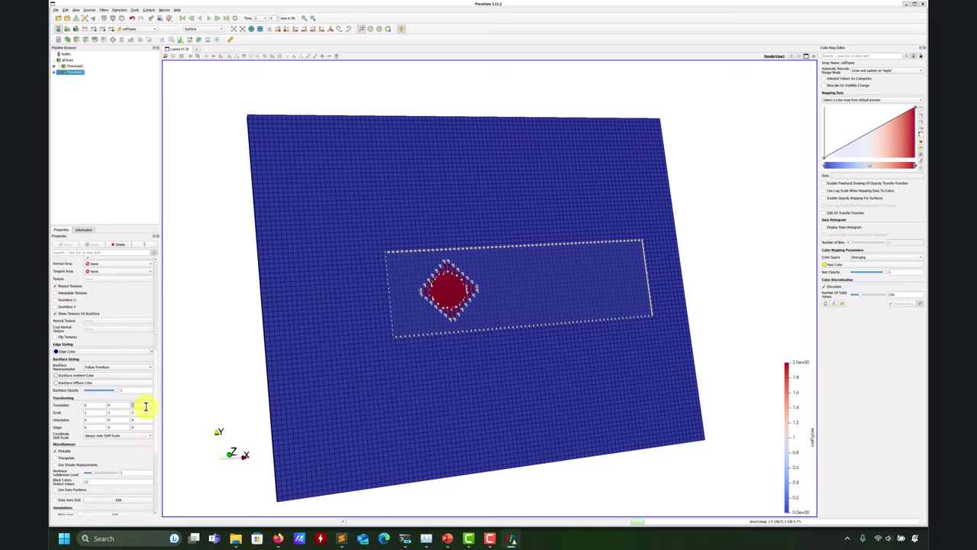
{"action": "key", "text": "Return"}
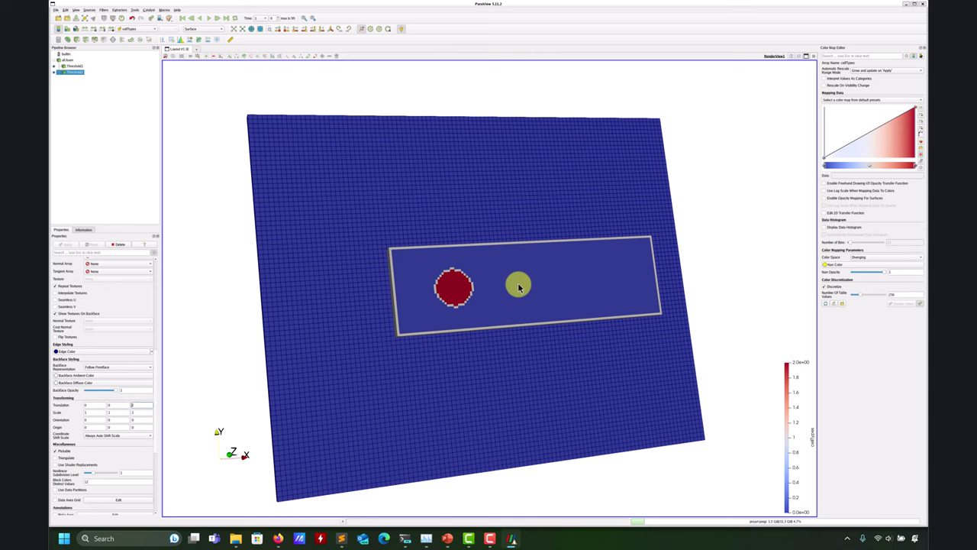
{"action": "left_click_drag", "start_coordinate": [519, 283], "coordinate": [299, 122]}
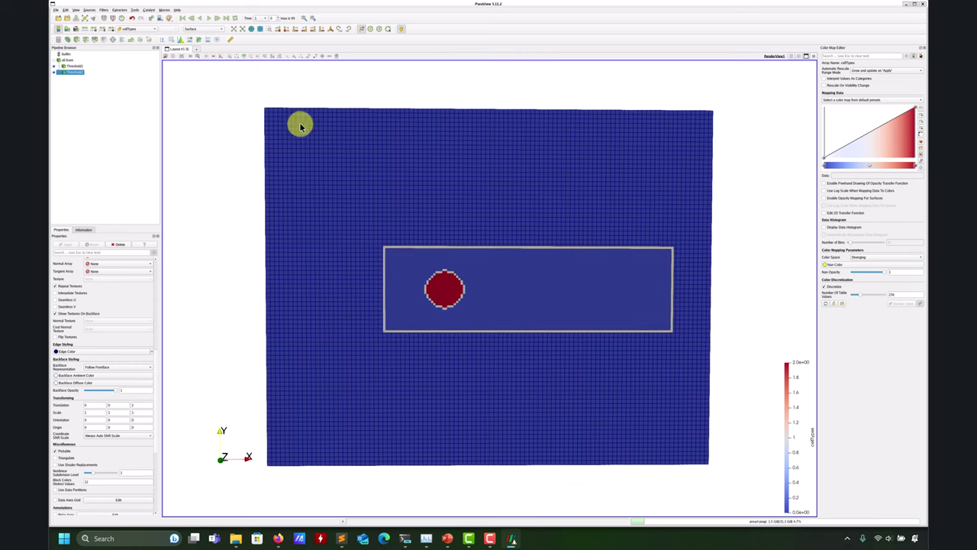
Show the background threshold as plain Surface without grid edges
{"action": "left_click", "coordinate": [74, 66]}
{"action": "left_click", "coordinate": [218, 29]}
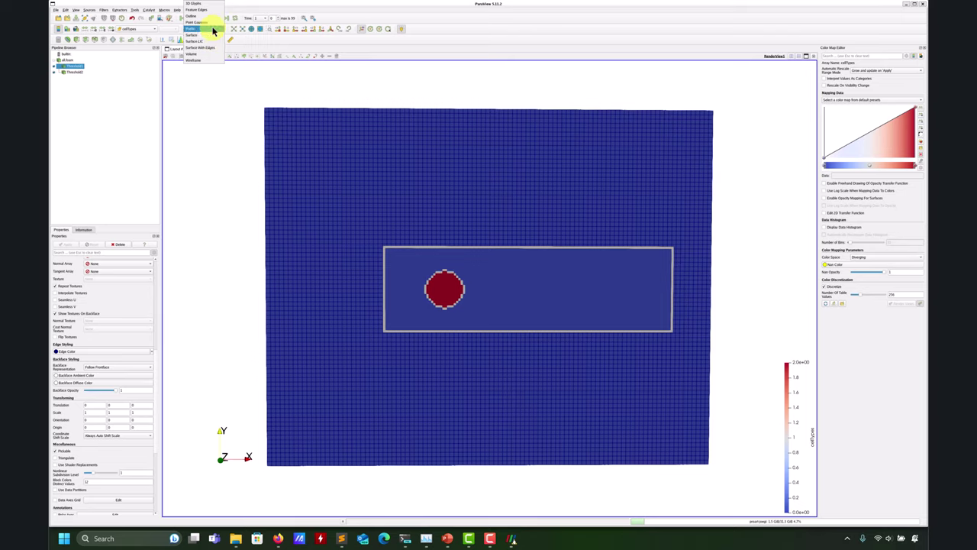
{"action": "left_click", "coordinate": [207, 34]}
{"action": "left_click_drag", "start_coordinate": [268, 224], "coordinate": [415, 233]}
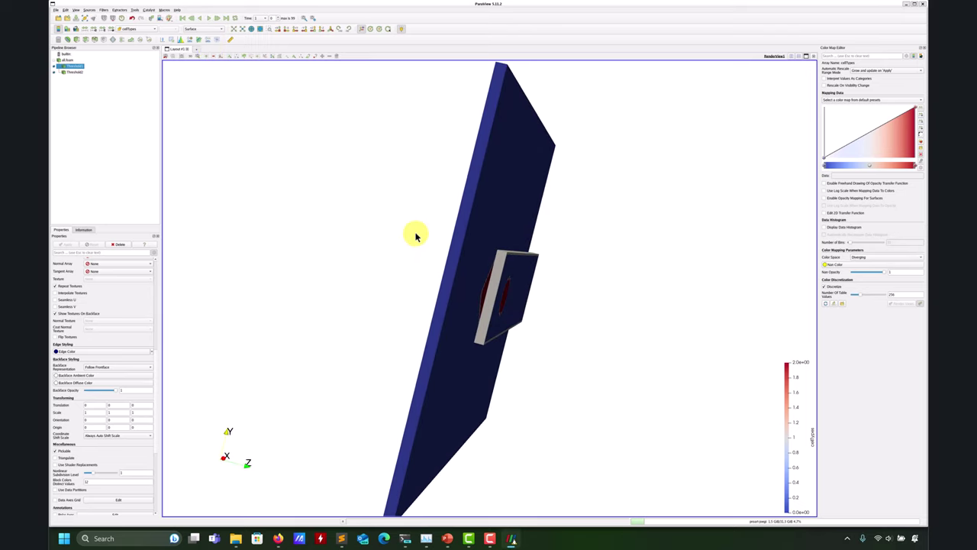
{"action": "left_click_drag", "start_coordinate": [498, 303], "coordinate": [423, 264]}
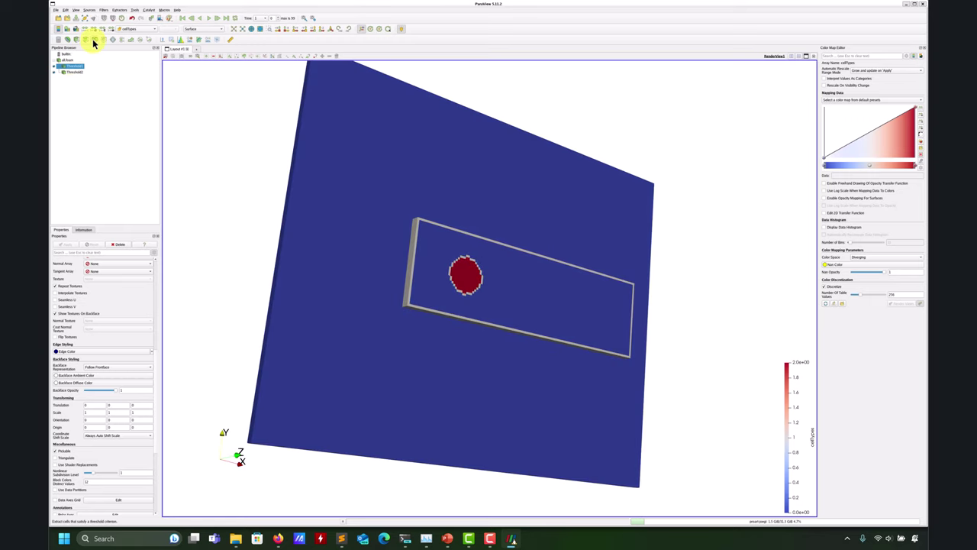
Add a third zoneID Threshold on all.foam with lower threshold 2 and apply it
{"action": "left_click", "coordinate": [67, 69]}
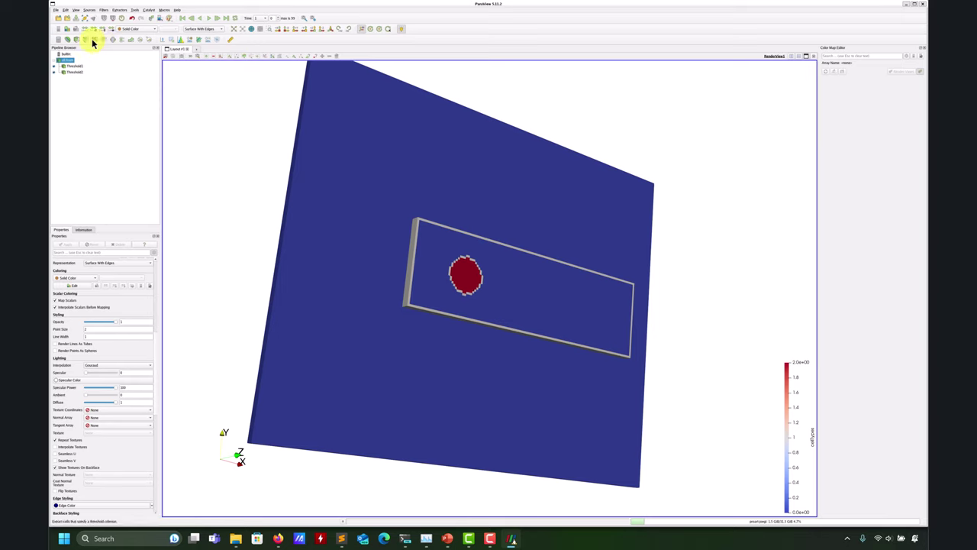
{"action": "left_click", "coordinate": [95, 39]}
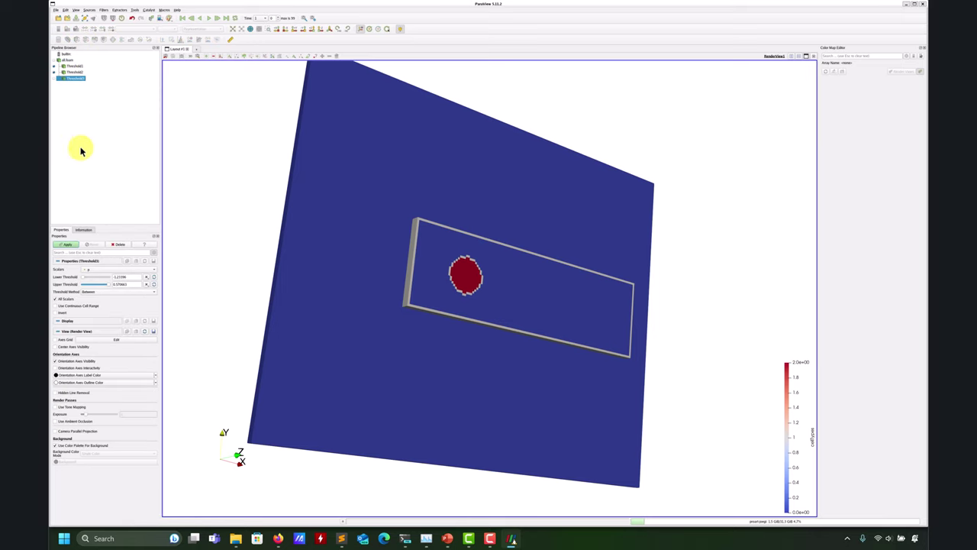
{"action": "left_click", "coordinate": [154, 269]}
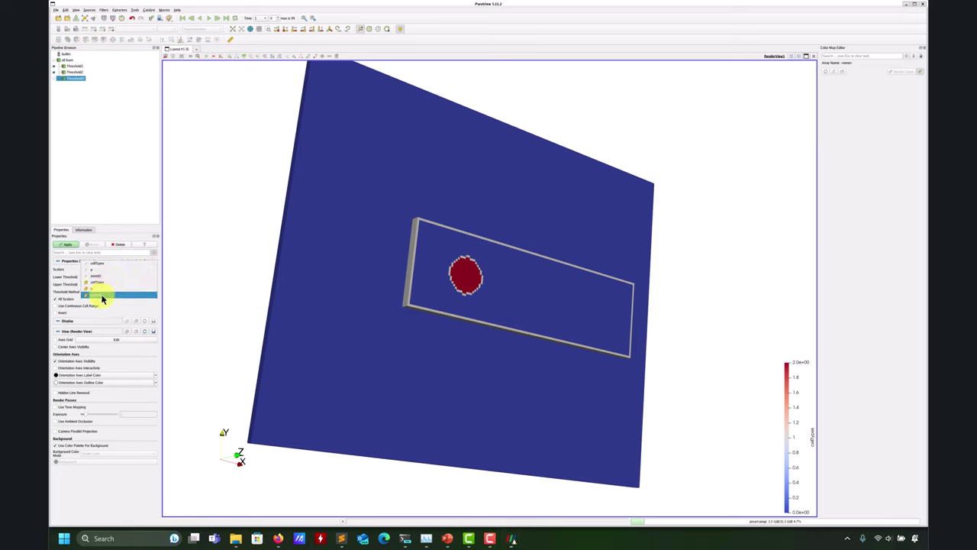
{"action": "left_click", "coordinate": [99, 292]}
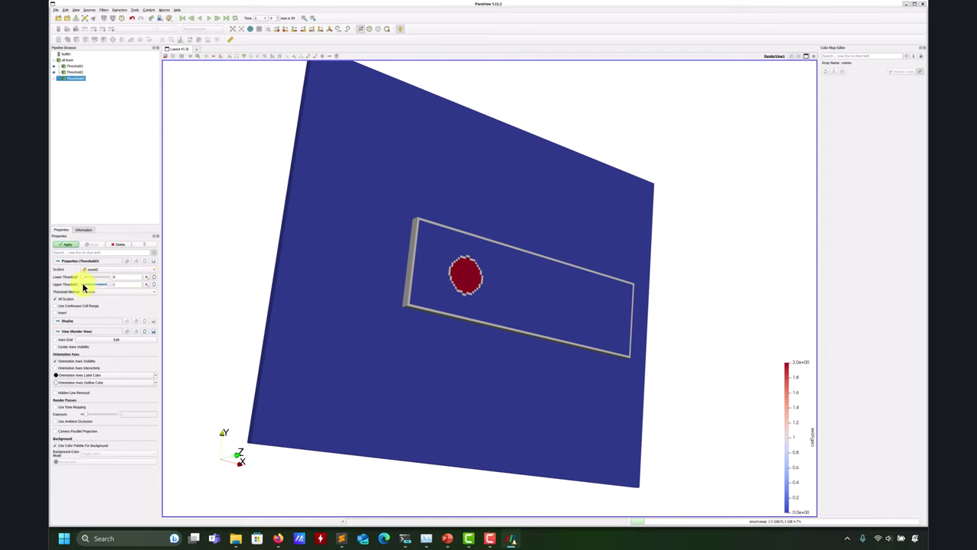
{"action": "left_click_drag", "start_coordinate": [85, 281], "coordinate": [115, 277]}
{"action": "left_click", "coordinate": [64, 249]}
{"action": "left_click_drag", "start_coordinate": [360, 236], "coordinate": [110, 232]}
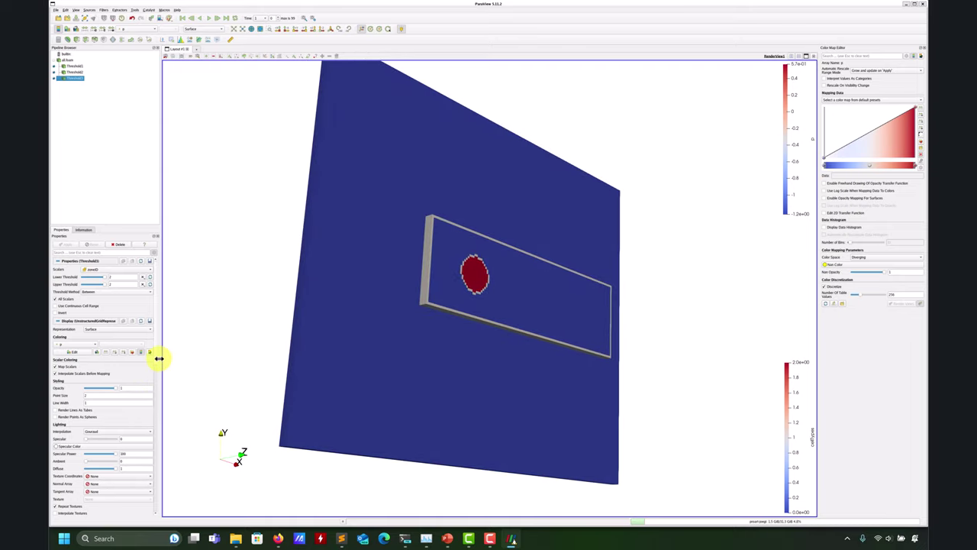
Lift the zoneID 2 region 4 units in Z and colour it by cellTypes
{"action": "scroll", "coordinate": [152, 415], "scroll_direction": "down", "scroll_amount": 6}
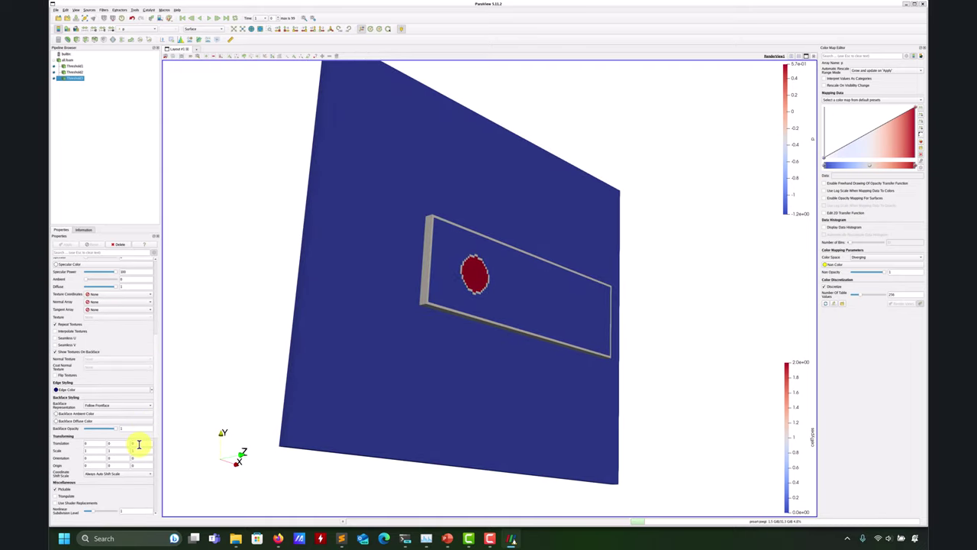
{"action": "key", "text": "Return"}
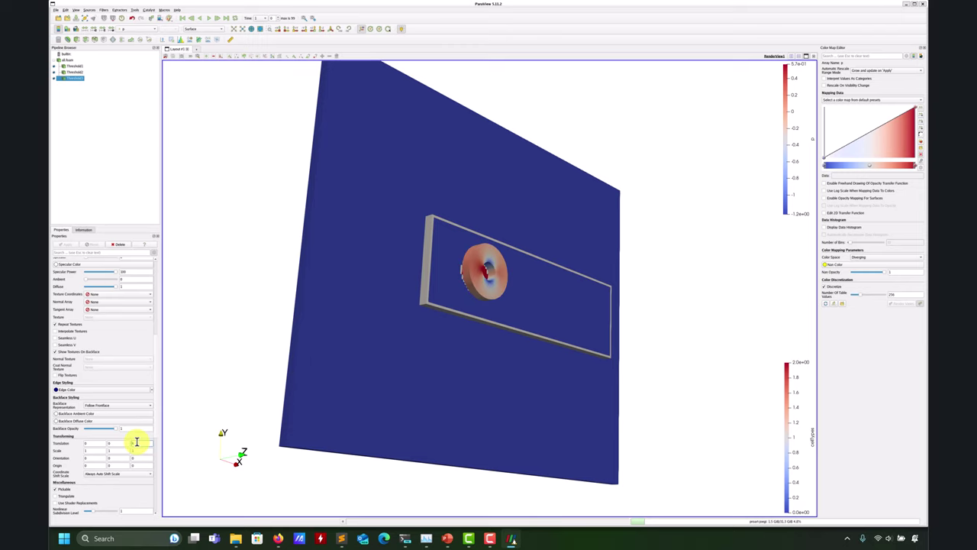
{"action": "left_click", "coordinate": [146, 29]}
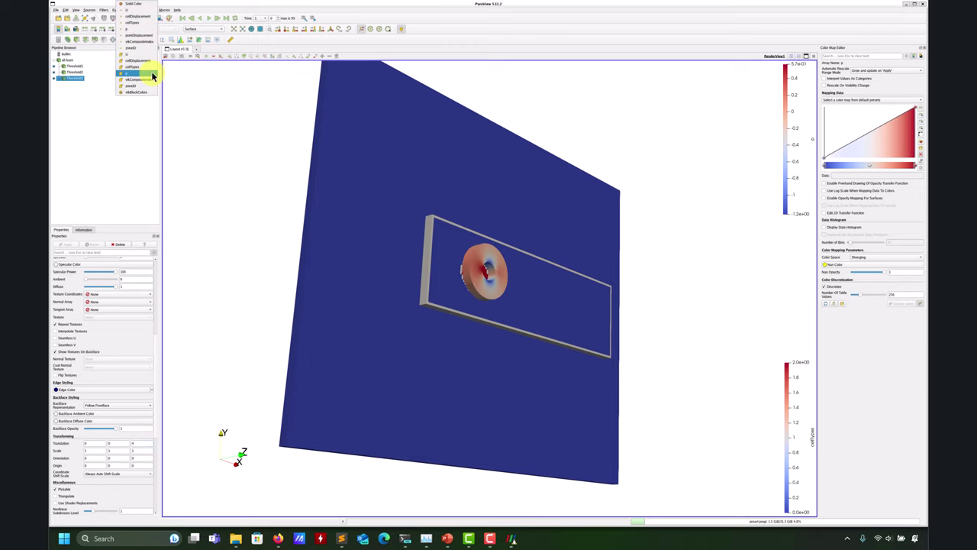
{"action": "left_click", "coordinate": [149, 67]}
{"action": "left_click_drag", "start_coordinate": [479, 242], "coordinate": [453, 252]}
{"action": "left_click_drag", "start_coordinate": [391, 275], "coordinate": [400, 232]}
{"action": "left_click_drag", "start_coordinate": [398, 369], "coordinate": [419, 311]}
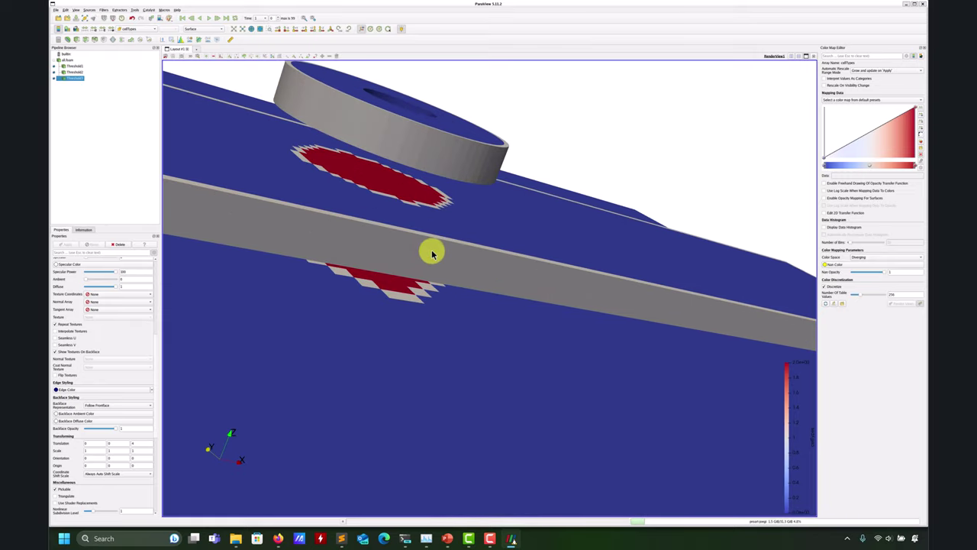
{"action": "left_click_drag", "start_coordinate": [438, 250], "coordinate": [471, 183]}
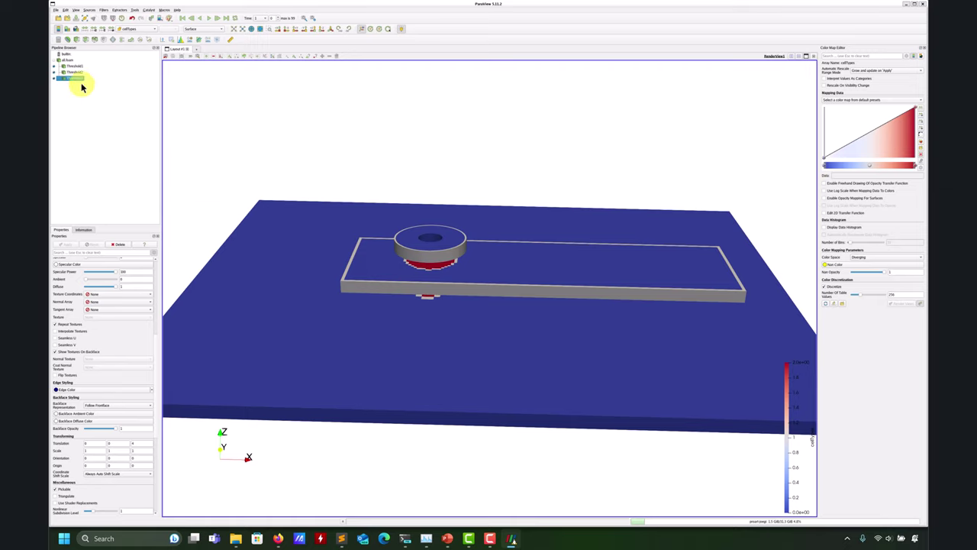
Hide the Threshold2 layers and add a new Threshold on cellTypes
{"action": "left_click", "coordinate": [63, 67]}
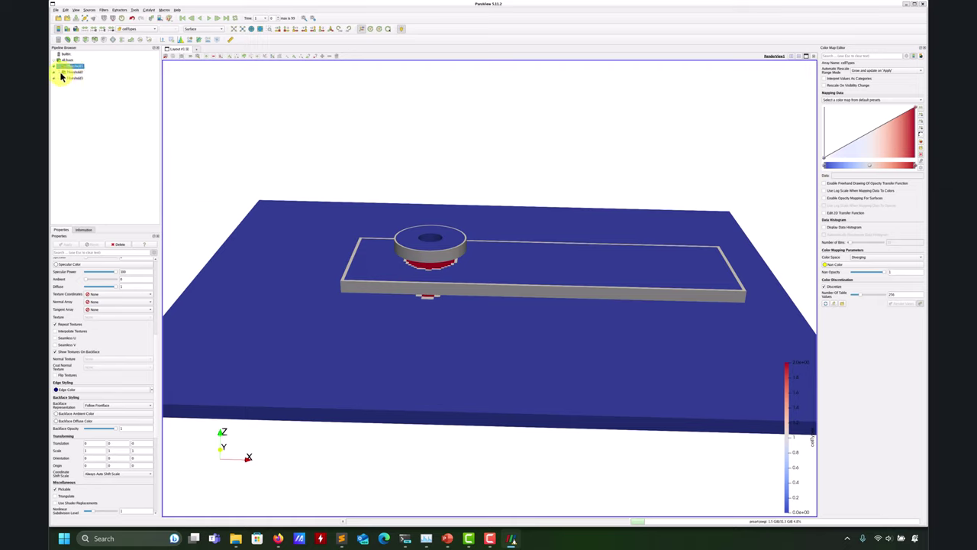
{"action": "left_click", "coordinate": [55, 73]}
{"action": "left_click", "coordinate": [56, 73]}
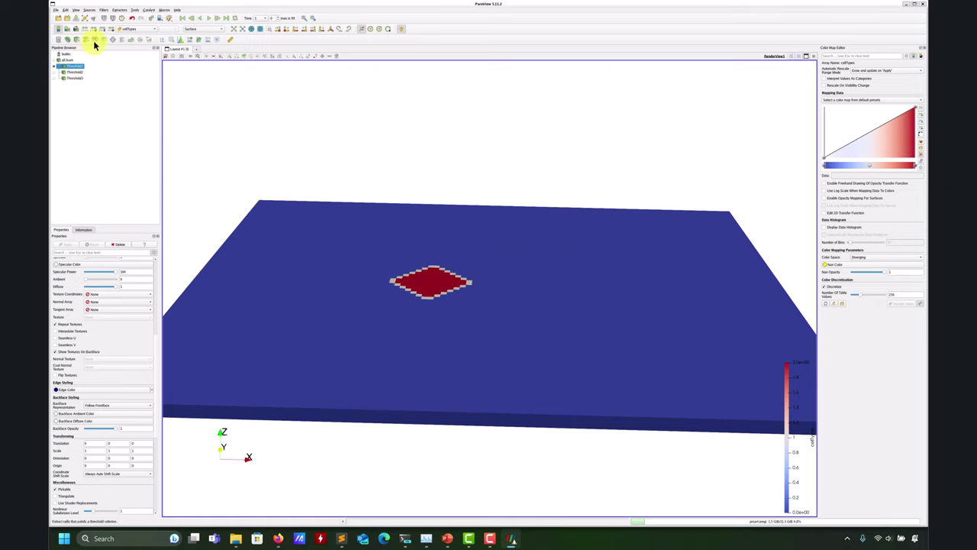
{"action": "left_click", "coordinate": [93, 40]}
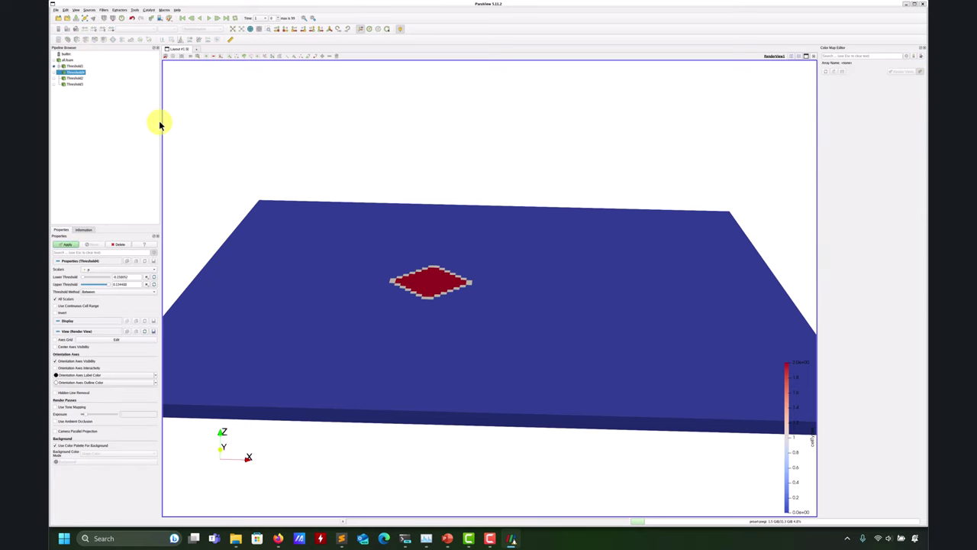
{"action": "left_click", "coordinate": [152, 269]}
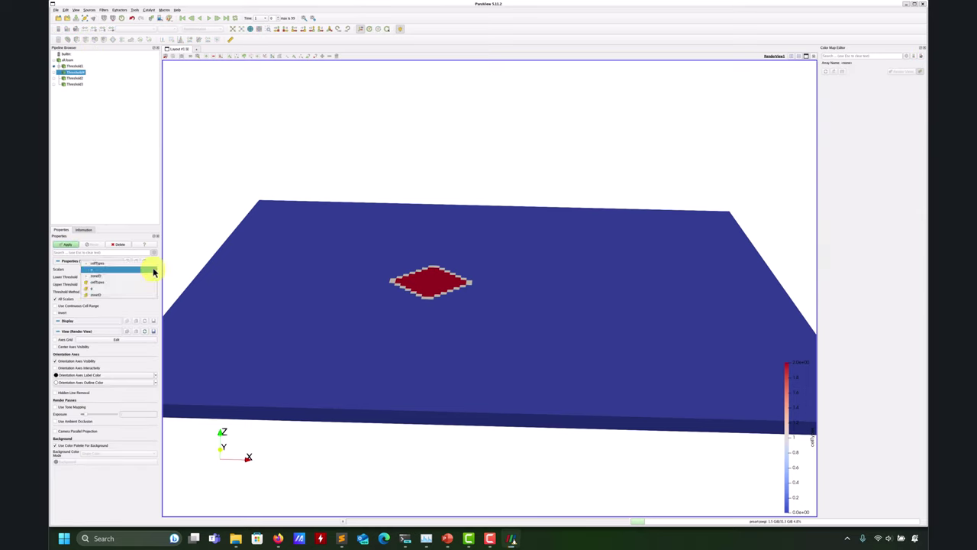
{"action": "left_click", "coordinate": [94, 294]}
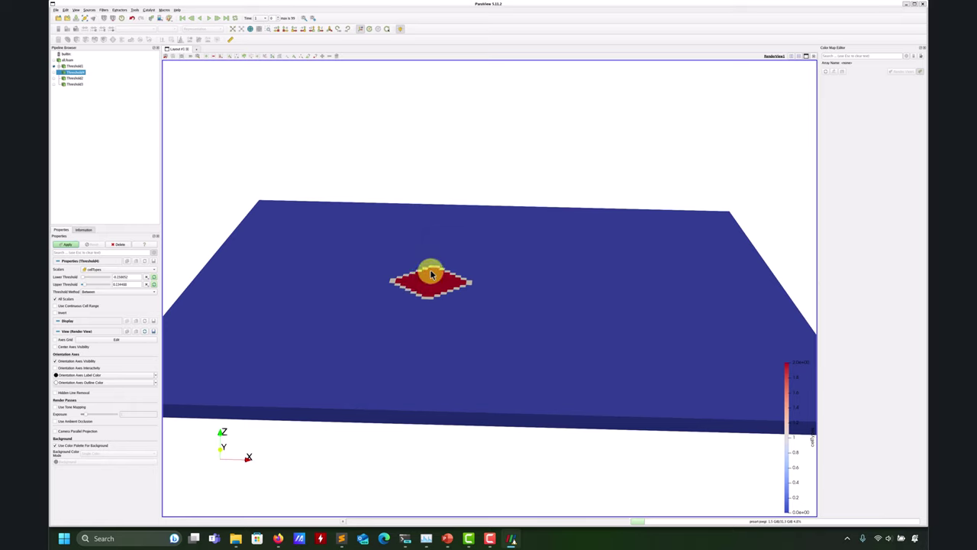
Show the hidden slab again and revisit the threshold array choice for Threshold4
{"action": "left_click", "coordinate": [52, 85]}
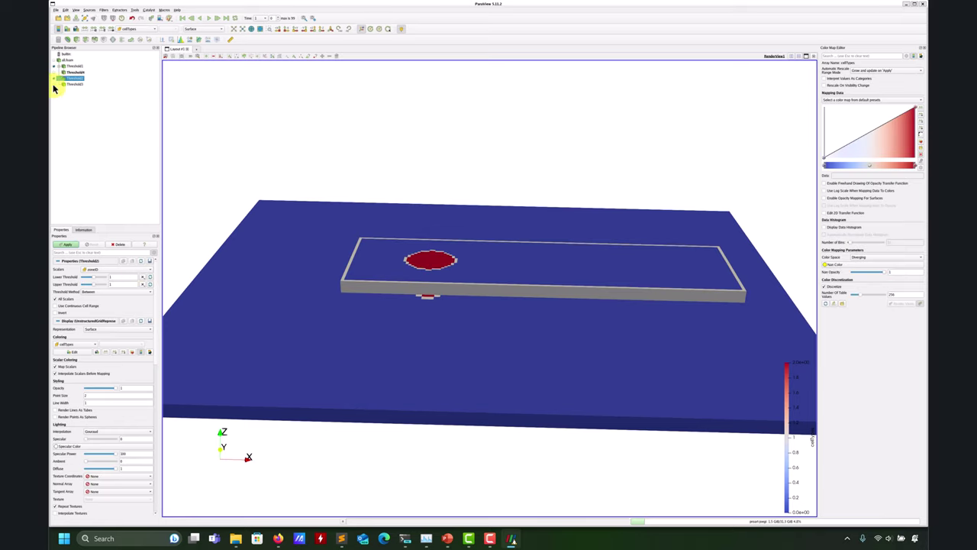
{"action": "left_click", "coordinate": [61, 84]}
{"action": "left_click_drag", "start_coordinate": [374, 156], "coordinate": [377, 211]}
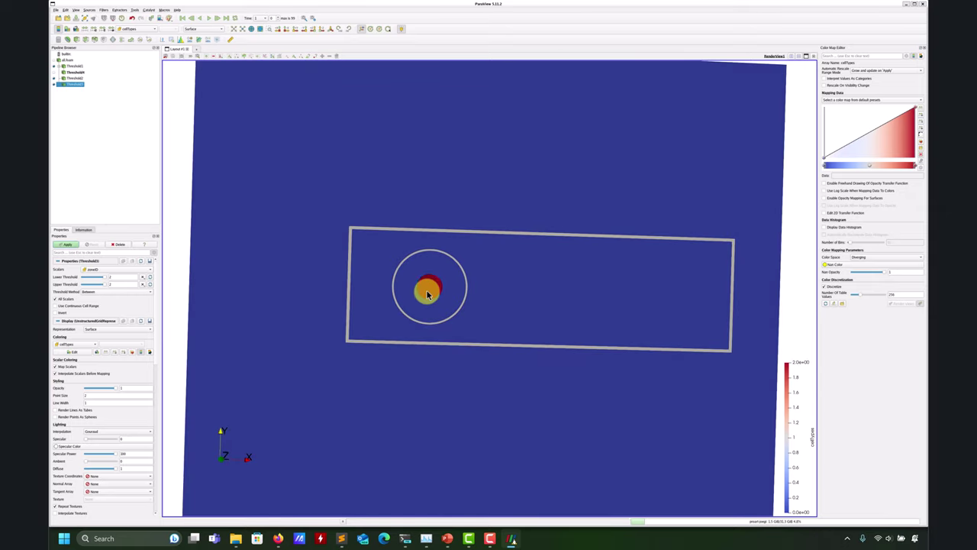
{"action": "mouse_move", "coordinate": [444, 300]}
{"action": "left_mouse_down"}
{"action": "mouse_move", "coordinate": [430, 211]}
{"action": "mouse_move", "coordinate": [430, 257]}
{"action": "mouse_move", "coordinate": [459, 302]}
{"action": "left_mouse_up"}
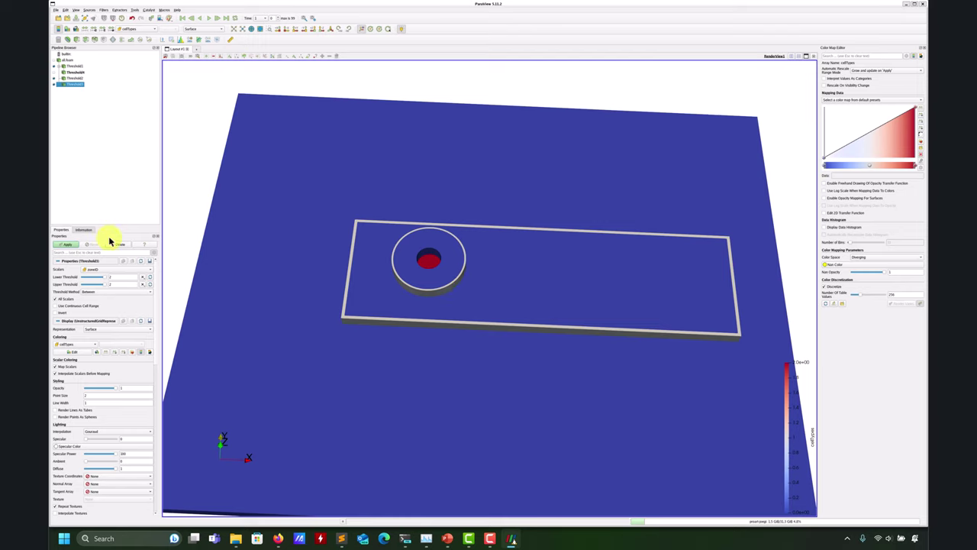
{"action": "left_click", "coordinate": [140, 271]}
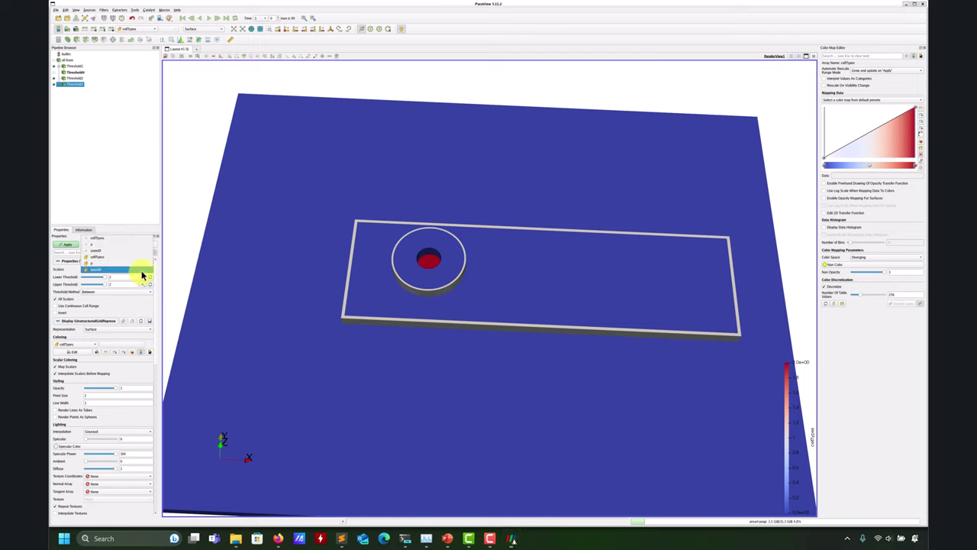
{"action": "key", "text": "Down"}
{"action": "key", "text": "Down"}
{"action": "key", "text": "Return"}
{"action": "left_click", "coordinate": [71, 73]}
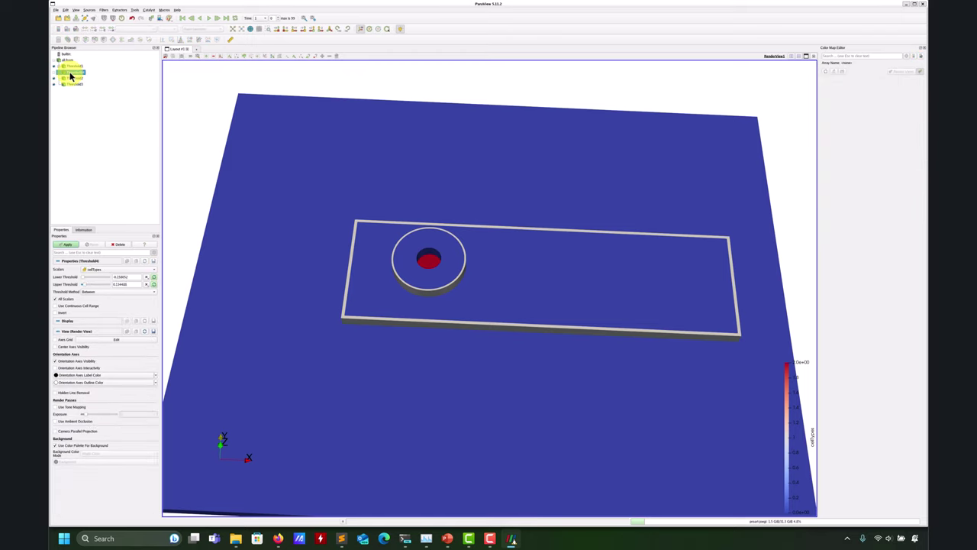
Apply the cellTypes threshold, then lower its upper threshold and reapply
{"action": "left_click", "coordinate": [147, 270]}
{"action": "left_click", "coordinate": [133, 282]}
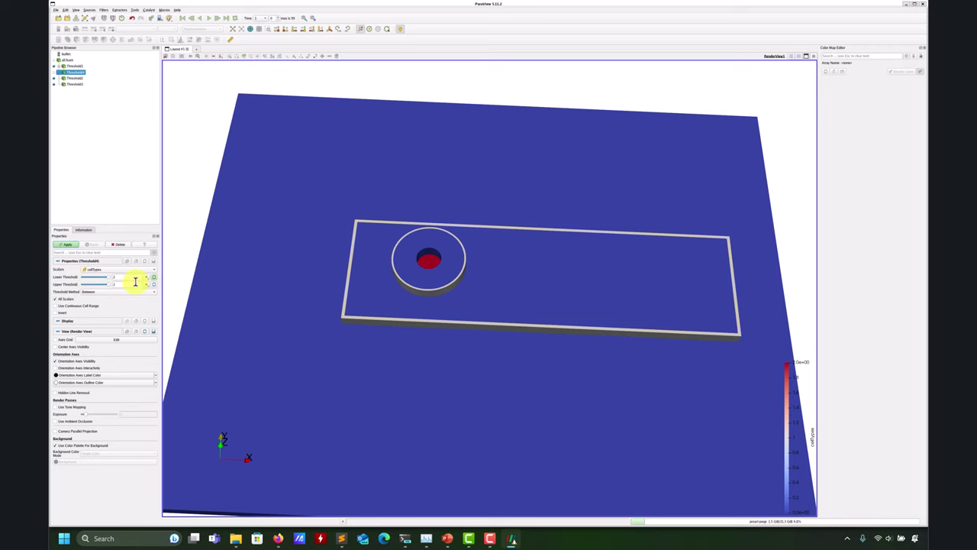
{"action": "left_click", "coordinate": [76, 247]}
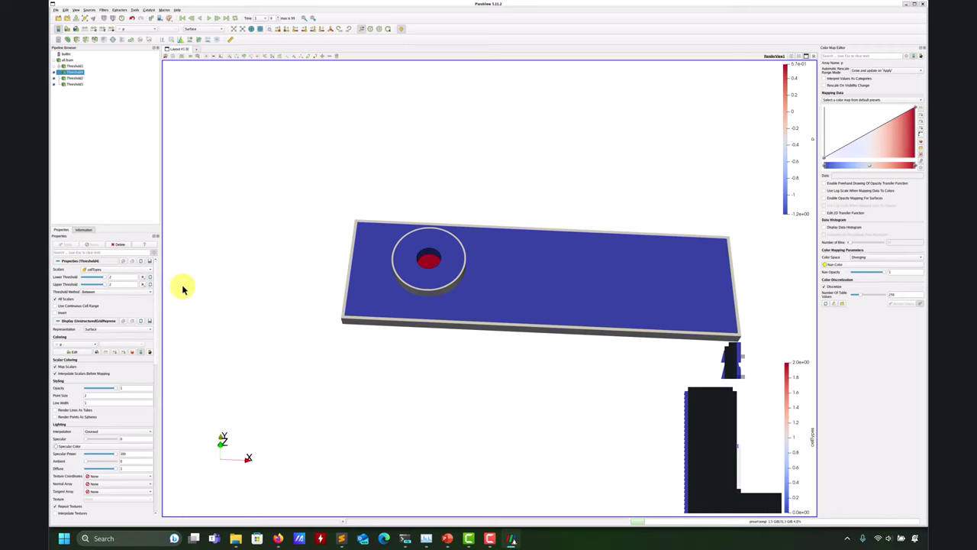
{"action": "mouse_move", "coordinate": [384, 283]}
{"action": "left_mouse_down"}
{"action": "mouse_move", "coordinate": [399, 264]}
{"action": "mouse_move", "coordinate": [394, 273]}
{"action": "left_mouse_up"}
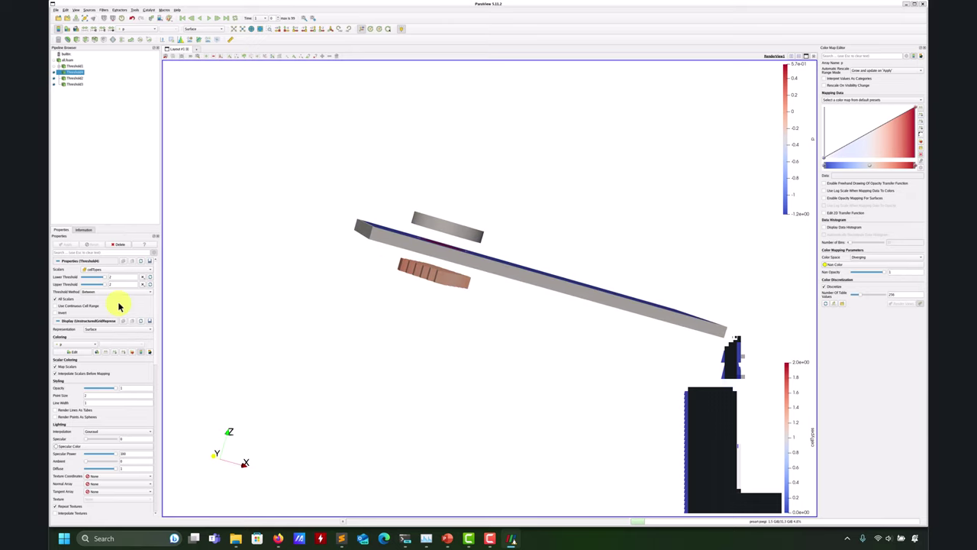
{"action": "left_click_drag", "start_coordinate": [104, 284], "coordinate": [74, 280]}
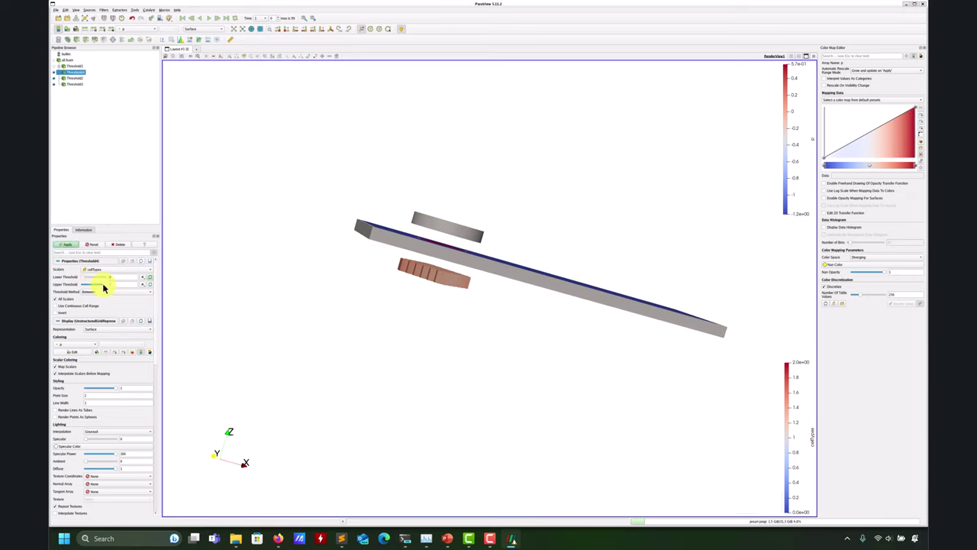
{"action": "left_click", "coordinate": [59, 245]}
{"action": "left_click_drag", "start_coordinate": [262, 271], "coordinate": [189, 67]}
Colour the extracted cells by cellTypes
{"action": "left_click", "coordinate": [147, 29]}
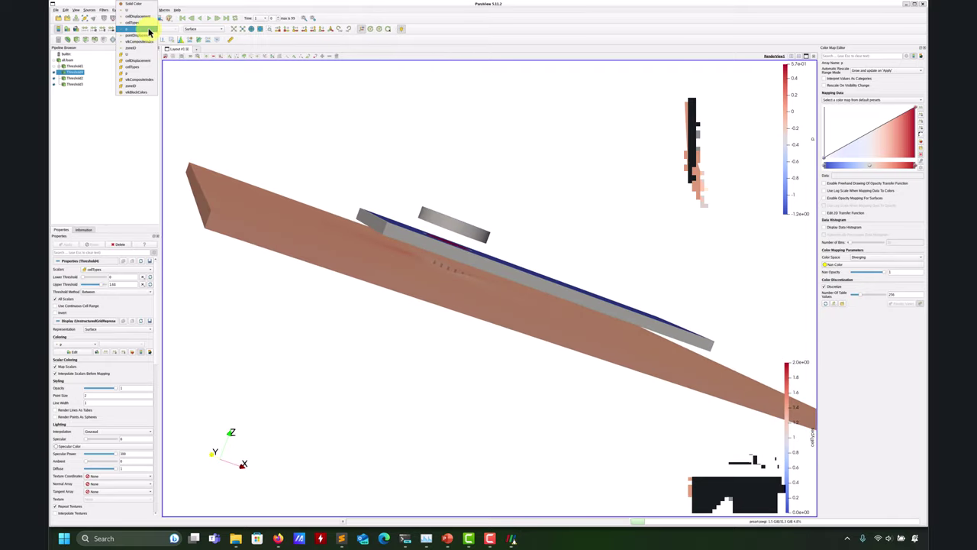
{"action": "left_click", "coordinate": [144, 67]}
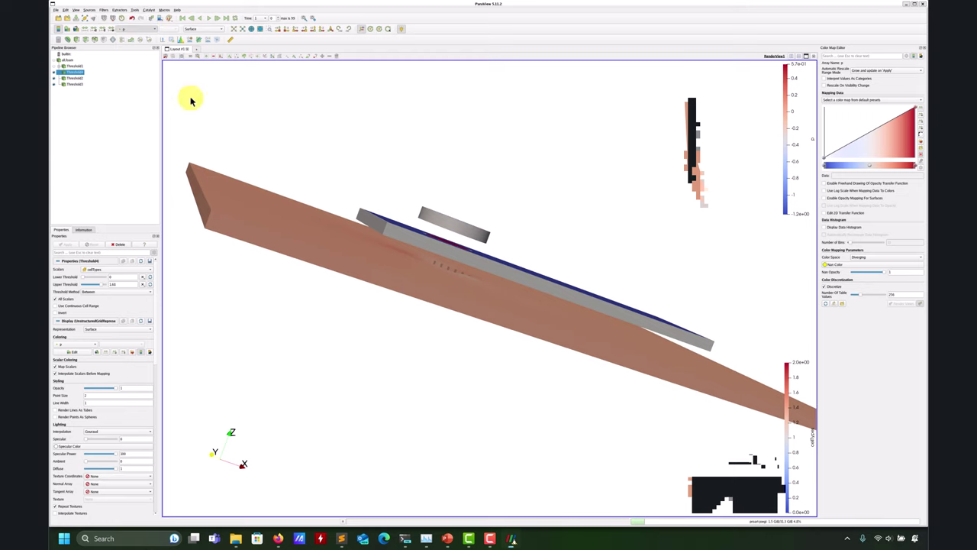
{"action": "left_click_drag", "start_coordinate": [329, 135], "coordinate": [432, 295]}
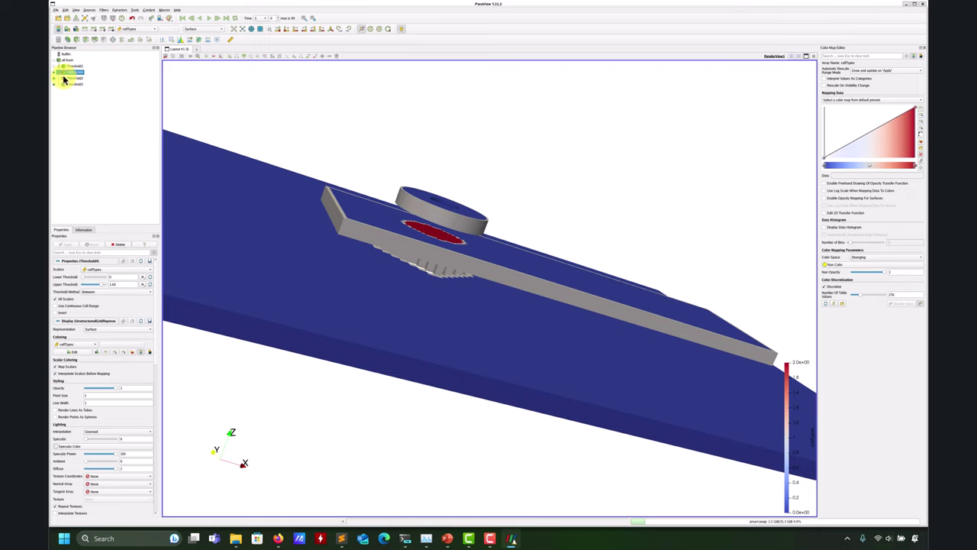
Add another cellTypes Threshold and lift its result above the plate
{"action": "left_click", "coordinate": [96, 41]}
{"action": "left_click", "coordinate": [148, 269]}
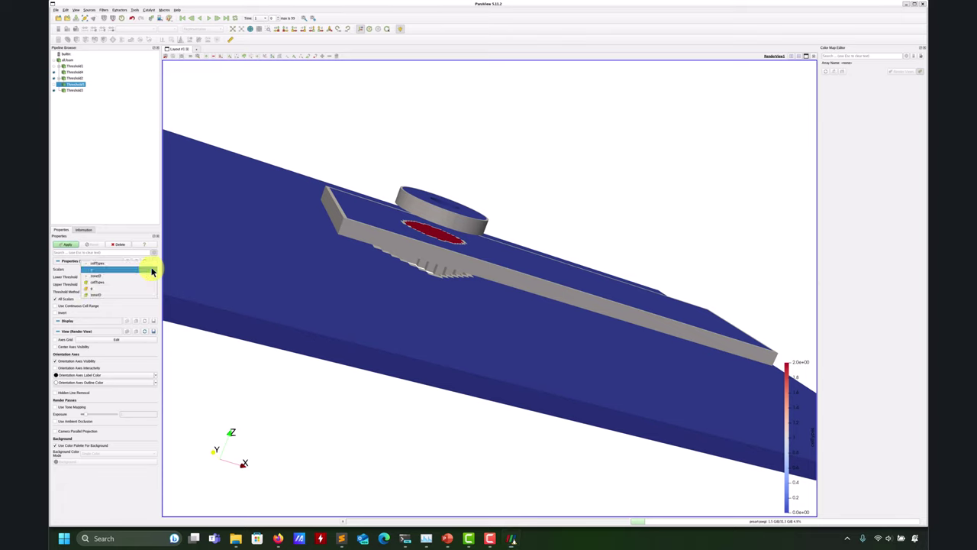
{"action": "left_click", "coordinate": [105, 291]}
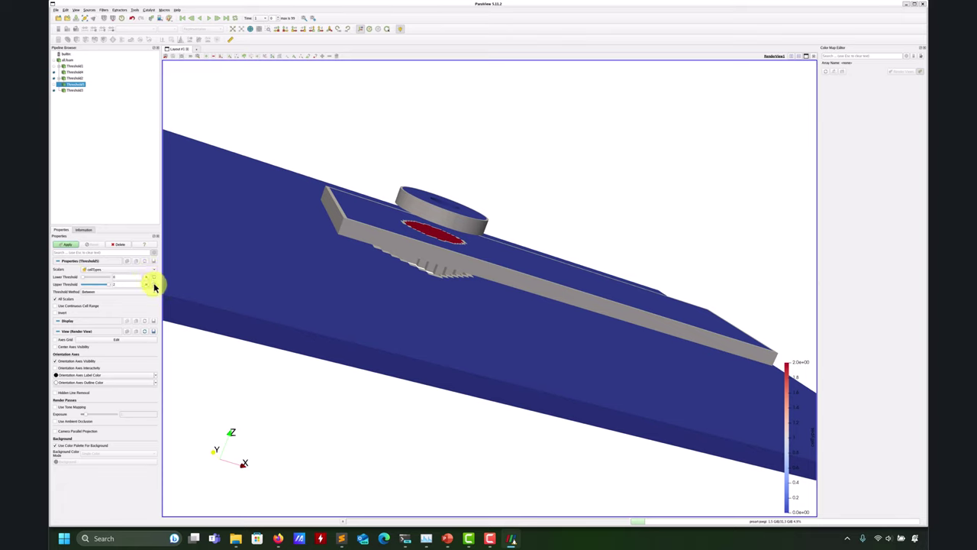
{"action": "left_click", "coordinate": [67, 245]}
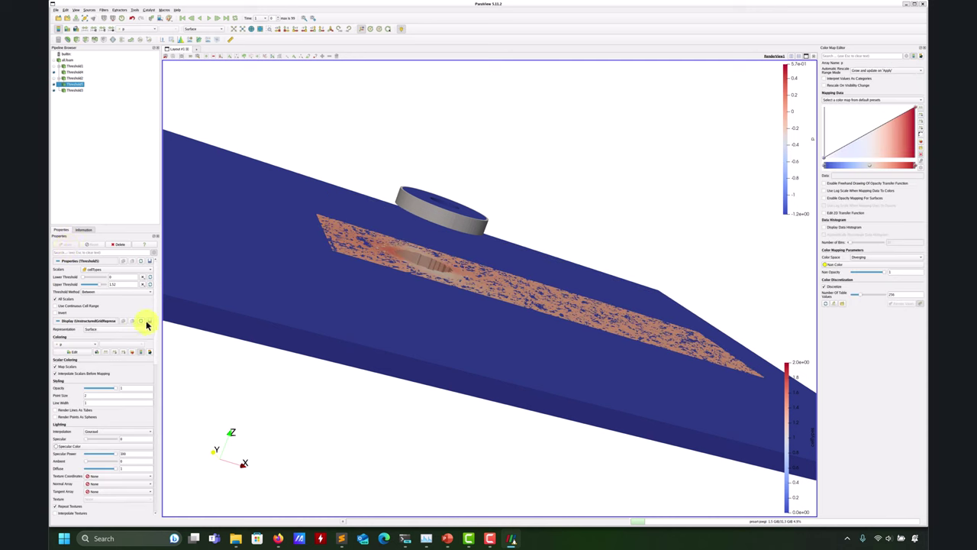
{"action": "scroll", "coordinate": [153, 375], "scroll_direction": "down", "scroll_amount": 6}
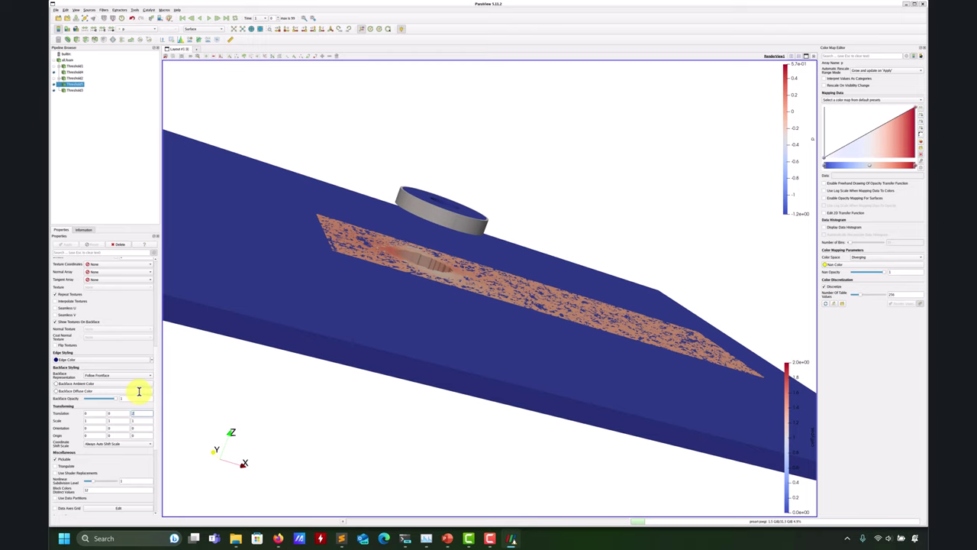
{"action": "key", "text": "Return"}
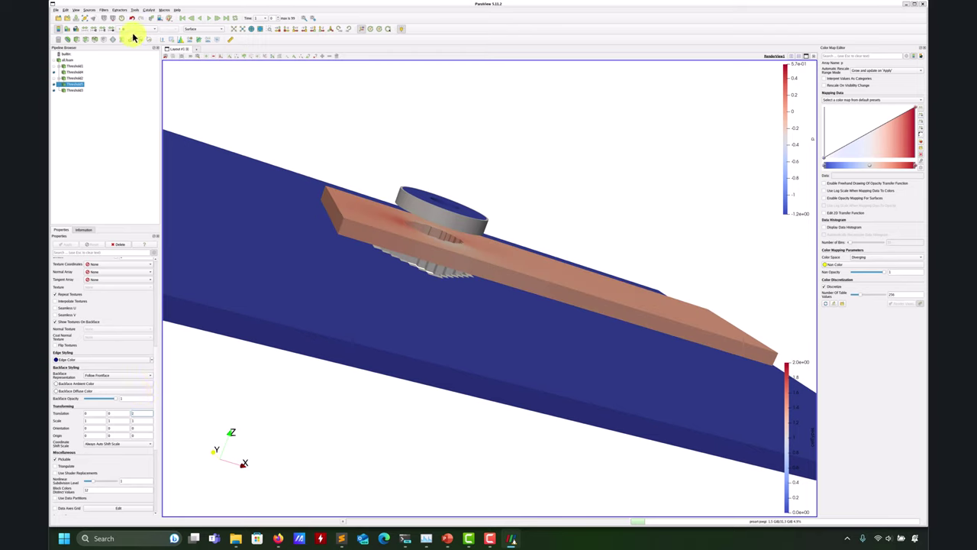
Colour the new layer by cellTypes and orbit to check the slab and ring stacking
{"action": "left_click", "coordinate": [134, 29]}
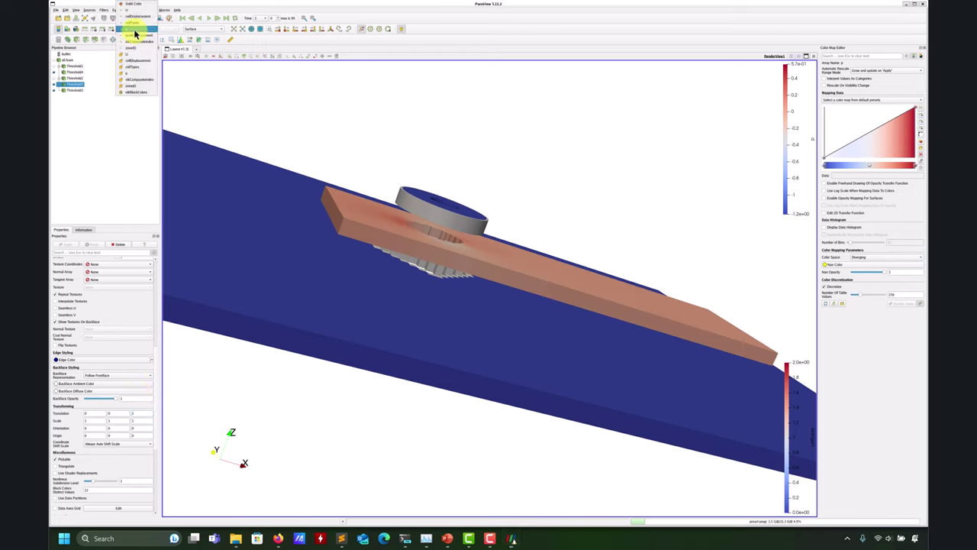
{"action": "left_click", "coordinate": [149, 72]}
{"action": "left_click_drag", "start_coordinate": [497, 175], "coordinate": [365, 300]}
{"action": "scroll", "coordinate": [365, 300], "scroll_direction": "up", "scroll_amount": 5}
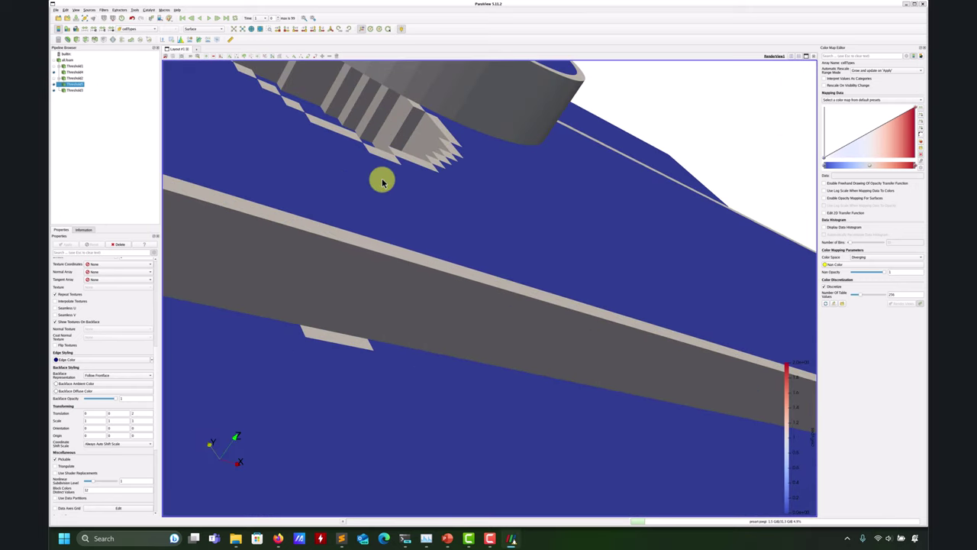
{"action": "left_click_drag", "start_coordinate": [356, 167], "coordinate": [425, 259]}
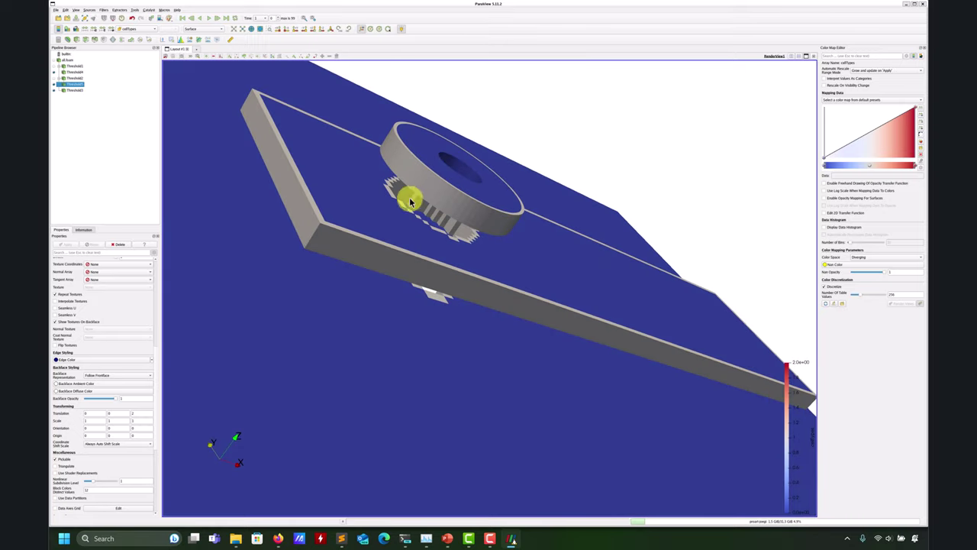
{"action": "left_click_drag", "start_coordinate": [405, 220], "coordinate": [504, 224]}
{"action": "scroll", "coordinate": [504, 229], "scroll_direction": "down", "scroll_amount": 3}
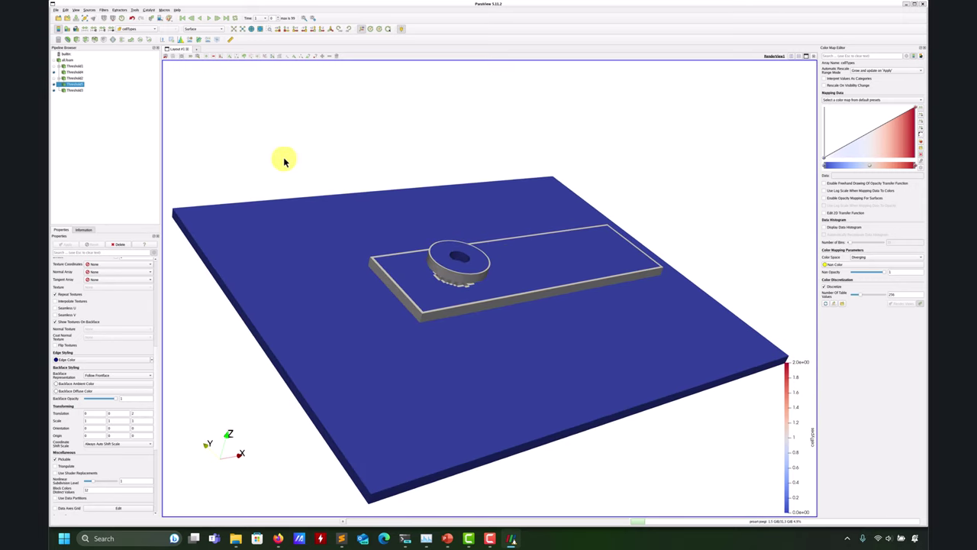
{"action": "left_click", "coordinate": [74, 90]}
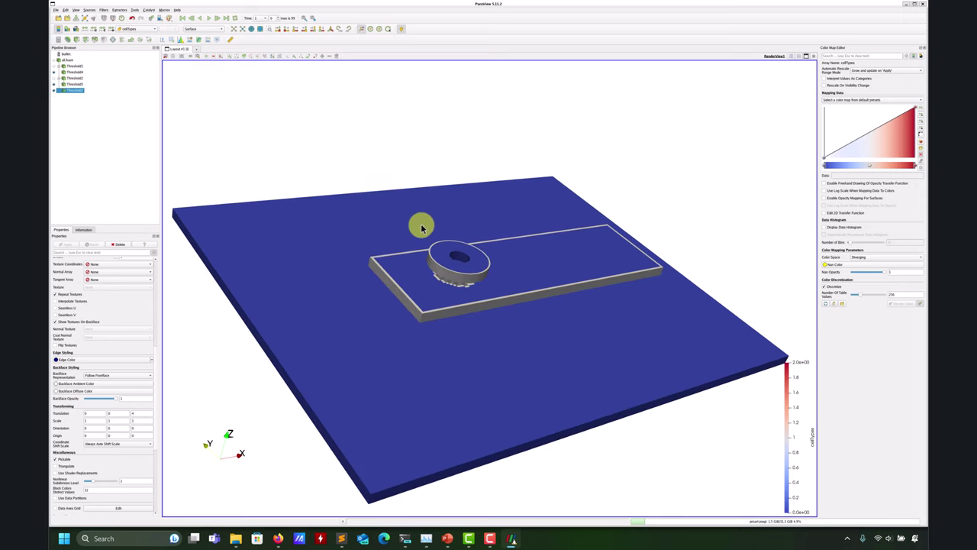
Add a cellTypes Threshold for the cylinder ring, translate it 4 in Z, colour by cellTypes
{"action": "left_click", "coordinate": [95, 42]}
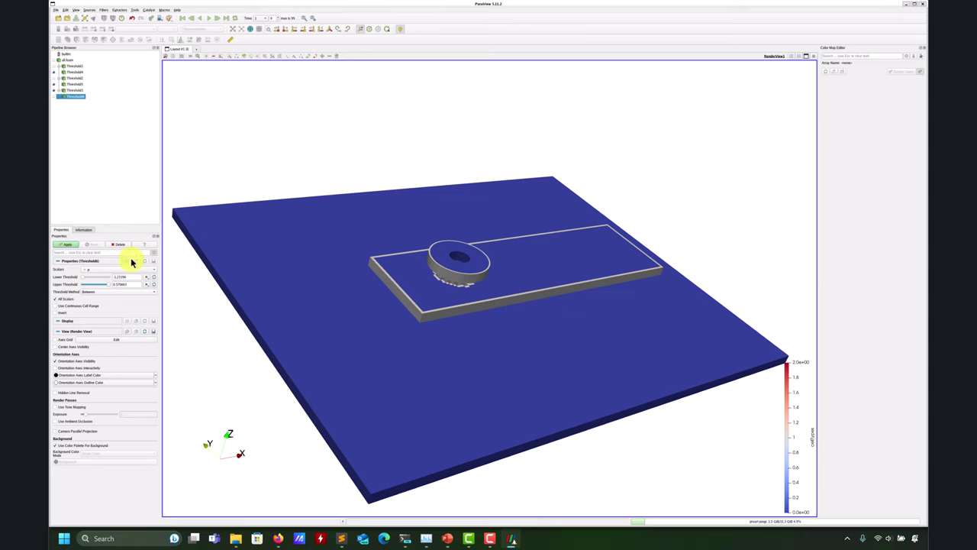
{"action": "left_click", "coordinate": [149, 270]}
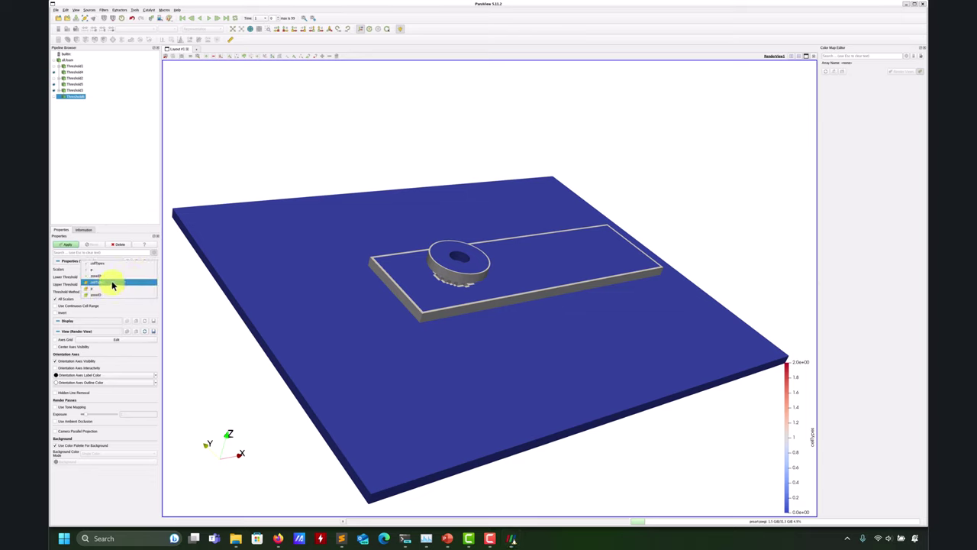
{"action": "left_click", "coordinate": [112, 284]}
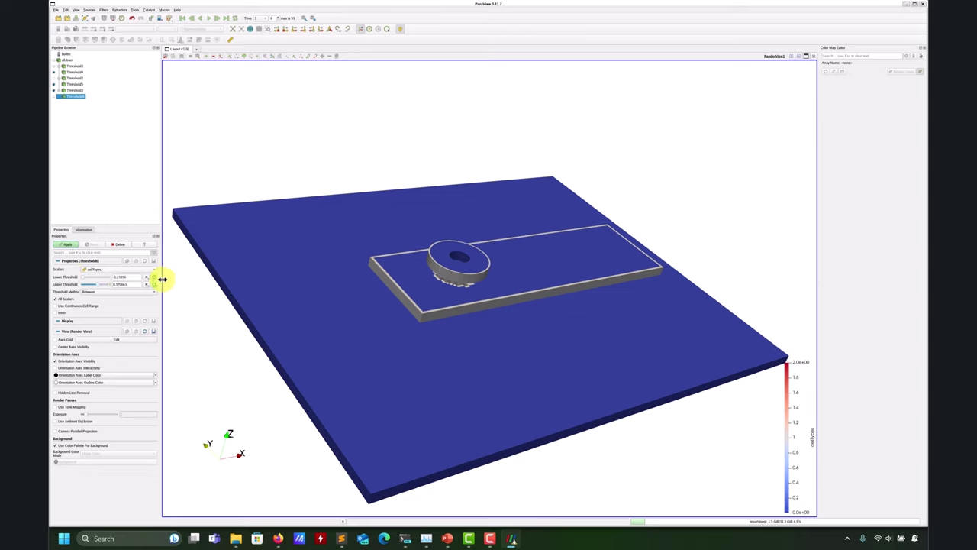
{"action": "left_click", "coordinate": [69, 245]}
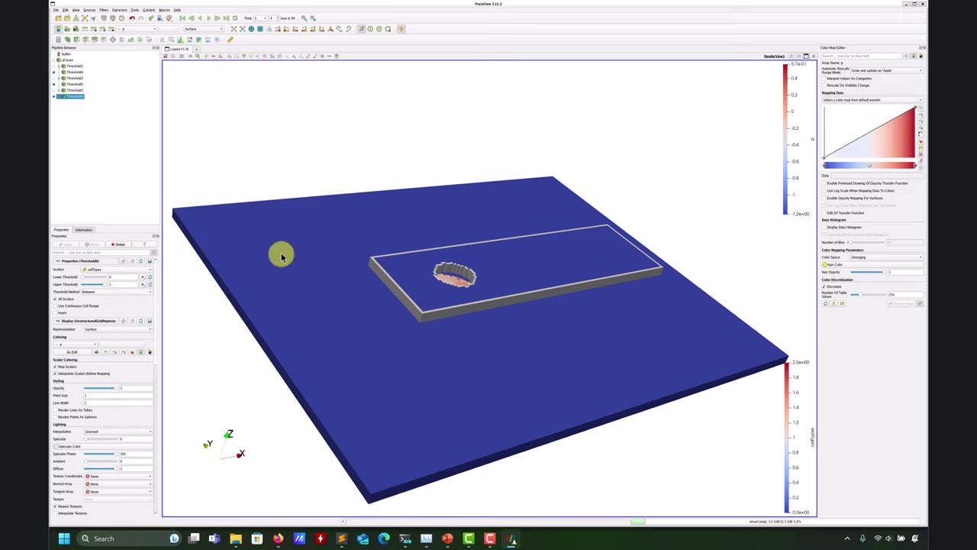
{"action": "scroll", "coordinate": [158, 356], "scroll_direction": "down", "scroll_amount": 10}
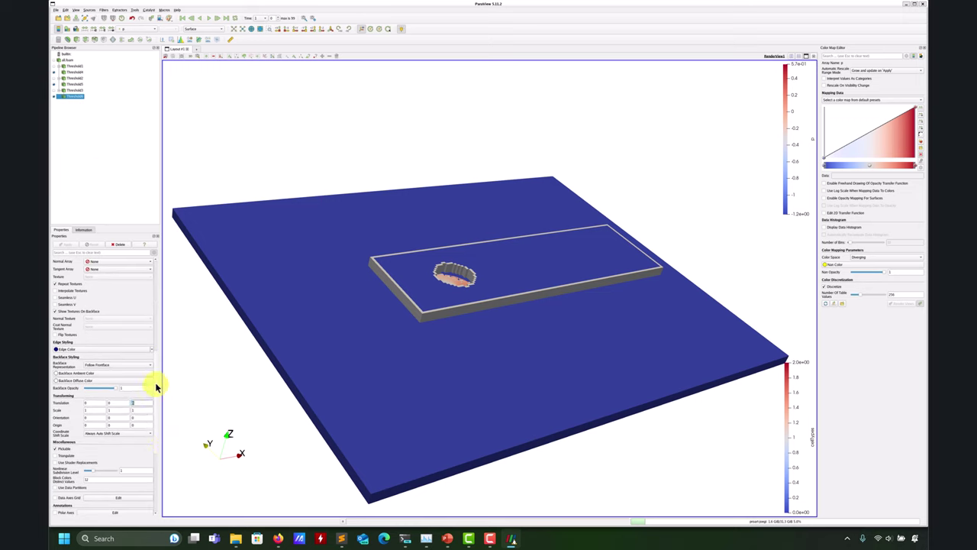
{"action": "key", "text": "Return"}
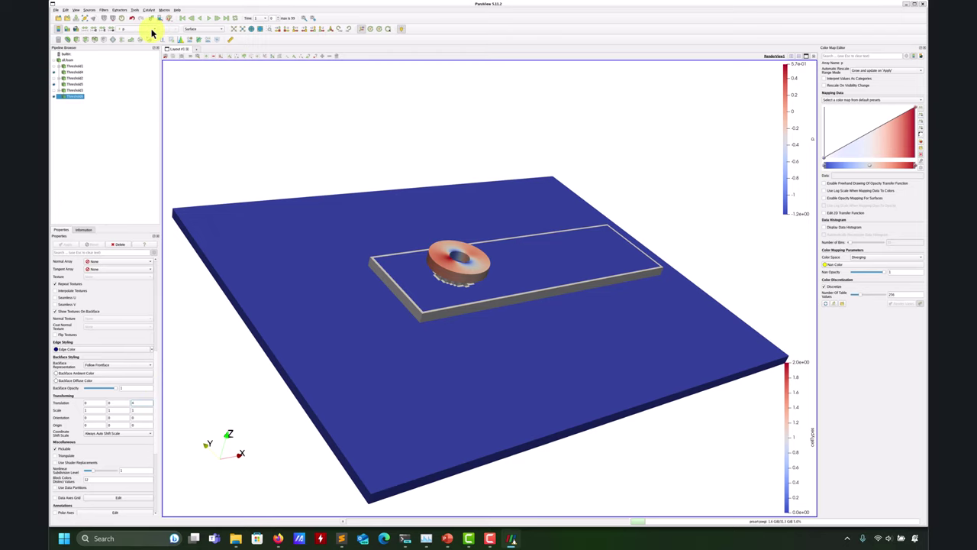
{"action": "left_click", "coordinate": [150, 29]}
{"action": "left_click", "coordinate": [142, 72]}
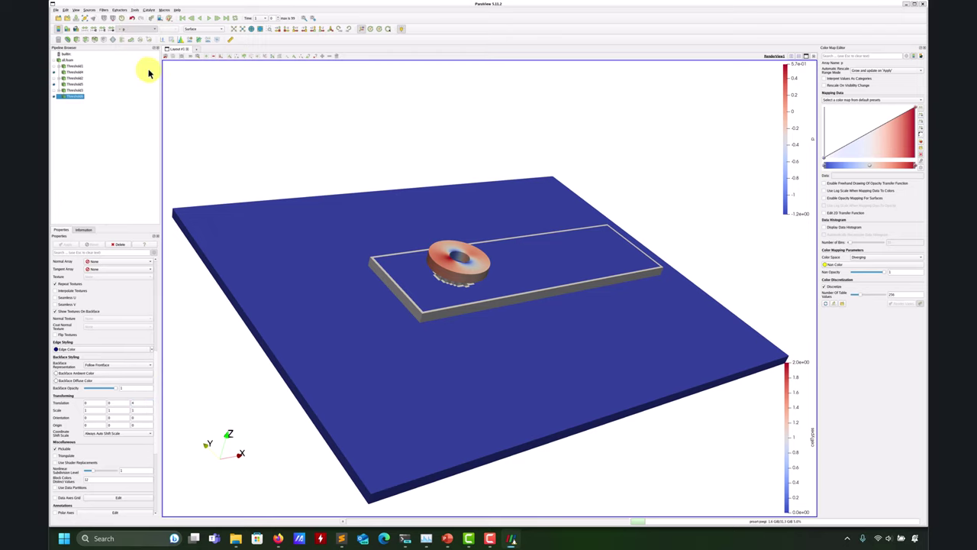
{"action": "left_click_drag", "start_coordinate": [198, 107], "coordinate": [309, 99]}
View the plate along -Z and zoom in on the cylinder ring
{"action": "left_click", "coordinate": [314, 31]}
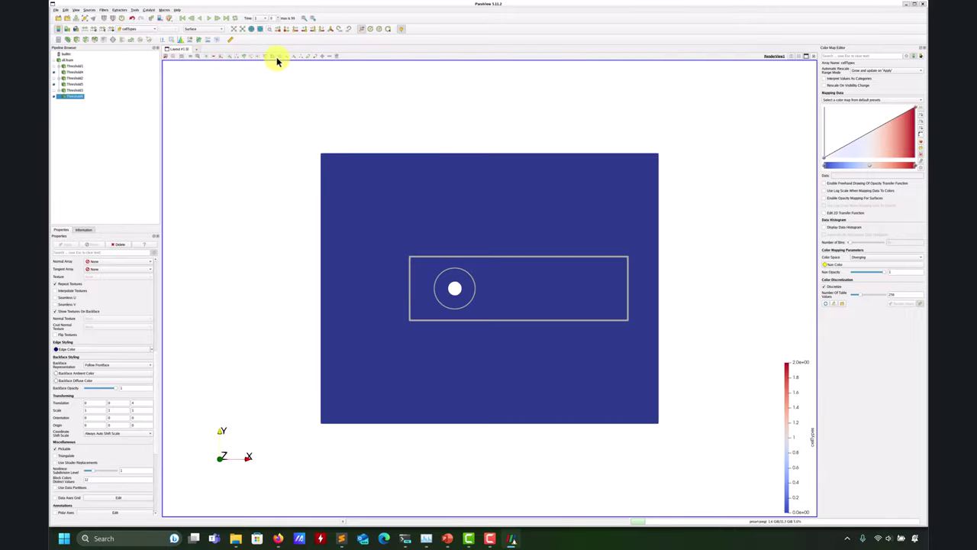
{"action": "left_click_drag", "start_coordinate": [435, 172], "coordinate": [366, 257]}
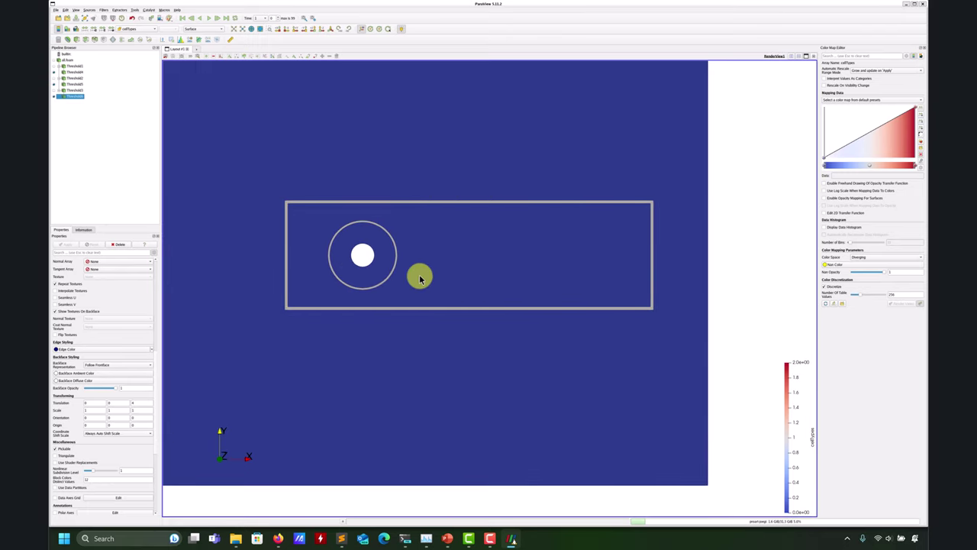
{"action": "left_click_drag", "start_coordinate": [445, 249], "coordinate": [436, 268]}
{"action": "scroll", "coordinate": [436, 266], "scroll_direction": "down", "scroll_amount": 2}
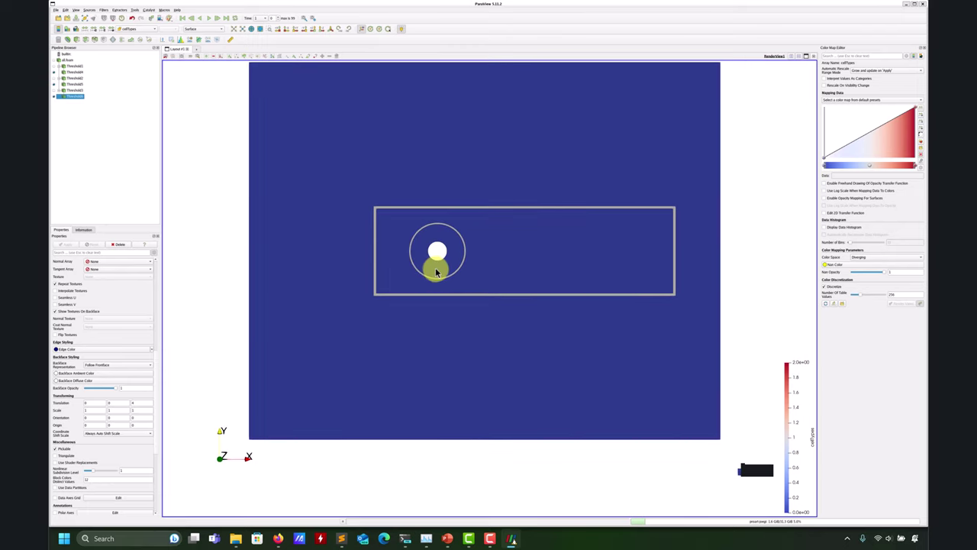
{"action": "scroll", "coordinate": [461, 255], "scroll_direction": "down", "scroll_amount": 1}
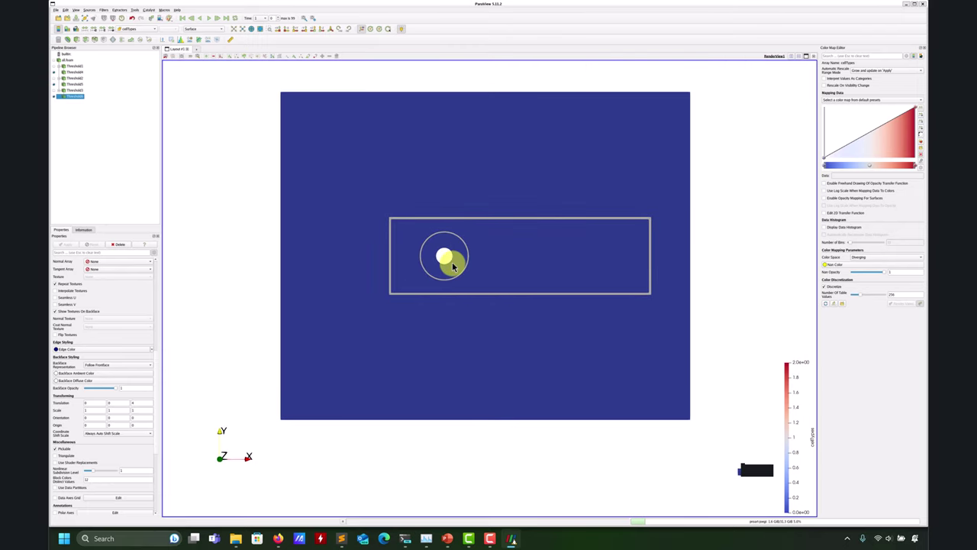
{"action": "left_click", "coordinate": [55, 10]}
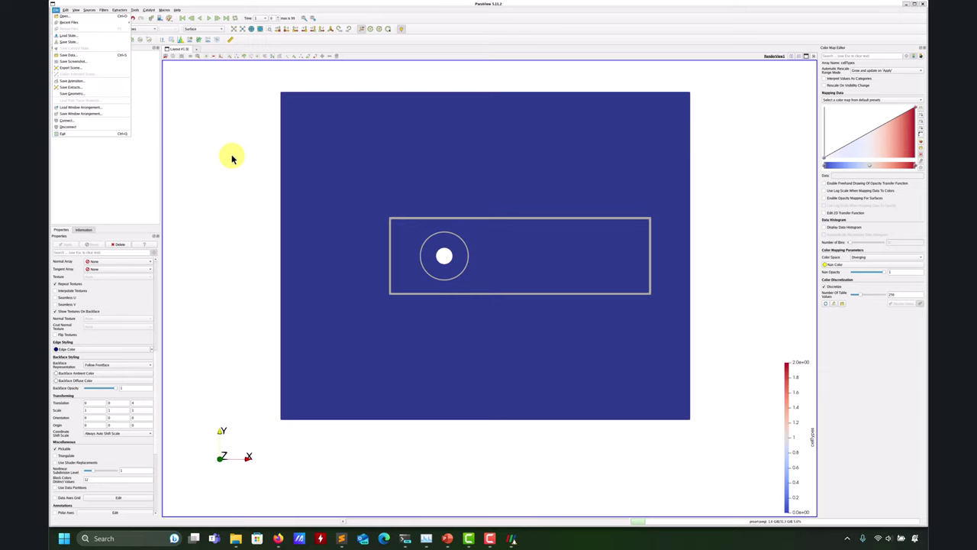
Colour Threshold4, the overset slab and the ring layers by U
{"action": "left_click", "coordinate": [277, 137]}
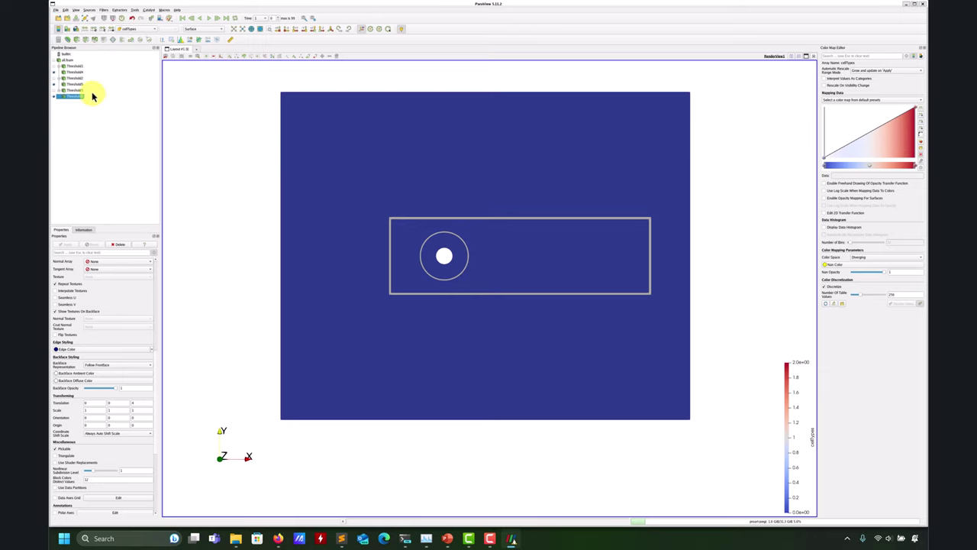
{"action": "left_click", "coordinate": [77, 73]}
{"action": "left_click", "coordinate": [134, 30]}
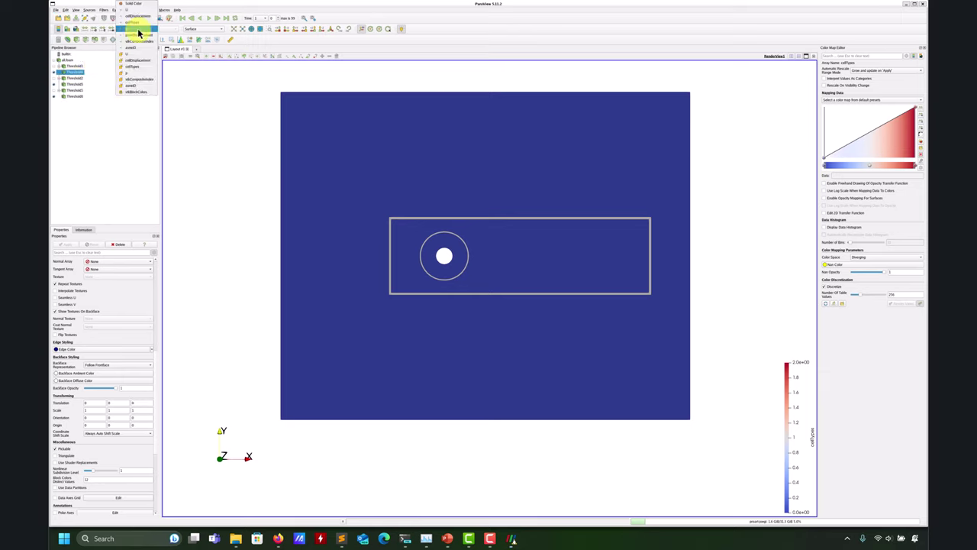
{"action": "left_click", "coordinate": [134, 56]}
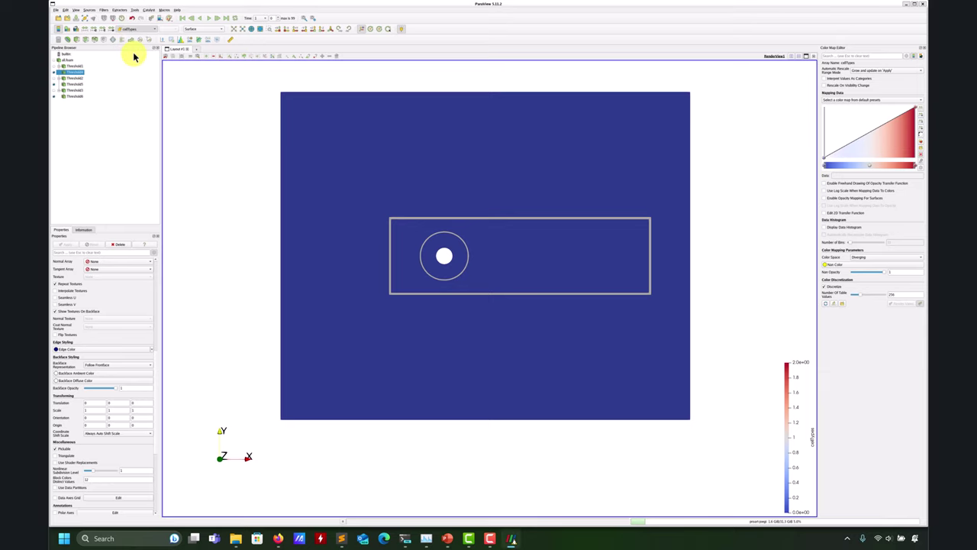
{"action": "left_click", "coordinate": [76, 85]}
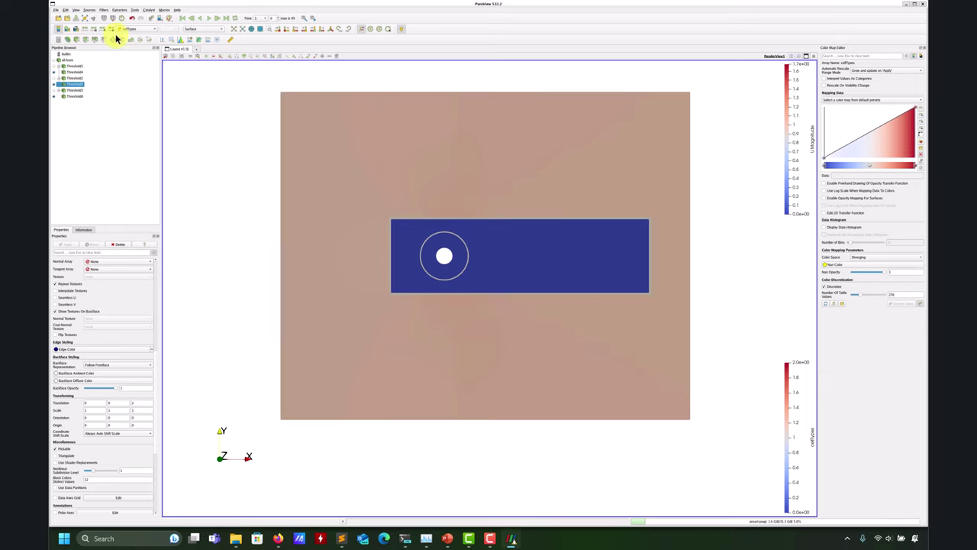
{"action": "left_click", "coordinate": [134, 30]}
{"action": "left_click", "coordinate": [128, 57]}
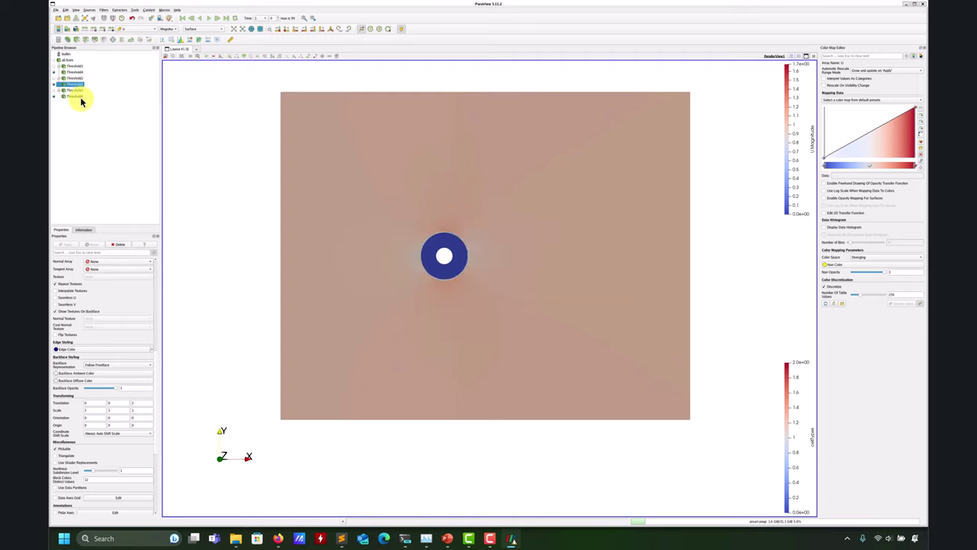
{"action": "left_click", "coordinate": [76, 96]}
{"action": "left_click", "coordinate": [134, 30]}
{"action": "left_click", "coordinate": [131, 55]}
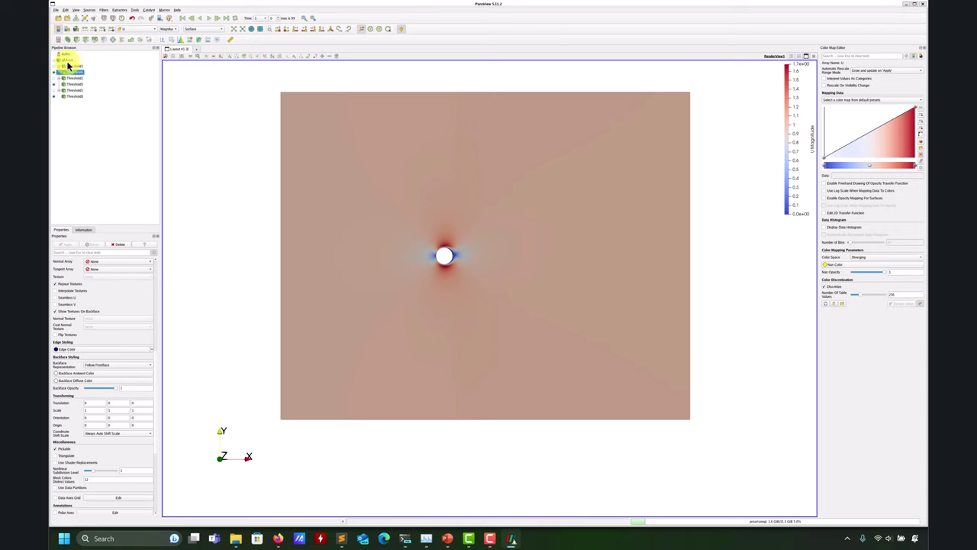
Show the U Magnitude legend and open Rescale to Custom Data Range
{"action": "left_click", "coordinate": [59, 31]}
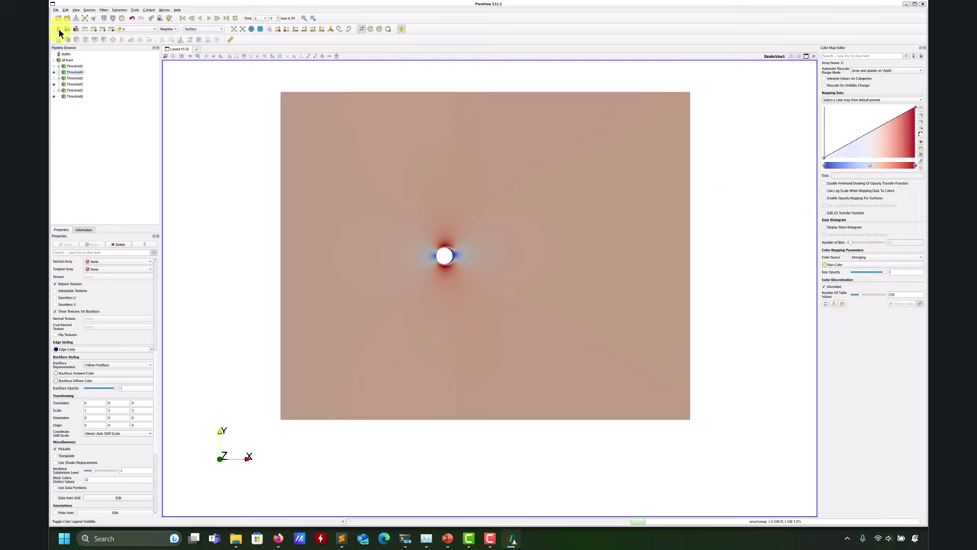
{"action": "left_click", "coordinate": [59, 31]}
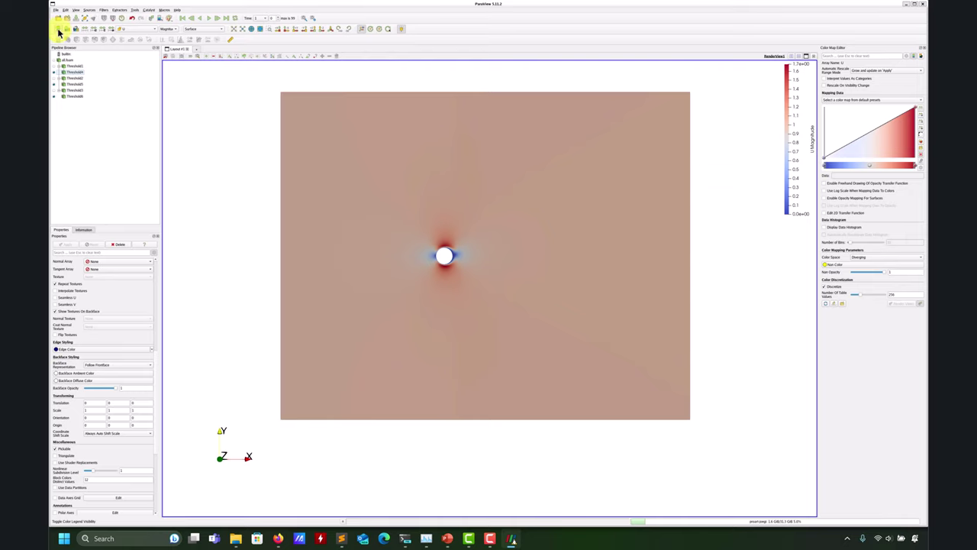
{"action": "left_click", "coordinate": [97, 32]}
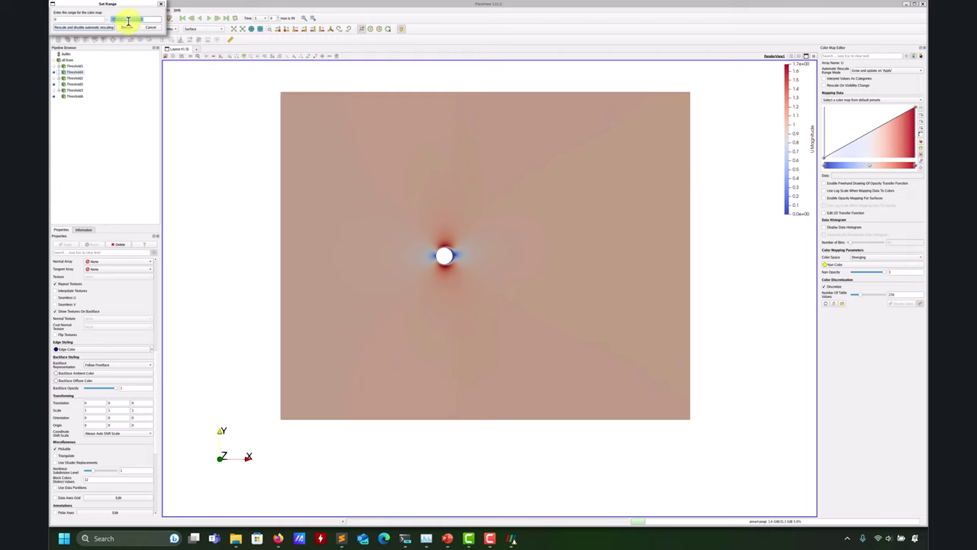
Apply the 0–1.5 U range, then play and pause the animation once the vortex wake forms
{"action": "key", "text": "Return"}
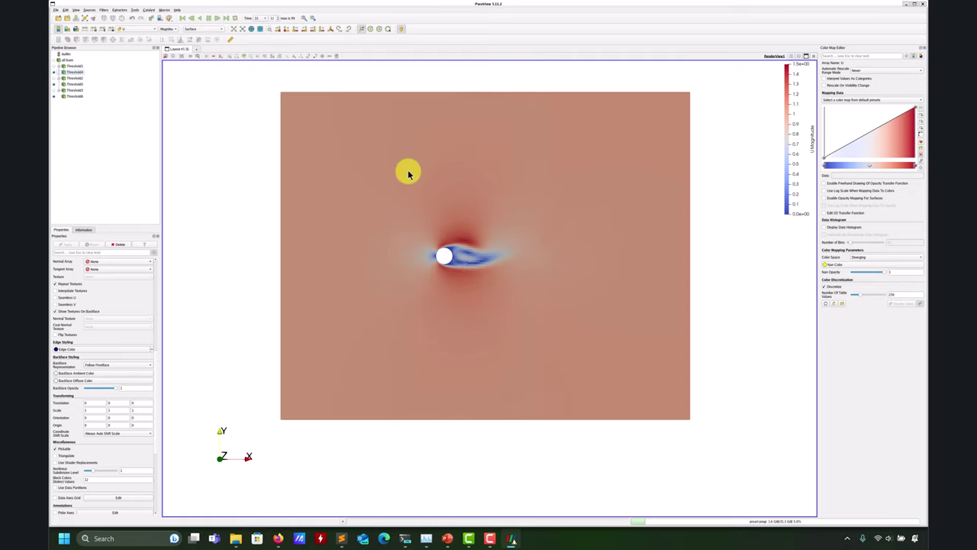
{"action": "scroll", "coordinate": [574, 271], "scroll_direction": "up", "scroll_amount": 2}
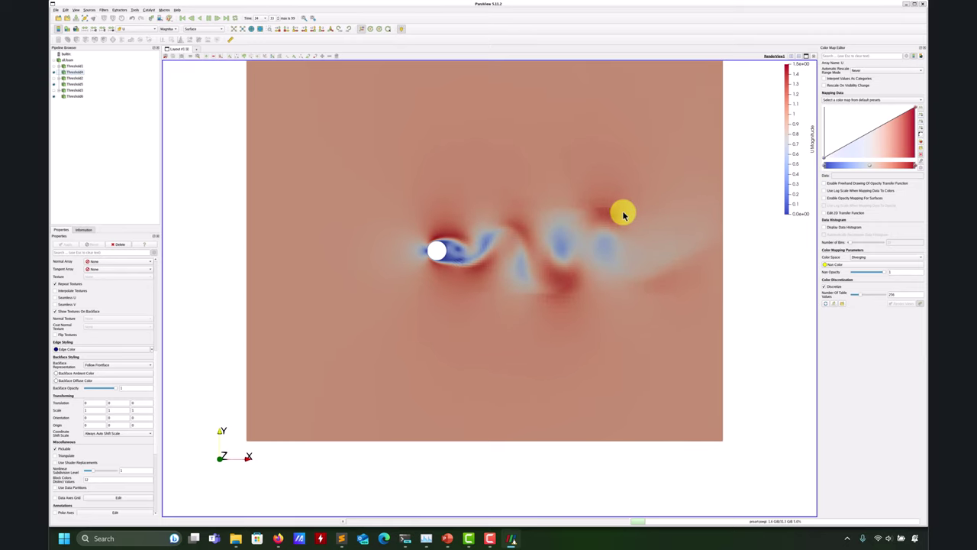
{"action": "left_click", "coordinate": [209, 20]}
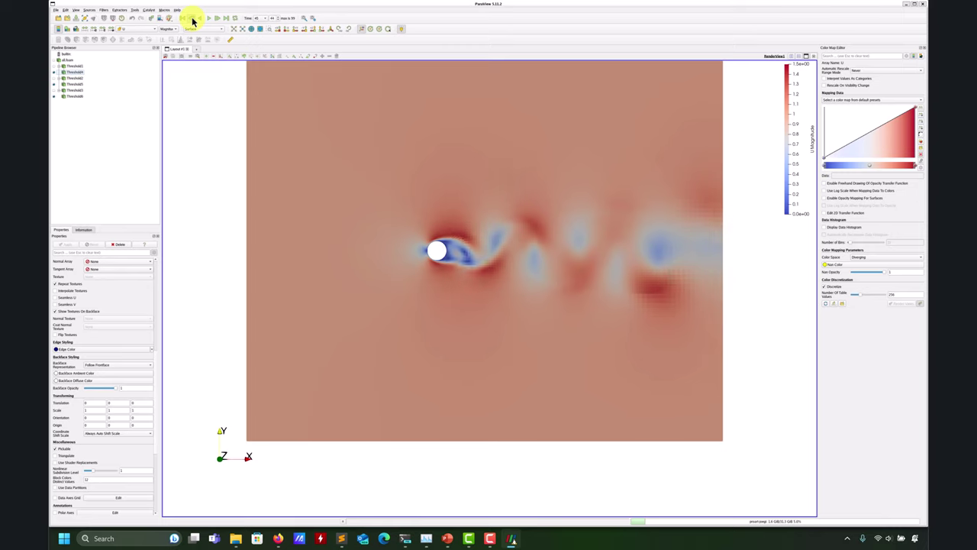
{"action": "left_click", "coordinate": [192, 19]}
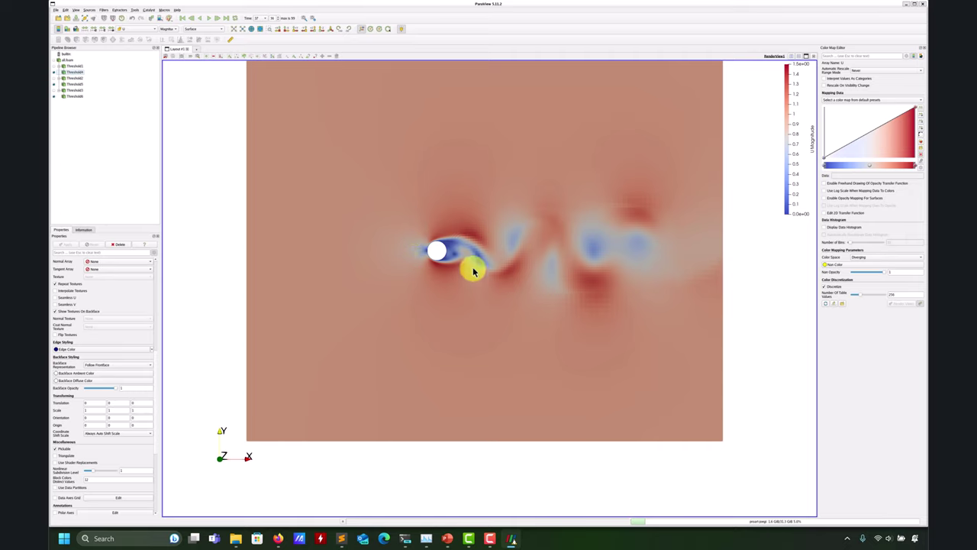
Bring the overset-demo2 presentation forward and scroll back through slides 10 and 9
{"action": "mouse_move", "coordinate": [449, 539]}
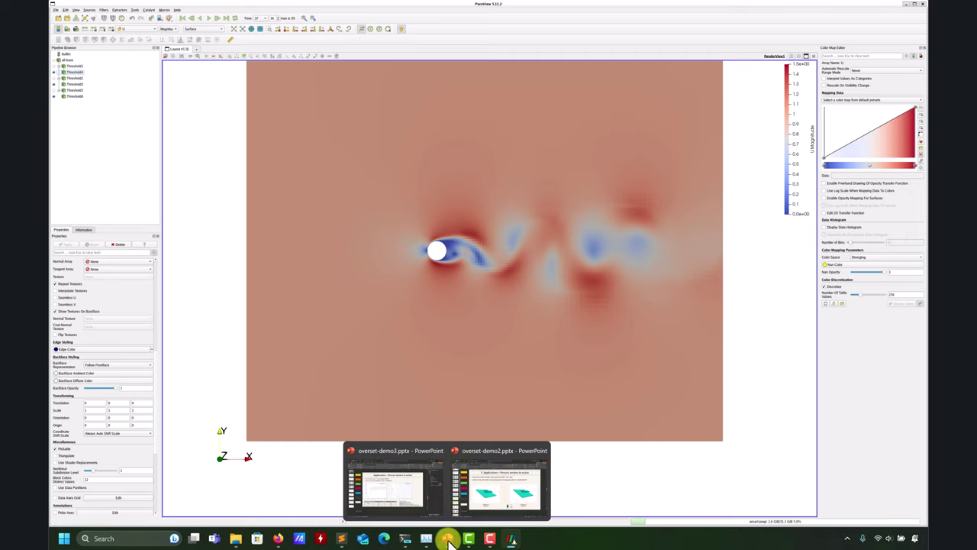
{"action": "left_click", "coordinate": [481, 488]}
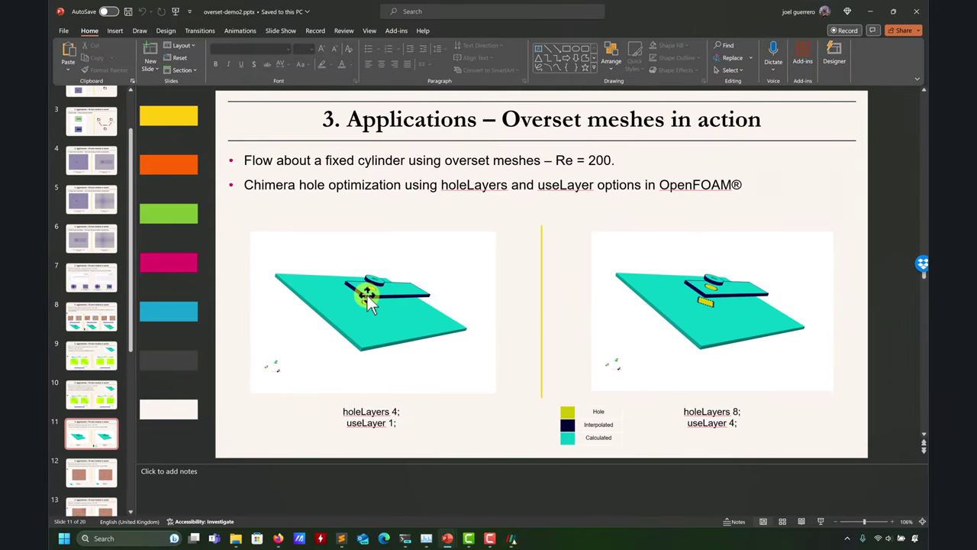
{"action": "scroll", "coordinate": [374, 301], "scroll_direction": "up", "scroll_amount": 3}
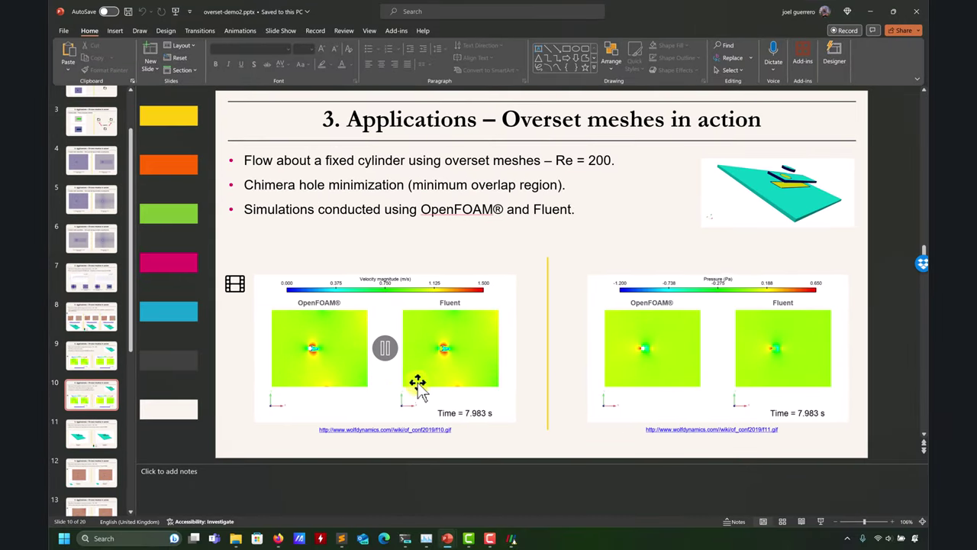
{"action": "scroll", "coordinate": [442, 410], "scroll_direction": "up", "scroll_amount": 2}
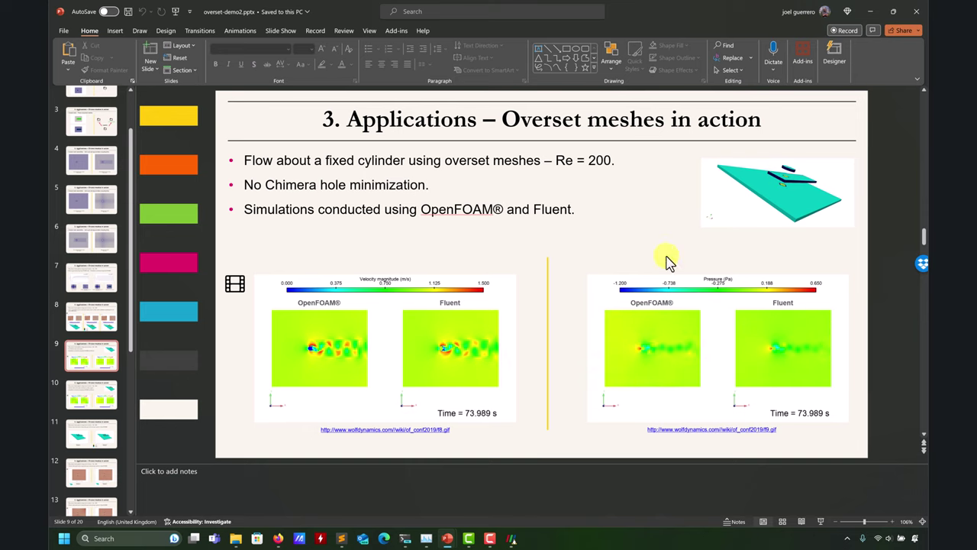
Advance to slide 12's holeLayers 4 vs 8 comparison, then return to ParaView
{"action": "mouse_move", "coordinate": [340, 349]}
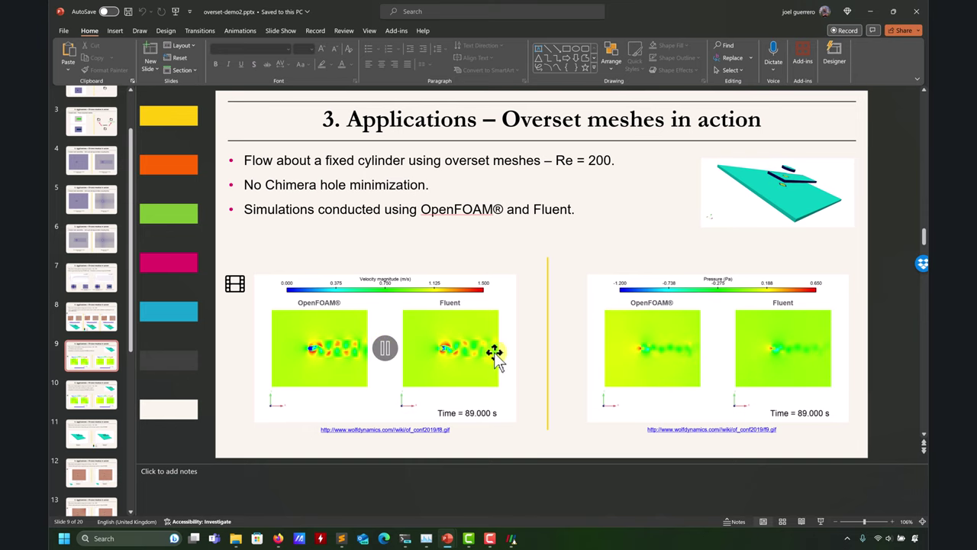
{"action": "scroll", "coordinate": [503, 347], "scroll_direction": "down", "scroll_amount": 1}
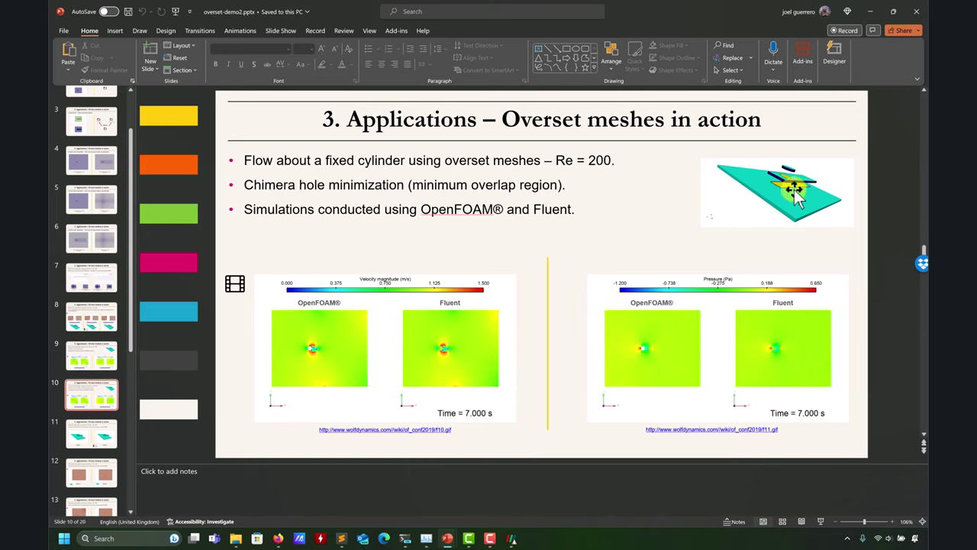
{"action": "mouse_move", "coordinate": [384, 307]}
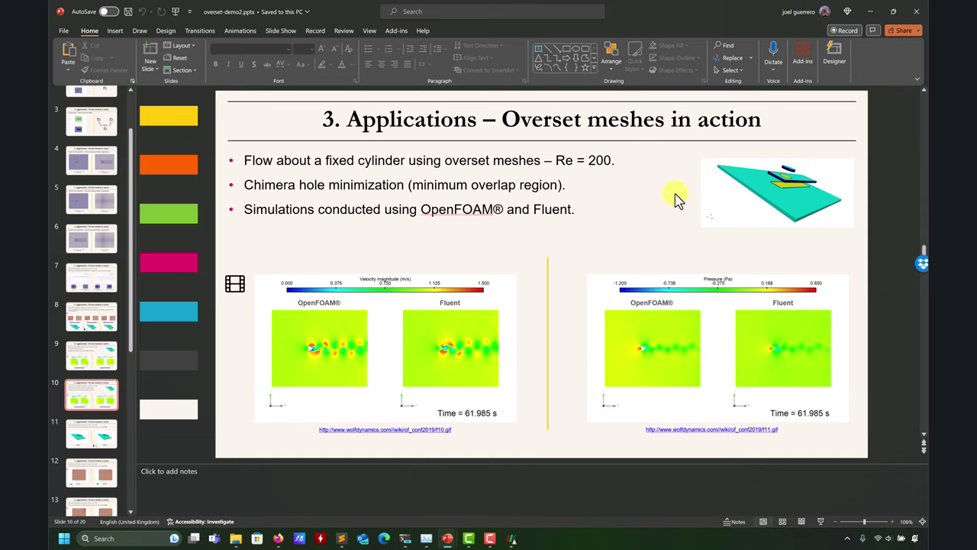
{"action": "scroll", "coordinate": [487, 208], "scroll_direction": "down", "scroll_amount": 1}
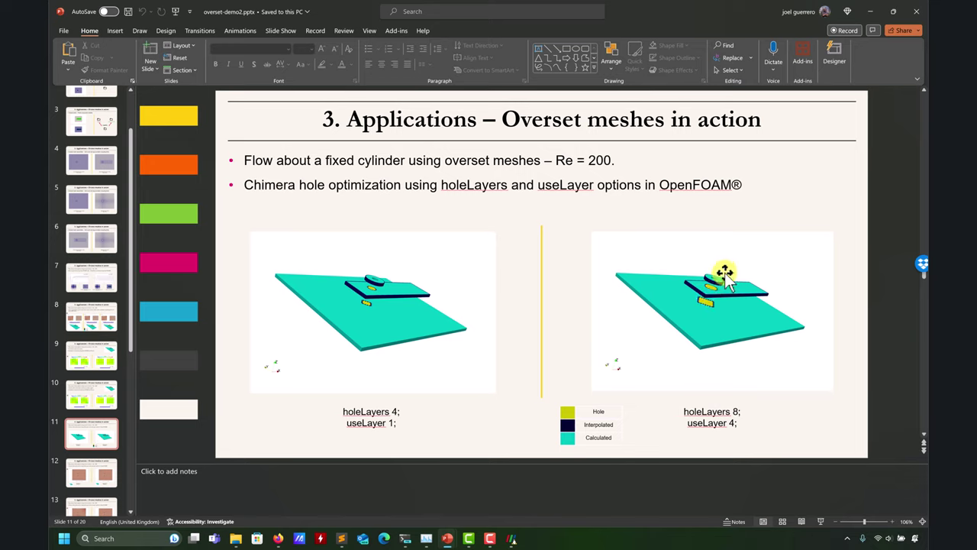
{"action": "scroll", "coordinate": [714, 287], "scroll_direction": "down", "scroll_amount": 1}
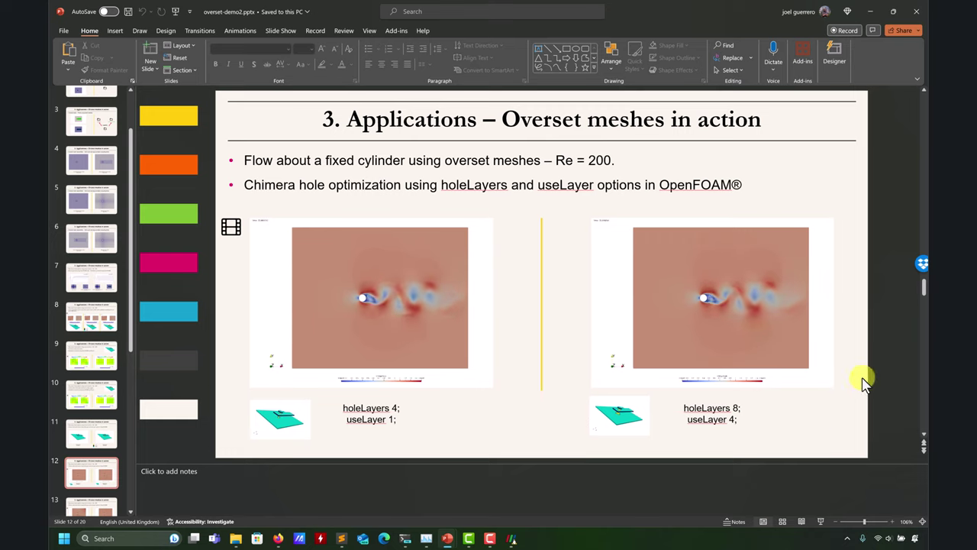
{"action": "mouse_move", "coordinate": [814, 357]}
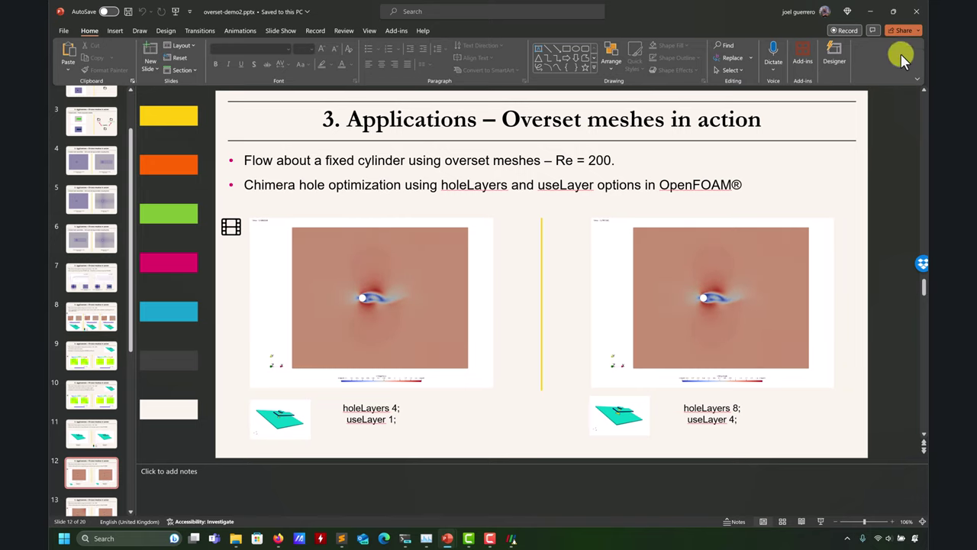
{"action": "left_click", "coordinate": [870, 11]}
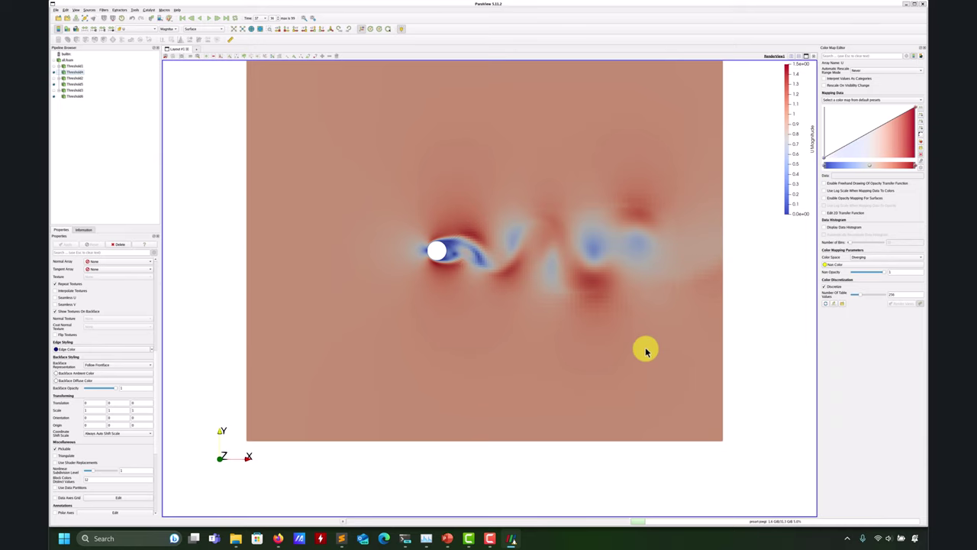
Play and pause the vortex-shedding animation, then reset the camera and tilt the slice into 3-D
{"action": "left_click", "coordinate": [207, 22]}
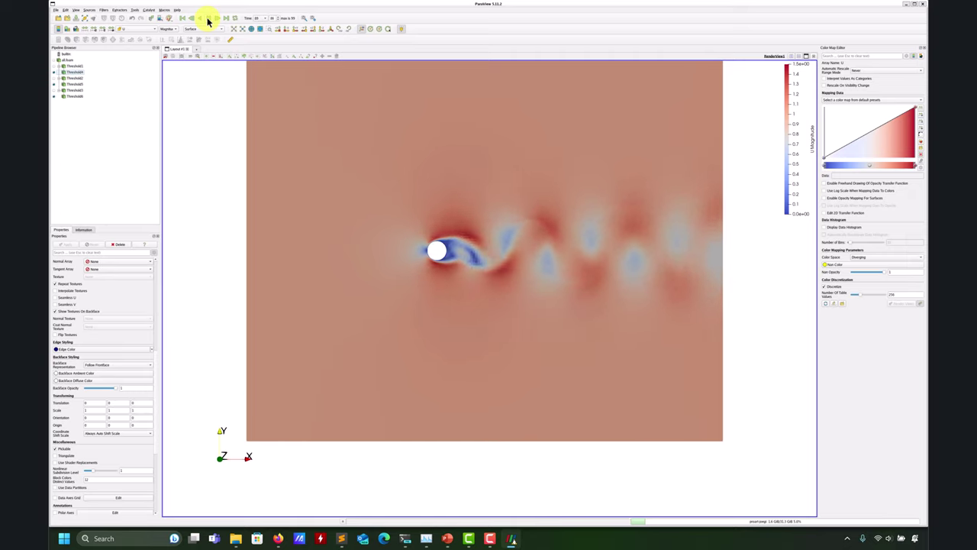
{"action": "left_click", "coordinate": [207, 19]}
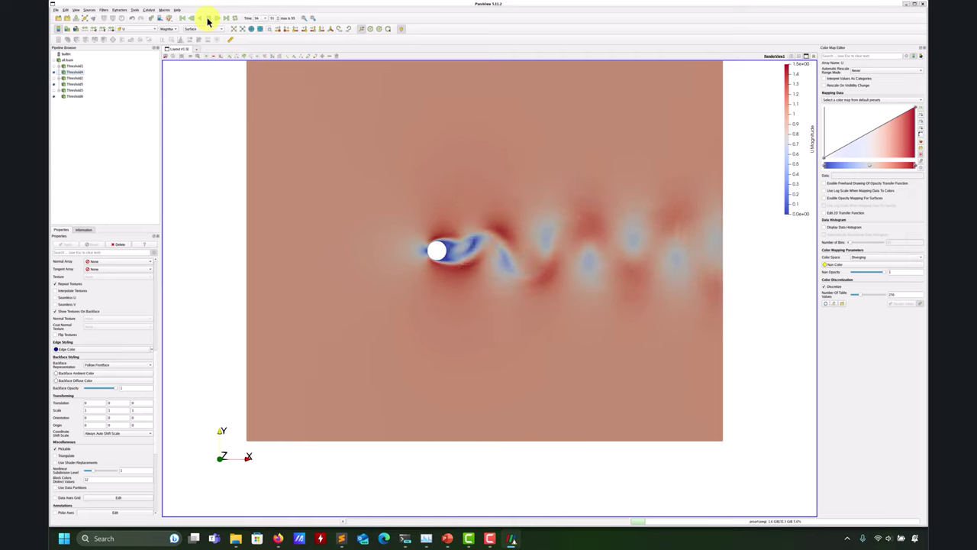
{"action": "left_click", "coordinate": [68, 59]}
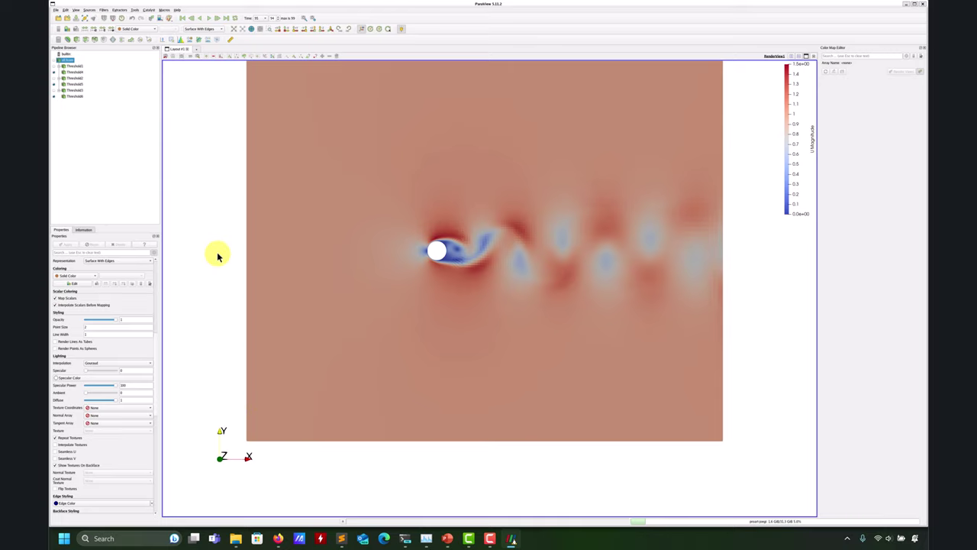
{"action": "mouse_move", "coordinate": [280, 253]}
{"action": "left_mouse_down"}
{"action": "mouse_move", "coordinate": [323, 255]}
{"action": "mouse_move", "coordinate": [283, 255]}
{"action": "left_mouse_up"}
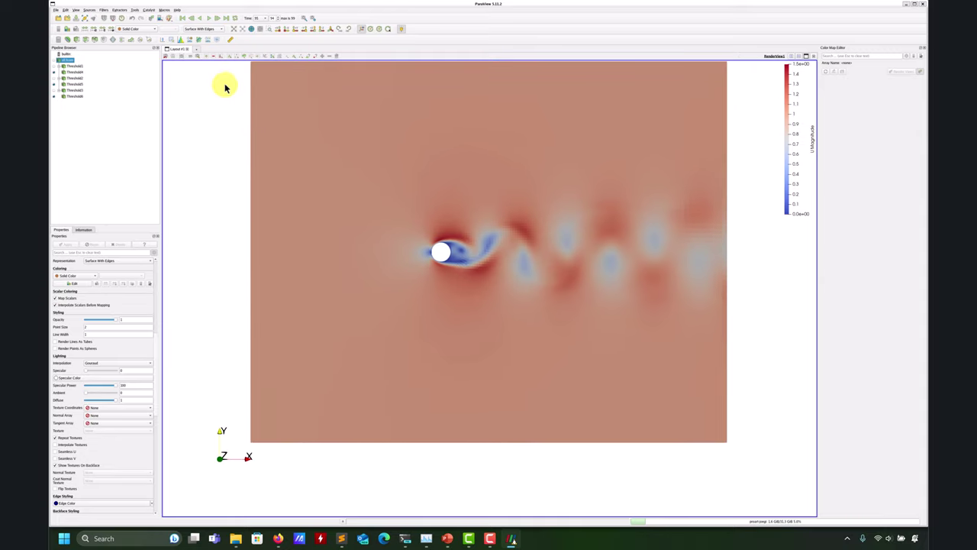
{"action": "left_click", "coordinate": [196, 57]}
{"action": "left_click_drag", "start_coordinate": [237, 136], "coordinate": [846, 74]}
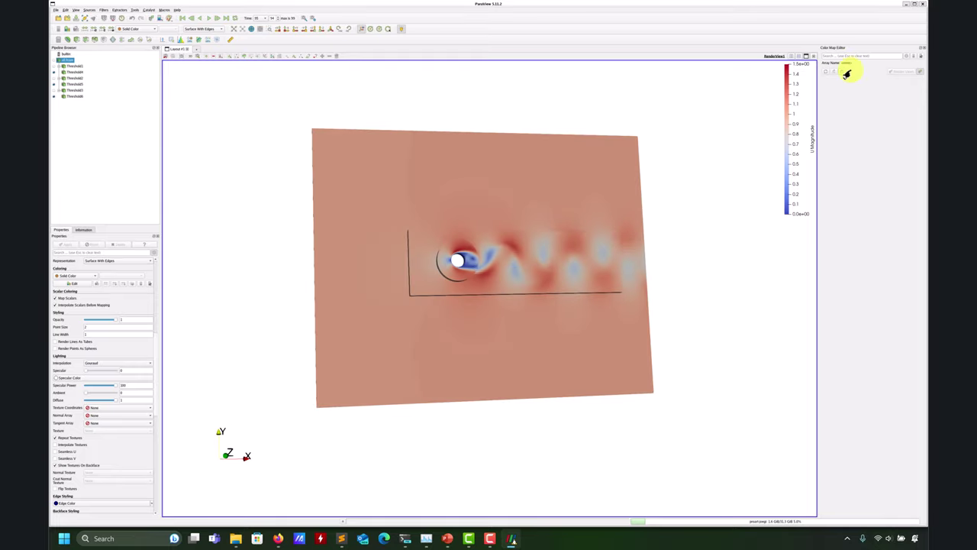
Close ParaView and list the case directory contents with ls
{"action": "left_click", "coordinate": [923, 4]}
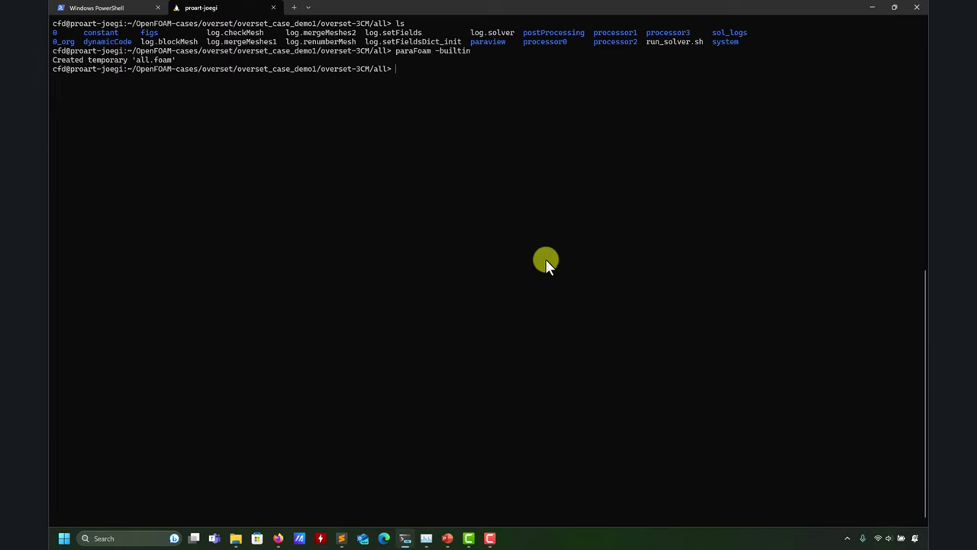
{"action": "type", "text": "ls"}
{"action": "key", "text": "Return"}
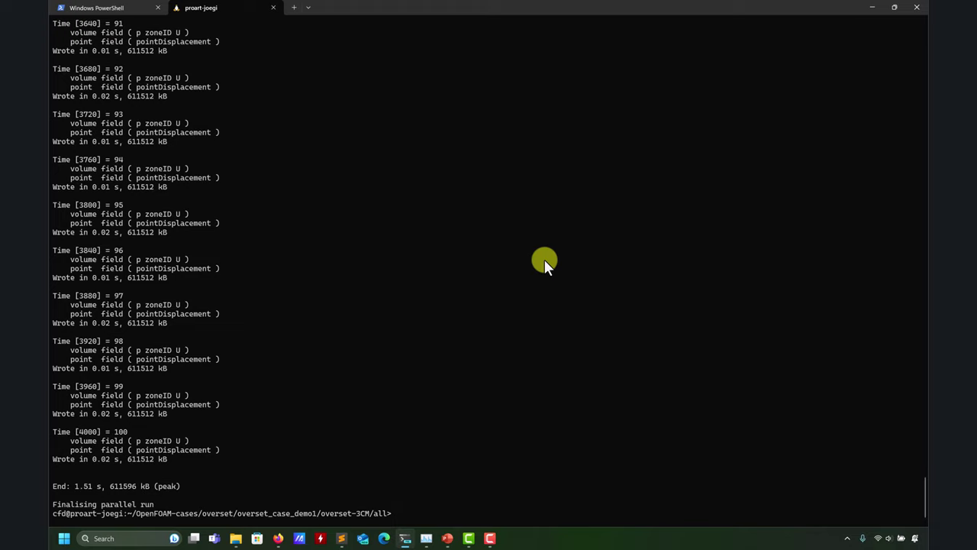
List the directory again and relaunch ParaView with the paraview command
{"action": "type", "text": "s"}
{"action": "key", "text": "Return"}
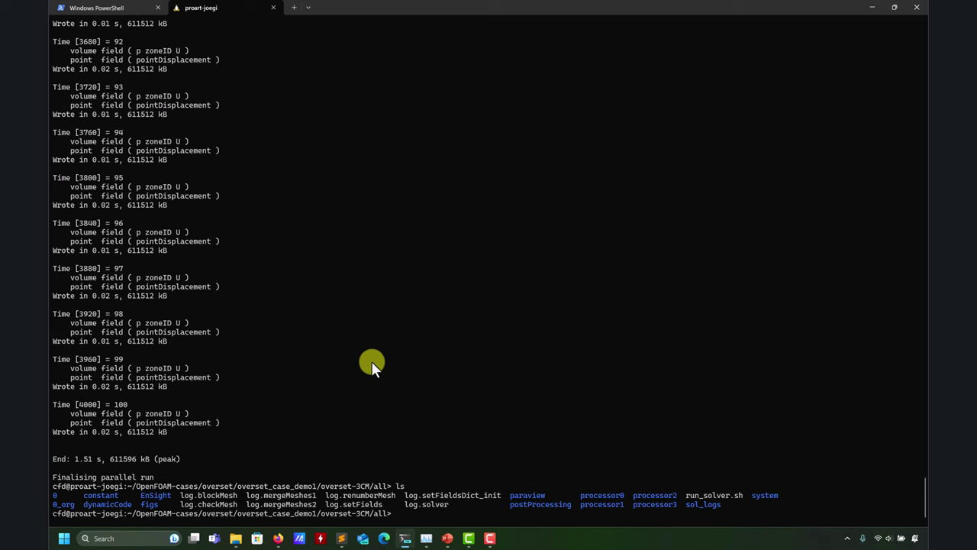
{"action": "type", "text": "paraview"}
{"action": "key", "text": "Return"}
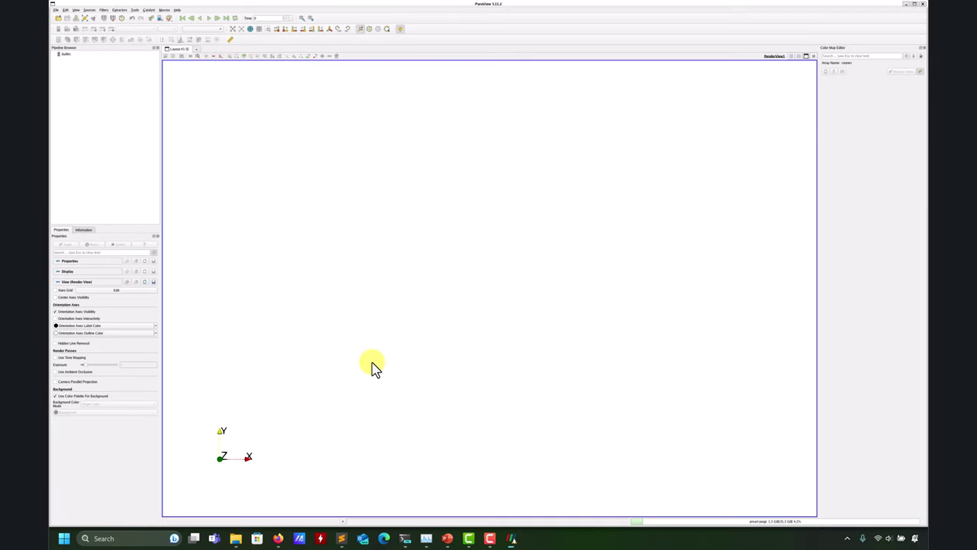
Open EnSight/all.case and apply it to render the dataset
{"action": "left_click", "coordinate": [57, 18]}
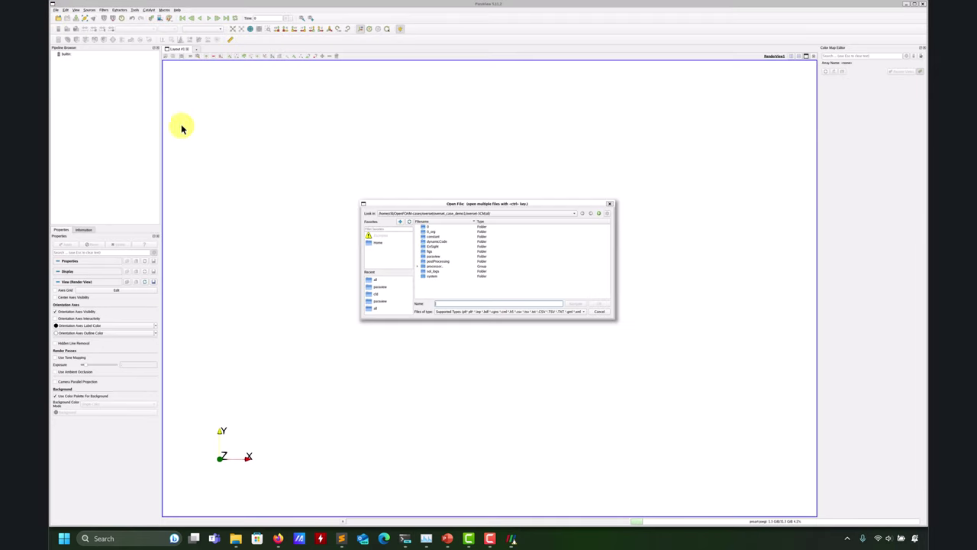
{"action": "double_click", "coordinate": [437, 251]}
{"action": "left_click", "coordinate": [433, 231]}
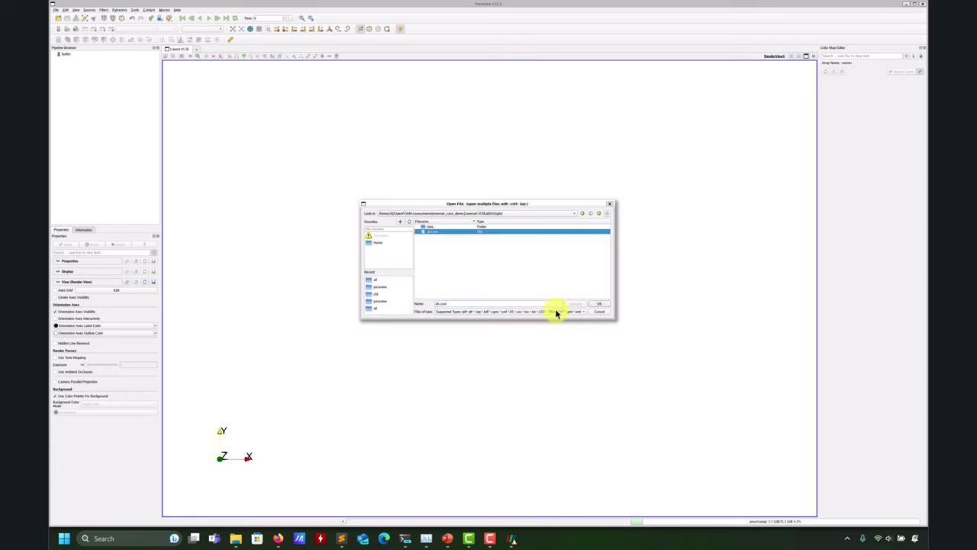
{"action": "left_click", "coordinate": [600, 305]}
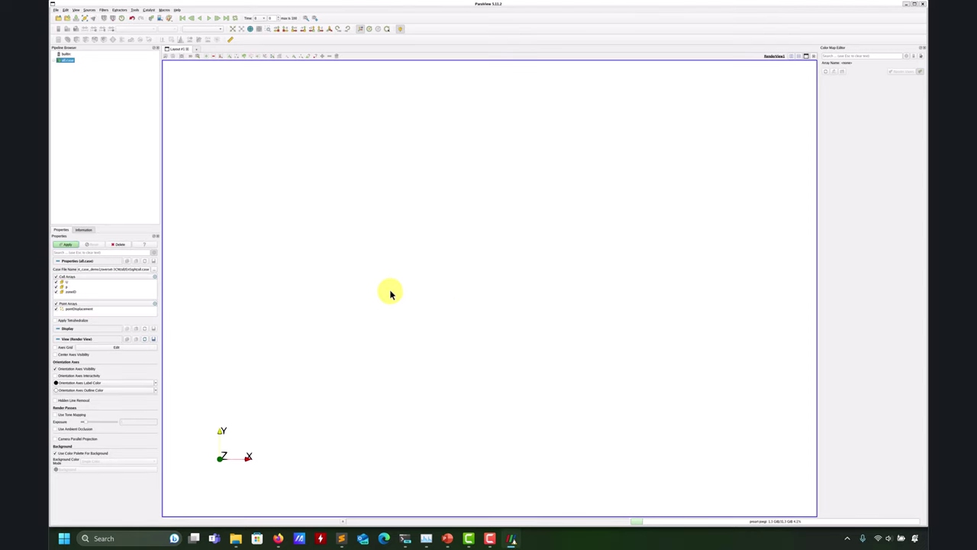
{"action": "left_click", "coordinate": [67, 244]}
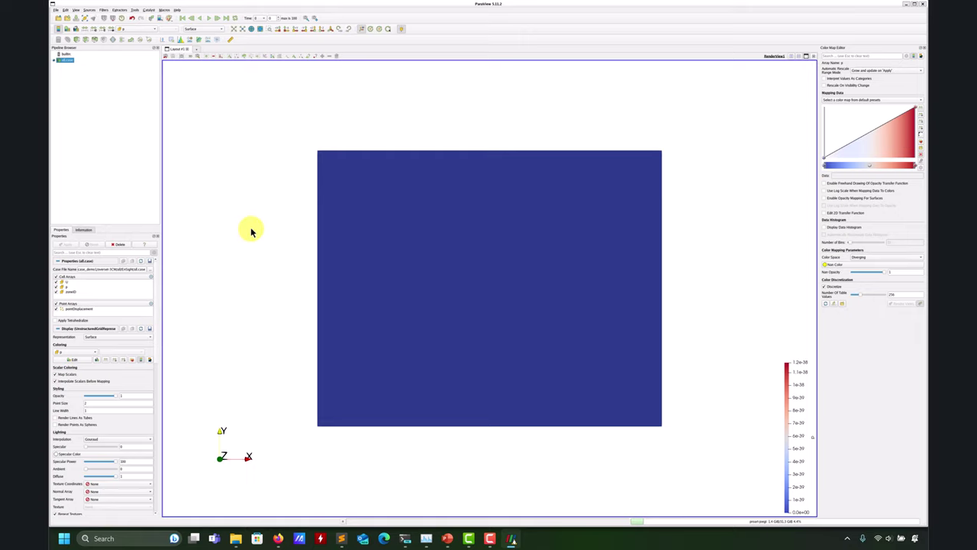
{"action": "scroll", "coordinate": [252, 233], "scroll_direction": "up", "scroll_amount": 1}
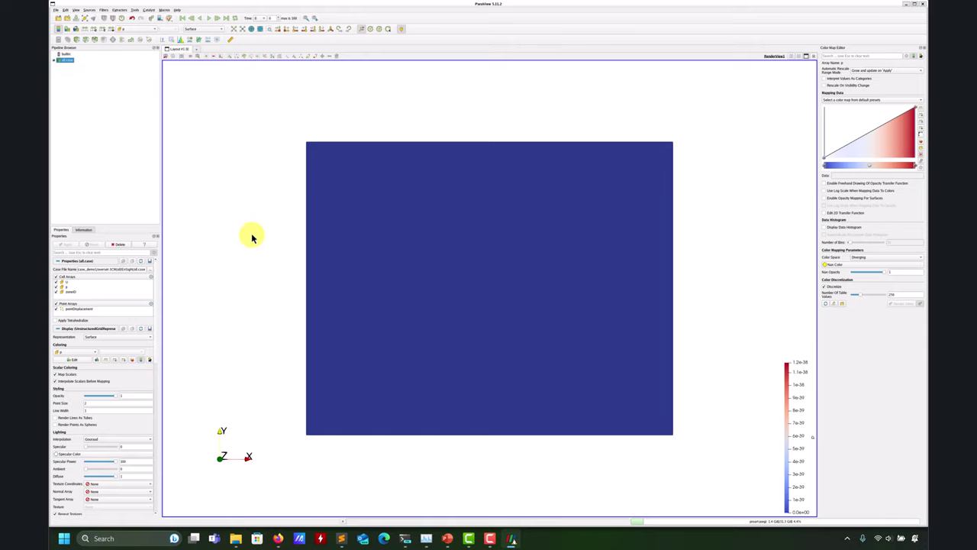
{"action": "scroll", "coordinate": [252, 229], "scroll_direction": "down", "scroll_amount": 1}
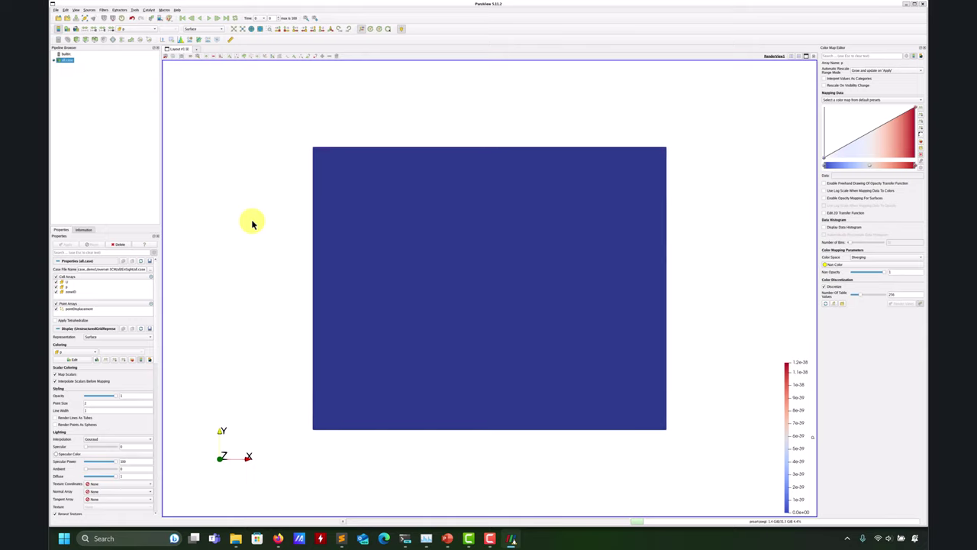
Step to the next time, rescale colours to the data range, and rotate the plate
{"action": "left_click", "coordinate": [217, 18]}
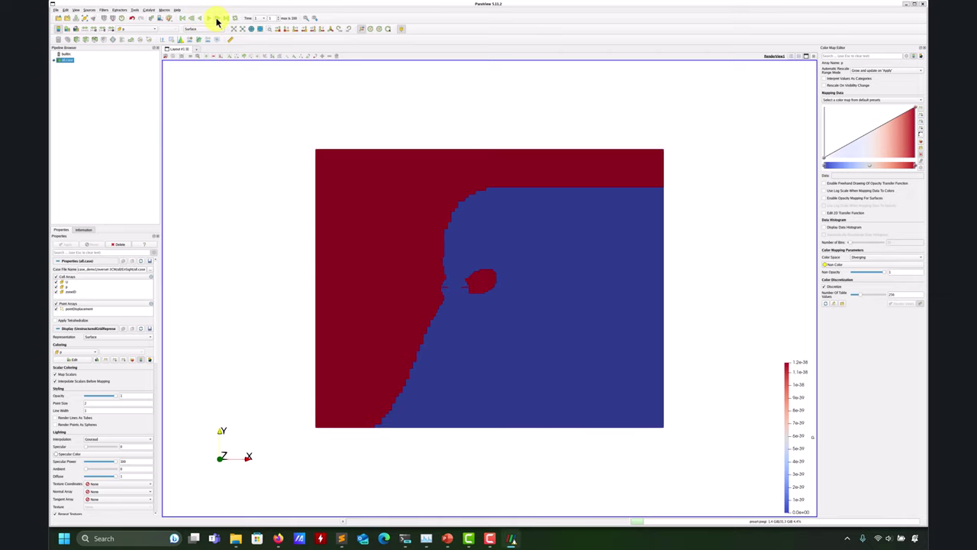
{"action": "left_click", "coordinate": [90, 31]}
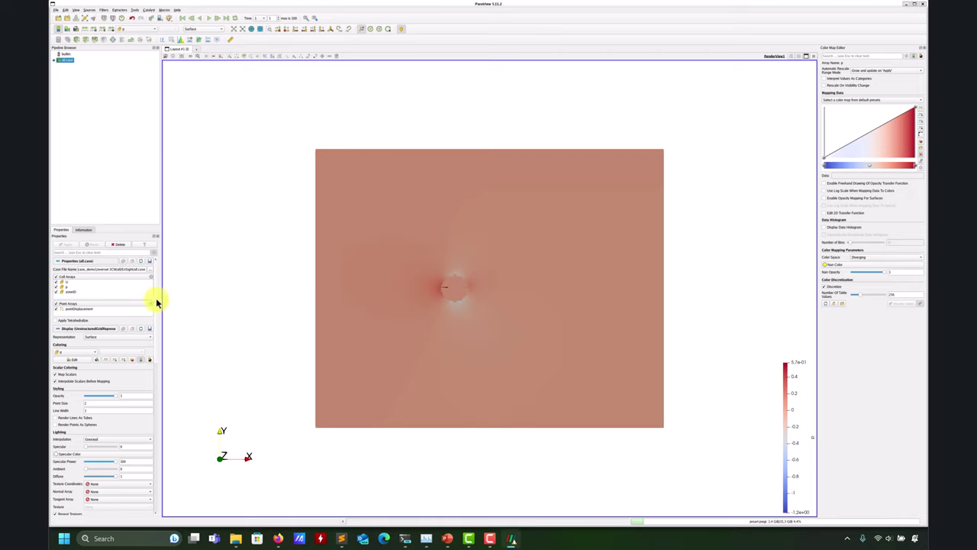
{"action": "left_click_drag", "start_coordinate": [233, 295], "coordinate": [305, 274]}
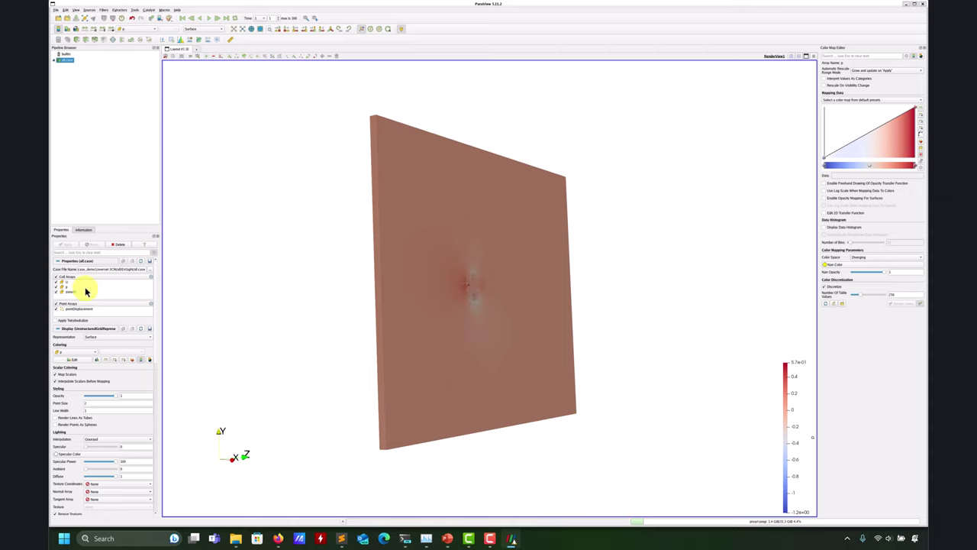
Add and apply a Threshold on zoneID from 0 to 0.4, then reselect all.case
{"action": "left_click", "coordinate": [95, 38]}
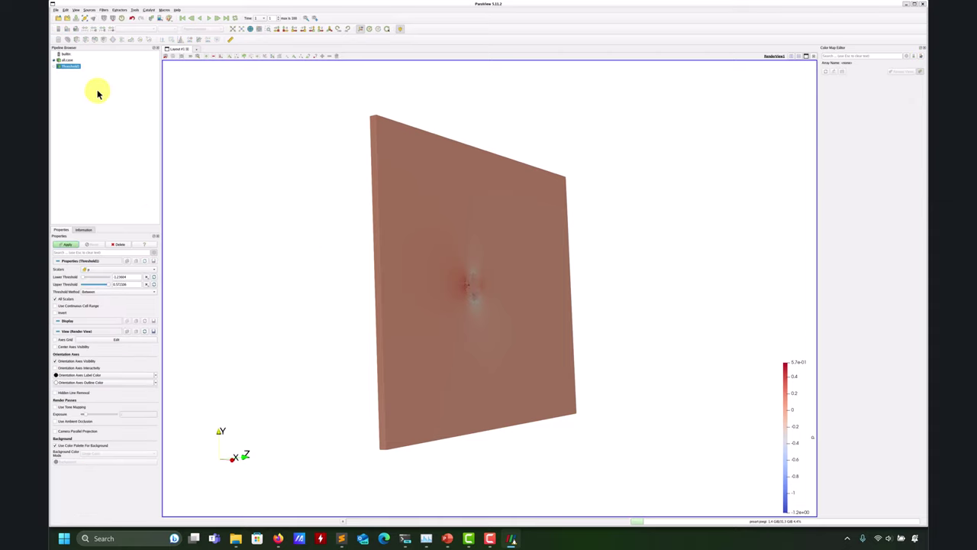
{"action": "left_click", "coordinate": [142, 270]}
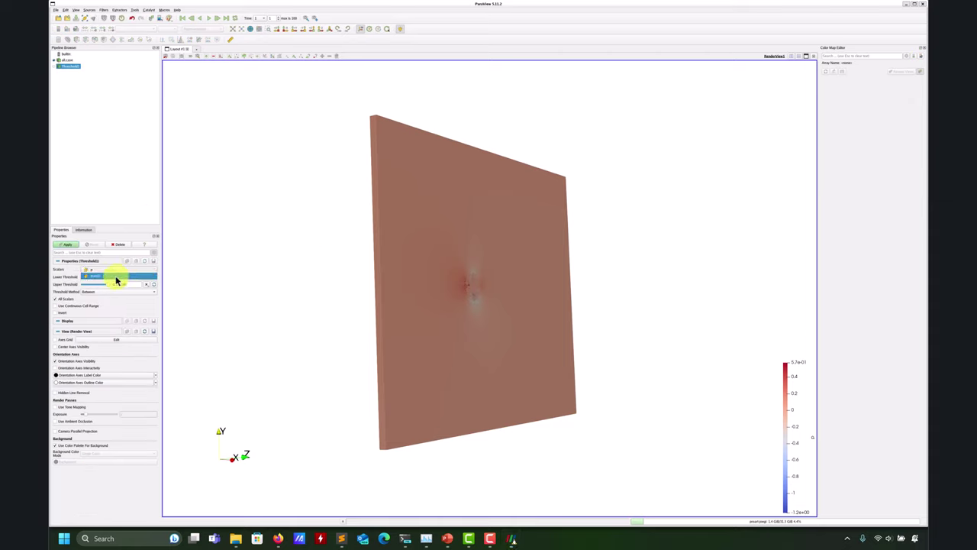
{"action": "left_click", "coordinate": [115, 277]}
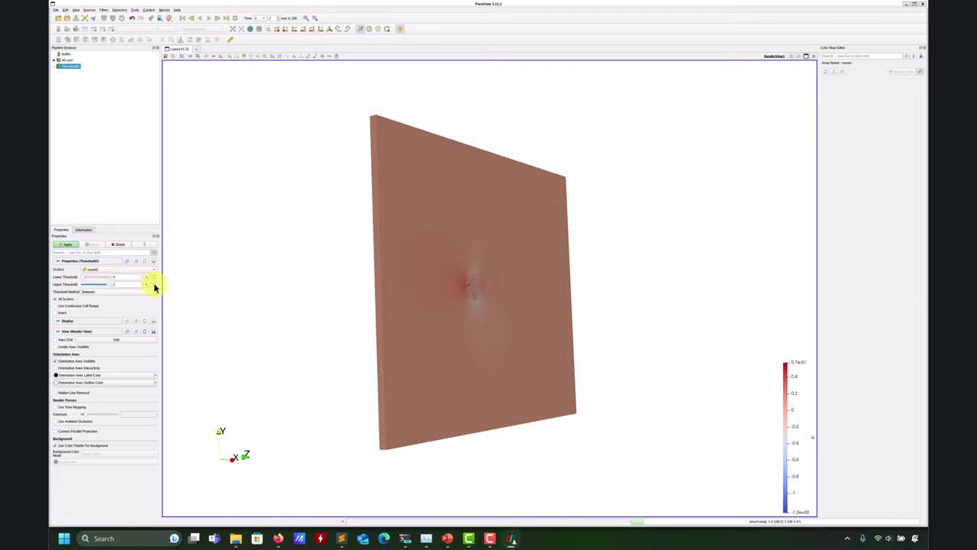
{"action": "left_click", "coordinate": [66, 244]}
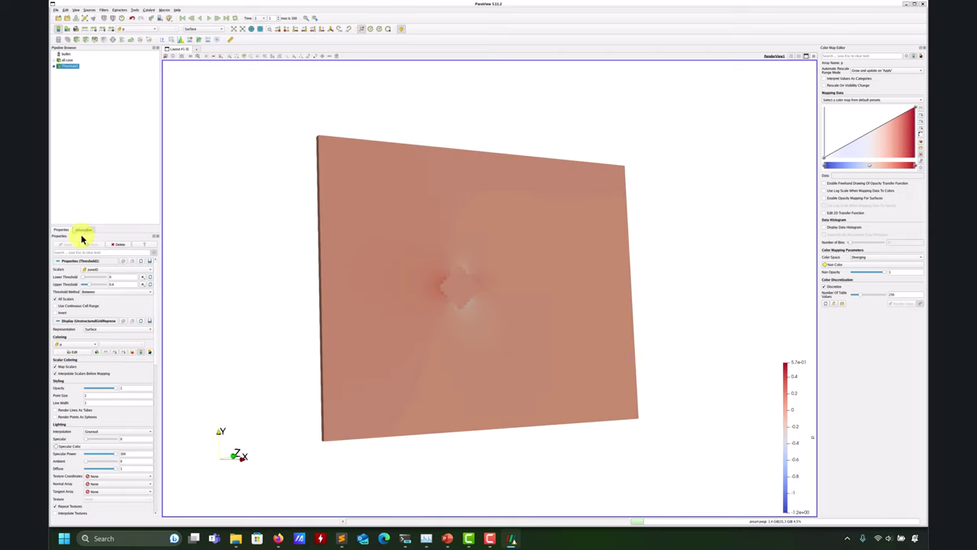
{"action": "left_click", "coordinate": [66, 61]}
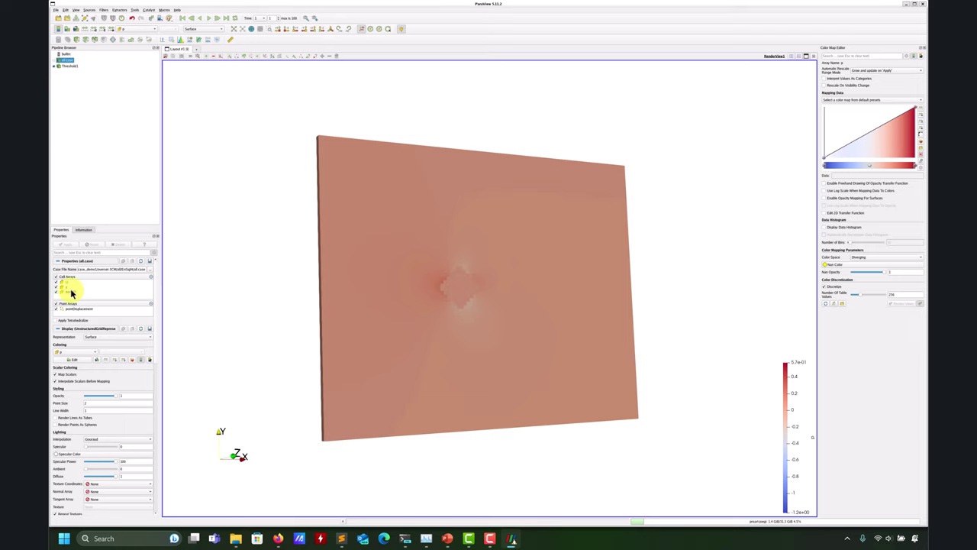
{"action": "left_click_drag", "start_coordinate": [156, 353], "coordinate": [174, 170]}
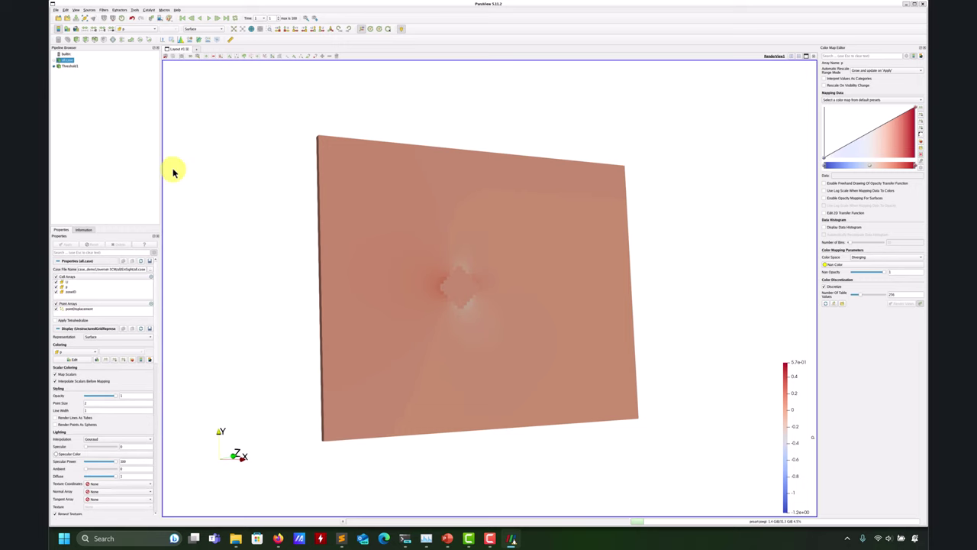
Delete Threshold1 and add and apply an Extract Block filter for the mesh blocks
{"action": "left_click", "coordinate": [75, 66]}
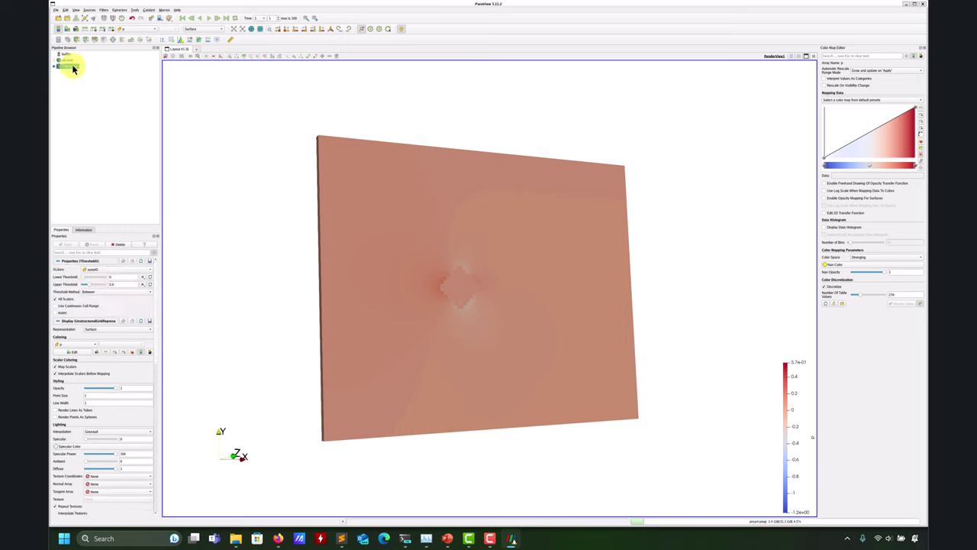
{"action": "left_click", "coordinate": [118, 243]}
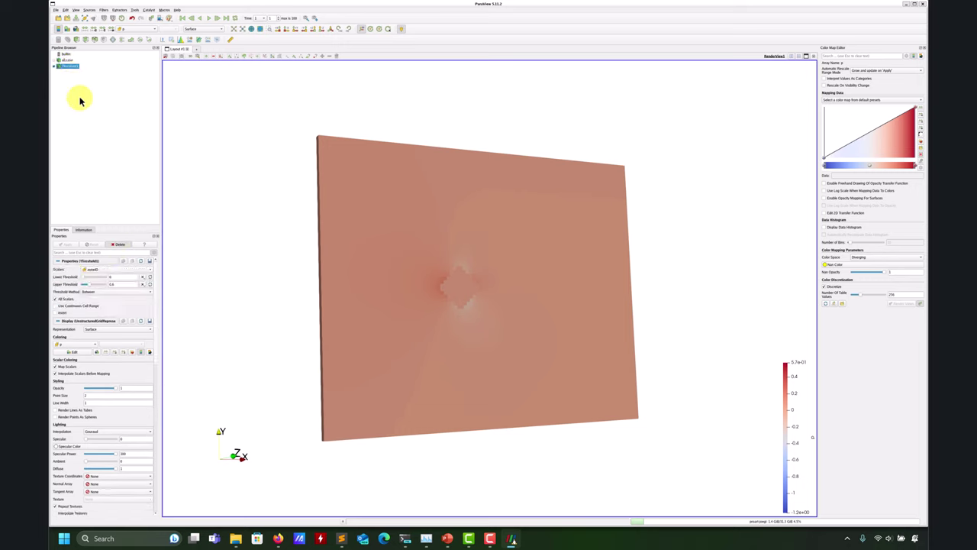
{"action": "left_click", "coordinate": [107, 11]}
{"action": "mouse_move", "coordinate": [117, 37]}
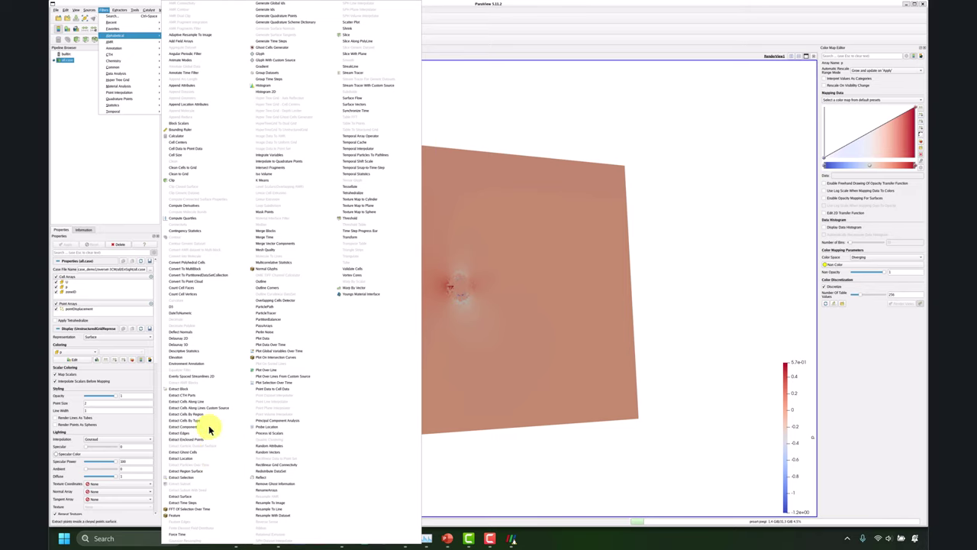
{"action": "left_click", "coordinate": [194, 388]}
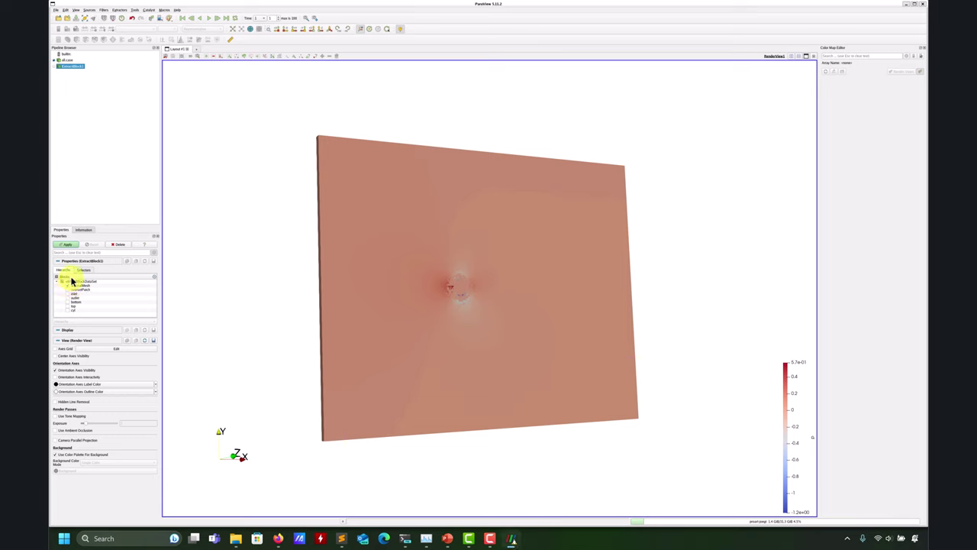
{"action": "left_click", "coordinate": [68, 244]}
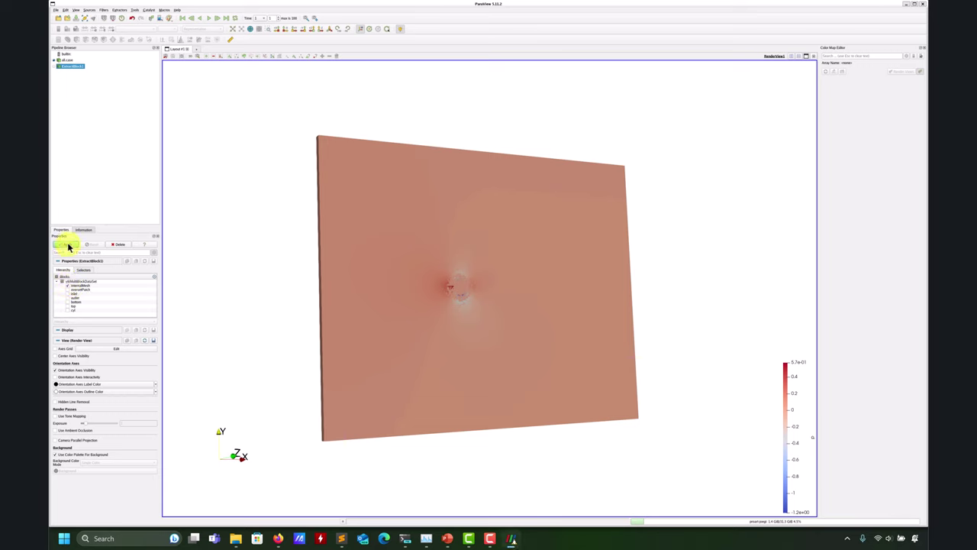
Add and apply a second Extract Block on all.case isolating the cyl block
{"action": "left_click", "coordinate": [69, 61]}
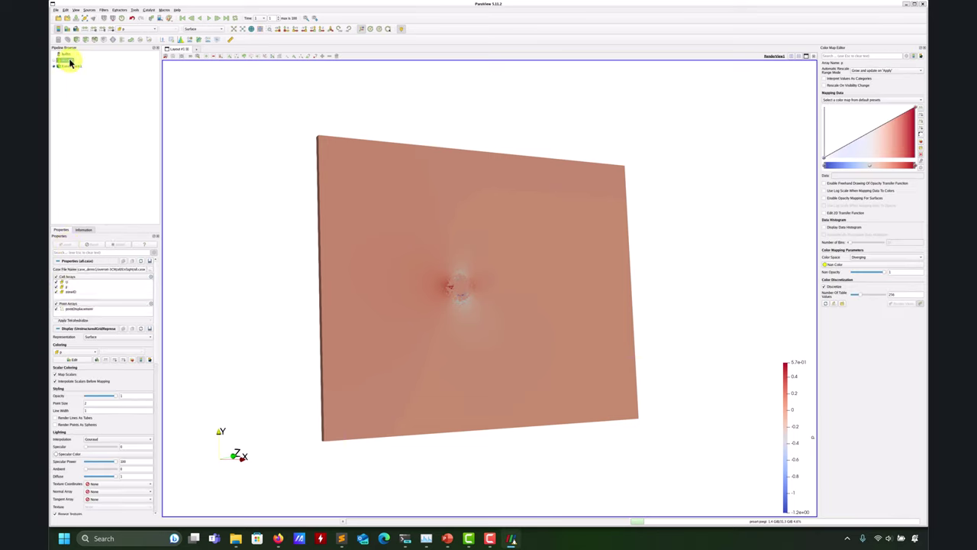
{"action": "left_click", "coordinate": [122, 11]}
{"action": "mouse_move", "coordinate": [103, 11]}
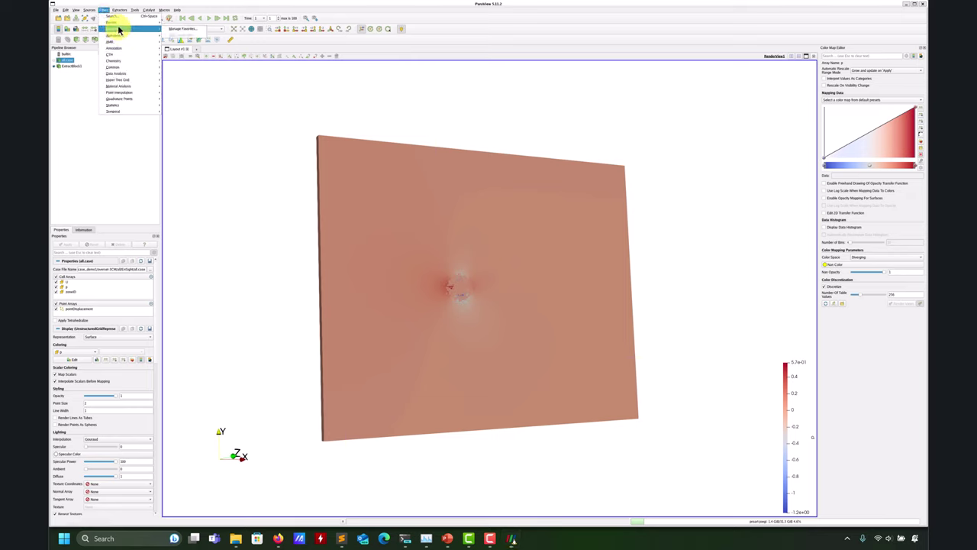
{"action": "left_click", "coordinate": [170, 22]}
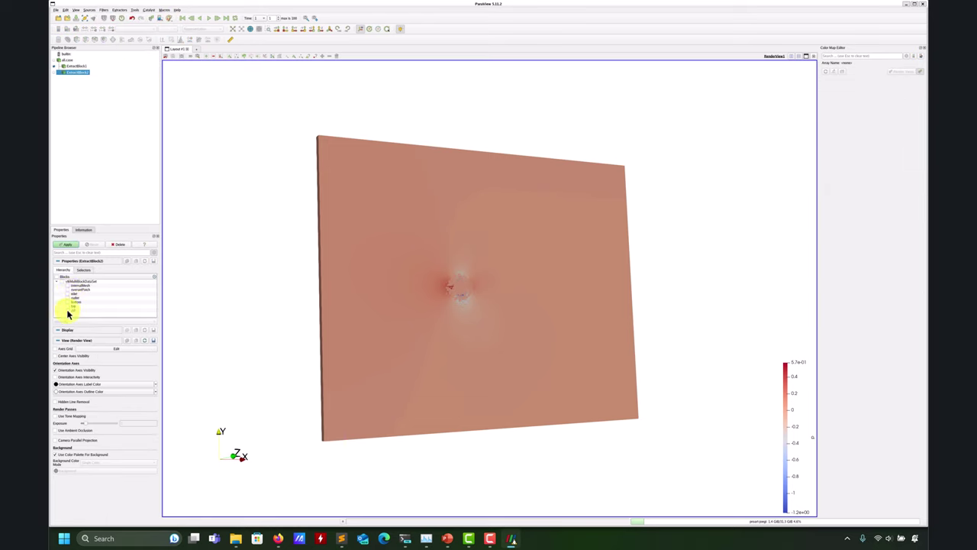
{"action": "left_click", "coordinate": [72, 245]}
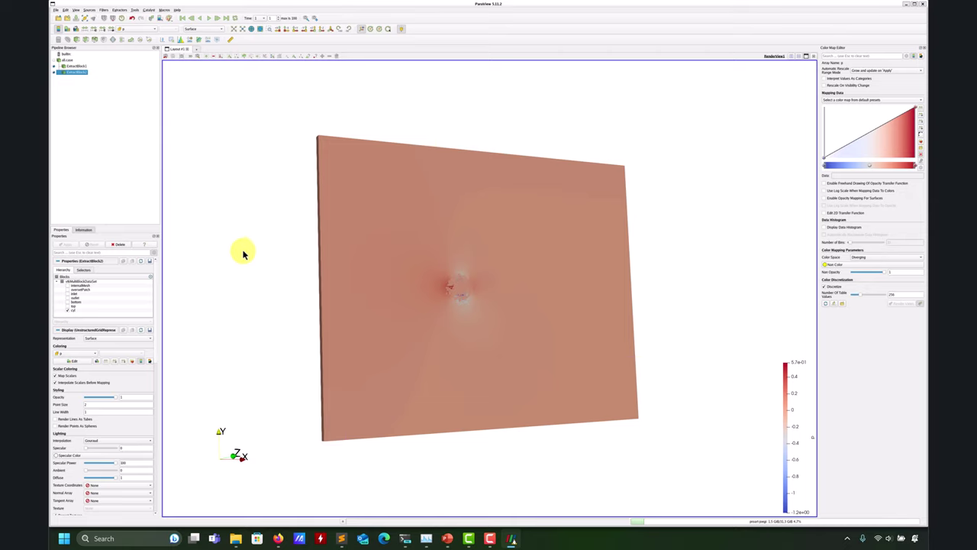
Toggle the extractions' visibility to compare plate and cylinder ring, then select ExtractBlock1
{"action": "left_click", "coordinate": [53, 66]}
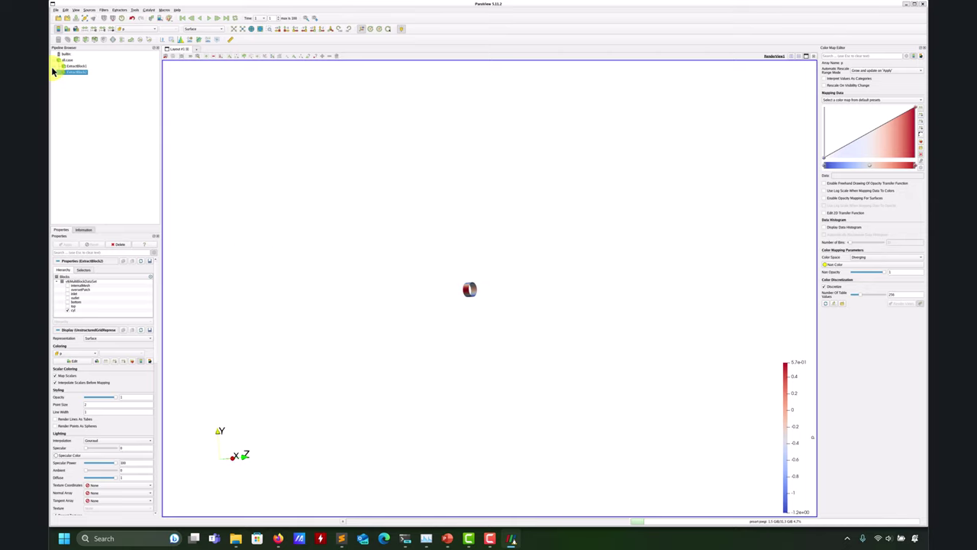
{"action": "left_click", "coordinate": [53, 72]}
{"action": "left_click", "coordinate": [54, 66]}
{"action": "left_click", "coordinate": [80, 66]}
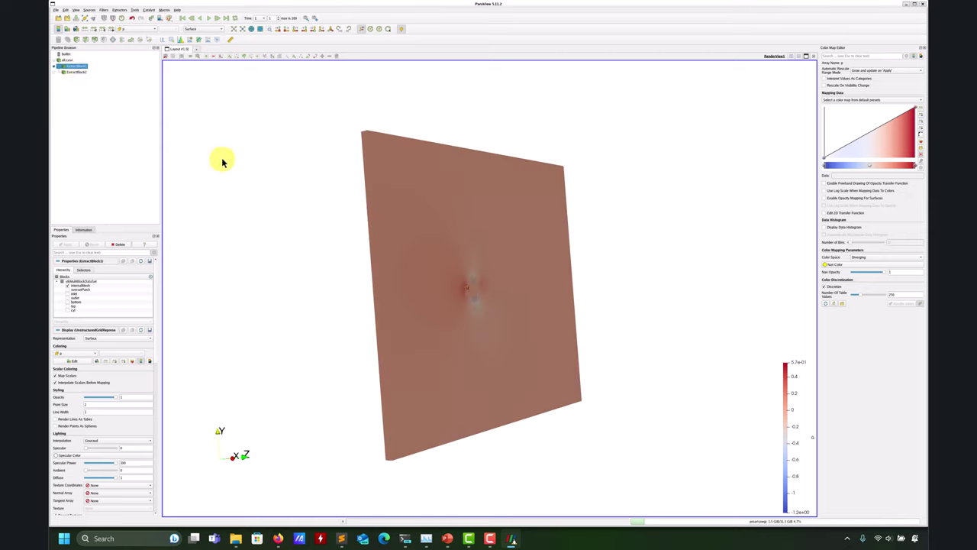
Add Threshold1 on ExtractBlock1 using zoneID with lower value 0, and apply it
{"action": "left_click", "coordinate": [95, 40]}
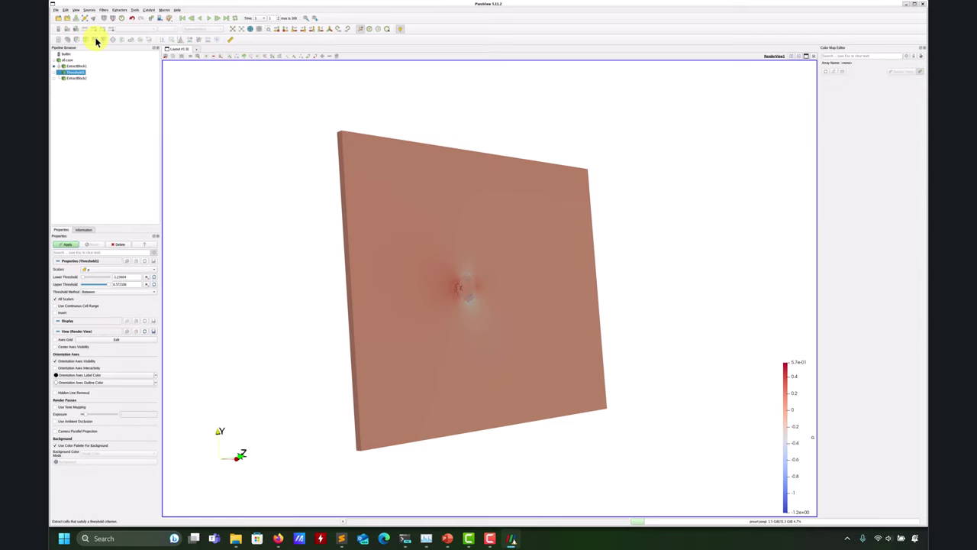
{"action": "left_click", "coordinate": [145, 271]}
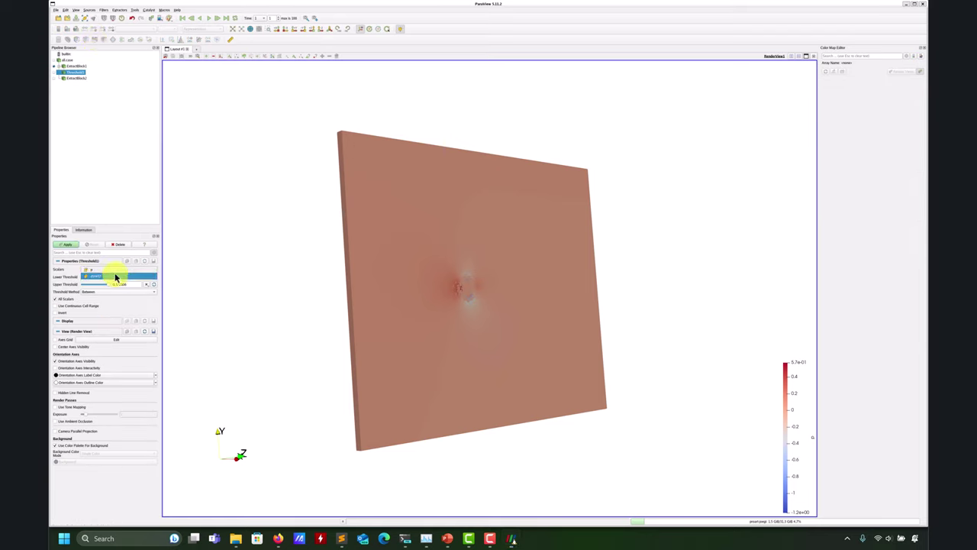
{"action": "left_click", "coordinate": [115, 277]}
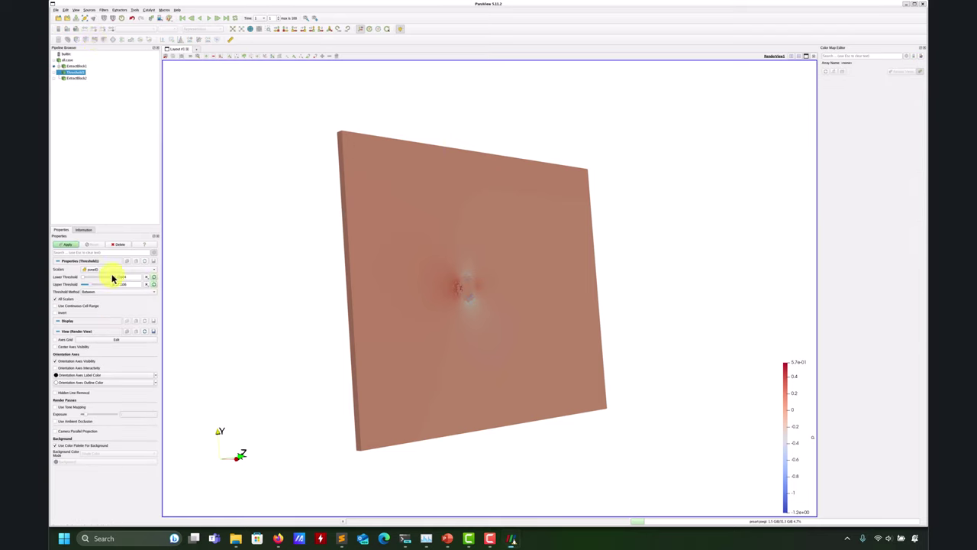
{"action": "left_click", "coordinate": [152, 278]}
{"action": "left_click", "coordinate": [97, 284]}
{"action": "left_click", "coordinate": [66, 246]}
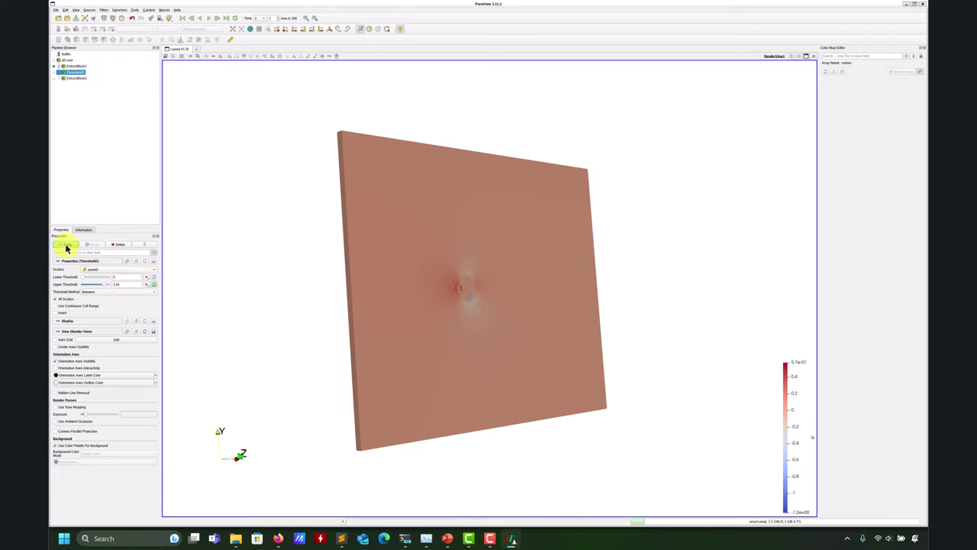
Chain Threshold2 on zoneID with minimum lowered to 0, and apply it
{"action": "left_click", "coordinate": [76, 65]}
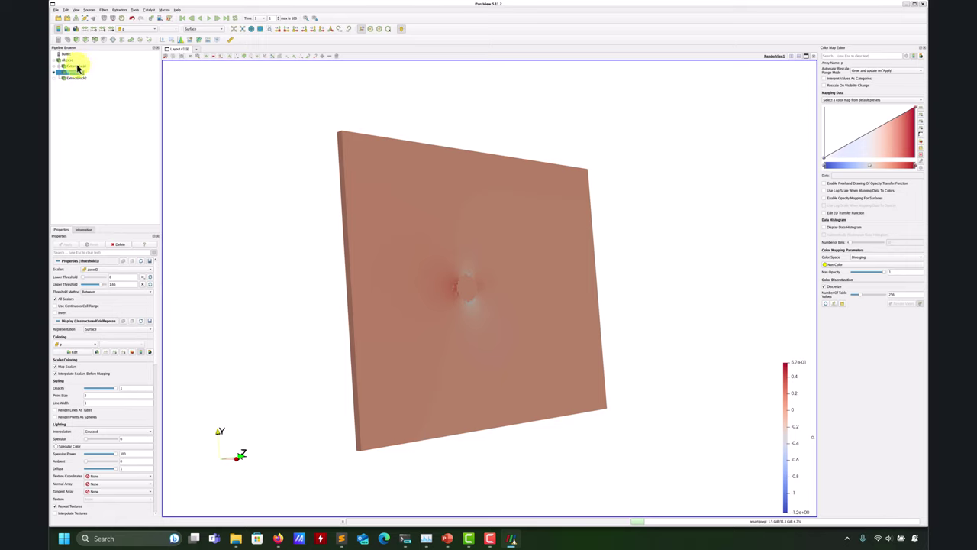
{"action": "left_click", "coordinate": [94, 39]}
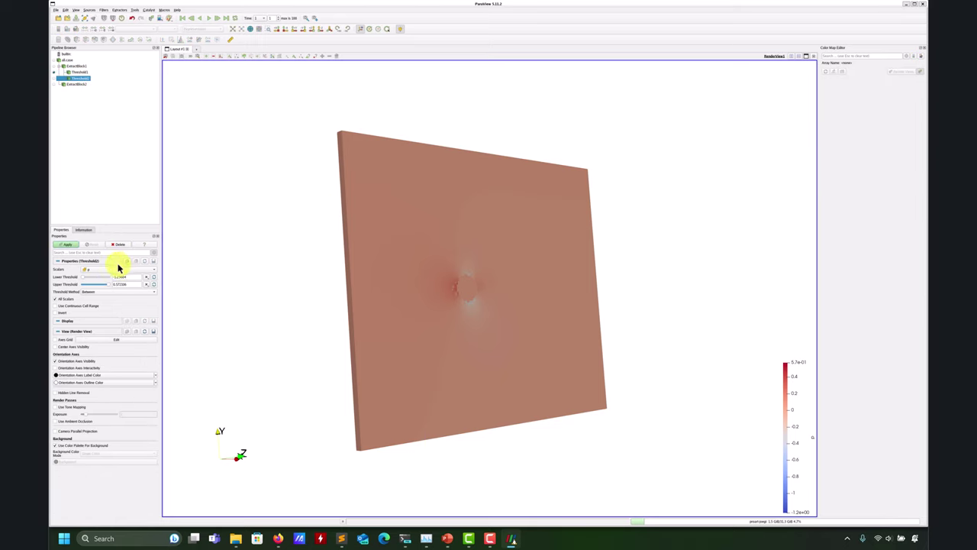
{"action": "left_click", "coordinate": [149, 270]}
{"action": "left_click", "coordinate": [120, 277]}
{"action": "left_click", "coordinate": [147, 284]}
{"action": "left_click_drag", "start_coordinate": [90, 280], "coordinate": [81, 280]}
{"action": "left_click", "coordinate": [69, 244]}
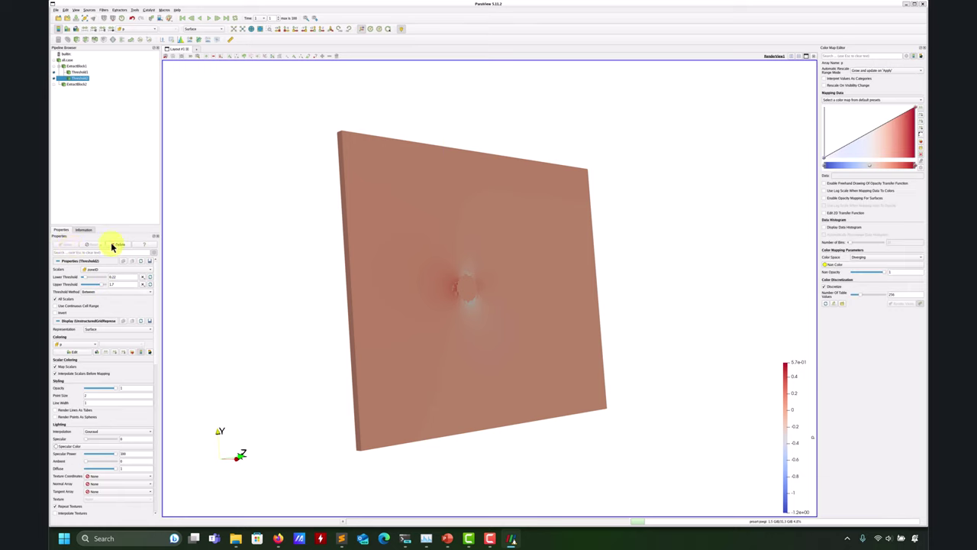
Hide Threshold1, orbit to inspect the remaining strip, and close ParaView
{"action": "left_click", "coordinate": [62, 72]}
{"action": "left_click_drag", "start_coordinate": [229, 158], "coordinate": [194, 120]}
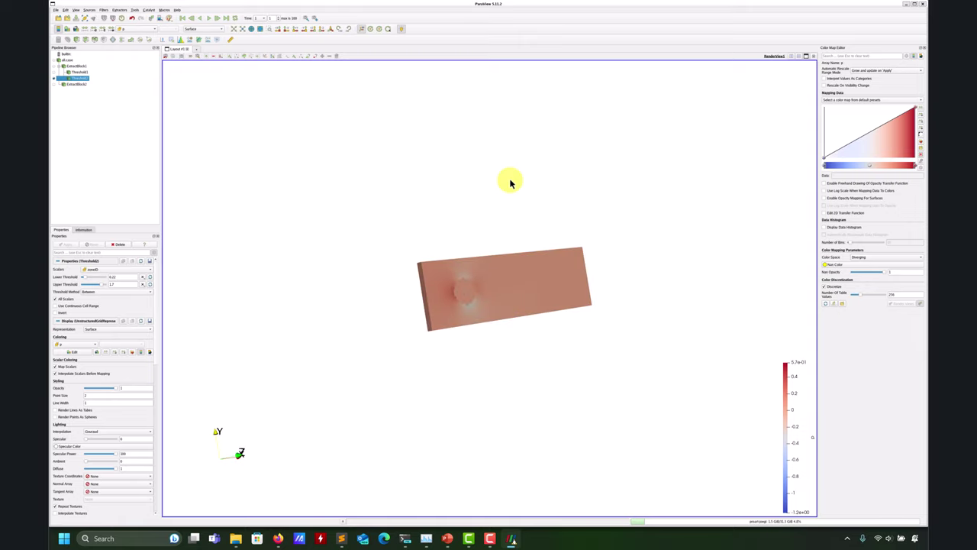
{"action": "left_click", "coordinate": [922, 5]}
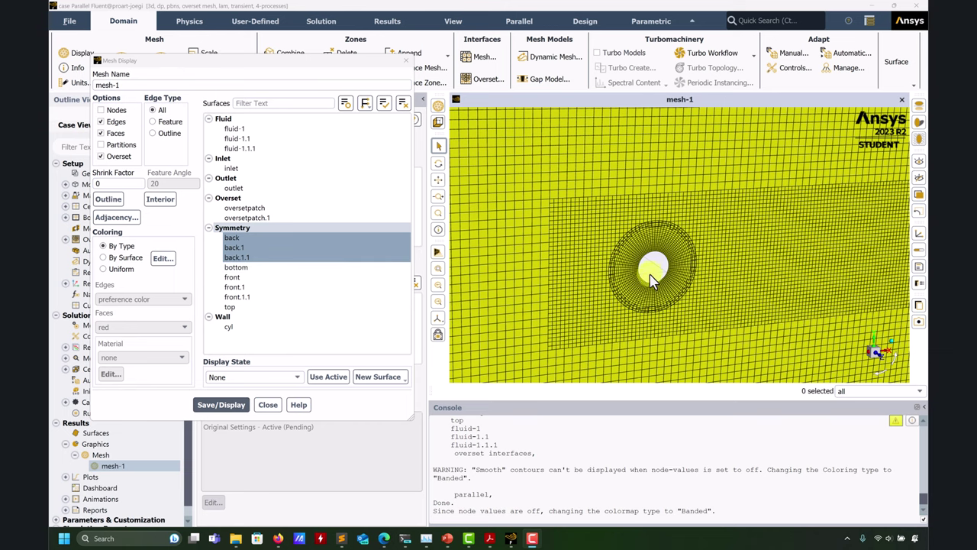
Enable Overset in Mesh Display, redraw the back surfaces, and close the dialog
{"action": "scroll", "coordinate": [647, 277], "scroll_direction": "up", "scroll_amount": 3}
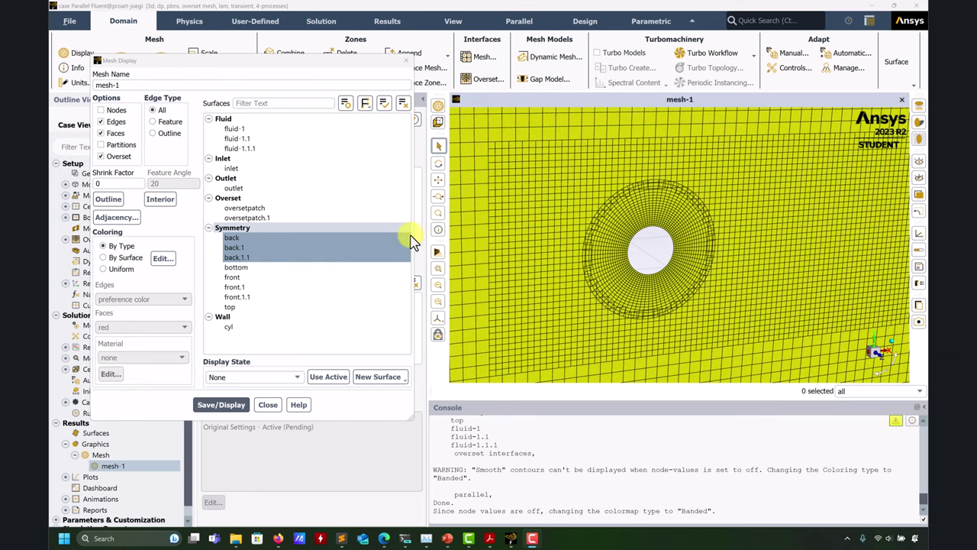
{"action": "left_click", "coordinate": [219, 405]}
{"action": "left_click", "coordinate": [116, 156]}
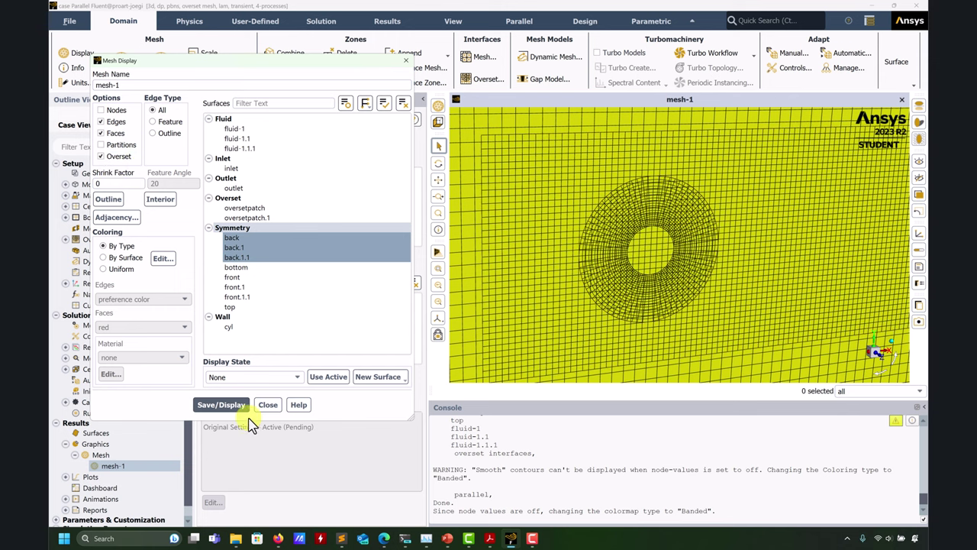
{"action": "left_click", "coordinate": [213, 404]}
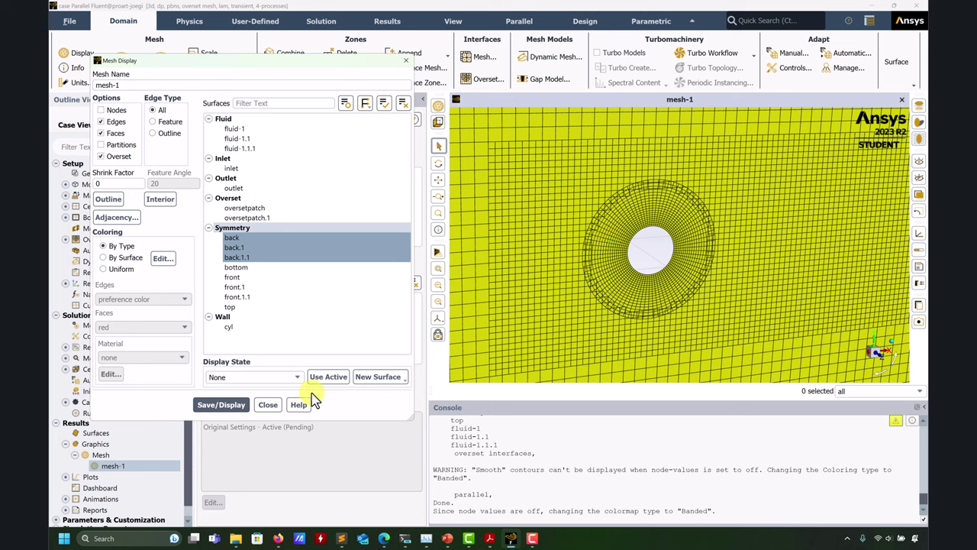
{"action": "left_click", "coordinate": [268, 405]}
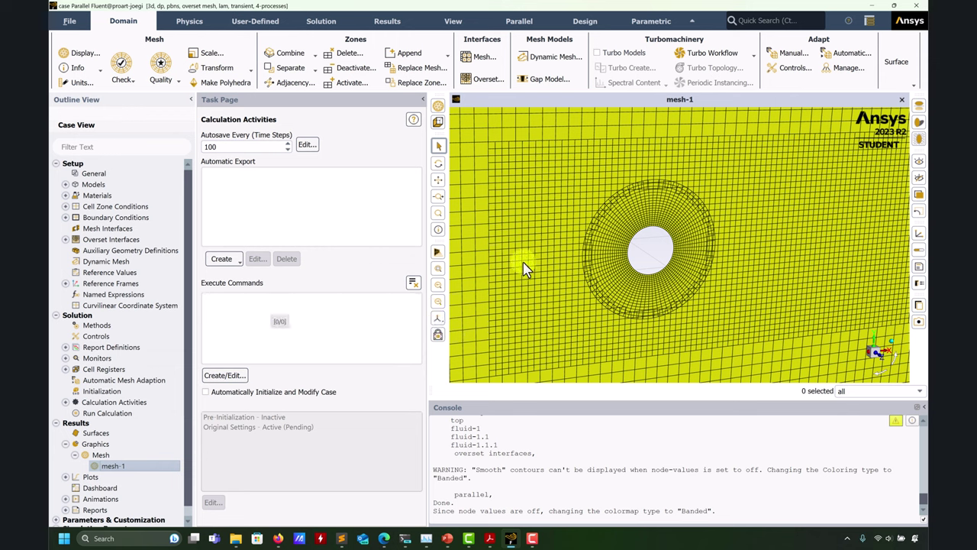
Reopen and close the mesh-1 settings, then expand Calculation Activities
{"action": "double_click", "coordinate": [113, 465]}
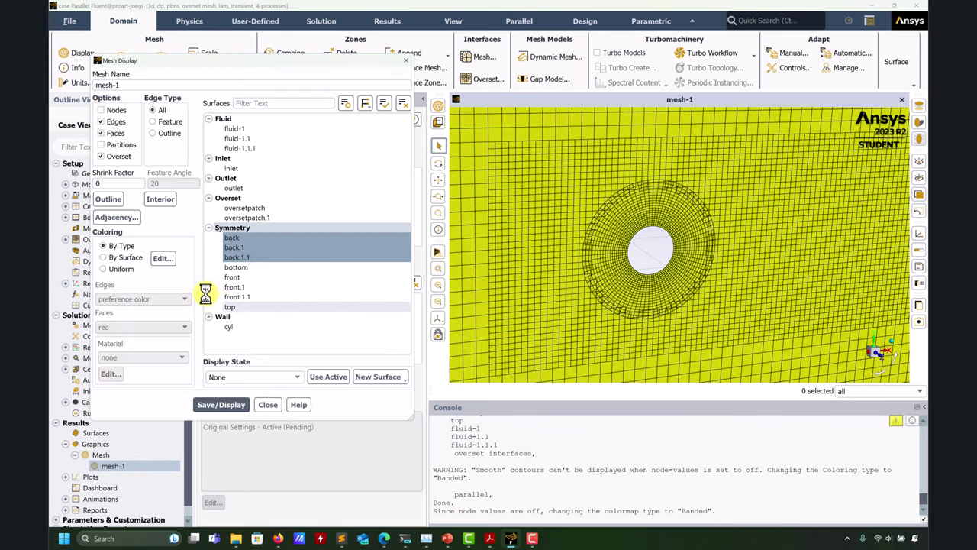
{"action": "left_click", "coordinate": [264, 405]}
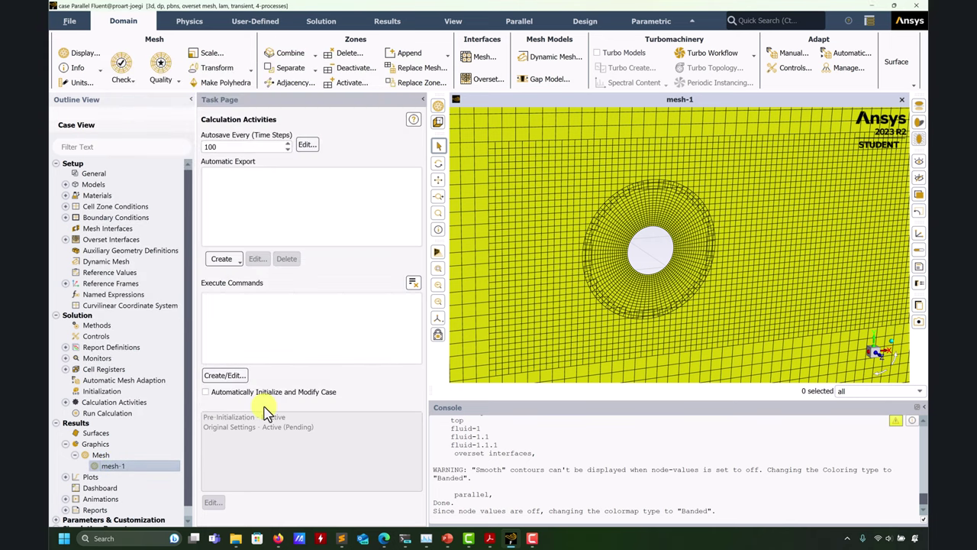
{"action": "double_click", "coordinate": [100, 402]}
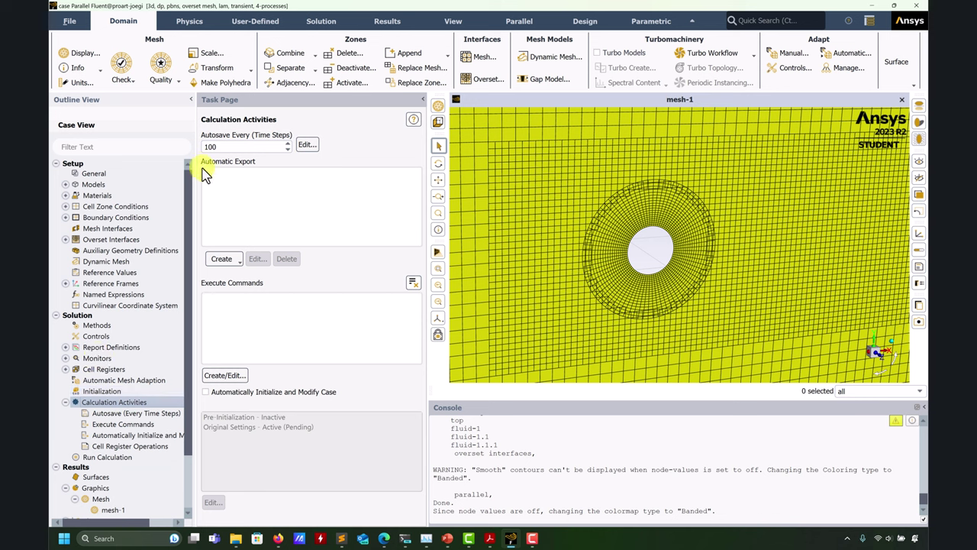
Create an EnSight Case Gold solution export of static pressure and X/Y/Z velocity at cell centres
{"action": "left_click", "coordinate": [224, 259]}
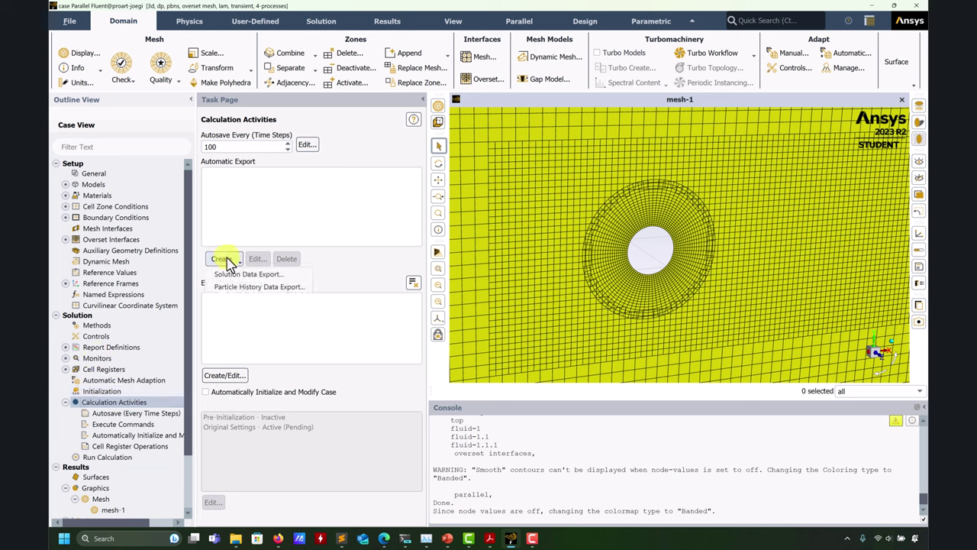
{"action": "left_click", "coordinate": [233, 275]}
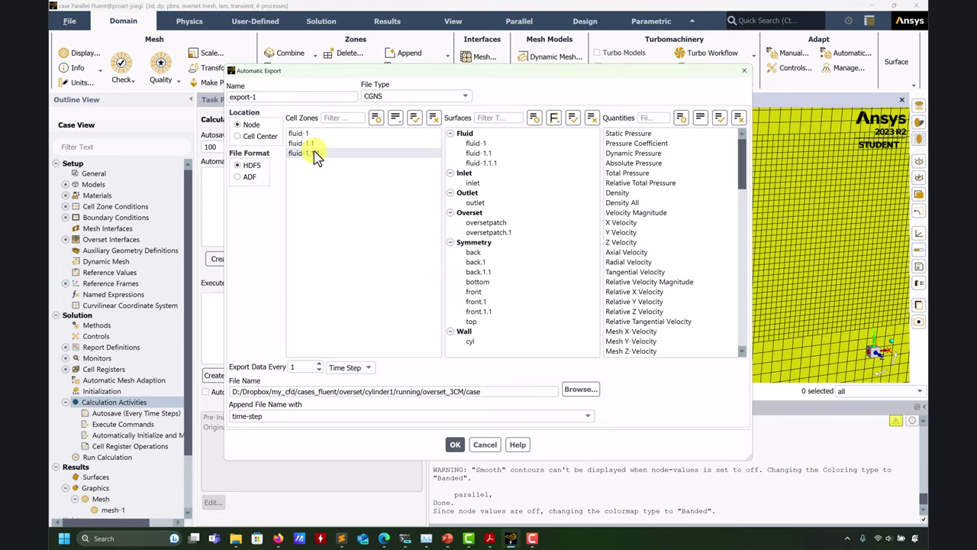
{"action": "left_click", "coordinate": [448, 96]}
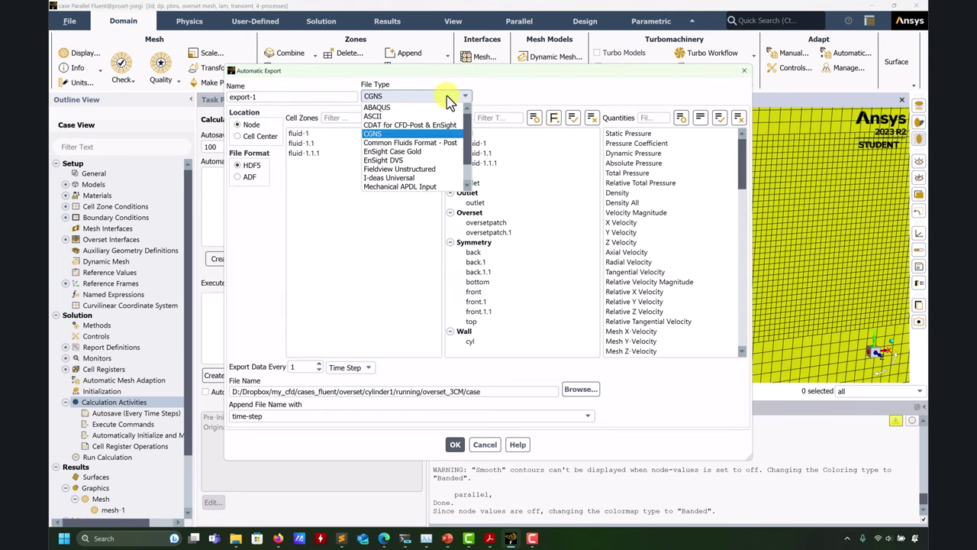
{"action": "left_click", "coordinate": [394, 151]}
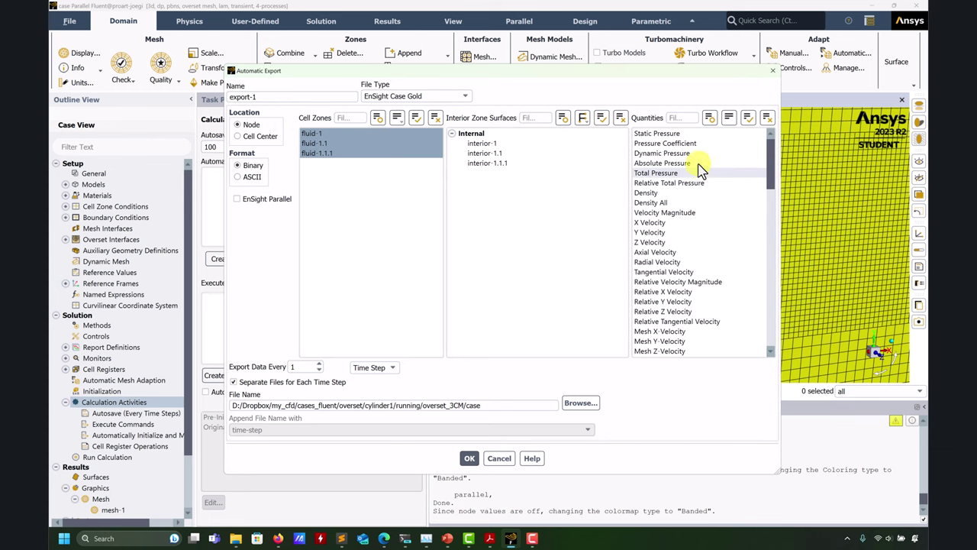
{"action": "left_click", "coordinate": [685, 133]}
{"action": "left_click_drag", "start_coordinate": [665, 212], "coordinate": [661, 241]}
{"action": "left_click", "coordinate": [661, 242]}
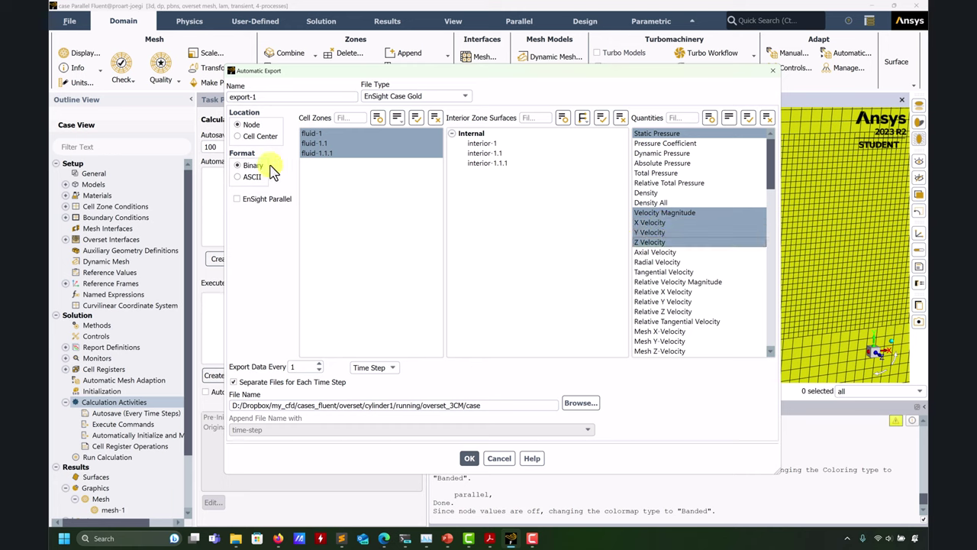
{"action": "left_click", "coordinate": [248, 138]}
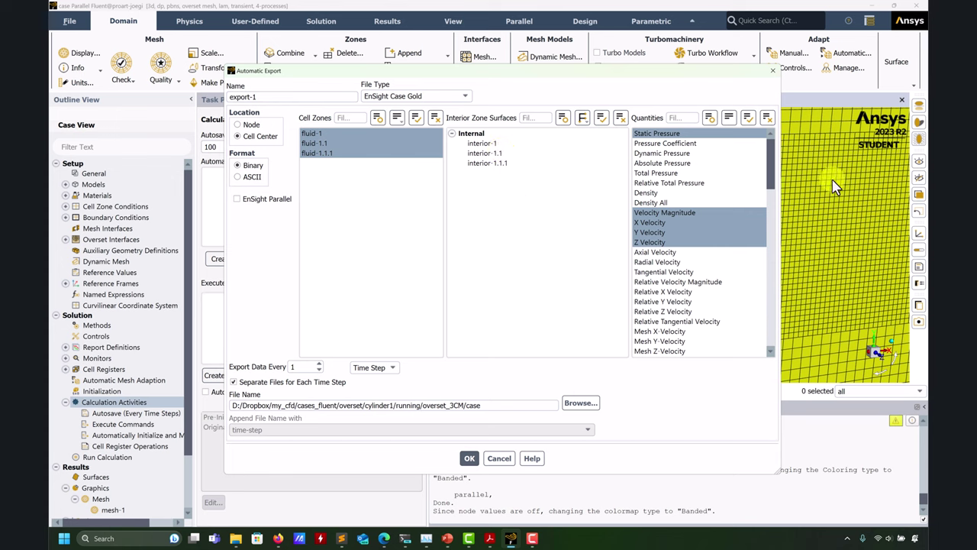
Add Cell Zone Index and Cell Element Type, export by flow time without per-step files, and confirm
{"action": "left_click_drag", "start_coordinate": [770, 158], "coordinate": [771, 237]}
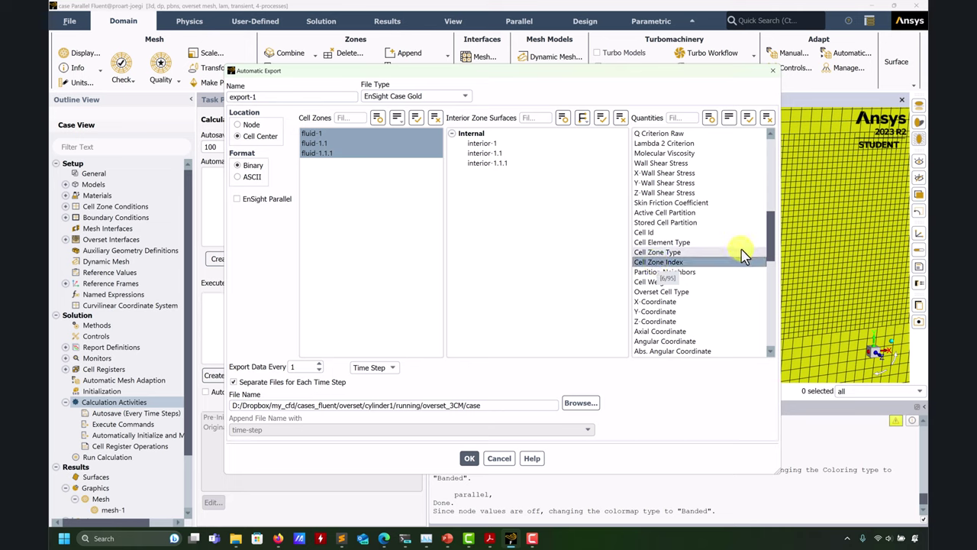
{"action": "left_click", "coordinate": [709, 262]}
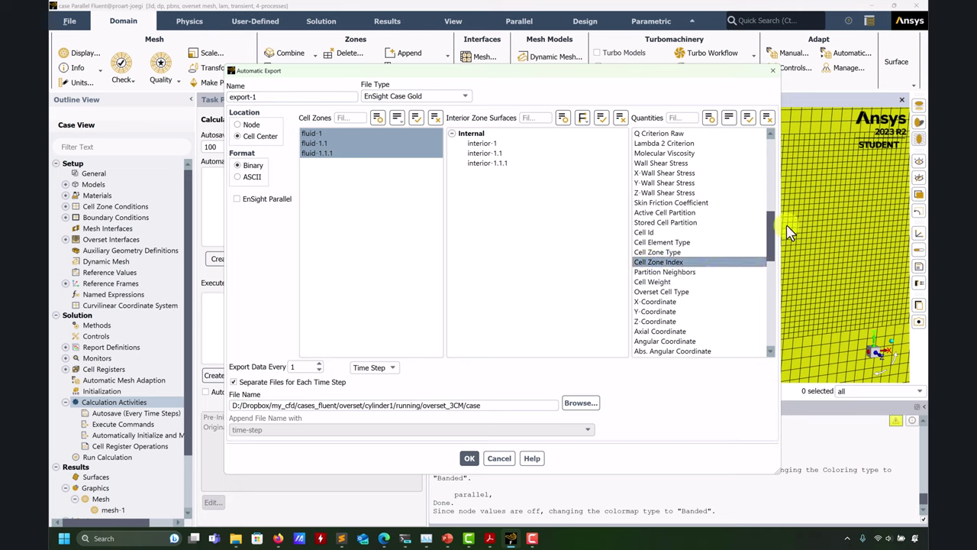
{"action": "left_click", "coordinate": [719, 243]}
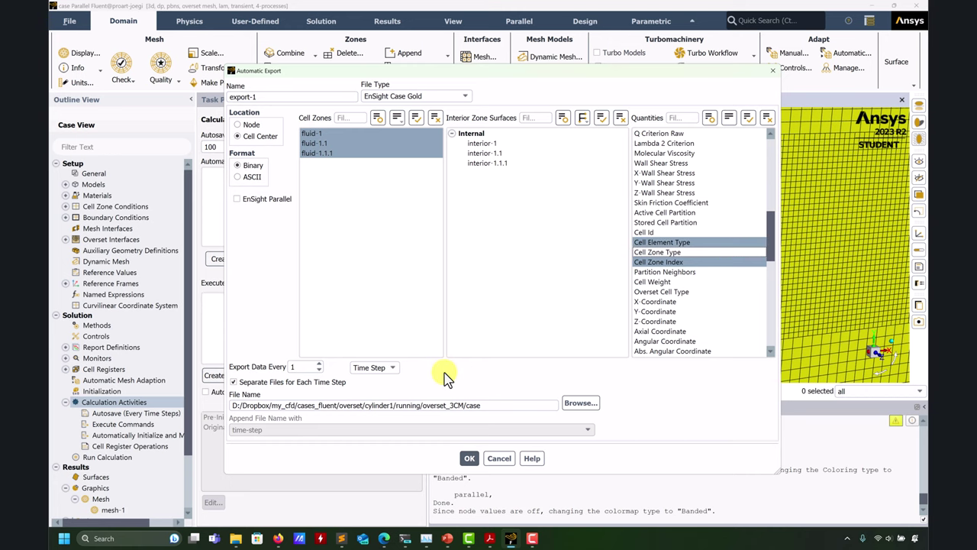
{"action": "left_click", "coordinate": [391, 368]}
{"action": "left_click", "coordinate": [380, 389]}
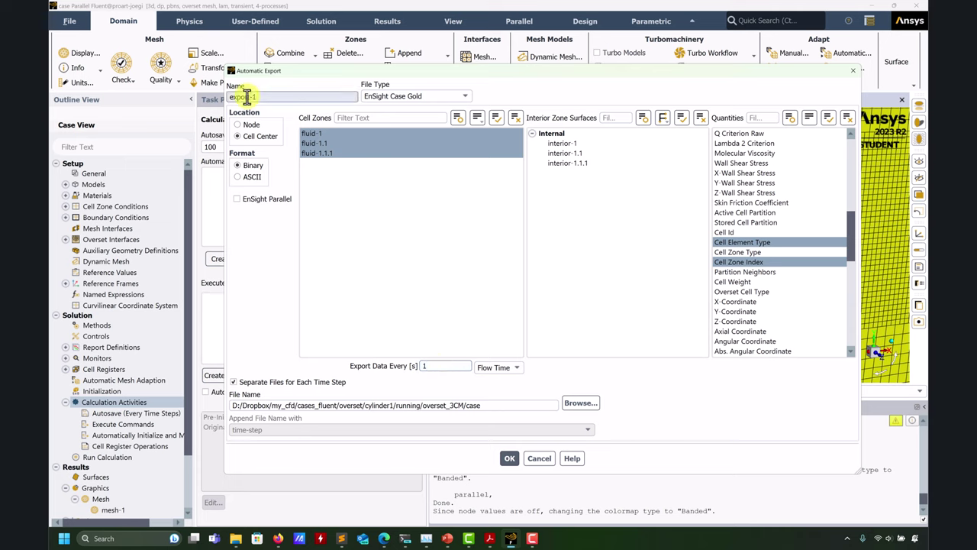
{"action": "left_click", "coordinate": [262, 385]}
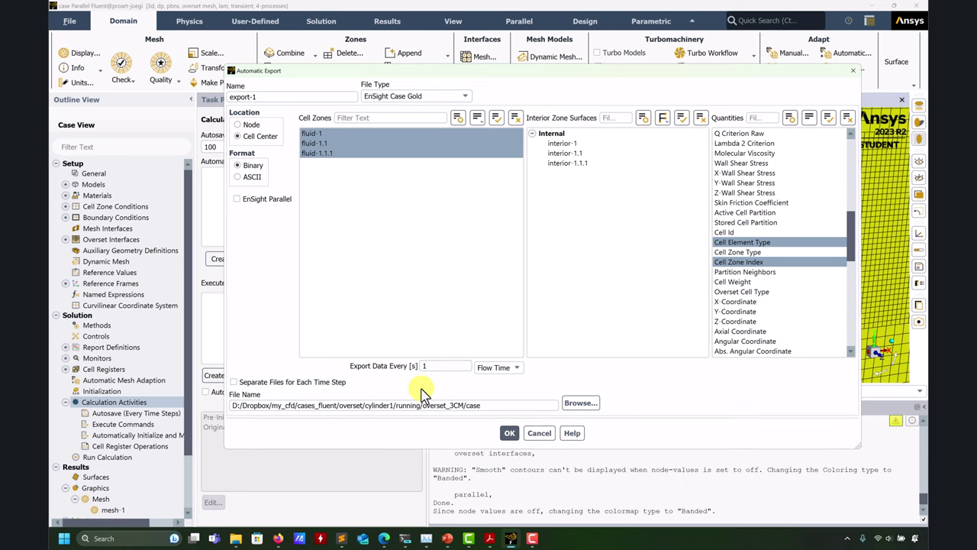
{"action": "left_click", "coordinate": [509, 434]}
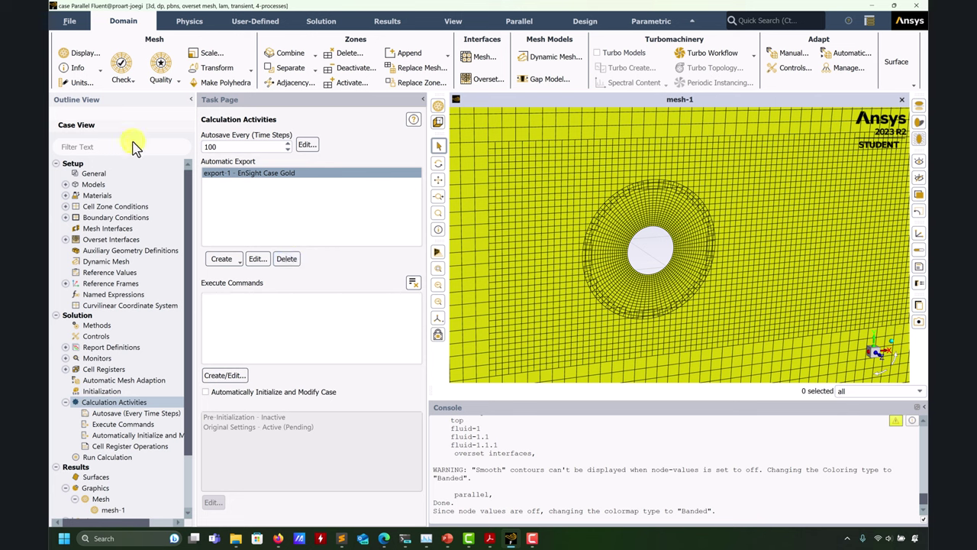
Exit Fluent, discarding the unsaved case
{"action": "left_click", "coordinate": [70, 21]}
{"action": "left_click", "coordinate": [69, 258]}
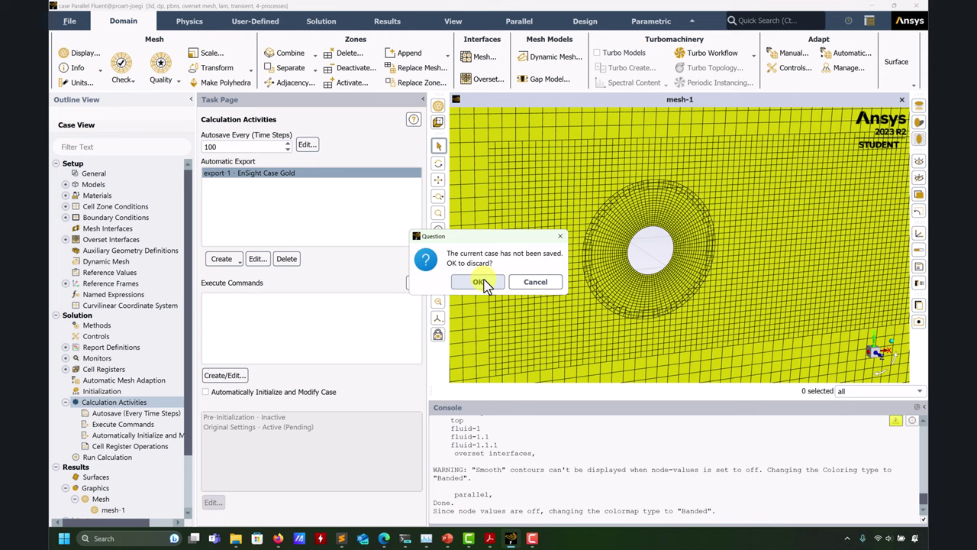
{"action": "left_click", "coordinate": [484, 282]}
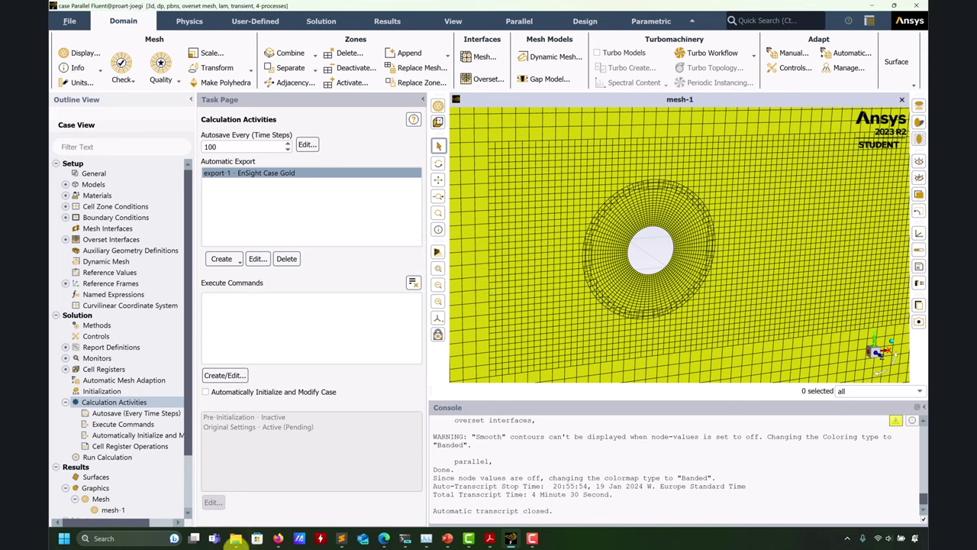
Bring up the overset_3CM Explorer window and open its ens folder of xens export files
{"action": "mouse_move", "coordinate": [236, 536]}
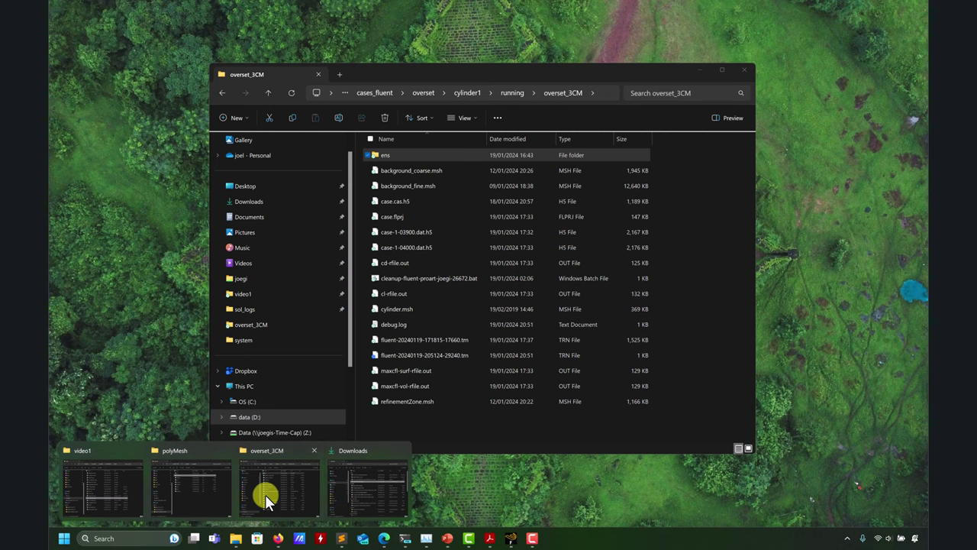
{"action": "left_click", "coordinate": [265, 494]}
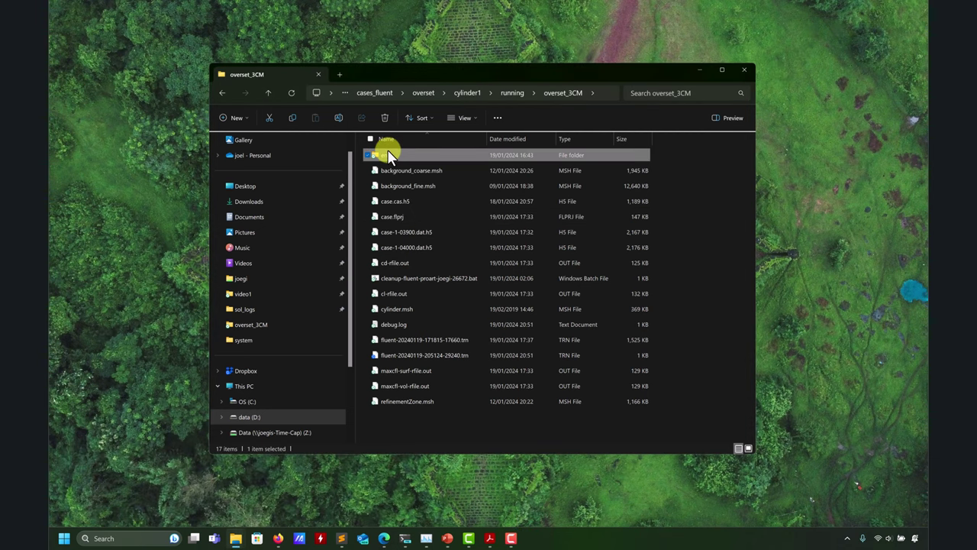
{"action": "double_click", "coordinate": [386, 154]}
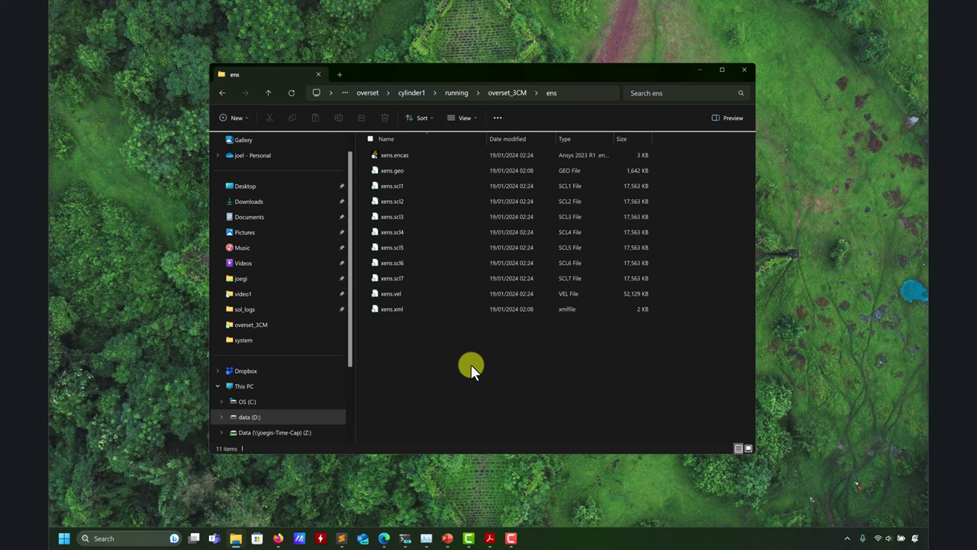
Launch EnSight 2023 R2 via an 'ensi' search and cancel the Welcome to EnSight dialog
{"action": "left_click", "coordinate": [140, 538]}
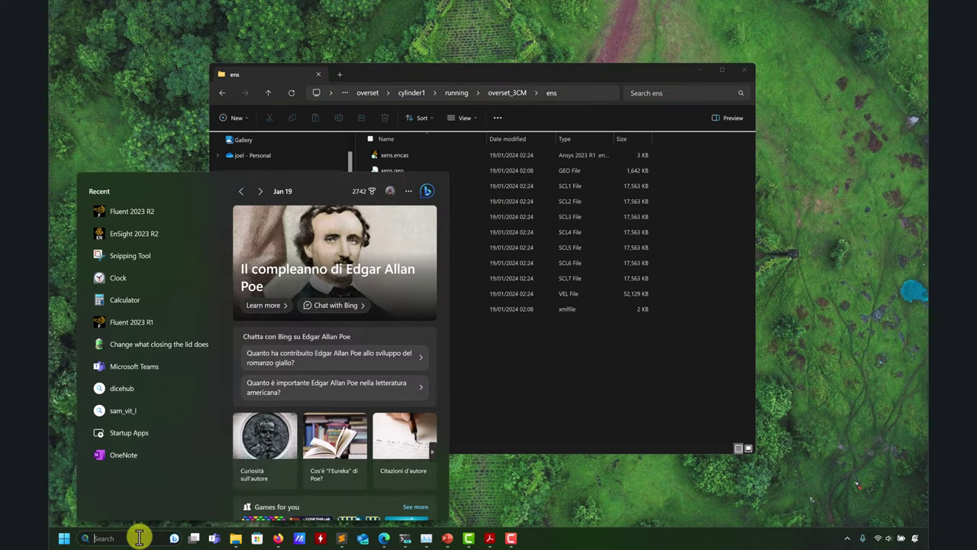
{"action": "type", "text": "ensight 2023 R1"}
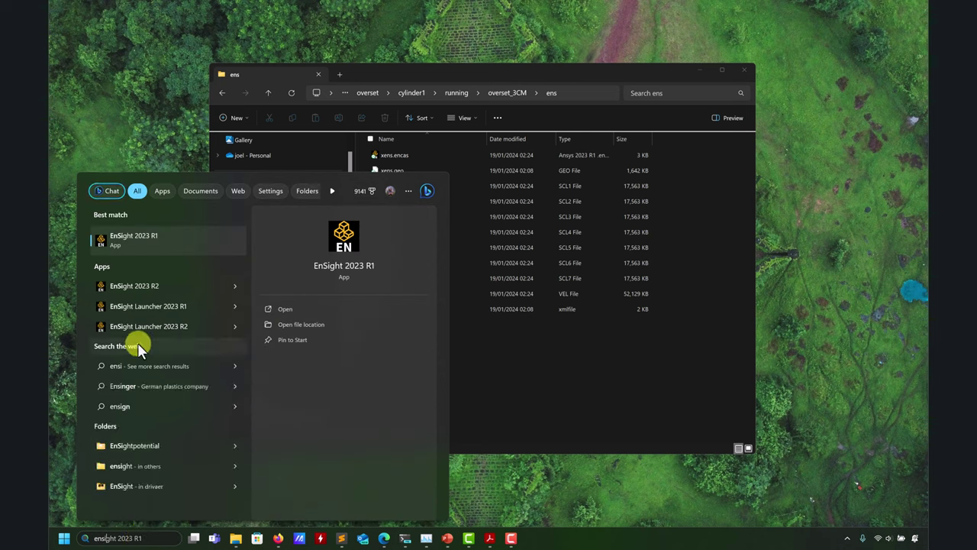
{"action": "left_click", "coordinate": [141, 286]}
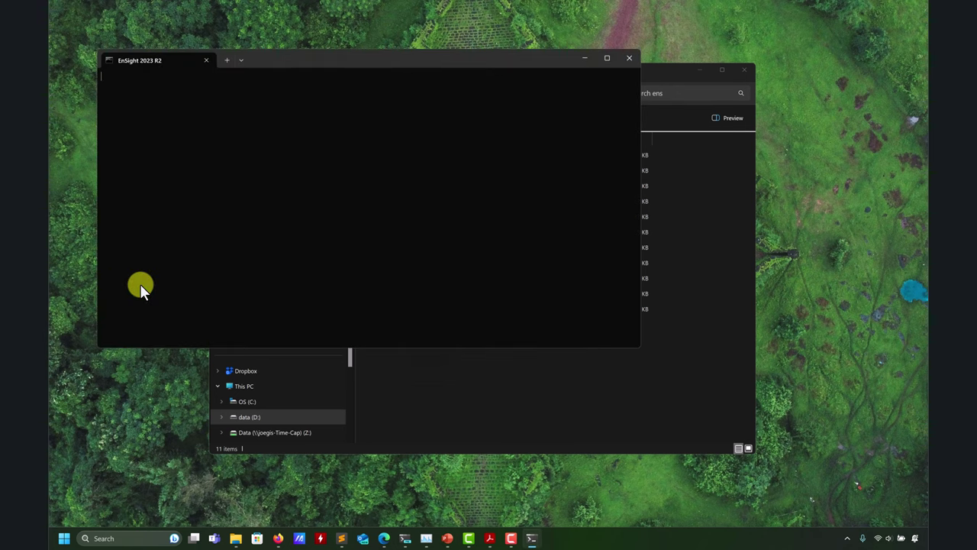
{"action": "left_click", "coordinate": [572, 366]}
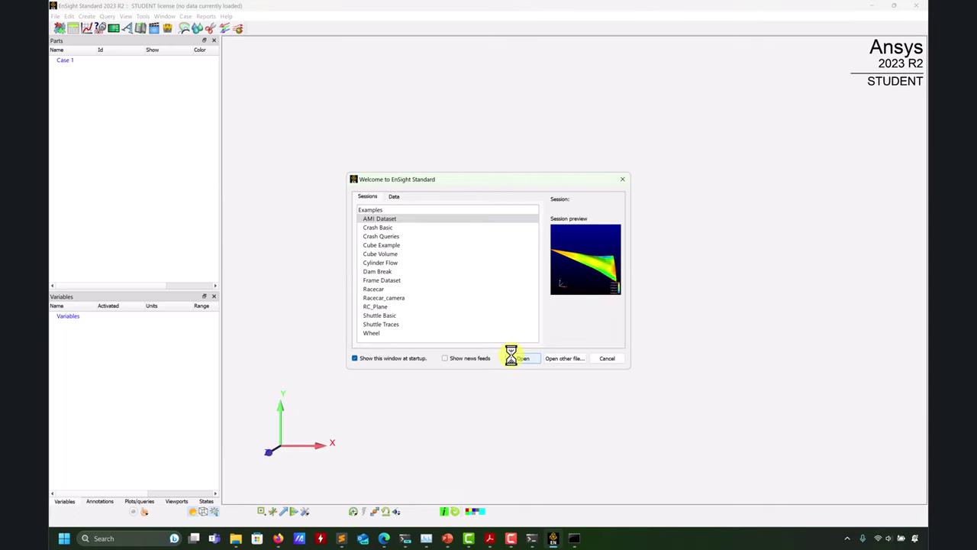
{"action": "left_click", "coordinate": [617, 359]}
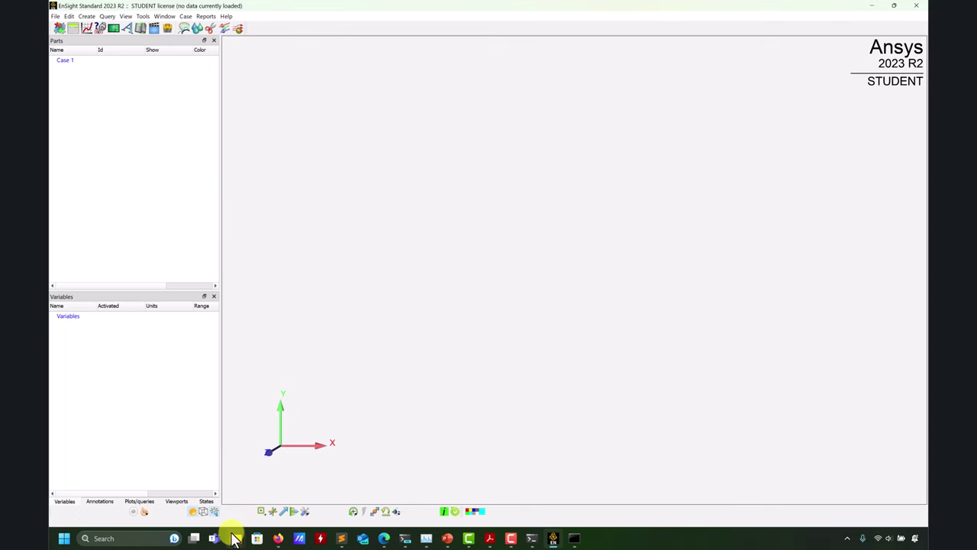
In the polyMesh Explorer window, go up to the all case folder and open EnSight
{"action": "mouse_move", "coordinate": [237, 540]}
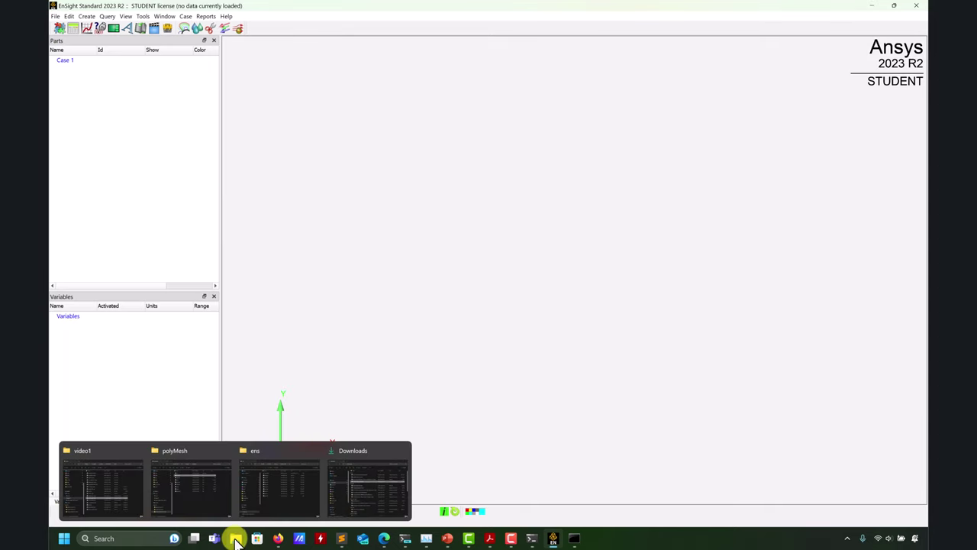
{"action": "left_click", "coordinate": [201, 496]}
{"action": "left_click", "coordinate": [685, 135]}
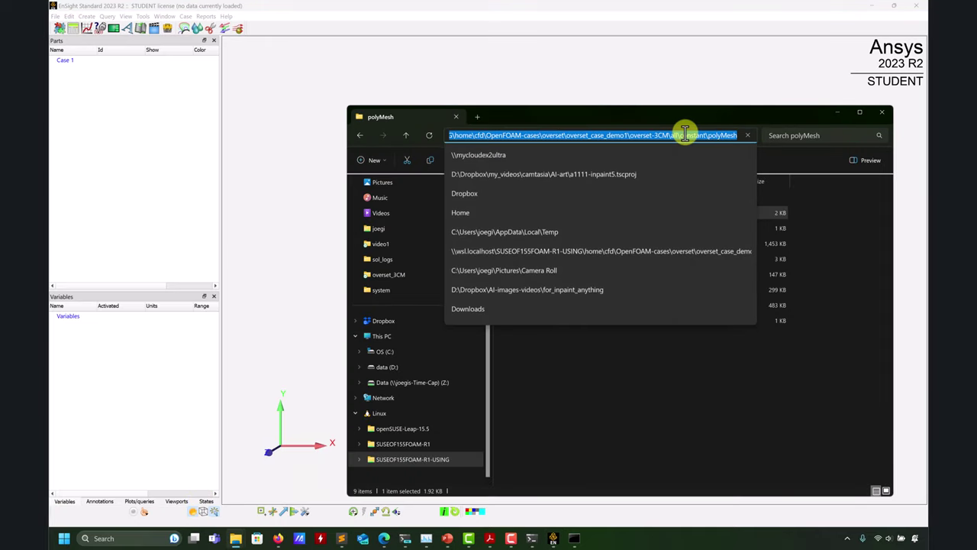
{"action": "left_click", "coordinate": [611, 386]}
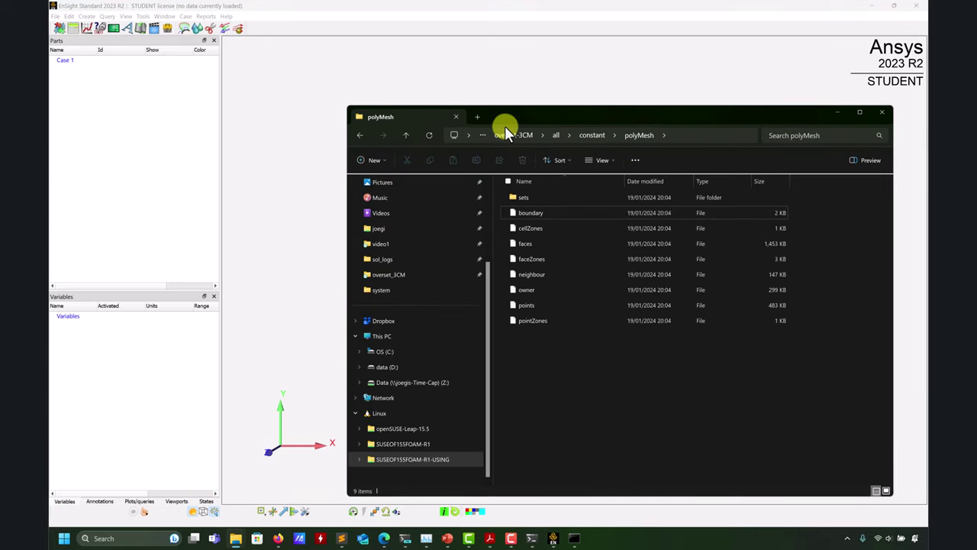
{"action": "left_click", "coordinate": [404, 135]}
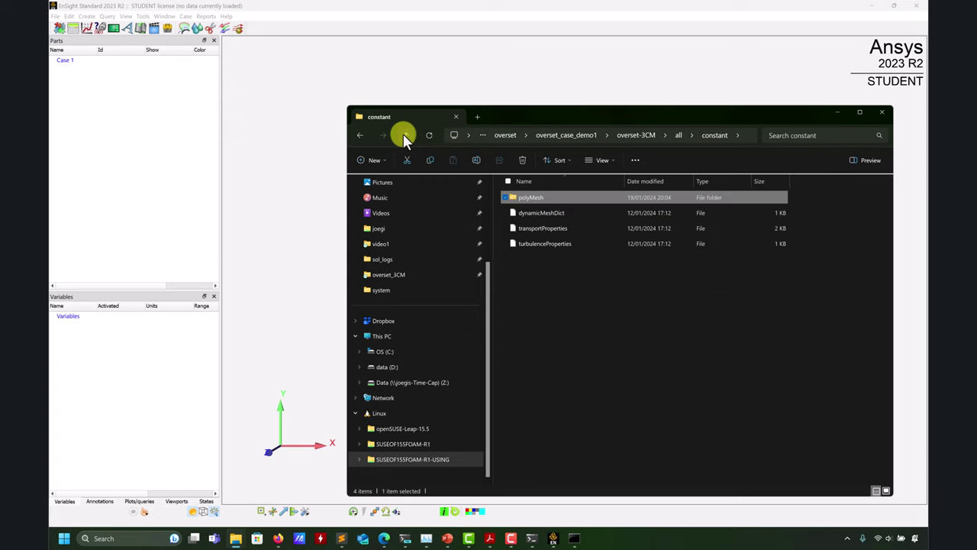
{"action": "left_click", "coordinate": [404, 135]}
{"action": "left_click", "coordinate": [531, 259]}
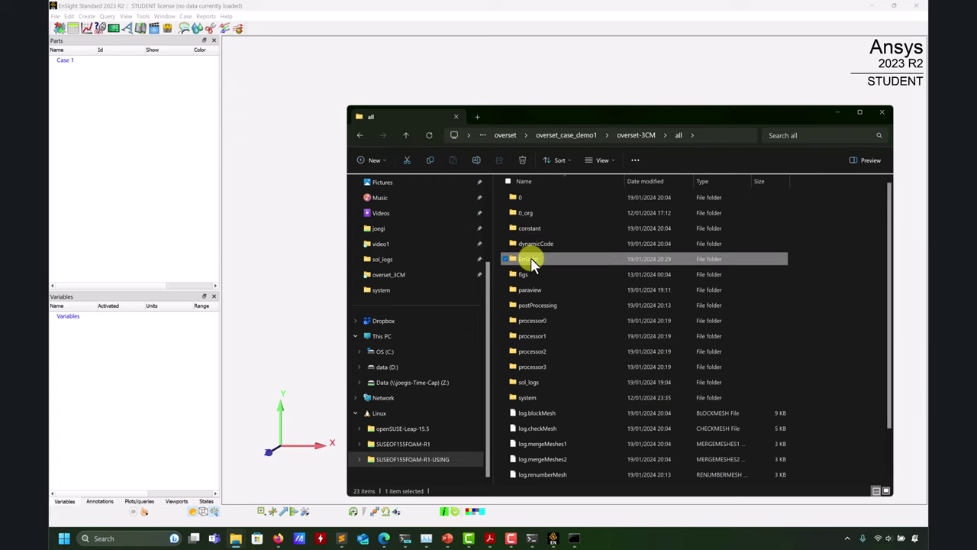
{"action": "double_click", "coordinate": [530, 258]}
Select the EnSight folder's full address-bar path, then switch to EnSight's File menu
{"action": "left_click", "coordinate": [744, 136]}
{"action": "key", "text": "BackSpace"}
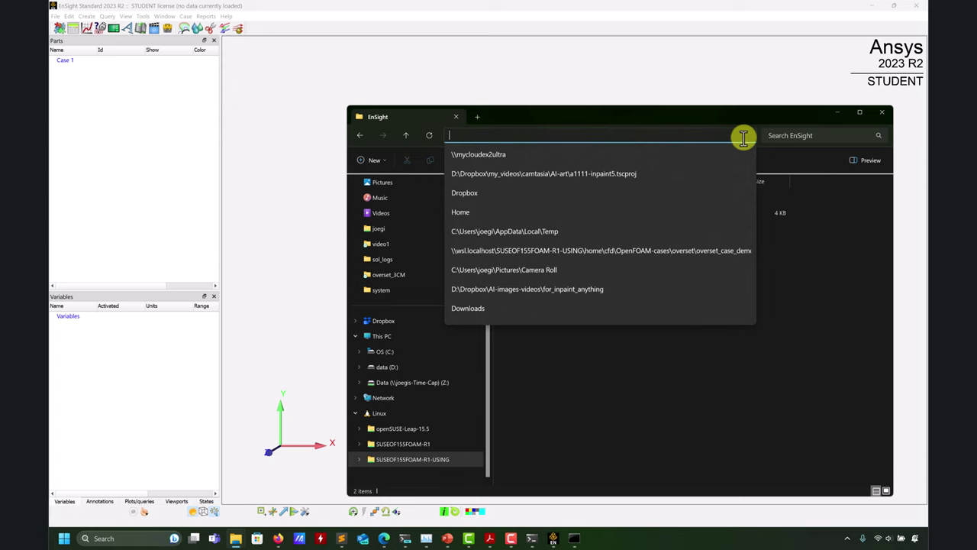
{"action": "key", "text": "Escape"}
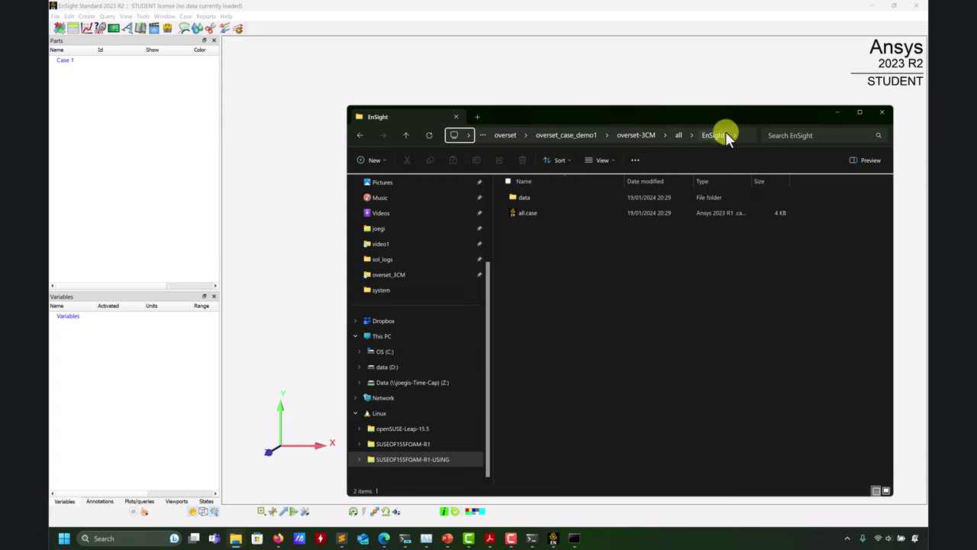
{"action": "left_click", "coordinate": [744, 135]}
{"action": "key", "text": "Escape"}
{"action": "left_click", "coordinate": [751, 135]}
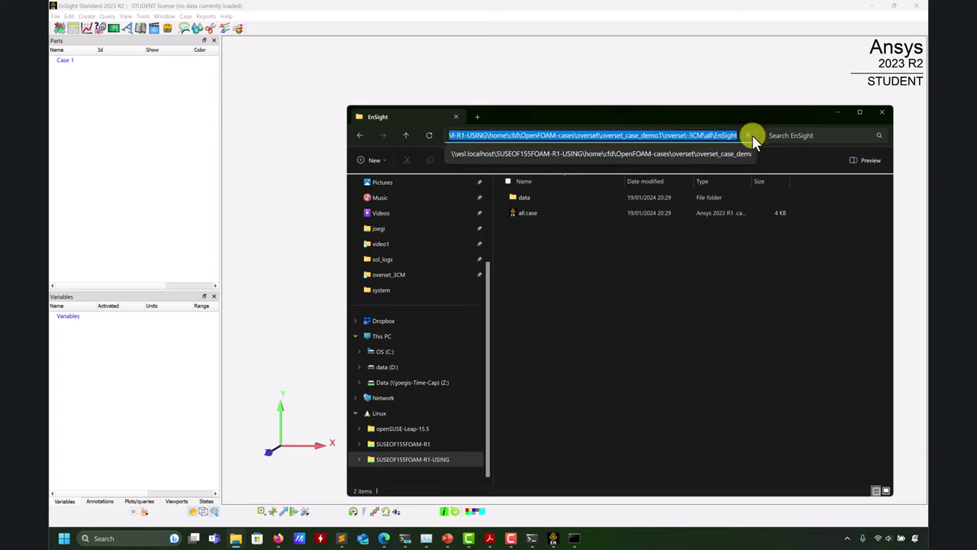
{"action": "left_click", "coordinate": [52, 16]}
{"action": "left_click", "coordinate": [55, 16]}
Paste the overset-3CM\all\EnSight path into the Open dialog and load all.case
{"action": "left_click", "coordinate": [72, 32]}
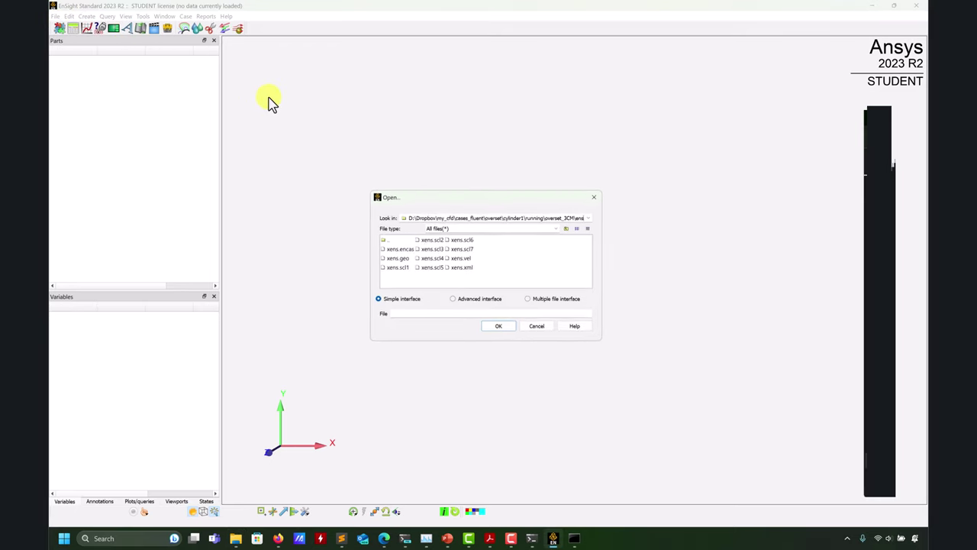
{"action": "key", "text": "ctrl+v"}
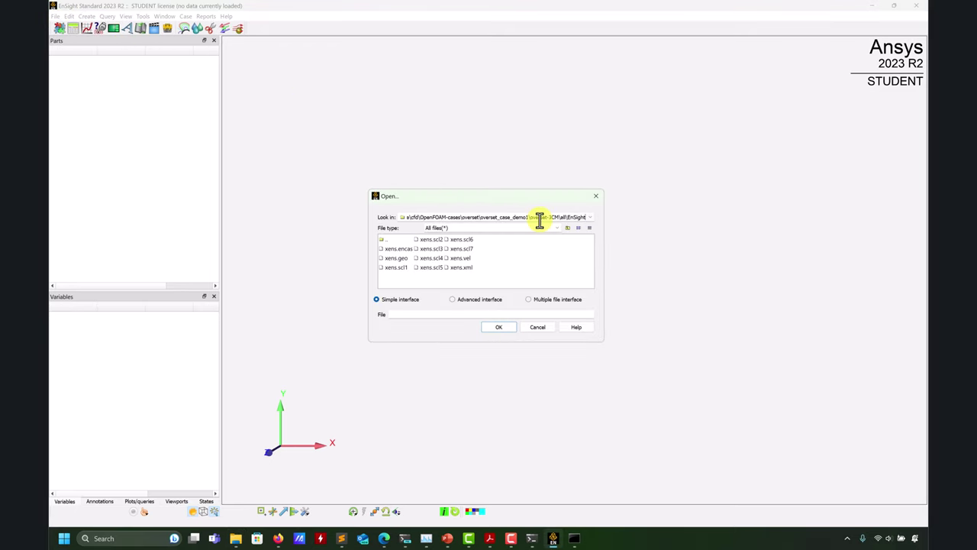
{"action": "key", "text": "Return"}
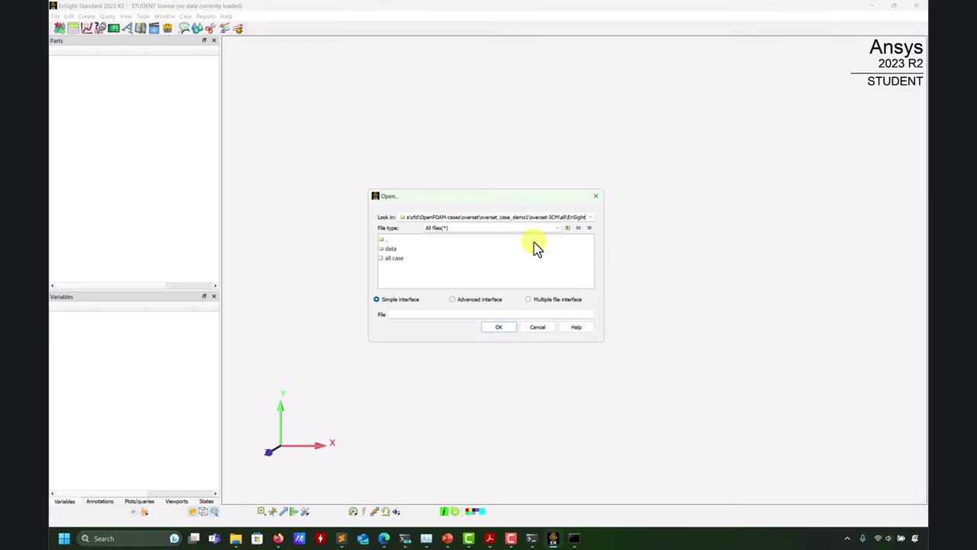
{"action": "left_click", "coordinate": [396, 259]}
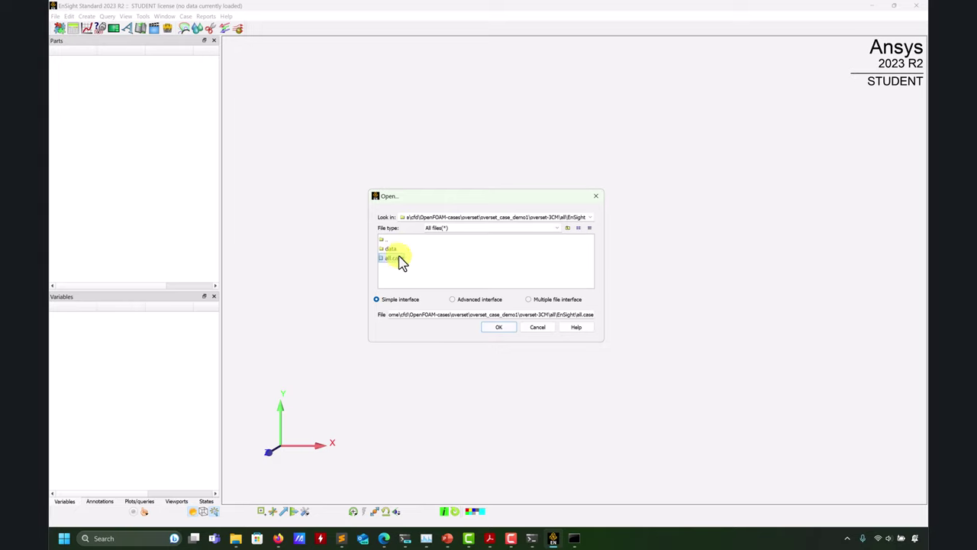
{"action": "left_click", "coordinate": [500, 327]}
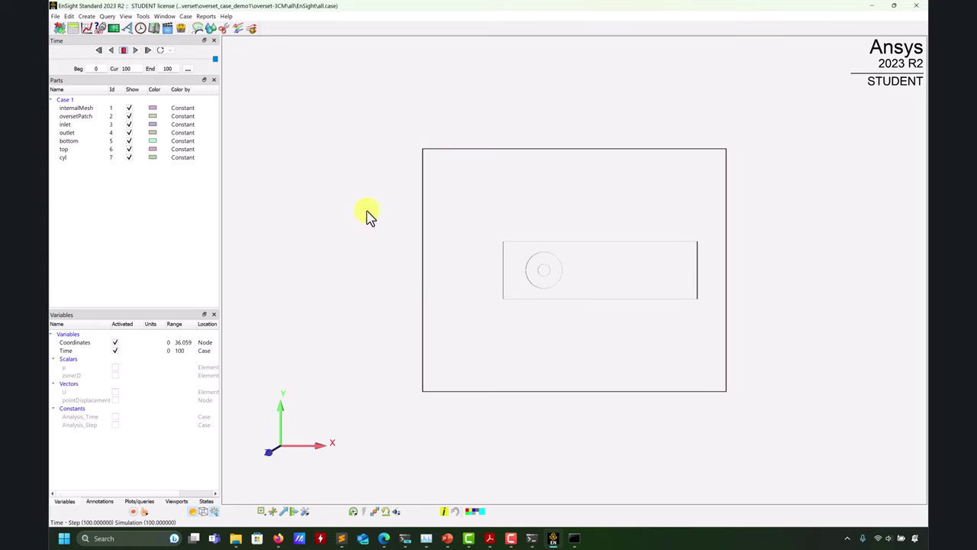
{"action": "left_click_drag", "start_coordinate": [366, 218], "coordinate": [423, 306]}
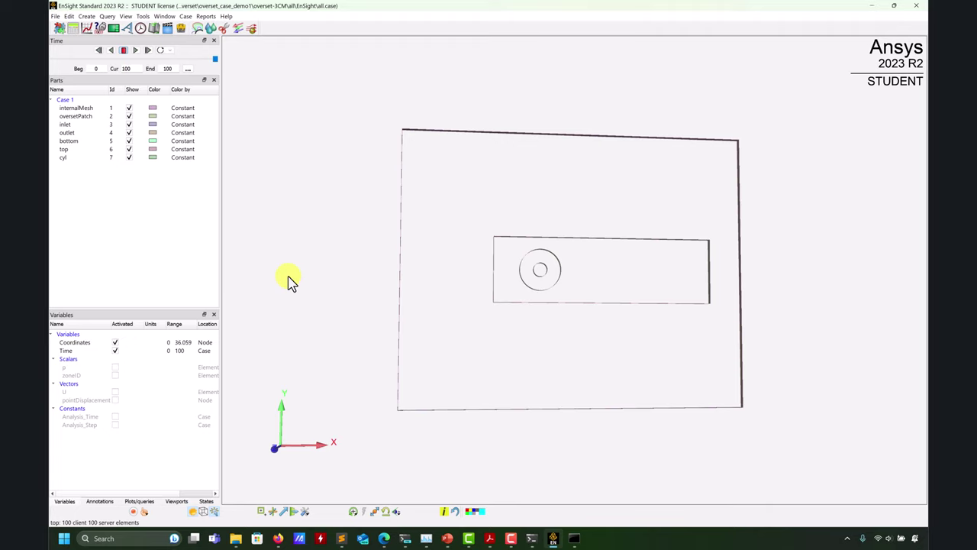
Hide oversetPatch, inlet, outlet, bottom, top and cyl, leaving internalMesh shown and selected
{"action": "left_click", "coordinate": [130, 116]}
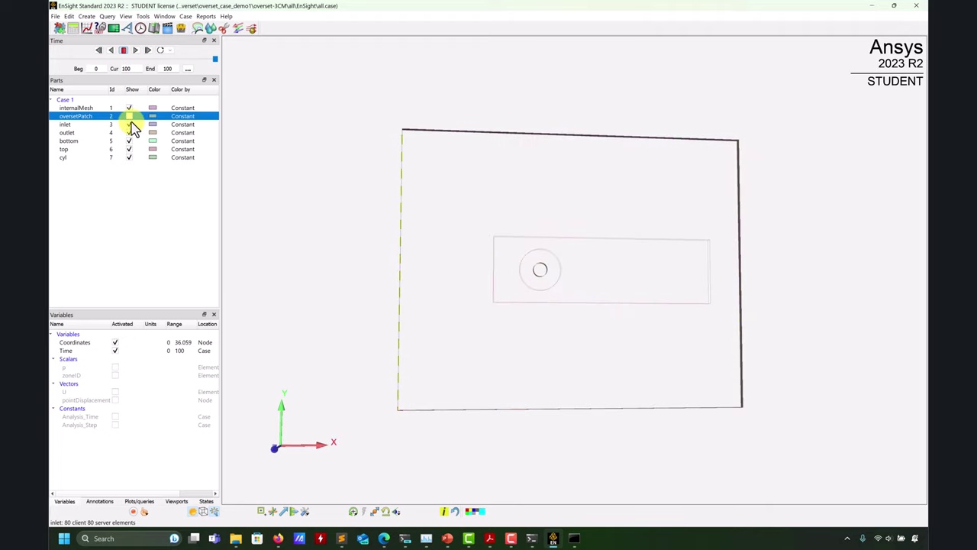
{"action": "left_click", "coordinate": [130, 116]}
{"action": "left_click", "coordinate": [130, 124]}
{"action": "left_click", "coordinate": [130, 132]}
{"action": "left_click", "coordinate": [130, 140]}
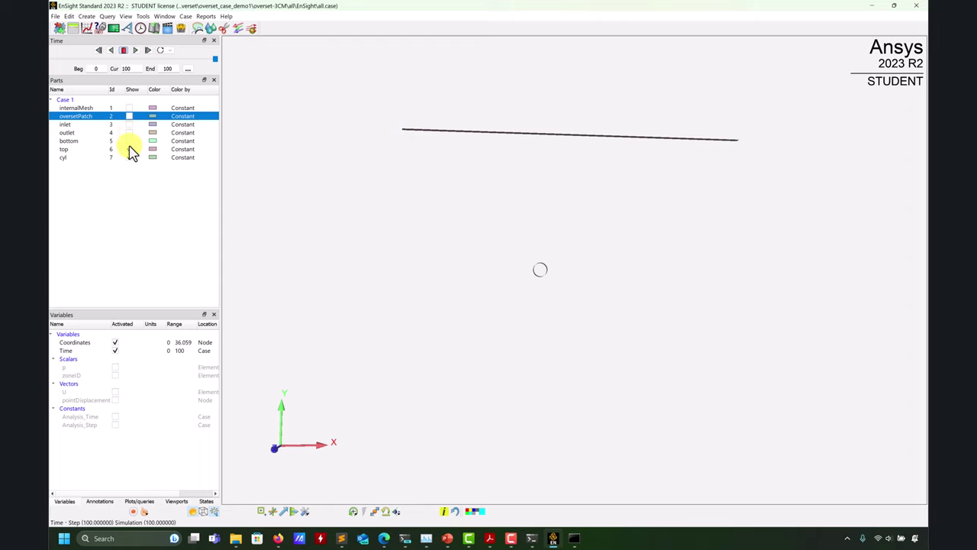
{"action": "left_click", "coordinate": [130, 148]}
{"action": "left_click", "coordinate": [130, 157]}
{"action": "left_click", "coordinate": [129, 108]}
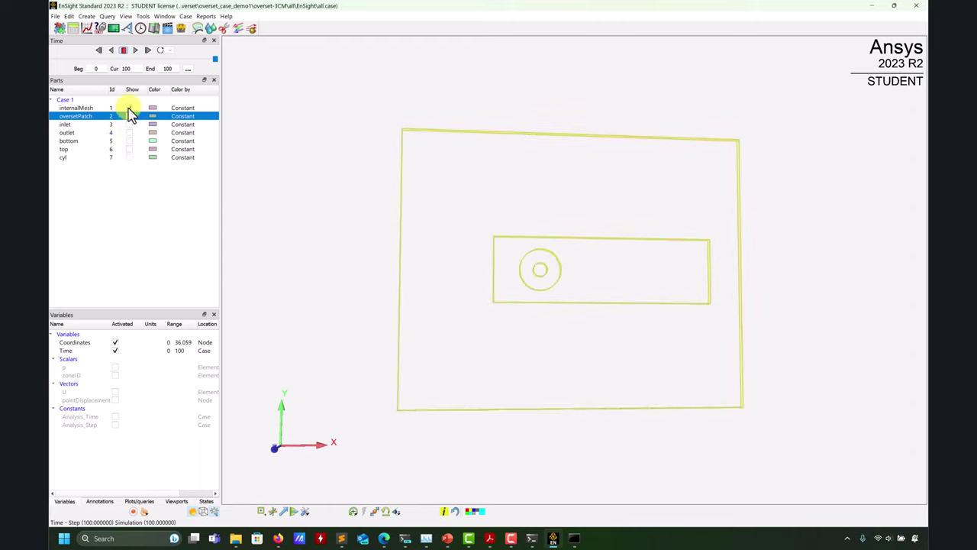
{"action": "left_click", "coordinate": [98, 108]}
{"action": "left_click_drag", "start_coordinate": [331, 239], "coordinate": [353, 284]}
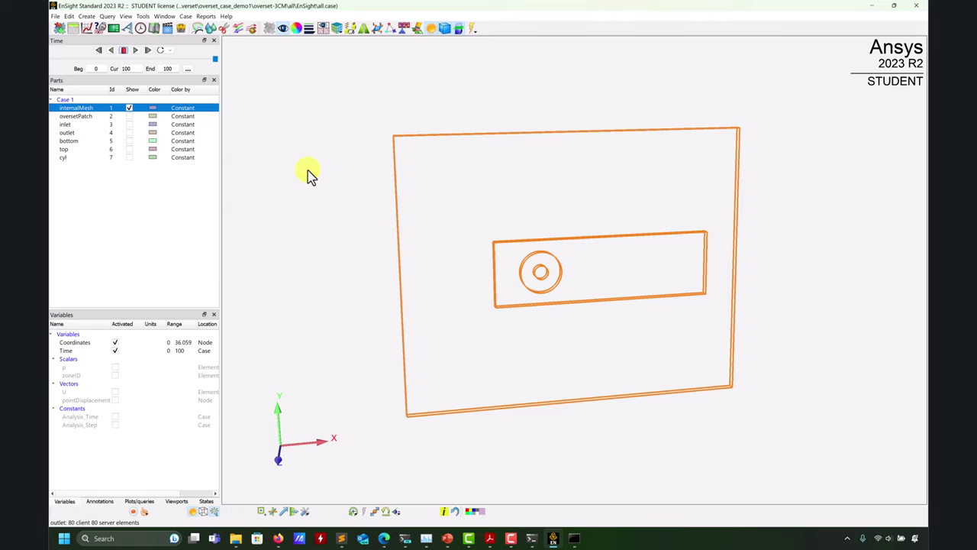
Create a Z-direction clip plane through internalMesh and hide the mesh outline
{"action": "left_click", "coordinate": [222, 30]}
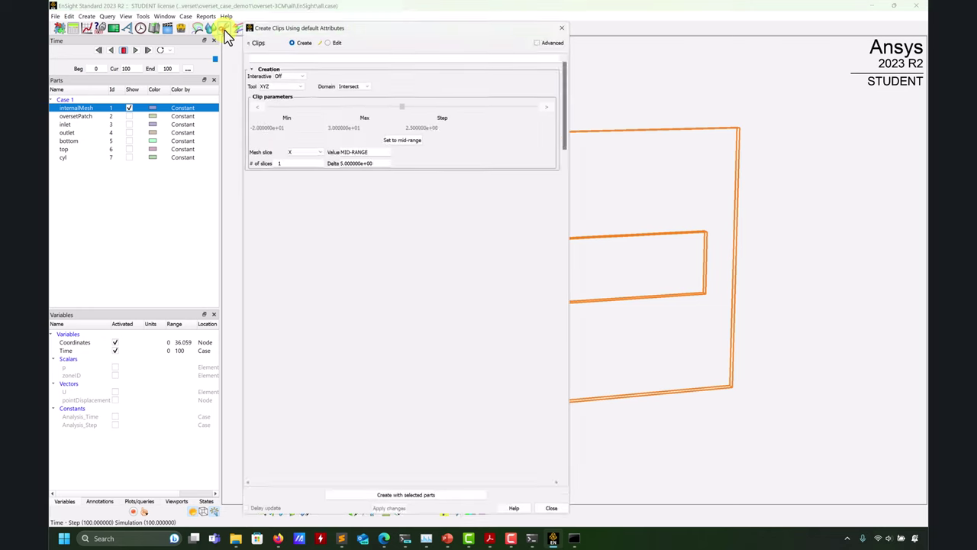
{"action": "left_click", "coordinate": [314, 148]}
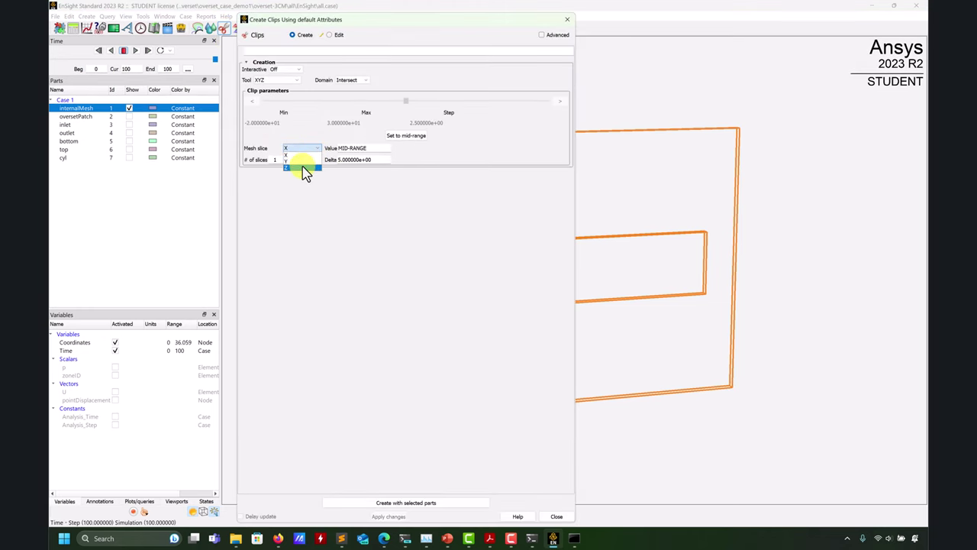
{"action": "left_click", "coordinate": [305, 171]}
{"action": "left_click", "coordinate": [428, 503]}
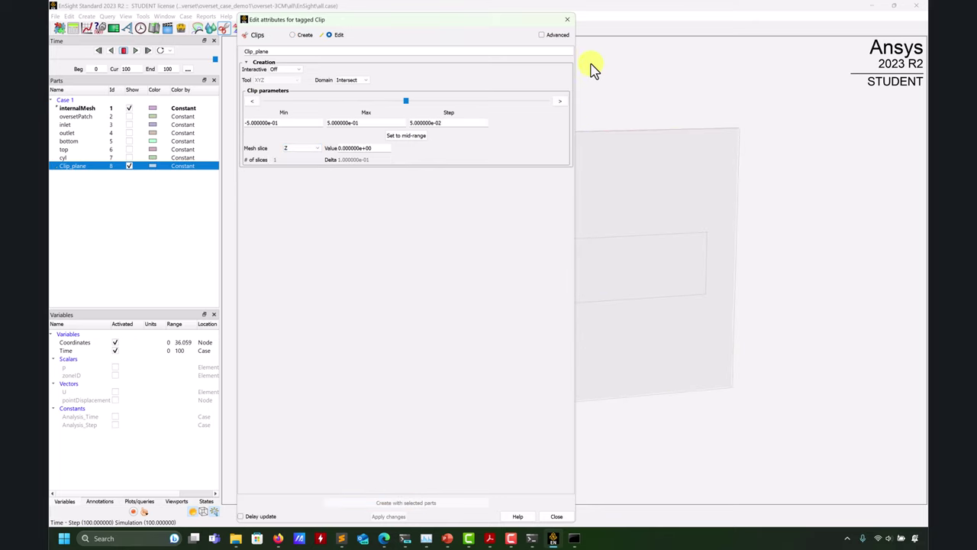
{"action": "left_click", "coordinate": [567, 19]}
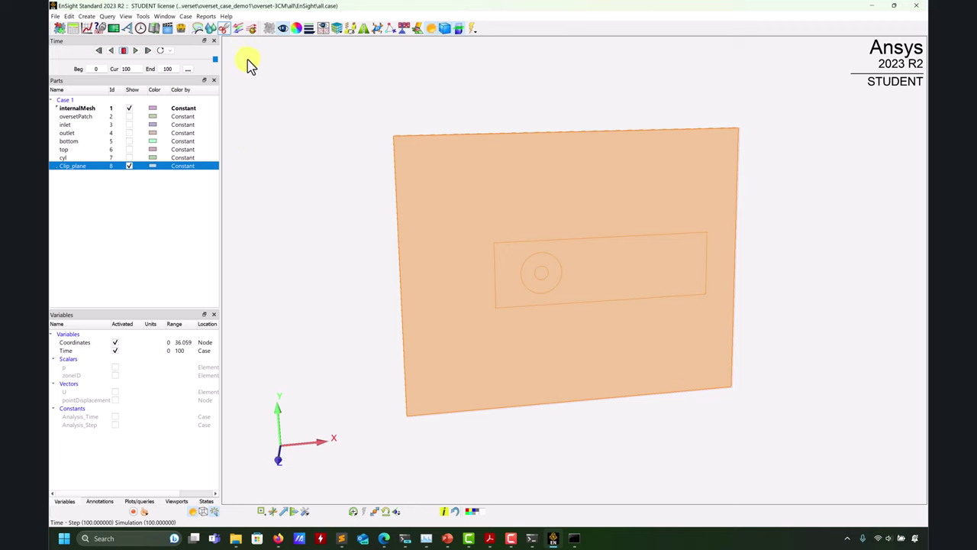
{"action": "left_click", "coordinate": [252, 179]}
{"action": "left_click", "coordinate": [129, 107]}
{"action": "left_click", "coordinate": [76, 166]}
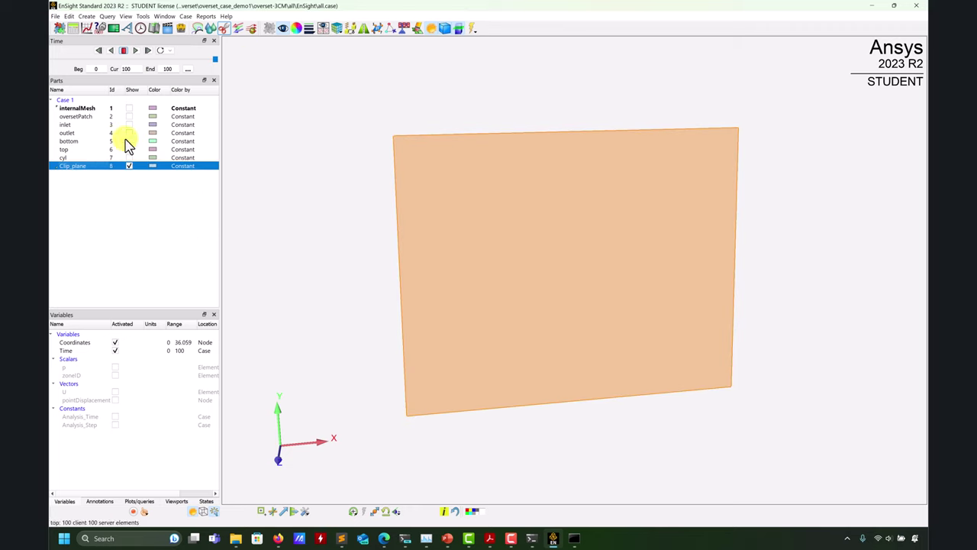
Colour the Clip_plane part by zoneID in the surface properties editor
{"action": "left_click", "coordinate": [288, 28]}
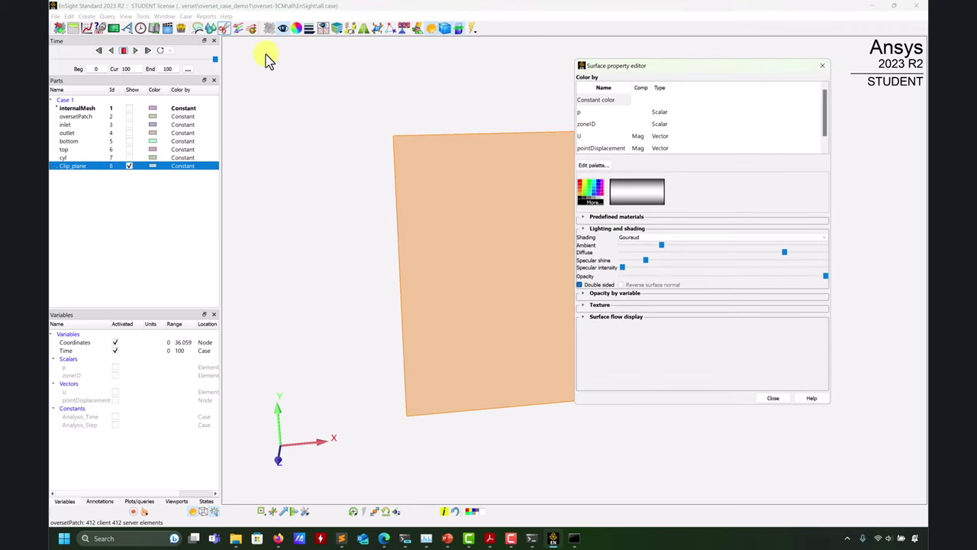
{"action": "left_click", "coordinate": [587, 124]}
{"action": "left_click_drag", "start_coordinate": [699, 73], "coordinate": [283, 88]}
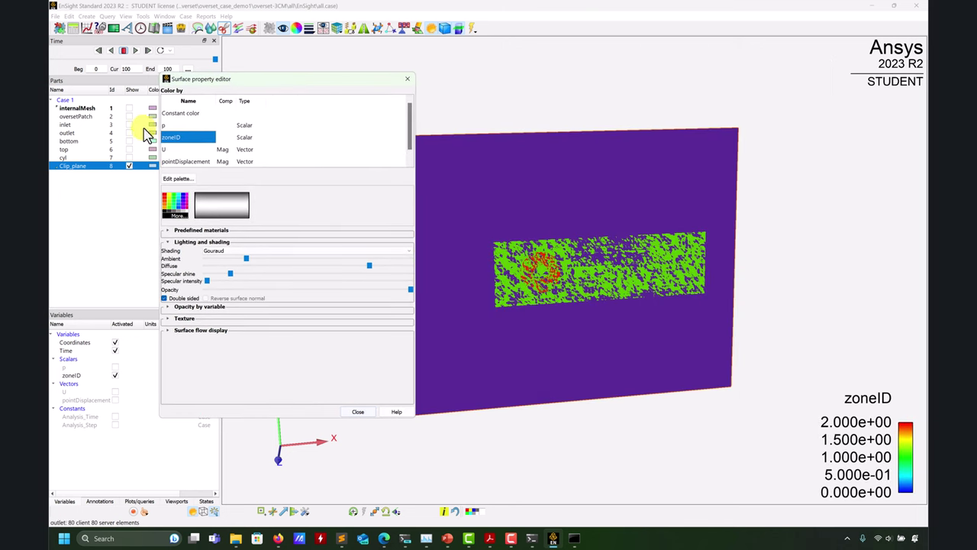
{"action": "left_click", "coordinate": [182, 148]}
{"action": "left_click", "coordinate": [177, 137]}
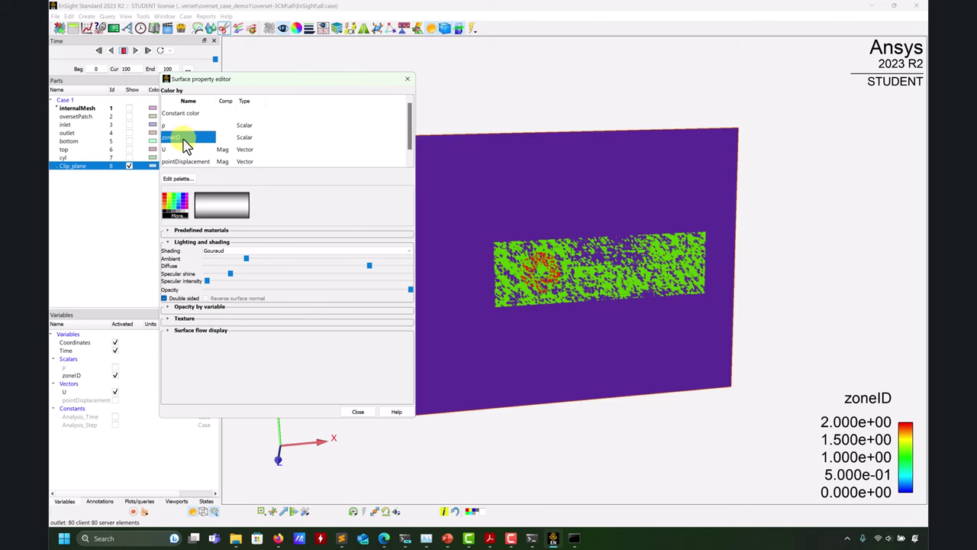
{"action": "left_click", "coordinate": [358, 411]}
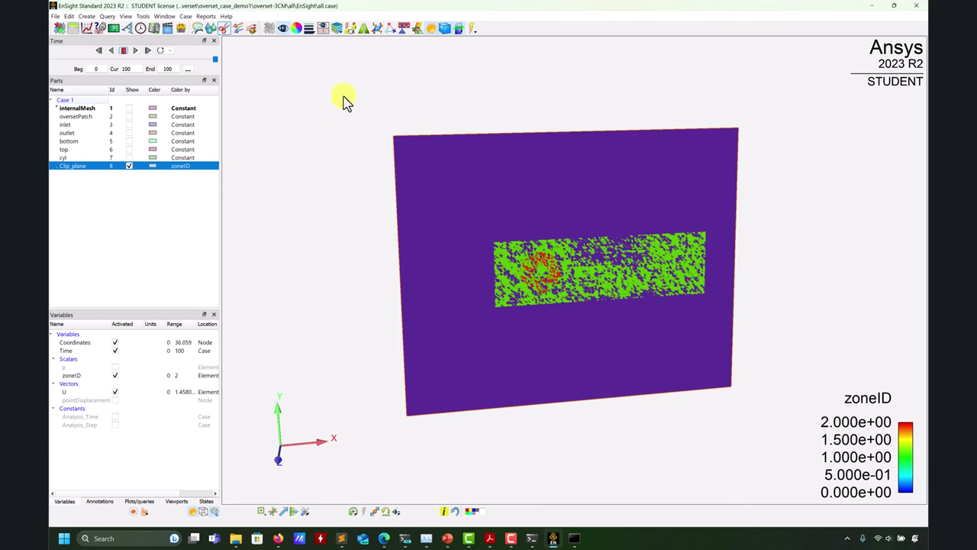
{"action": "left_click_drag", "start_coordinate": [338, 133], "coordinate": [360, 157]}
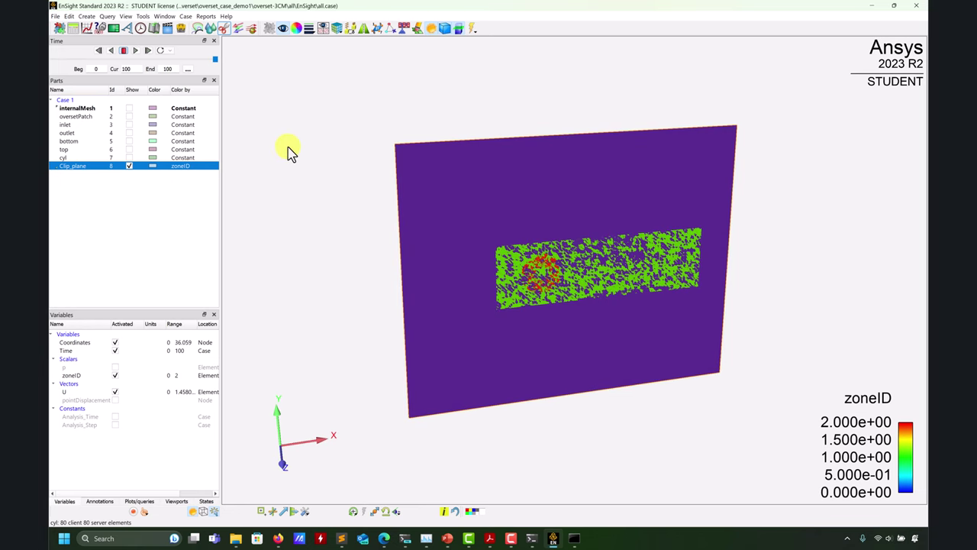
Create a zoneID isovolume with minimum 0 from the clip plane and hide Clip_plane
{"action": "left_click", "coordinate": [215, 29]}
{"action": "left_click", "coordinate": [329, 64]}
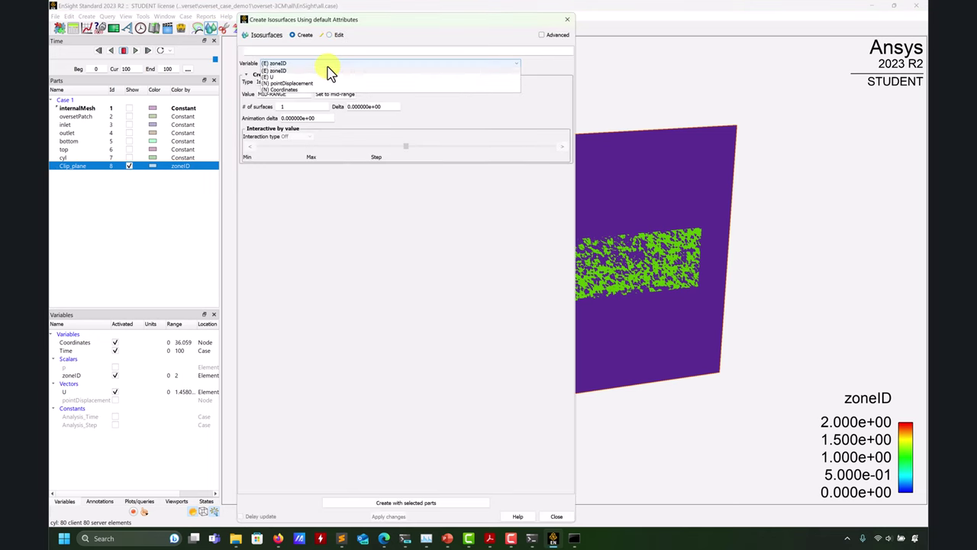
{"action": "left_click", "coordinate": [543, 191]}
{"action": "left_click", "coordinate": [273, 81]}
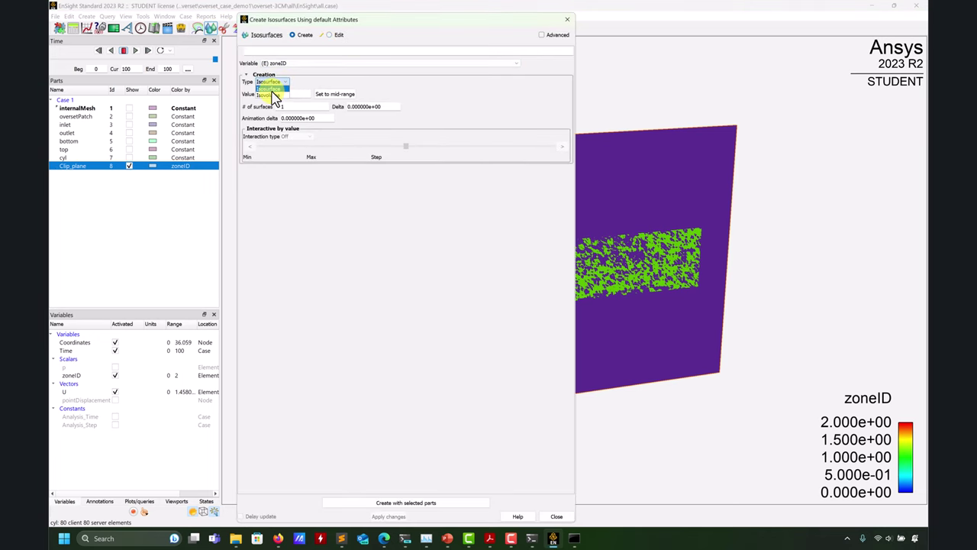
{"action": "left_click", "coordinate": [269, 95]}
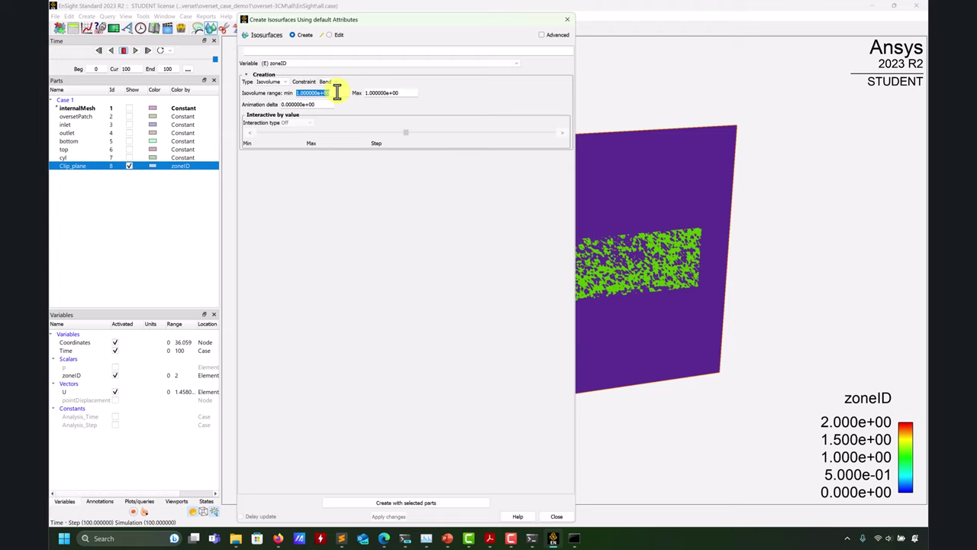
{"action": "type", "text": "0"}
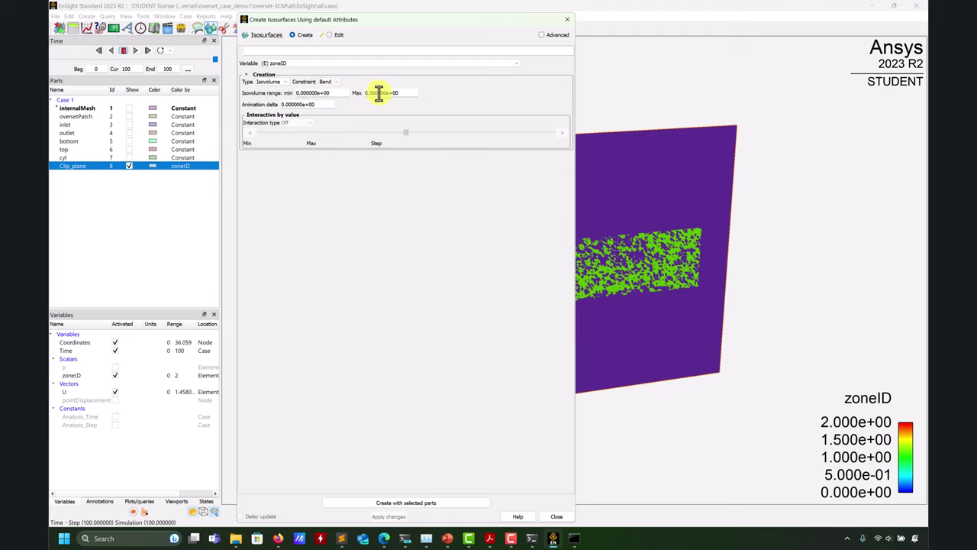
{"action": "left_click", "coordinate": [405, 501]}
{"action": "left_click", "coordinate": [567, 19]}
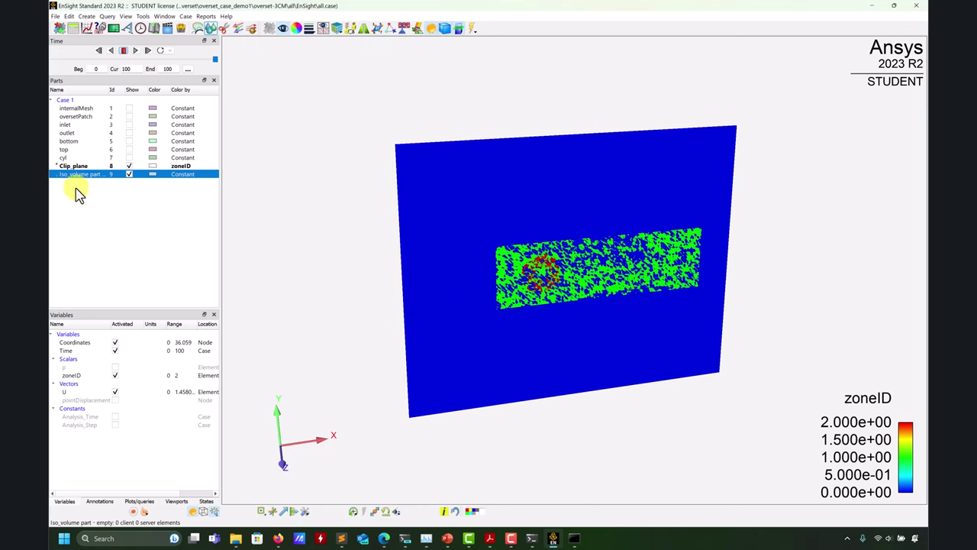
{"action": "left_click", "coordinate": [130, 173]}
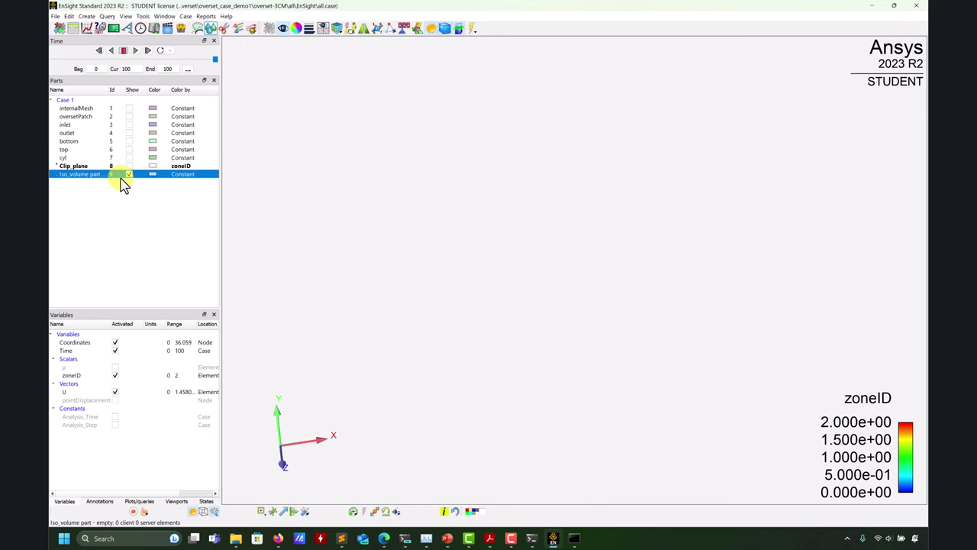
{"action": "left_click", "coordinate": [129, 174]}
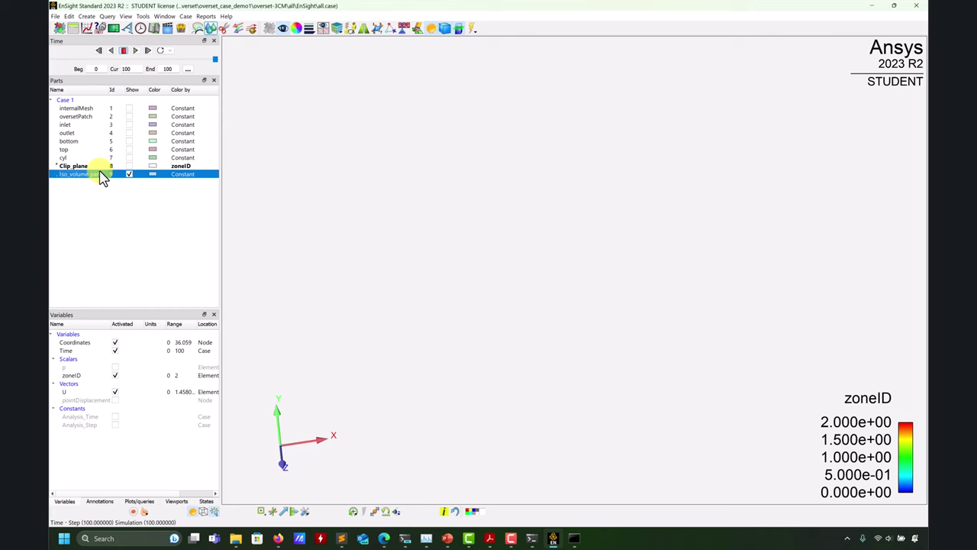
Edit the Iso_volume part to set its zoneID maximum to 1e-01
{"action": "double_click", "coordinate": [102, 174]}
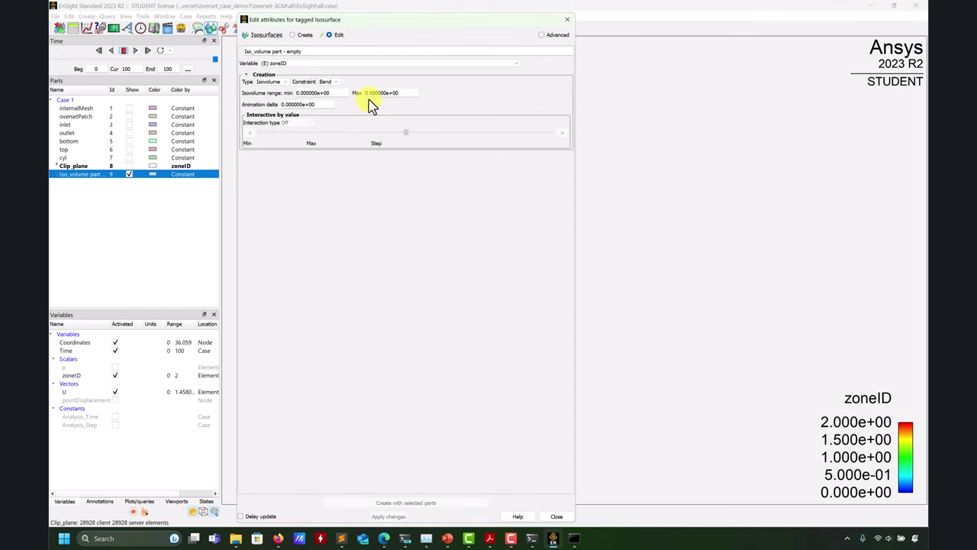
{"action": "left_click", "coordinate": [344, 65]}
{"action": "left_click", "coordinate": [308, 83]}
{"action": "key", "text": "Return"}
{"action": "left_click_drag", "start_coordinate": [406, 93], "coordinate": [324, 90]}
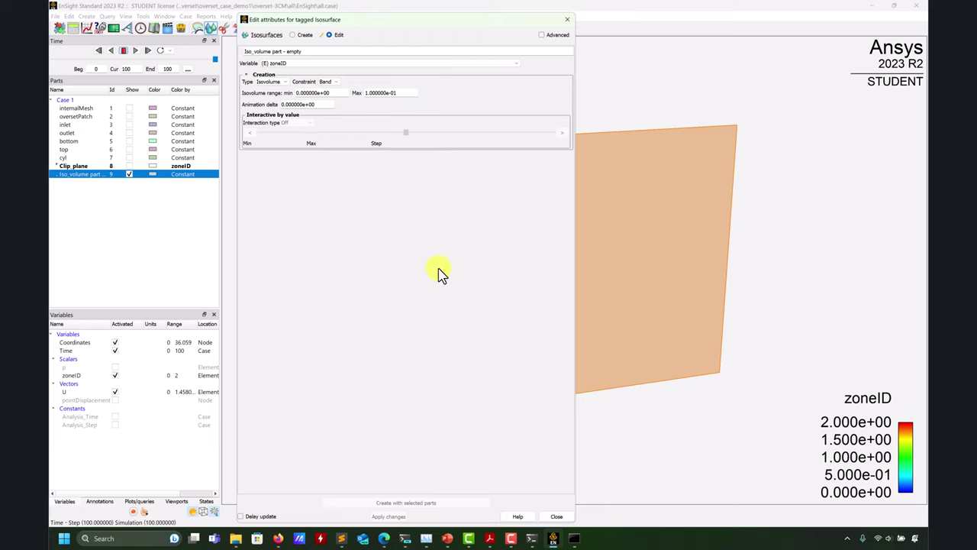
{"action": "left_click", "coordinate": [567, 19]}
{"action": "left_click_drag", "start_coordinate": [461, 315], "coordinate": [494, 301]}
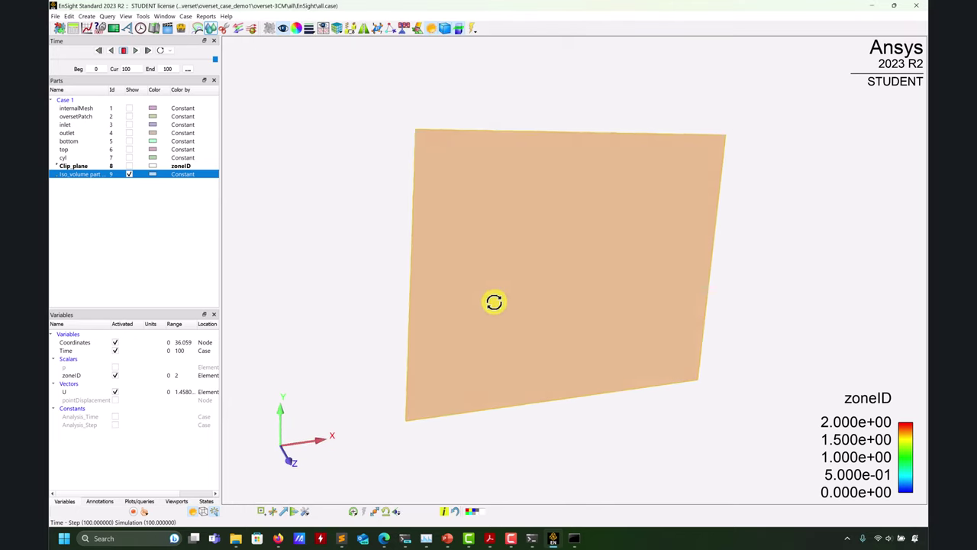
{"action": "left_click", "coordinate": [74, 174]}
{"action": "left_click", "coordinate": [77, 167]}
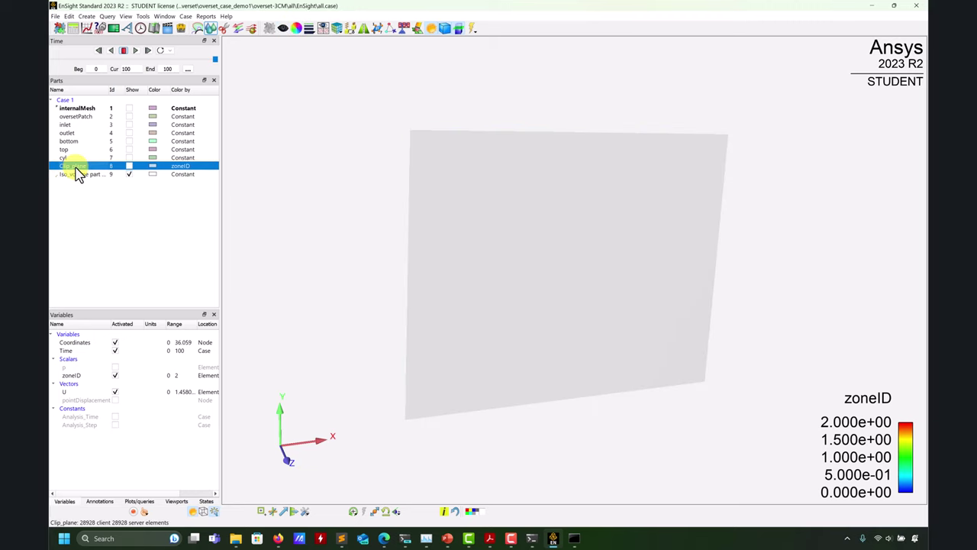
Create a second zoneID isovolume from 0.9 to 1.1 on the clip plane
{"action": "left_click", "coordinate": [207, 29]}
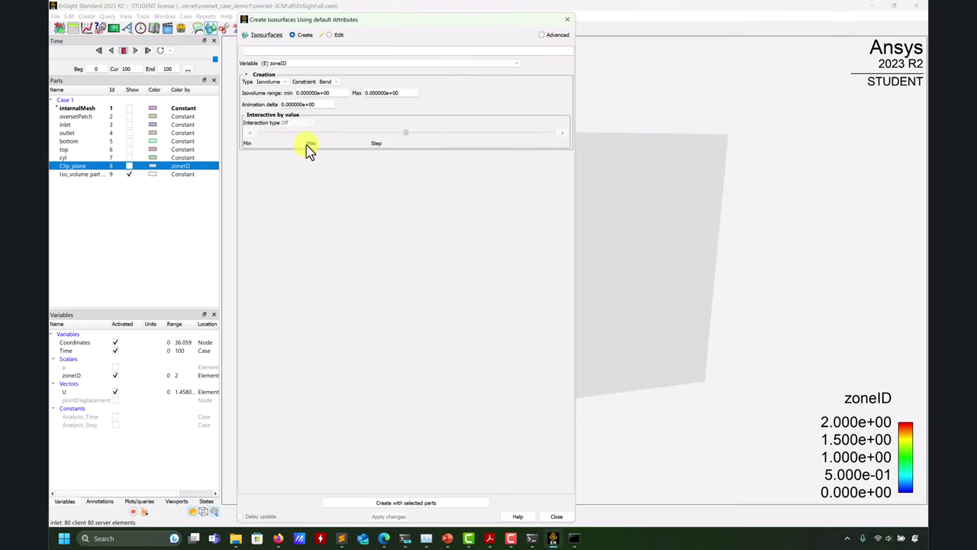
{"action": "left_click", "coordinate": [322, 95]}
{"action": "type", "text": "0.9"}
{"action": "double_click", "coordinate": [376, 92]}
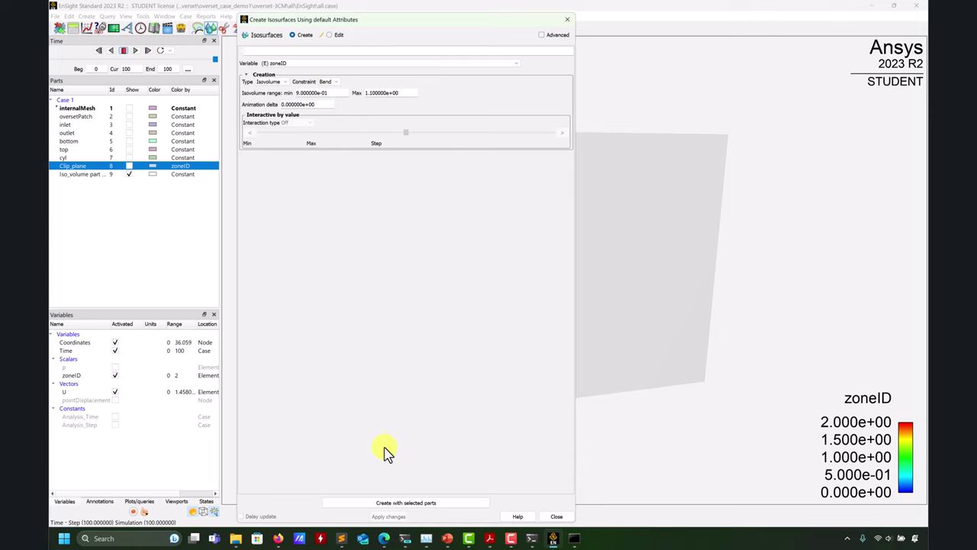
{"action": "left_click", "coordinate": [401, 504]}
{"action": "left_click", "coordinate": [567, 19]}
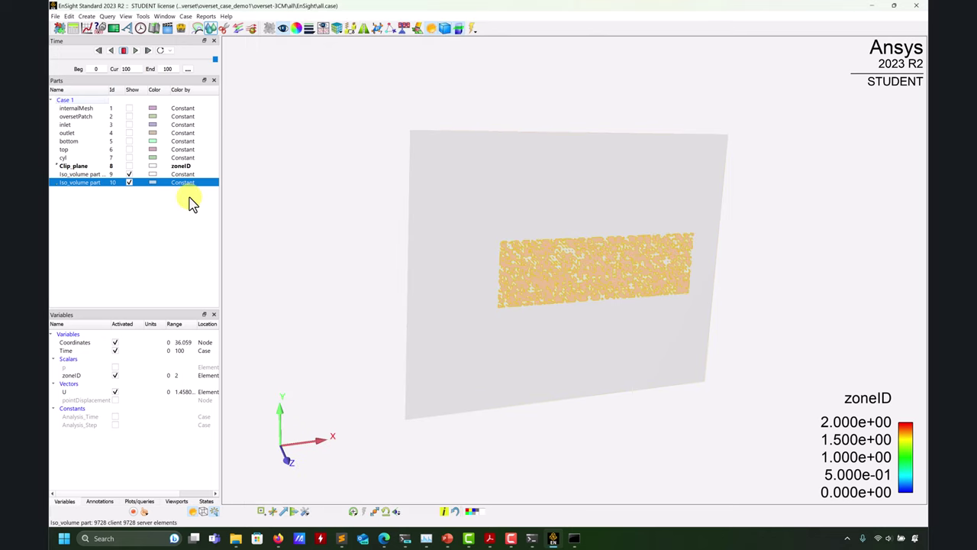
{"action": "left_click", "coordinate": [129, 174]}
{"action": "double_click", "coordinate": [87, 183]}
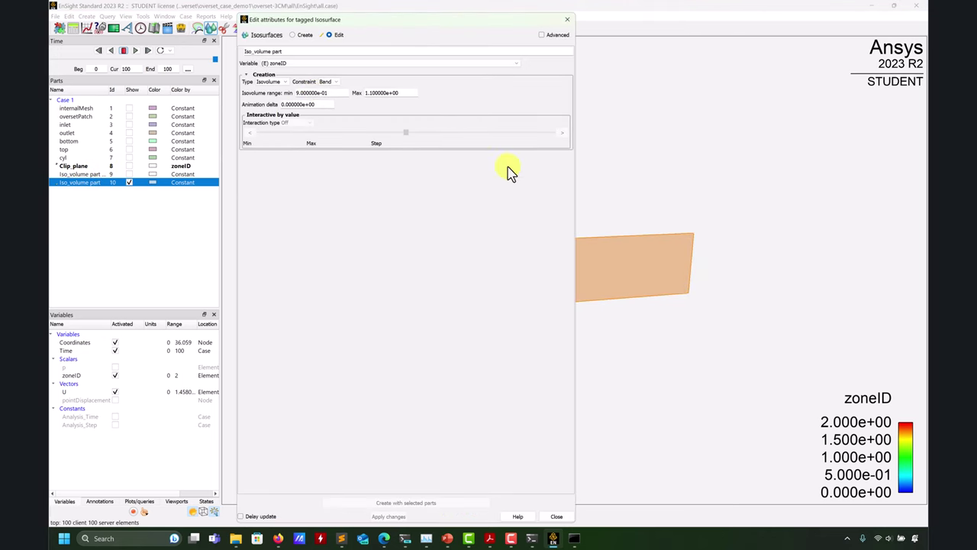
{"action": "left_click_drag", "start_coordinate": [594, 209], "coordinate": [667, 210]}
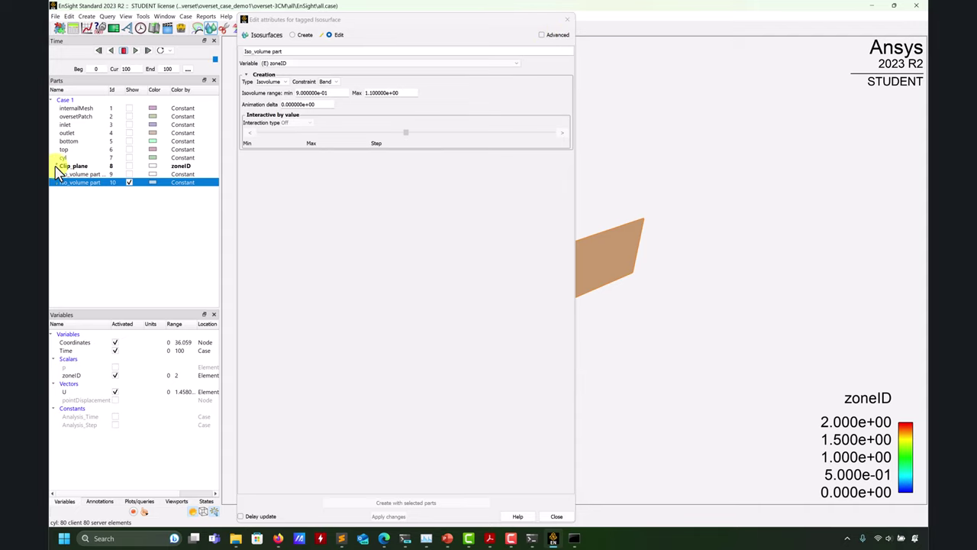
Colour both Iso_volume parts by velocity U
{"action": "left_click", "coordinate": [129, 175]}
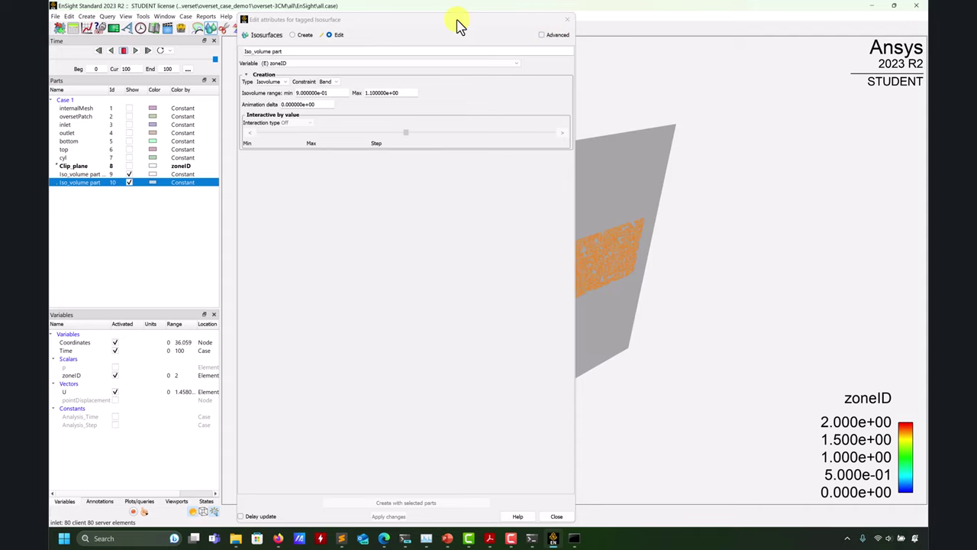
{"action": "left_click_drag", "start_coordinate": [458, 27], "coordinate": [273, 296]}
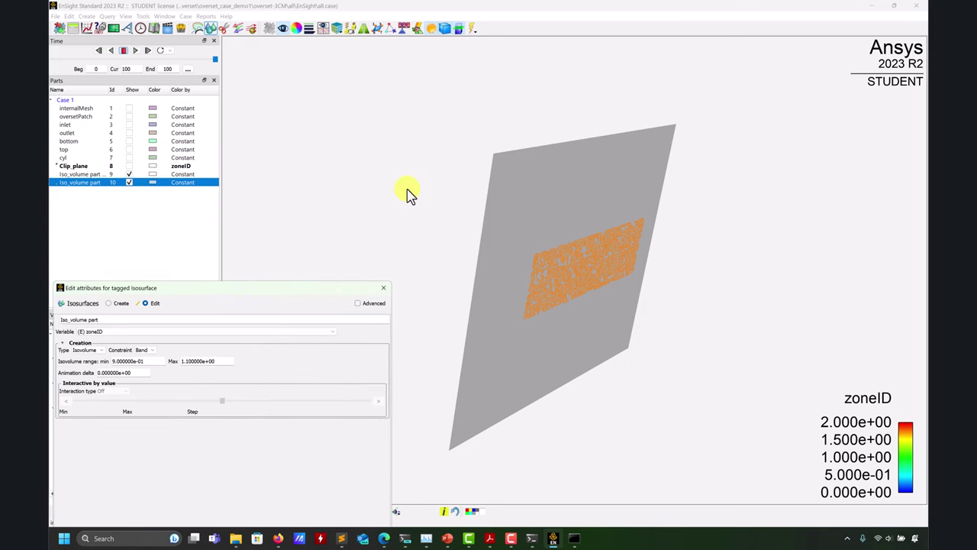
{"action": "left_click", "coordinate": [90, 174], "text": "ctrl"}
{"action": "left_click", "coordinate": [296, 28]}
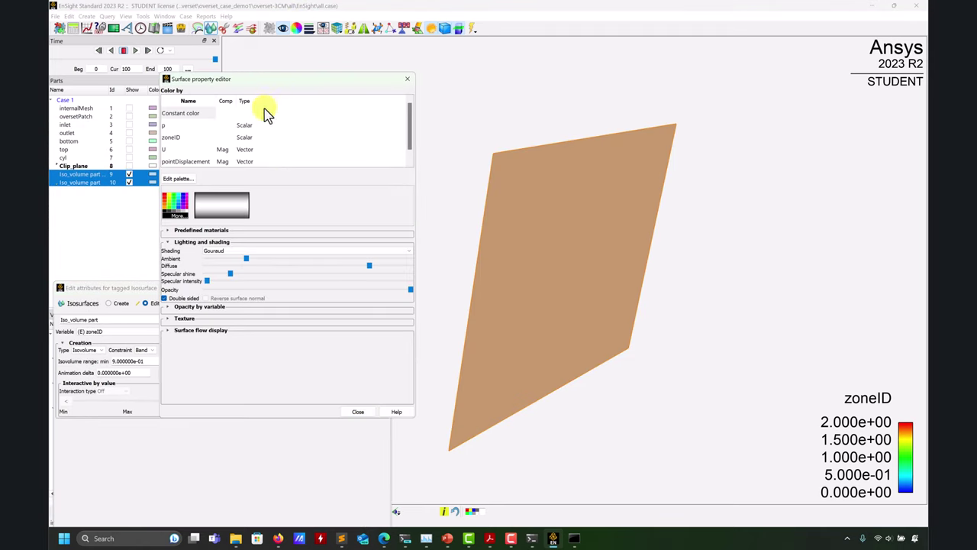
{"action": "left_click", "coordinate": [175, 149]}
{"action": "left_click_drag", "start_coordinate": [589, 251], "coordinate": [517, 257]}
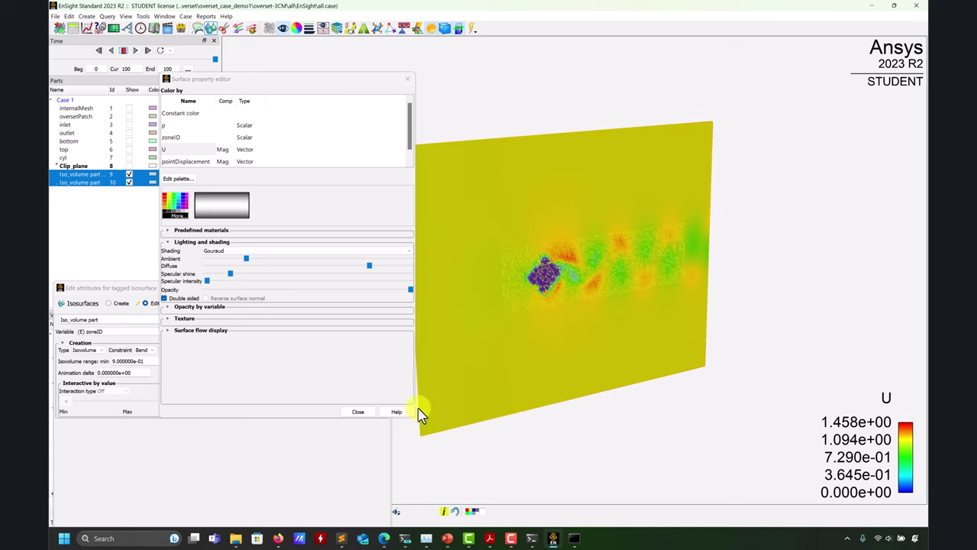
Apply the isovolume attribute changes, close the editor windows and hide the second isovolume
{"action": "left_click_drag", "start_coordinate": [62, 288], "coordinate": [78, 96]}
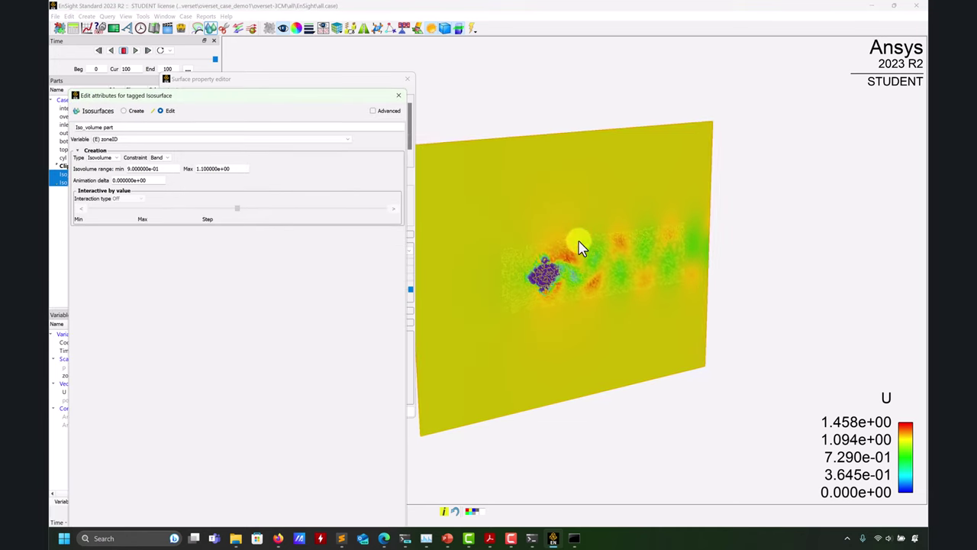
{"action": "left_click_drag", "start_coordinate": [350, 98], "coordinate": [356, 11]}
{"action": "left_click", "coordinate": [220, 515]}
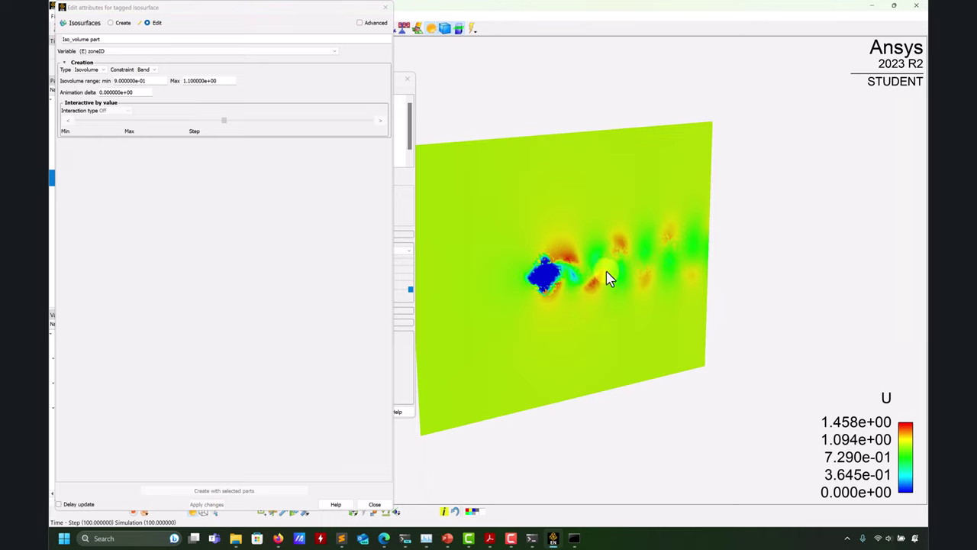
{"action": "left_click_drag", "start_coordinate": [749, 208], "coordinate": [615, 248]}
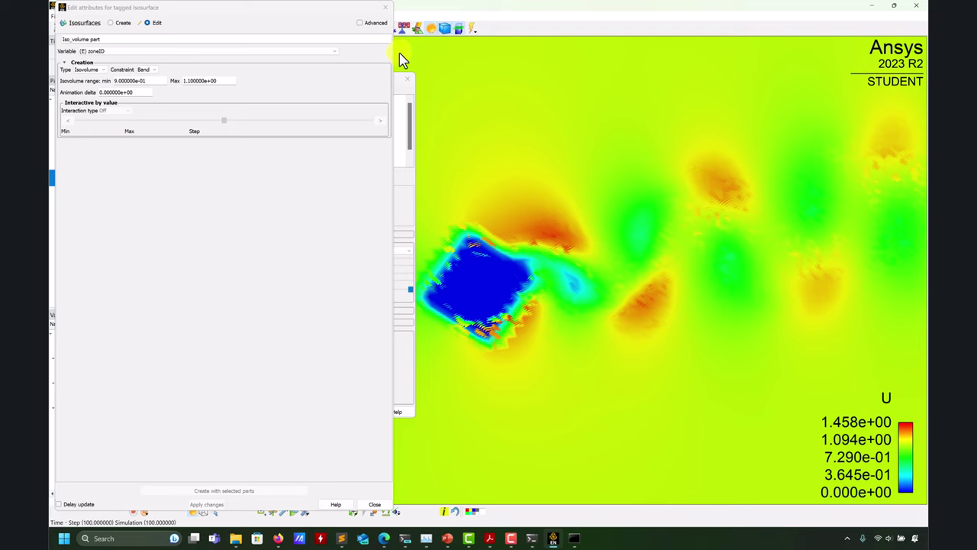
{"action": "left_click", "coordinate": [361, 22]}
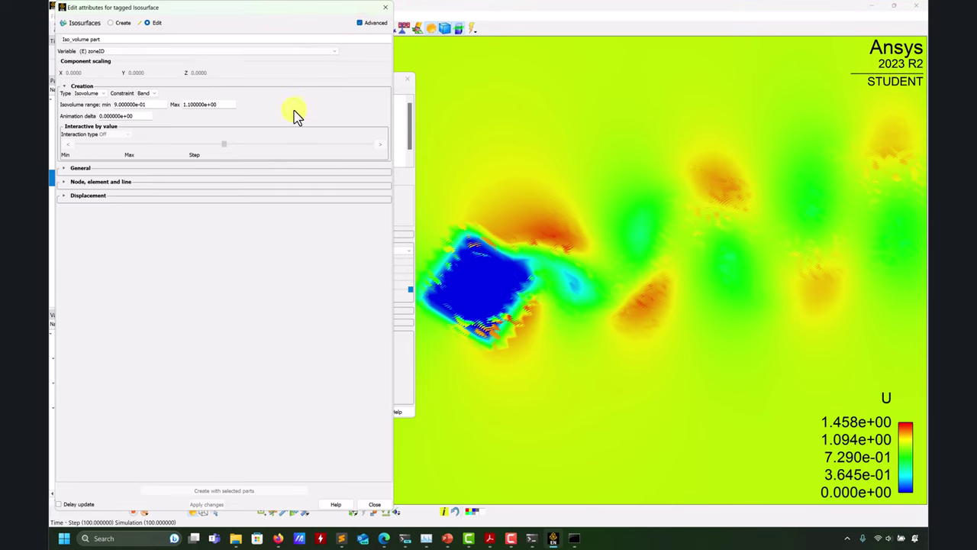
{"action": "left_click", "coordinate": [64, 169]}
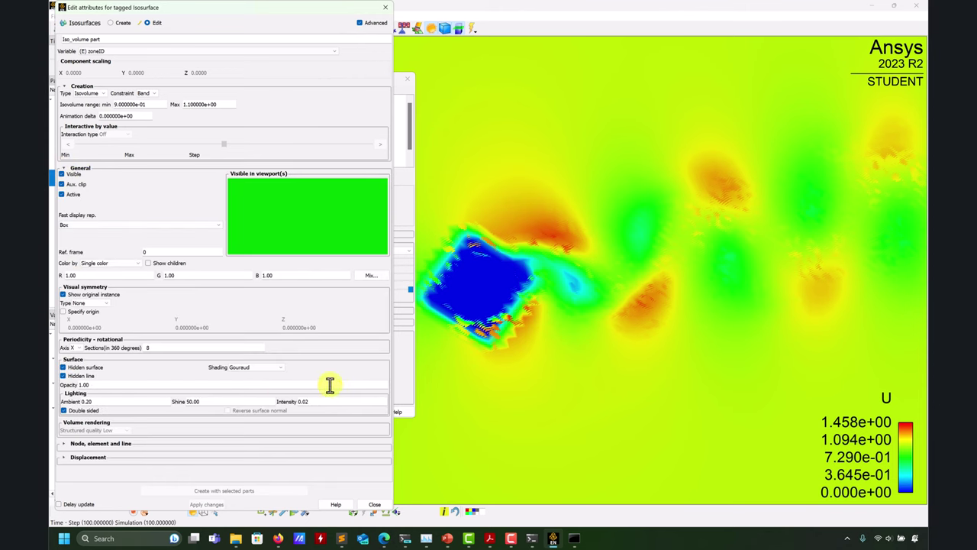
{"action": "left_click", "coordinate": [385, 7]}
{"action": "left_click", "coordinate": [402, 83]}
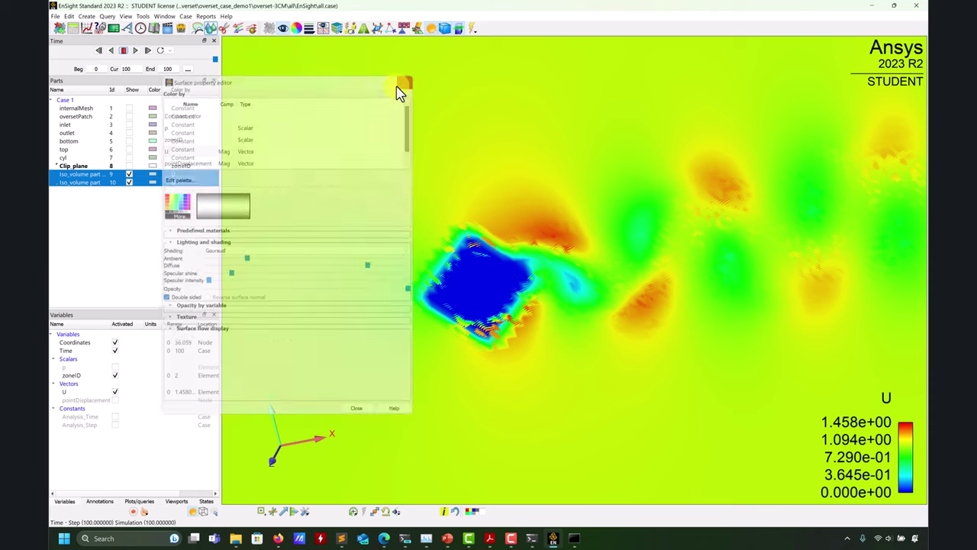
{"action": "left_click", "coordinate": [129, 182]}
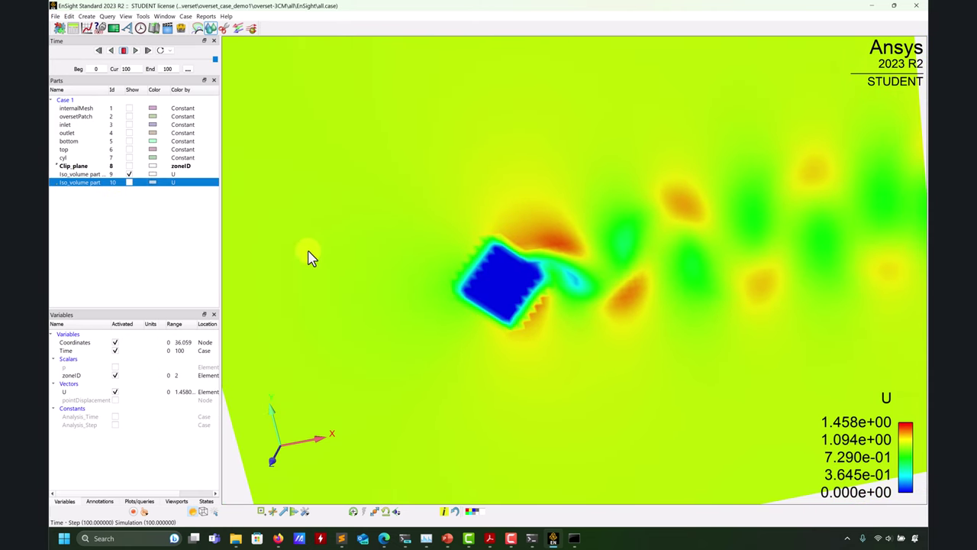
Delete the second Iso_volume part from the Parts list
{"action": "left_click", "coordinate": [88, 183]}
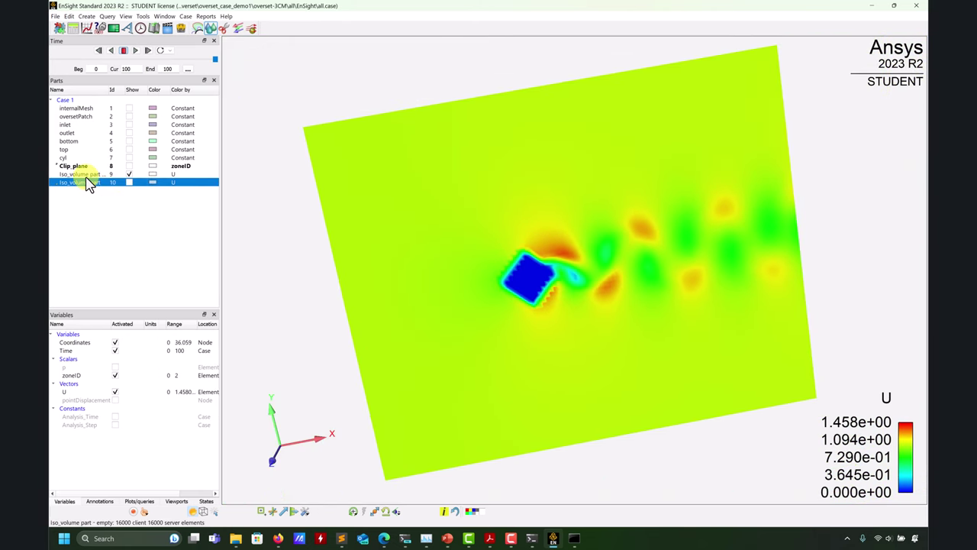
{"action": "right_click", "coordinate": [86, 183]}
{"action": "left_click", "coordinate": [71, 188]}
{"action": "right_click", "coordinate": [70, 184]}
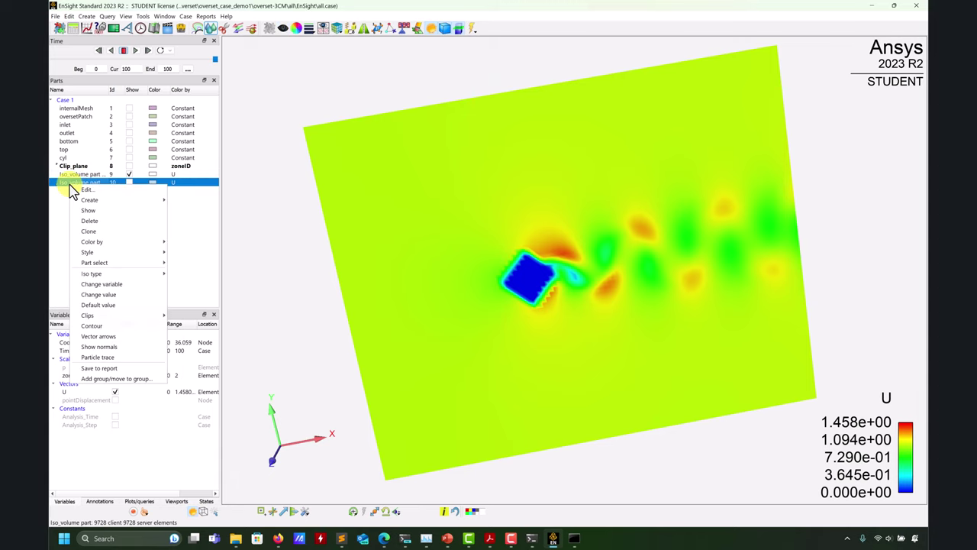
{"action": "left_click", "coordinate": [99, 221]}
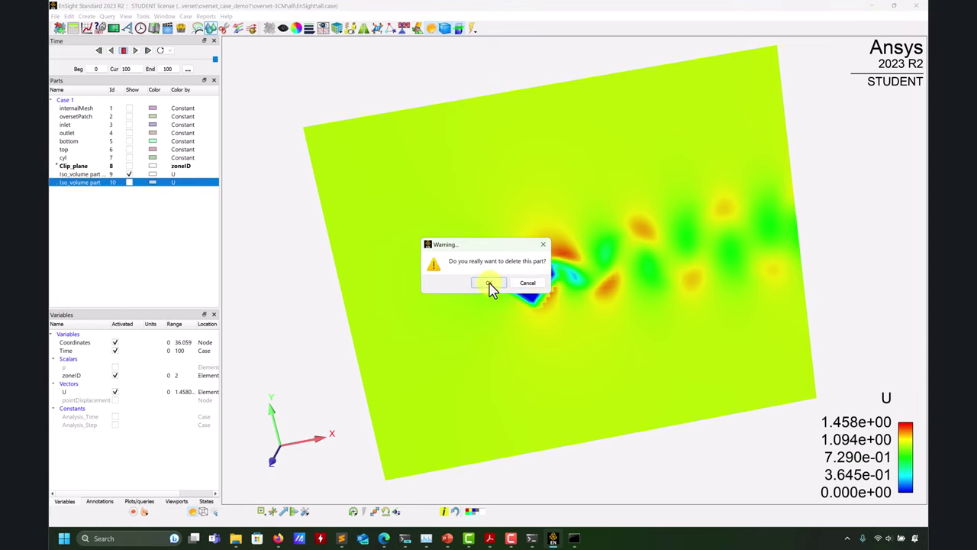
{"action": "left_click", "coordinate": [489, 284]}
Create a new Z clip plane at value 0 through internalMesh and display it
{"action": "left_click", "coordinate": [91, 108]}
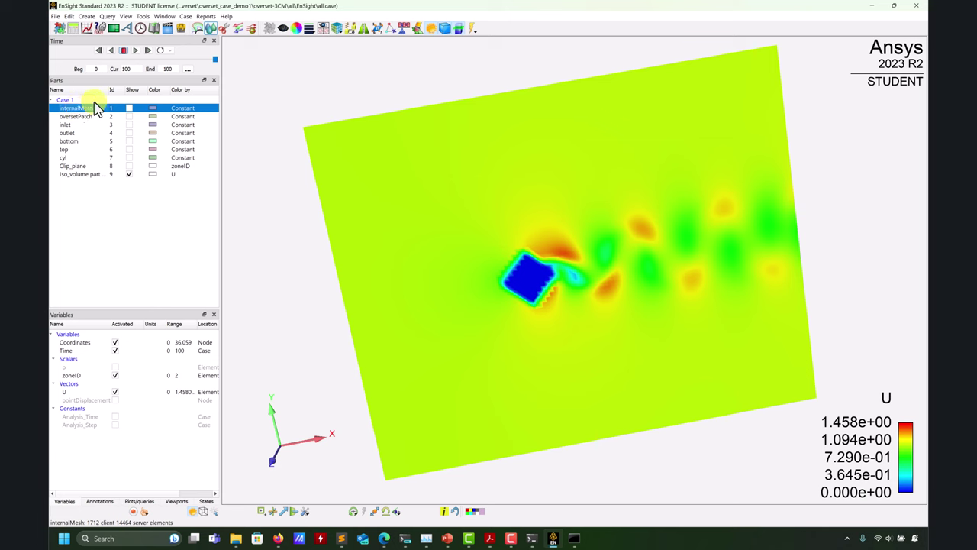
{"action": "left_click", "coordinate": [226, 30]}
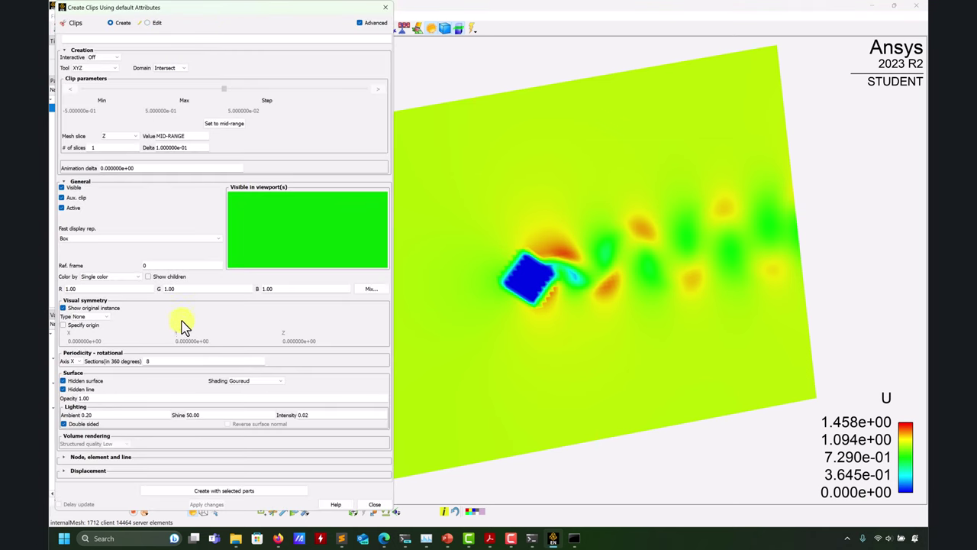
{"action": "left_click", "coordinate": [186, 489]}
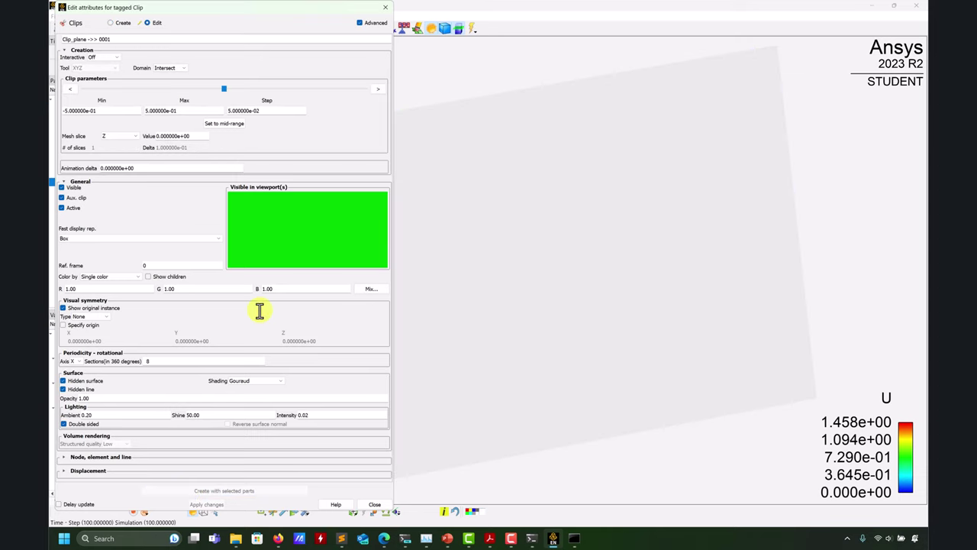
{"action": "left_click", "coordinate": [62, 182]}
{"action": "left_click", "coordinate": [384, 7]}
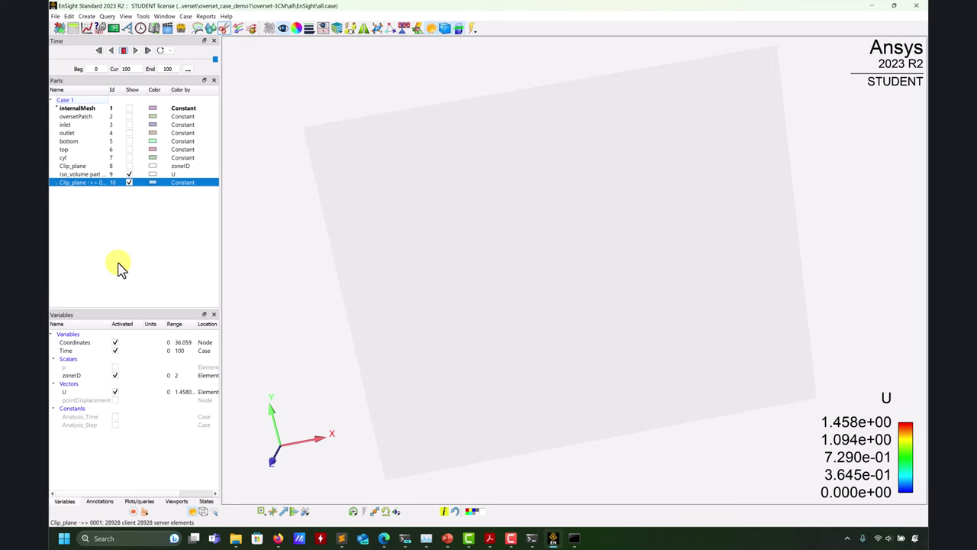
{"action": "double_click", "coordinate": [105, 184]}
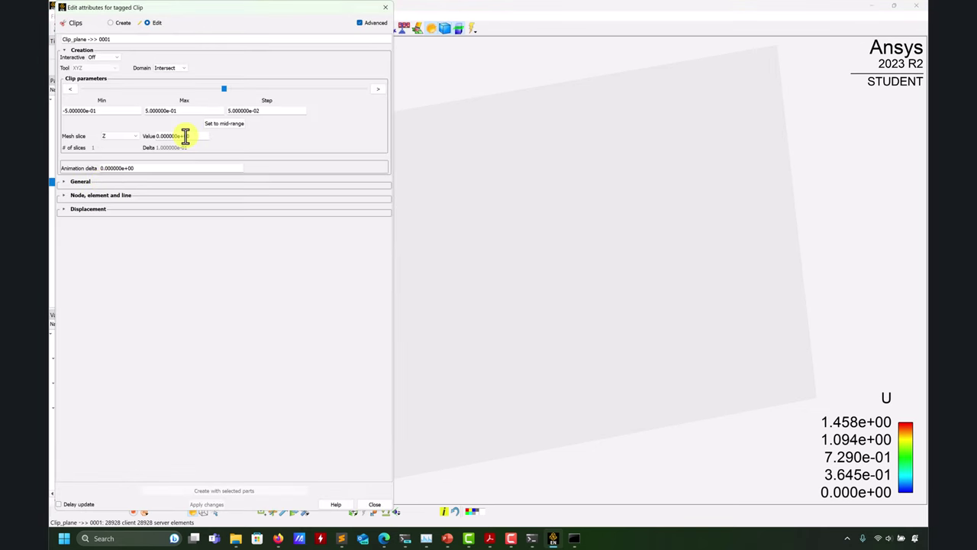
{"action": "left_click", "coordinate": [65, 183]}
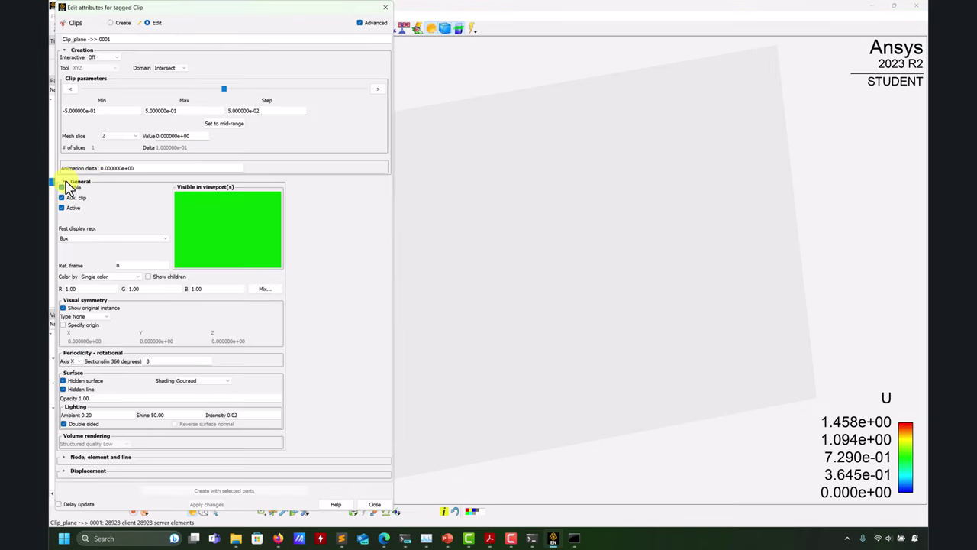
{"action": "left_click", "coordinate": [384, 7]}
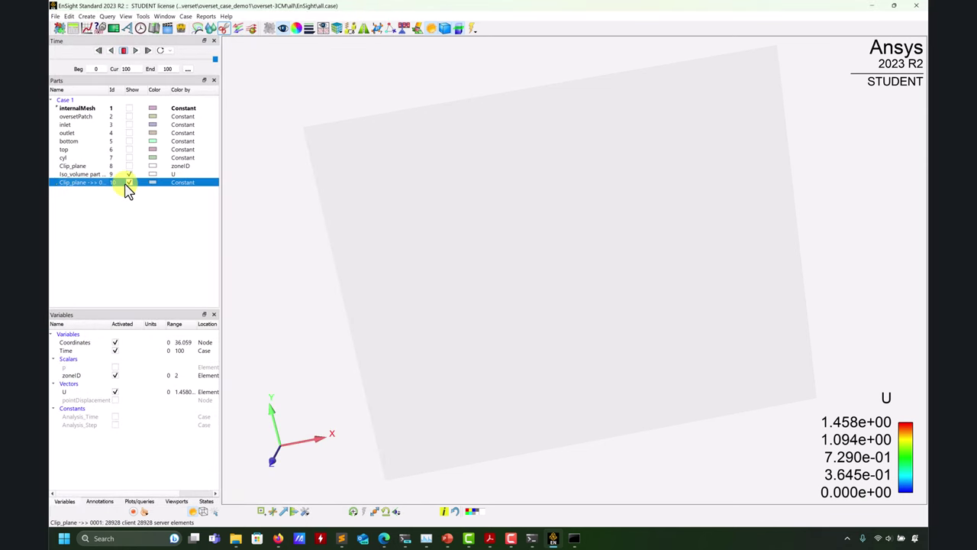
{"action": "left_click", "coordinate": [129, 183]}
{"action": "left_click", "coordinate": [129, 183]}
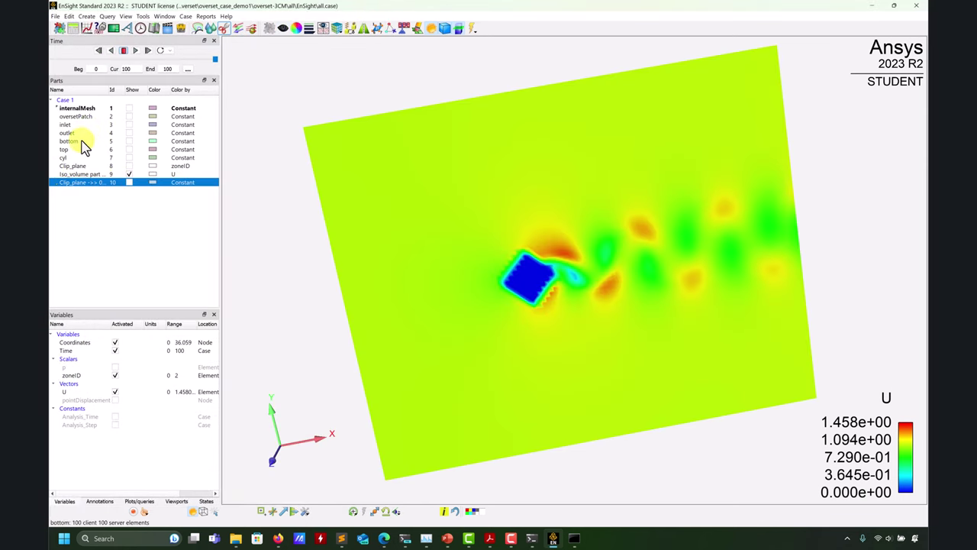
{"action": "left_click", "coordinate": [129, 183]}
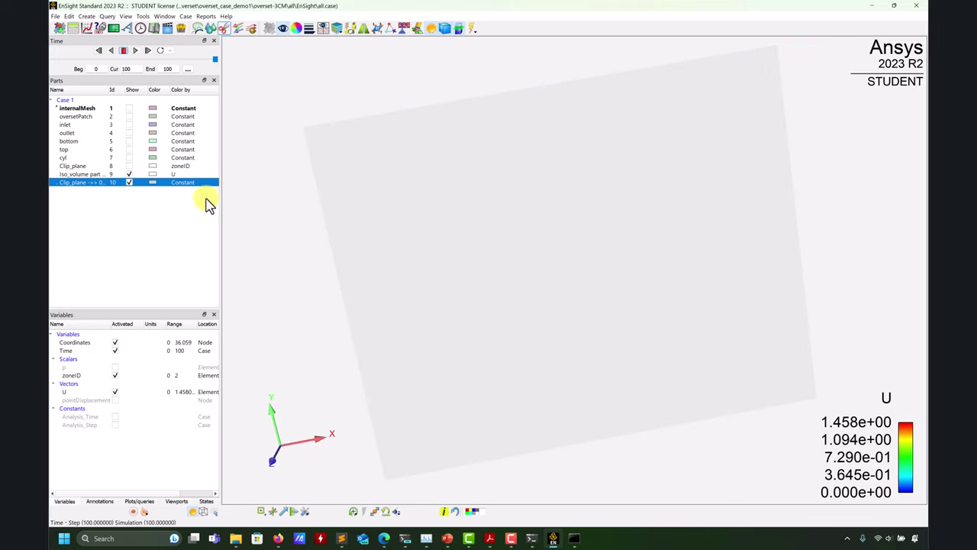
{"action": "left_click_drag", "start_coordinate": [308, 235], "coordinate": [567, 250]}
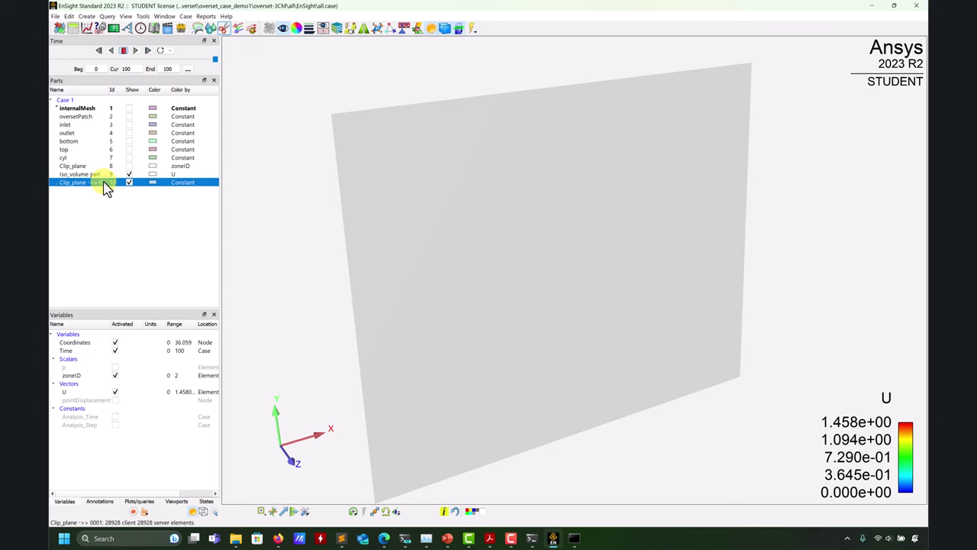
Create a third zoneID isovolume spanning 0.9 to 1.1 on the new clip plane
{"action": "left_click", "coordinate": [210, 29]}
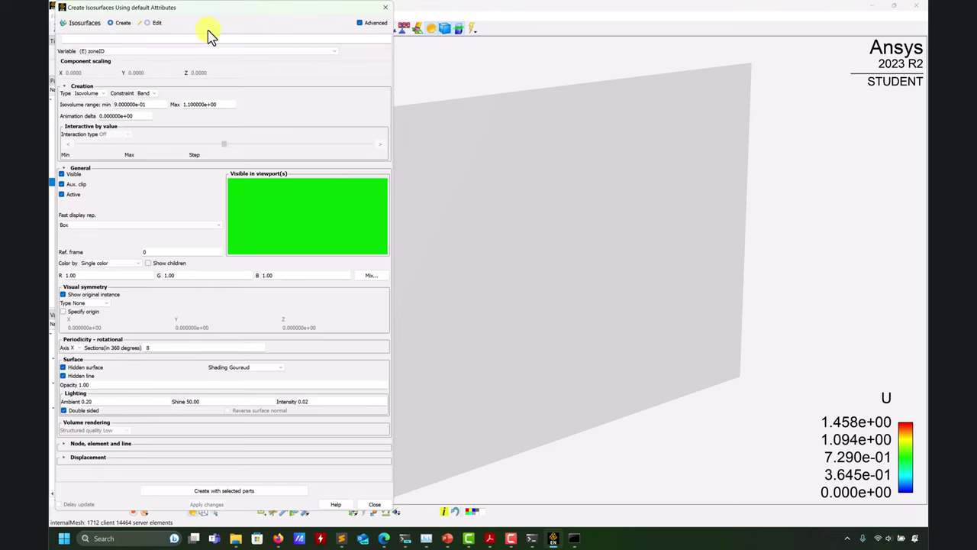
{"action": "left_click", "coordinate": [150, 53]}
{"action": "left_click", "coordinate": [384, 10]}
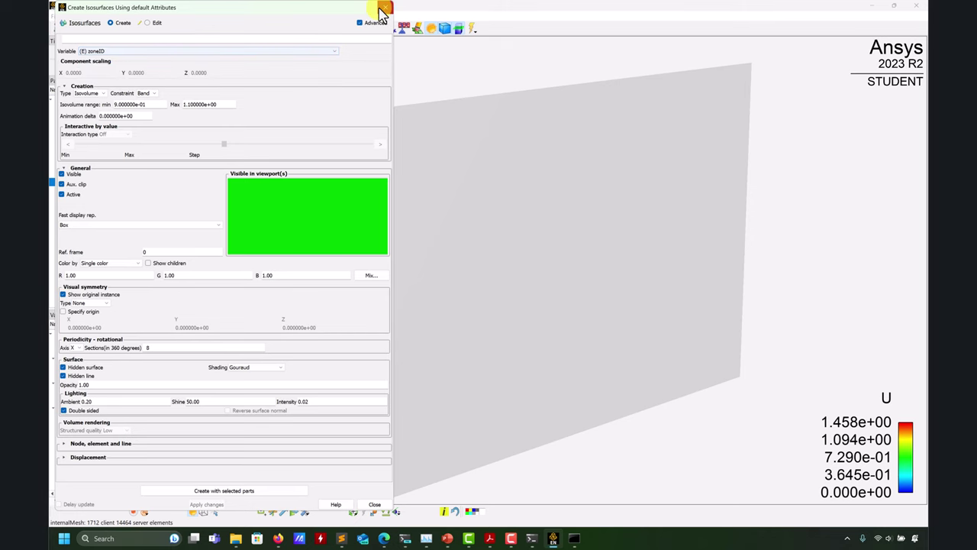
{"action": "left_click", "coordinate": [383, 10]}
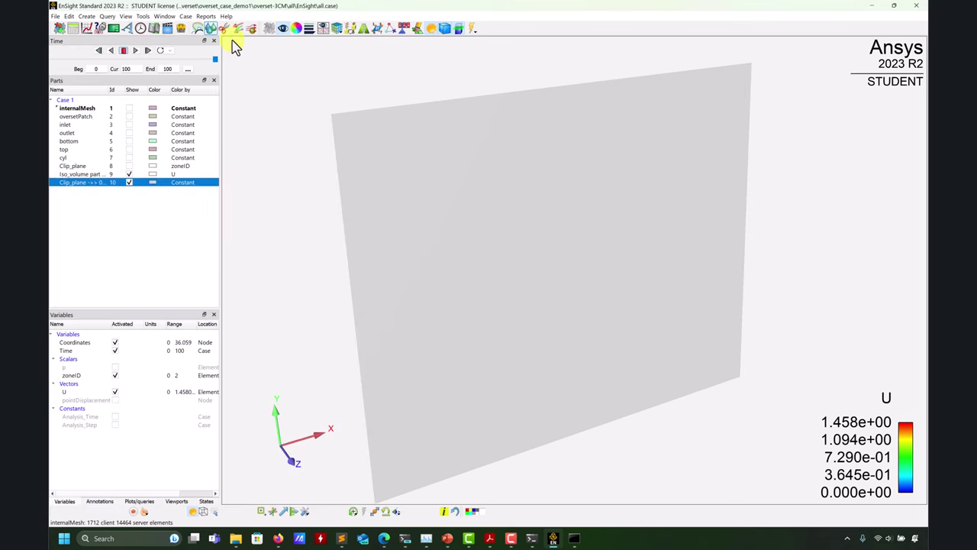
{"action": "left_click", "coordinate": [210, 28]}
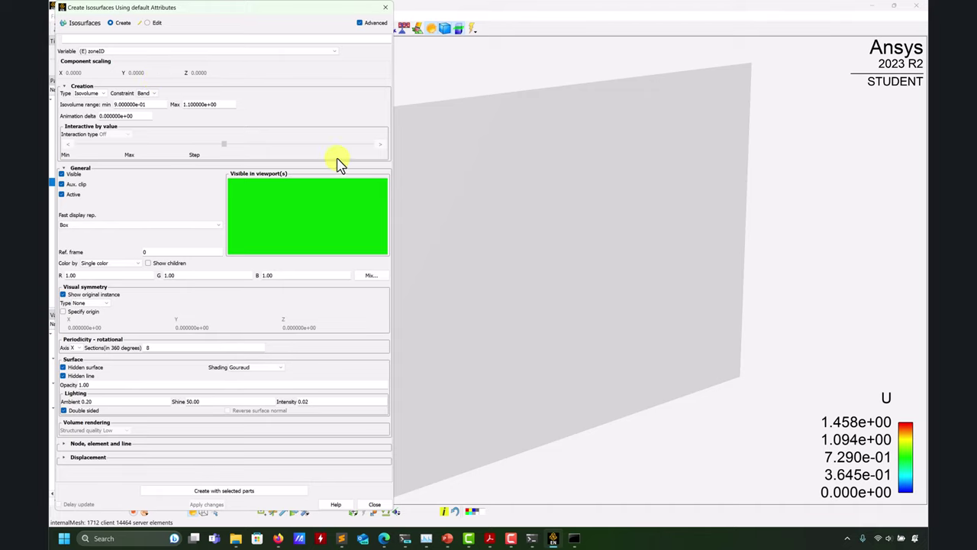
{"action": "left_click", "coordinate": [66, 168]}
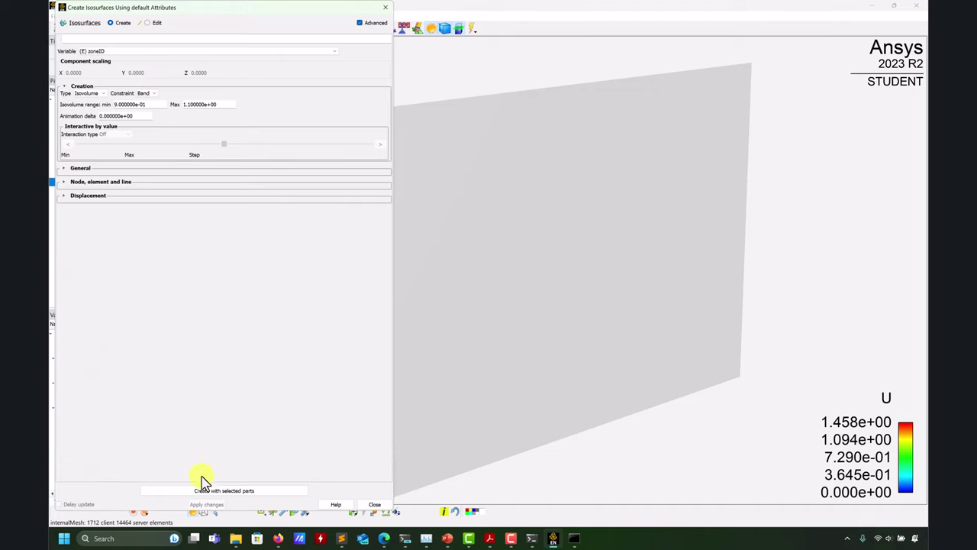
{"action": "left_click", "coordinate": [273, 493]}
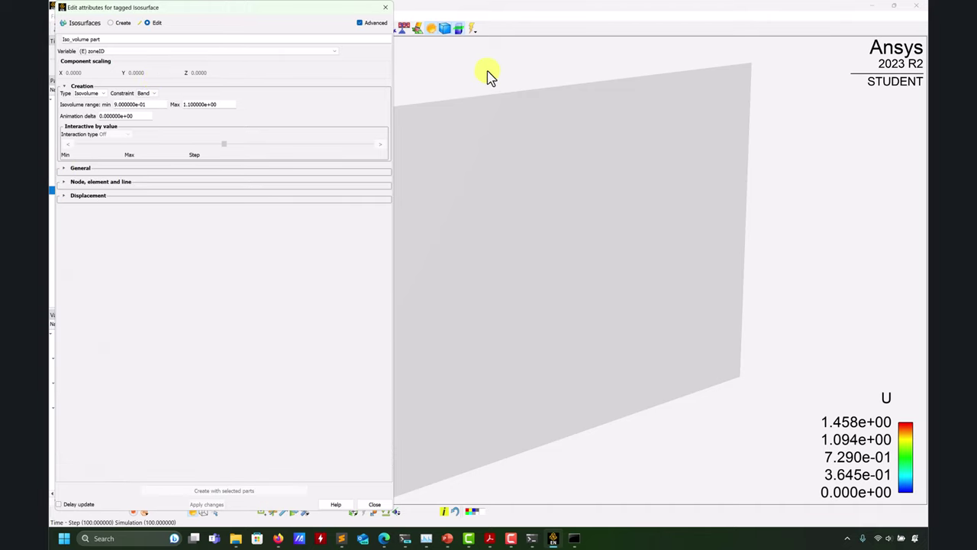
{"action": "left_click", "coordinate": [385, 8]}
Select internalMesh and begin a new clip of it
{"action": "left_click", "coordinate": [129, 190]}
{"action": "left_click_drag", "start_coordinate": [458, 290], "coordinate": [538, 232]}
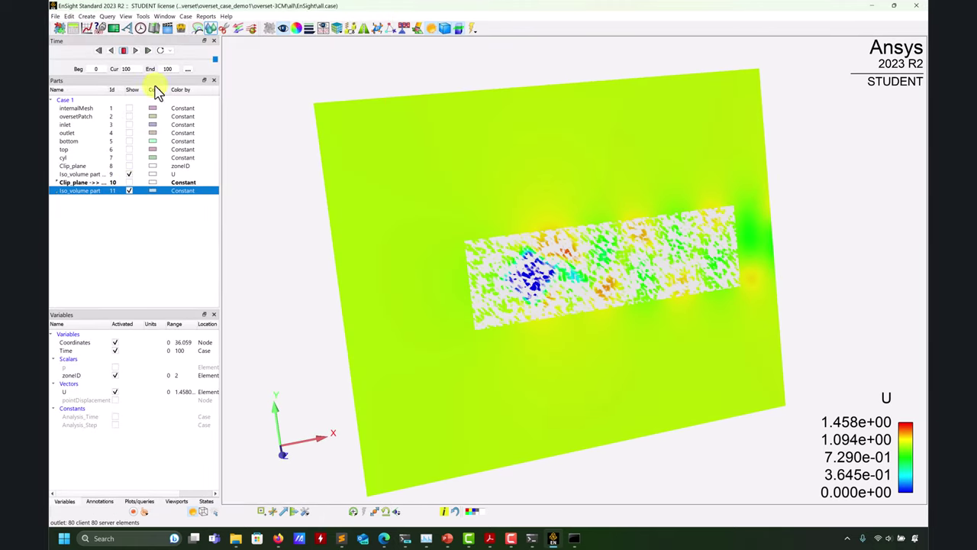
{"action": "left_click", "coordinate": [76, 109]}
{"action": "left_click", "coordinate": [223, 28]}
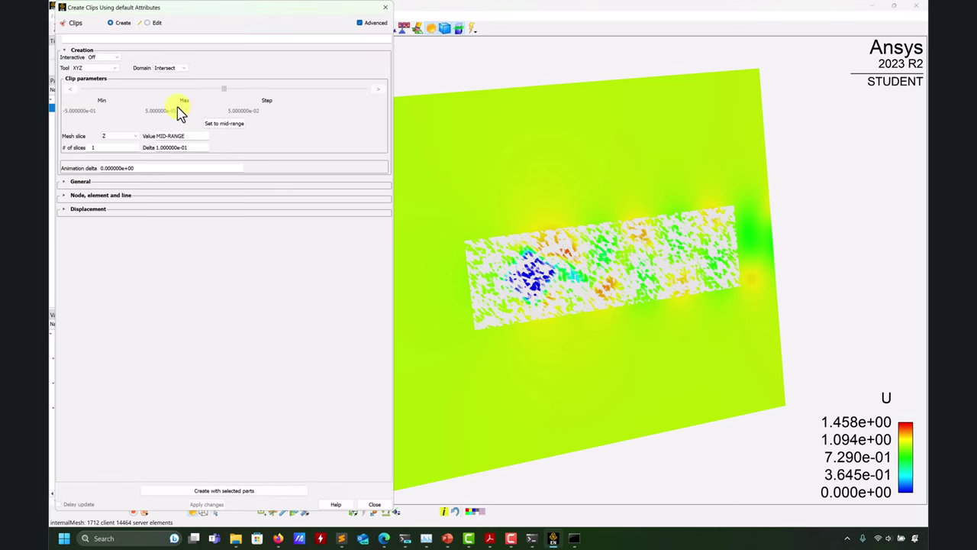
Create Clip_plane 0002 through the internal mesh, colour it by zoneID, and start another isovolume
{"action": "left_click", "coordinate": [204, 492]}
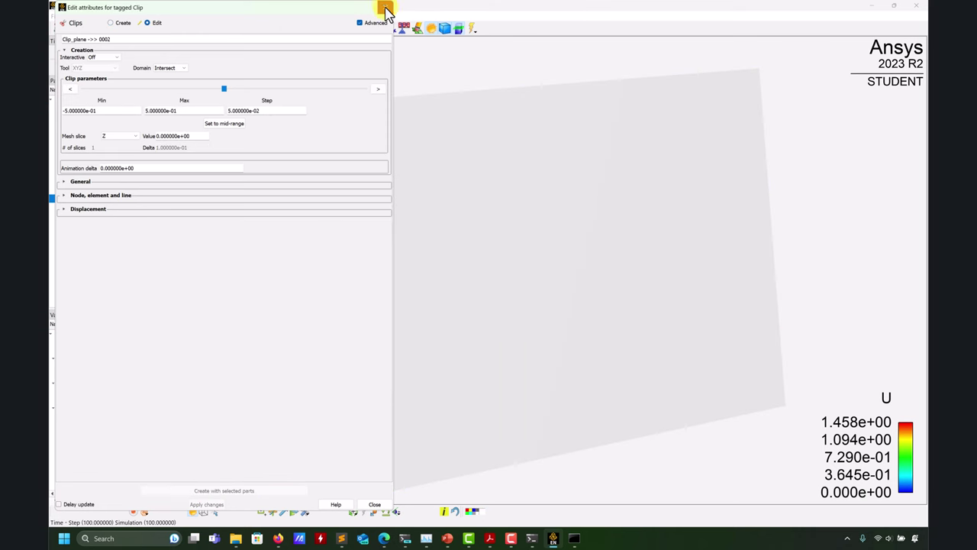
{"action": "left_click", "coordinate": [385, 7]}
{"action": "left_click", "coordinate": [297, 29]}
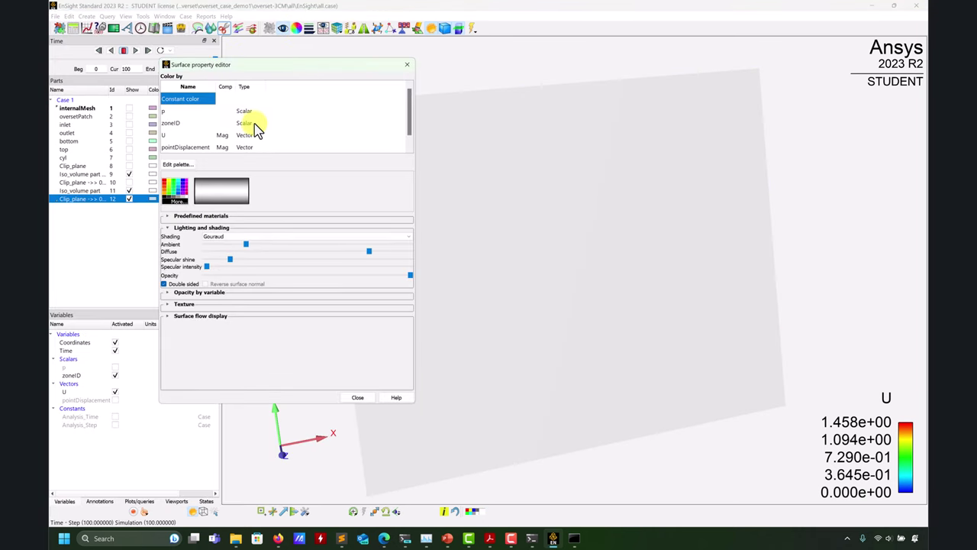
{"action": "left_click", "coordinate": [174, 123]}
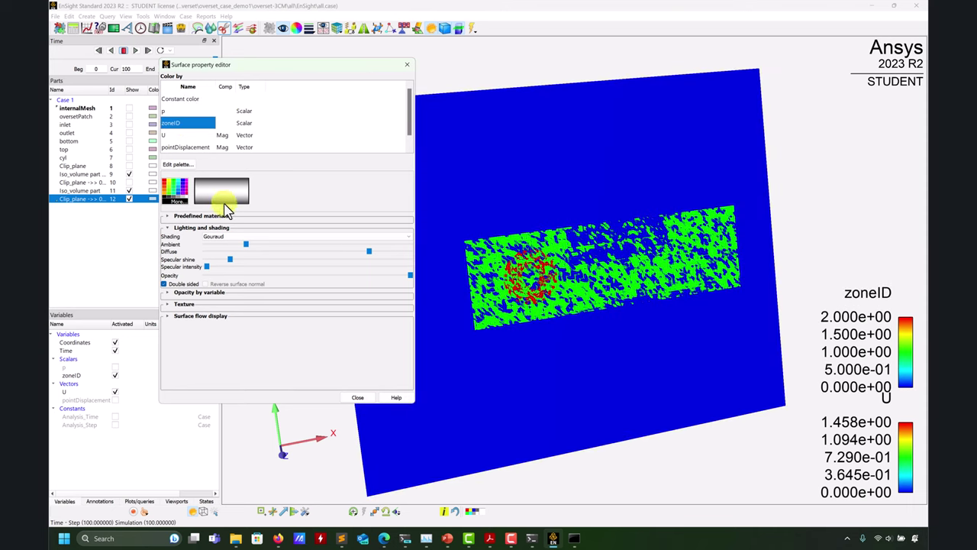
{"action": "left_click", "coordinate": [407, 64]}
{"action": "left_click", "coordinate": [212, 28]}
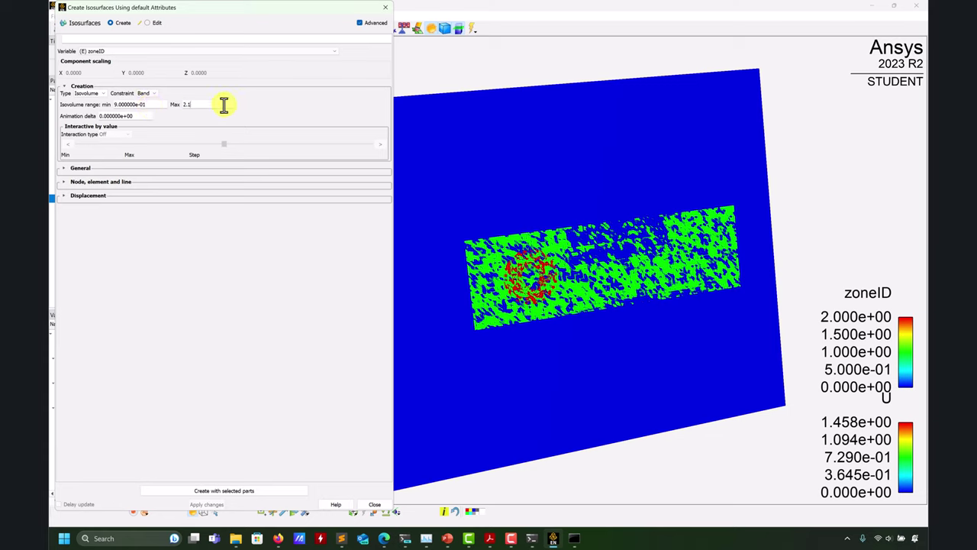
Create the 1.9–2.1 zoneID isovolume and show only it, hiding the clip and 0.9–1.1 isovolume
{"action": "double_click", "coordinate": [154, 101]}
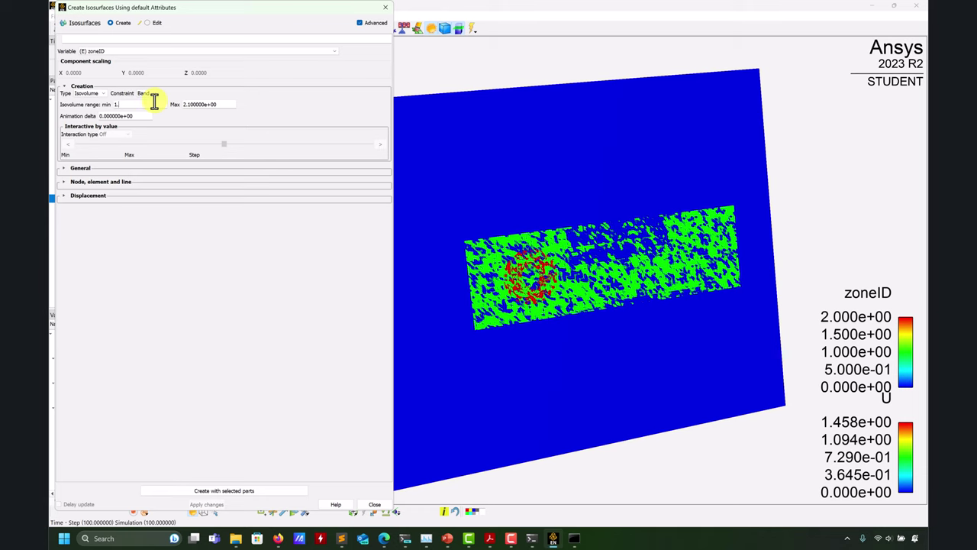
{"action": "left_click", "coordinate": [266, 491]}
{"action": "left_click", "coordinate": [384, 7]}
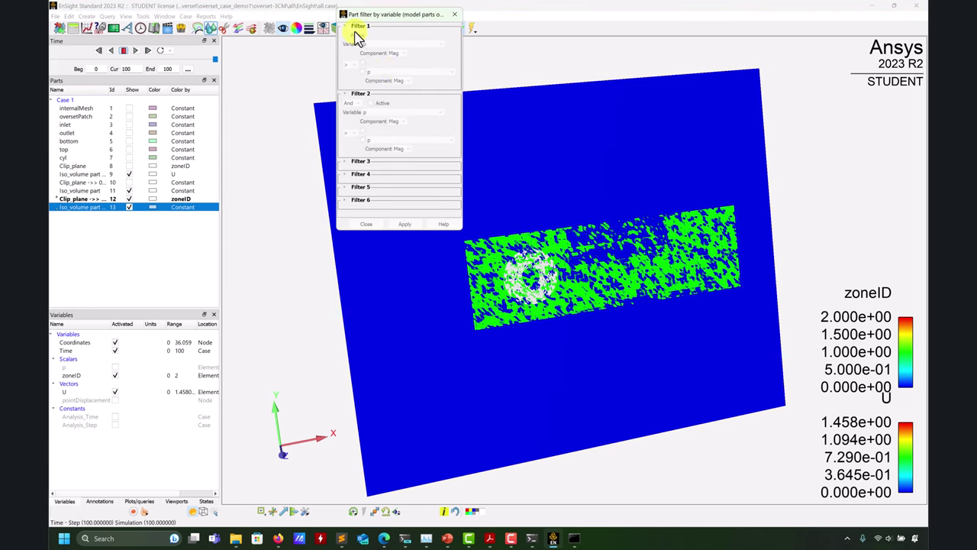
{"action": "left_click", "coordinate": [455, 14]}
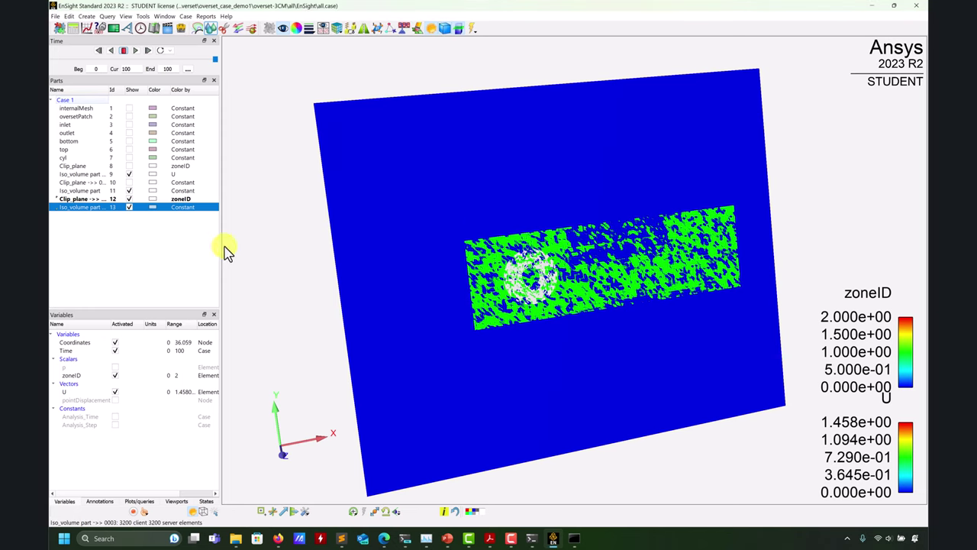
{"action": "left_click", "coordinate": [129, 198]}
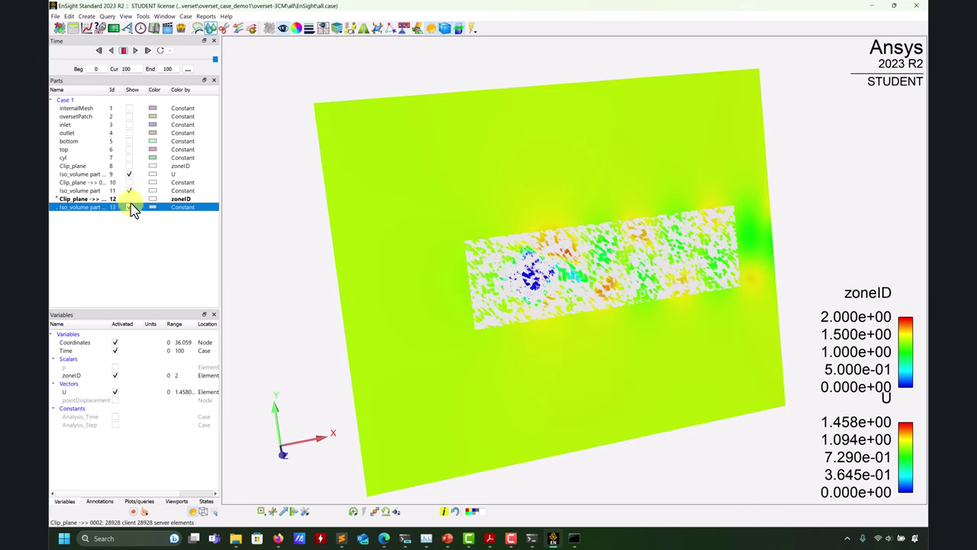
{"action": "left_click", "coordinate": [130, 207]}
{"action": "left_click", "coordinate": [129, 191]}
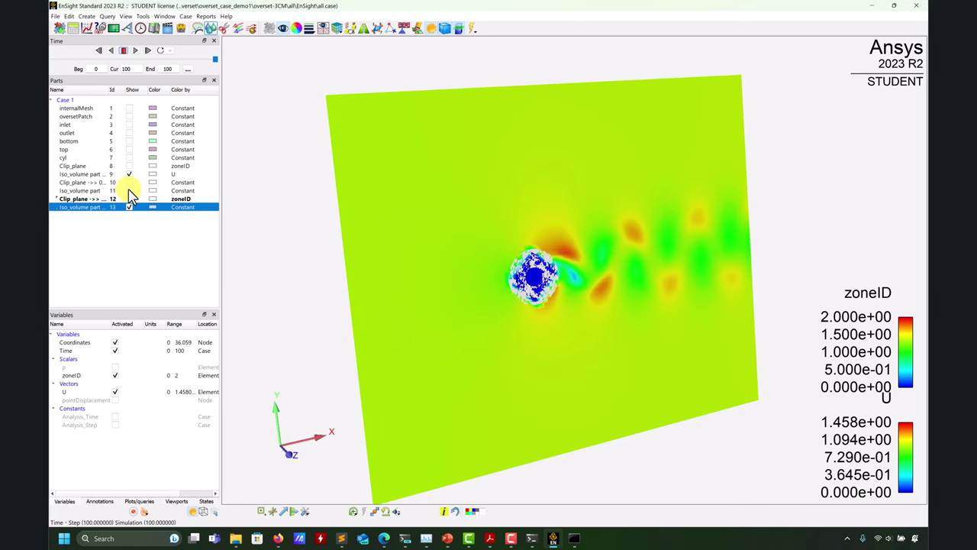
Open Iso_volume 0003's attributes and review its general, node/element/line and displacement options
{"action": "double_click", "coordinate": [79, 207]}
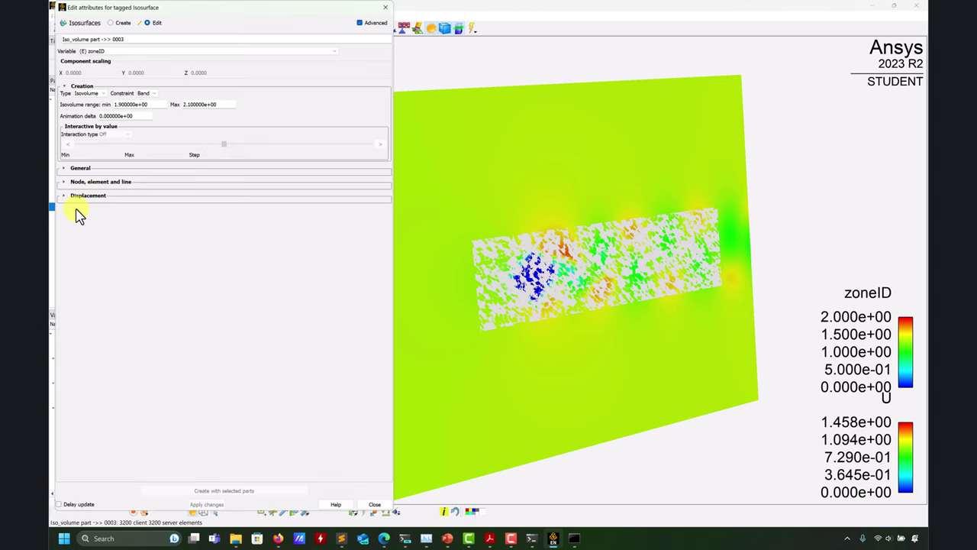
{"action": "left_click", "coordinate": [66, 196]}
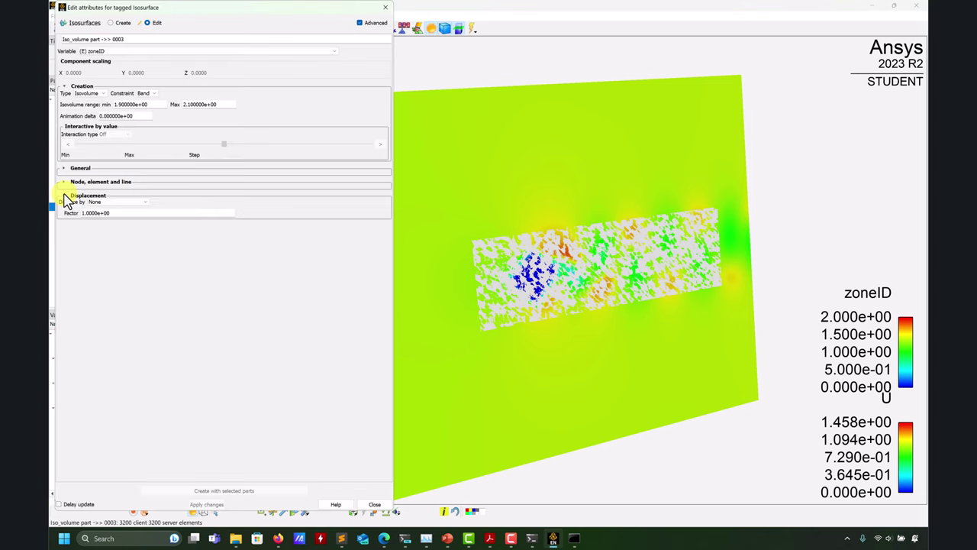
{"action": "left_click", "coordinate": [66, 197]}
{"action": "left_click", "coordinate": [65, 182]}
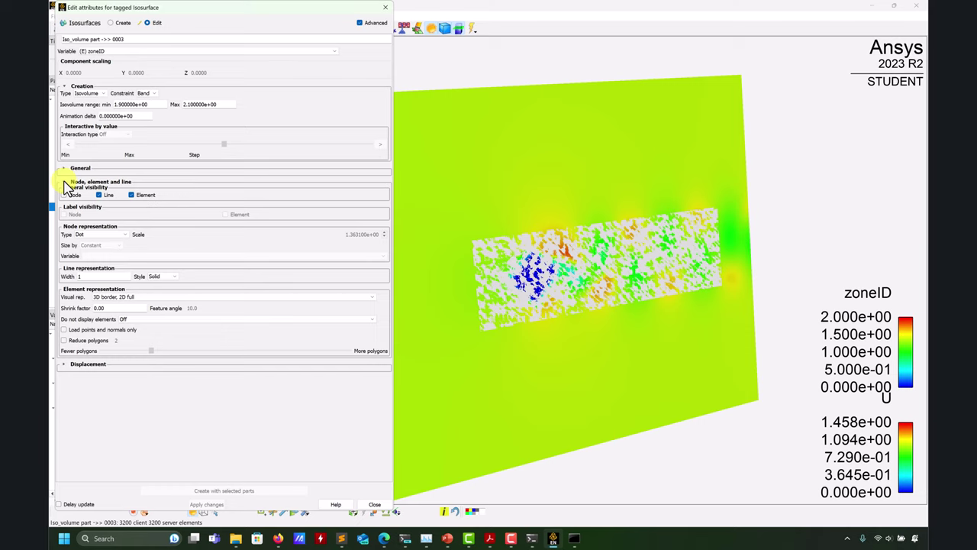
{"action": "left_click", "coordinate": [66, 183]}
{"action": "left_click", "coordinate": [65, 169]}
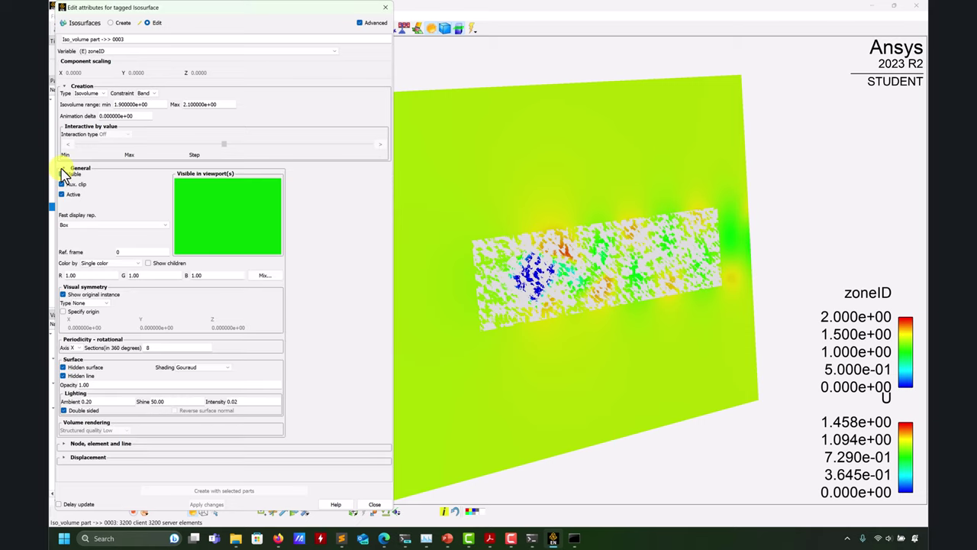
{"action": "left_click", "coordinate": [65, 169]}
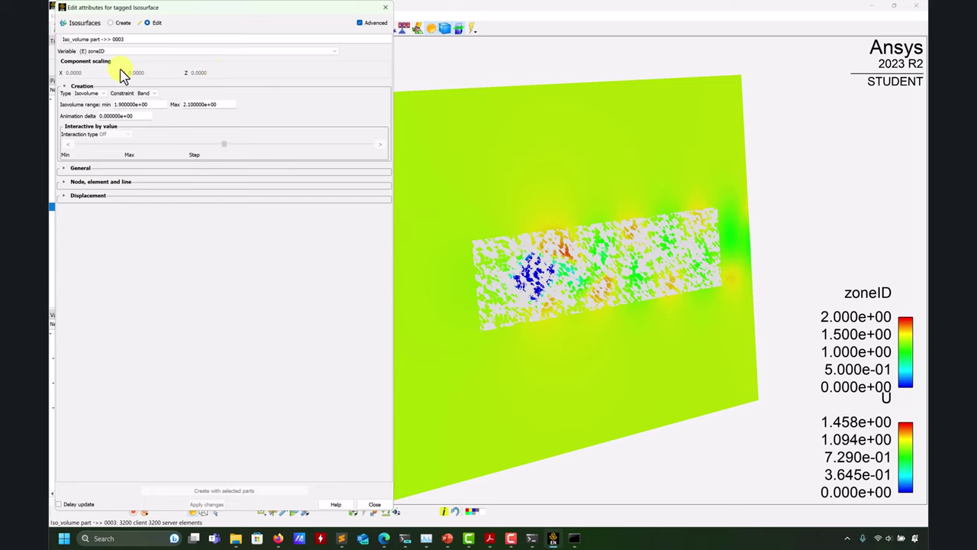
Move the original Clip_plane's Z mesh slice to -0.5
{"action": "left_click", "coordinate": [64, 87]}
{"action": "left_click", "coordinate": [65, 87]}
{"action": "left_click", "coordinate": [385, 7]}
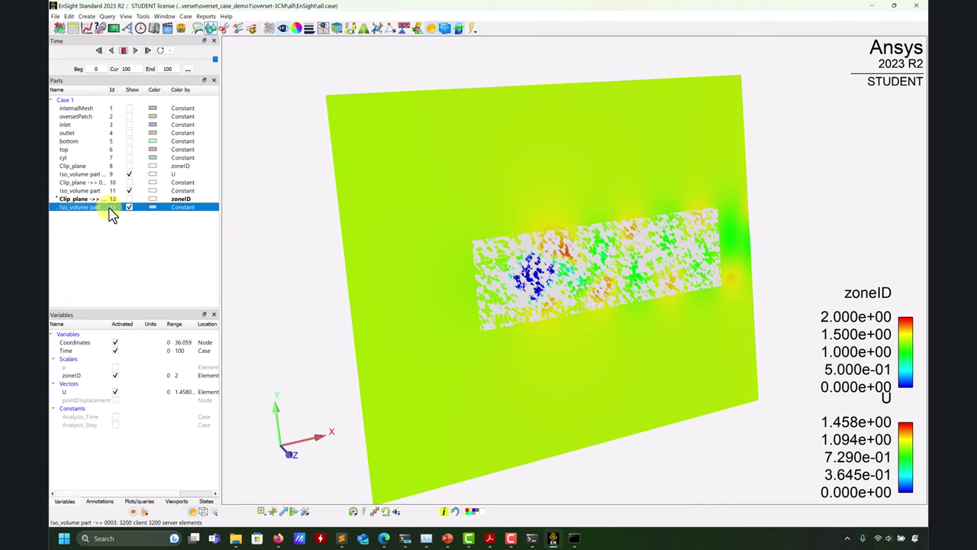
{"action": "double_click", "coordinate": [78, 169]}
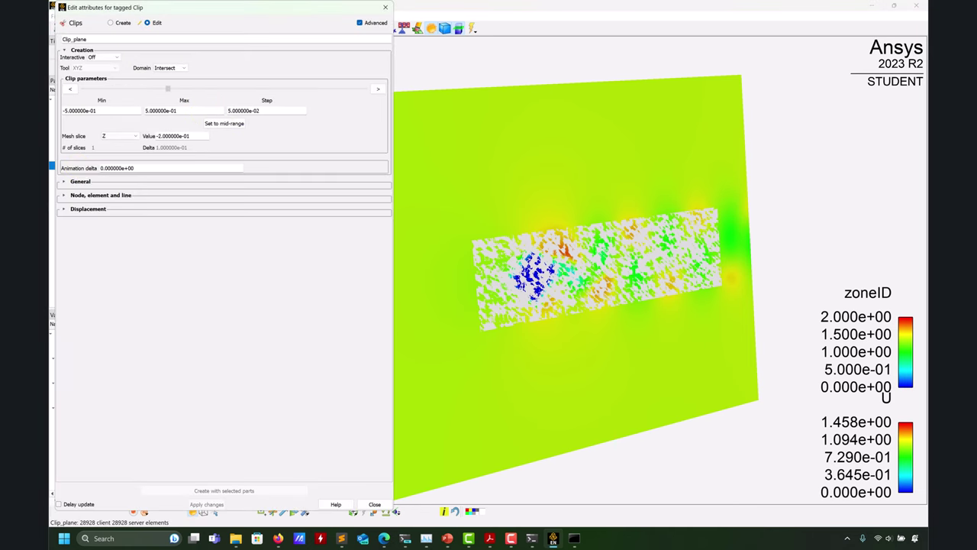
{"action": "left_click_drag", "start_coordinate": [167, 89], "coordinate": [83, 89]}
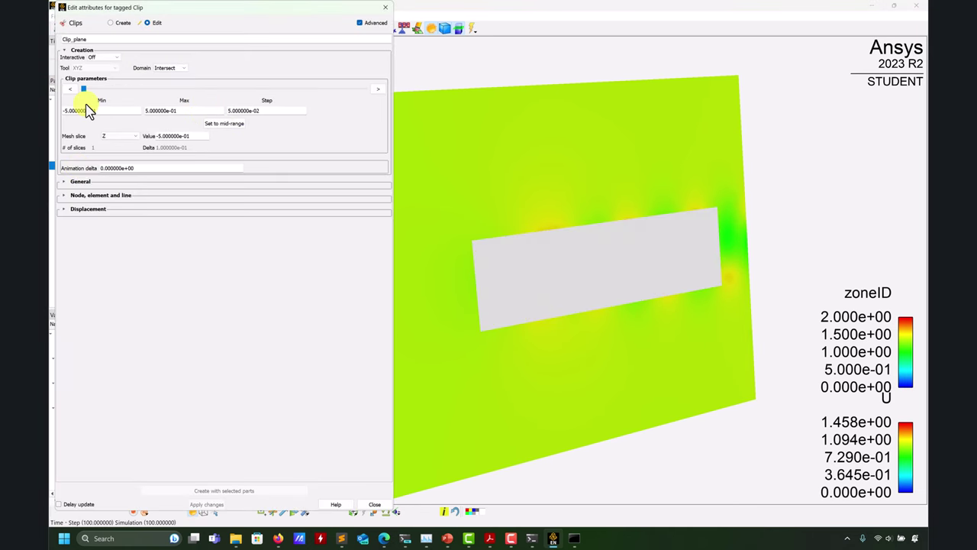
{"action": "left_click", "coordinate": [388, 6]}
Set the second clip plane's Z slice to 0.5 and the third's to 1
{"action": "left_click", "coordinate": [89, 184]}
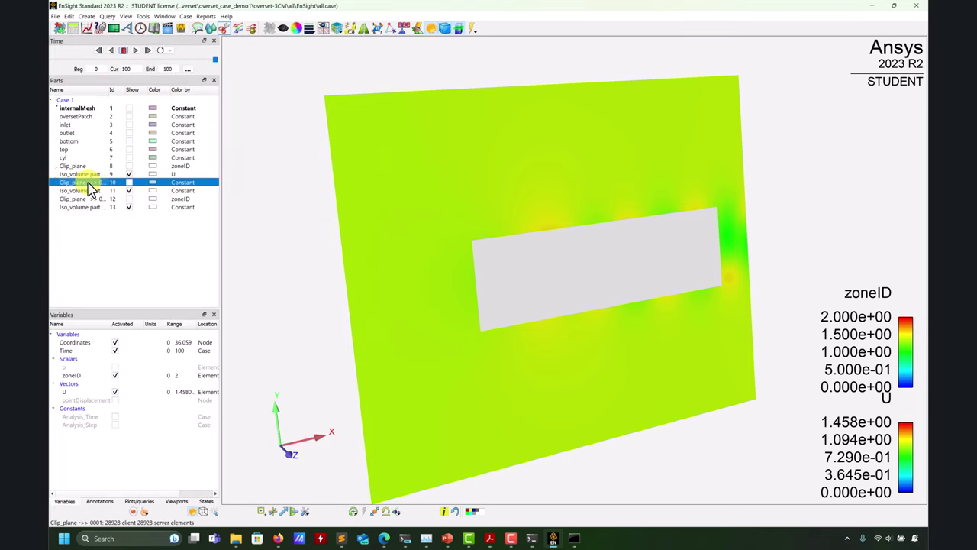
{"action": "double_click", "coordinate": [88, 187]}
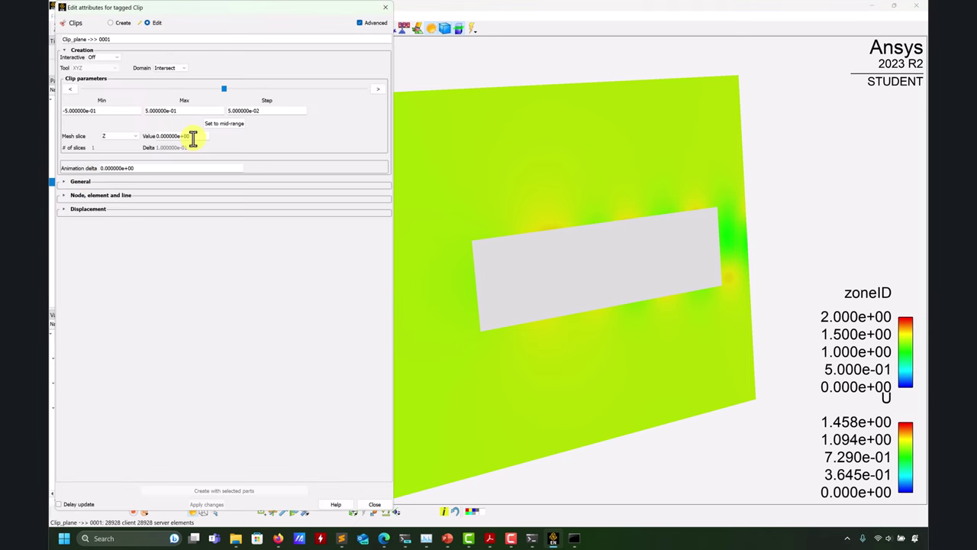
{"action": "left_click_drag", "start_coordinate": [193, 138], "coordinate": [103, 136]}
{"action": "type", "text": "0.5"}
{"action": "key", "text": "Return"}
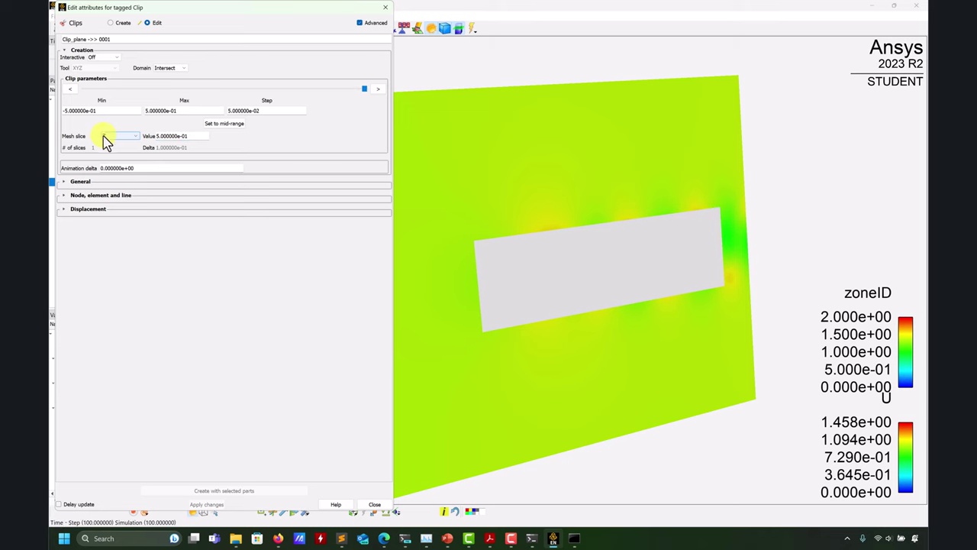
{"action": "left_click", "coordinate": [385, 7]}
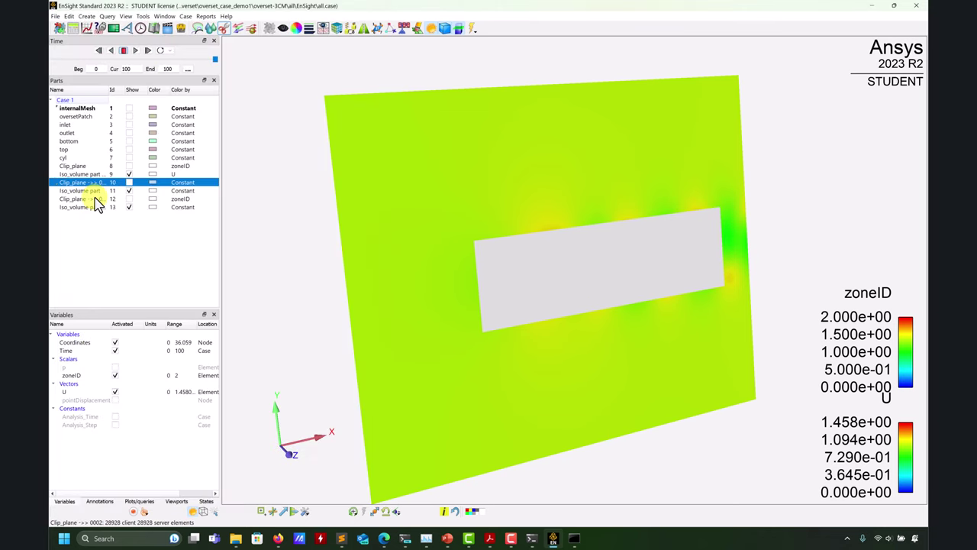
{"action": "double_click", "coordinate": [99, 183]}
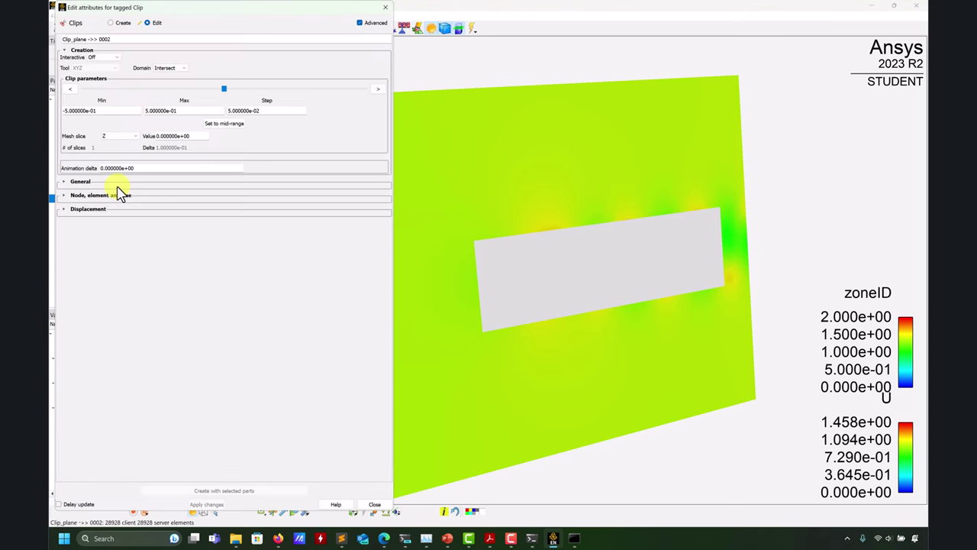
{"action": "left_click", "coordinate": [191, 136]}
{"action": "key", "text": "Return"}
Rotate the view while hiding and reshowing iso-volume parts 11 and 13
{"action": "left_click", "coordinate": [384, 7]}
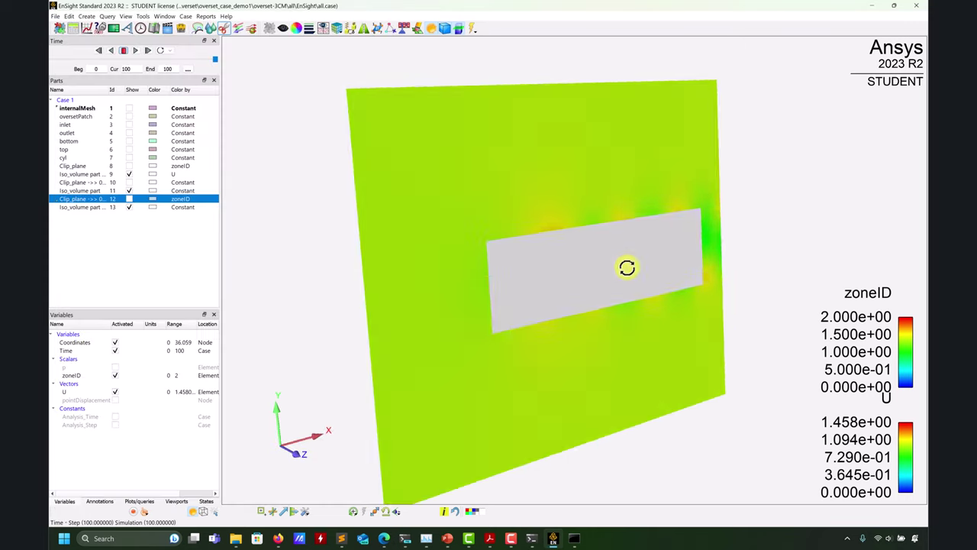
{"action": "left_click_drag", "start_coordinate": [628, 266], "coordinate": [722, 270]}
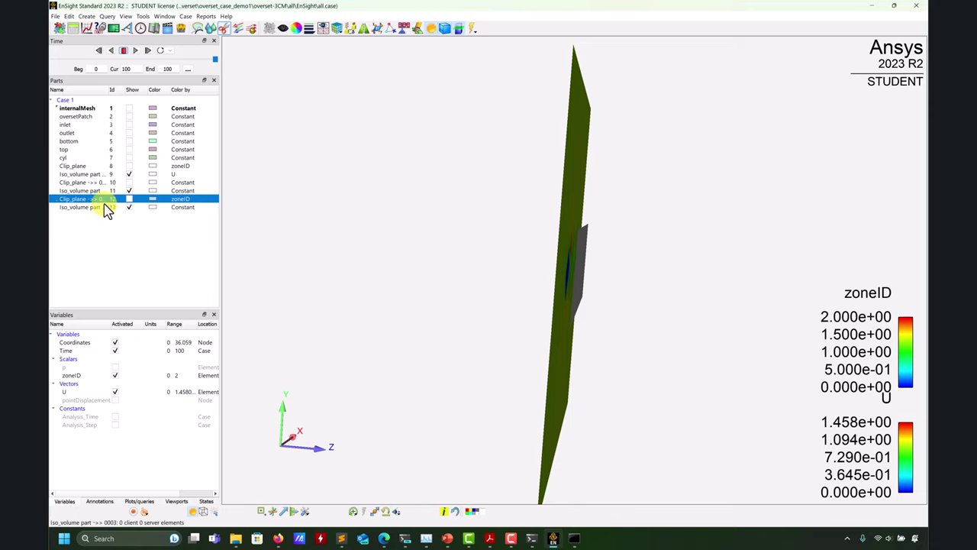
{"action": "left_click", "coordinate": [129, 190]}
{"action": "left_click_drag", "start_coordinate": [611, 275], "coordinate": [534, 285]}
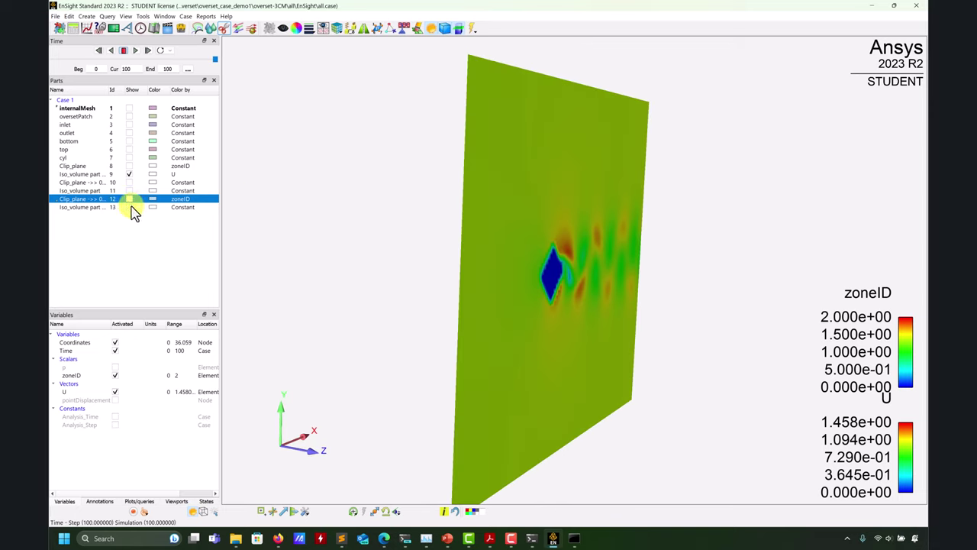
{"action": "left_click", "coordinate": [129, 206]}
{"action": "double_click", "coordinate": [94, 208]}
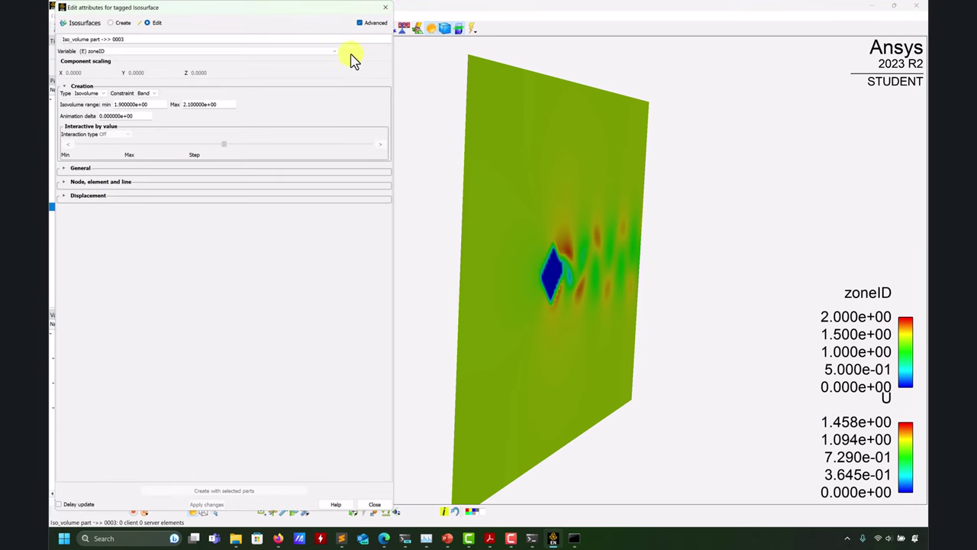
{"action": "left_click", "coordinate": [385, 6]}
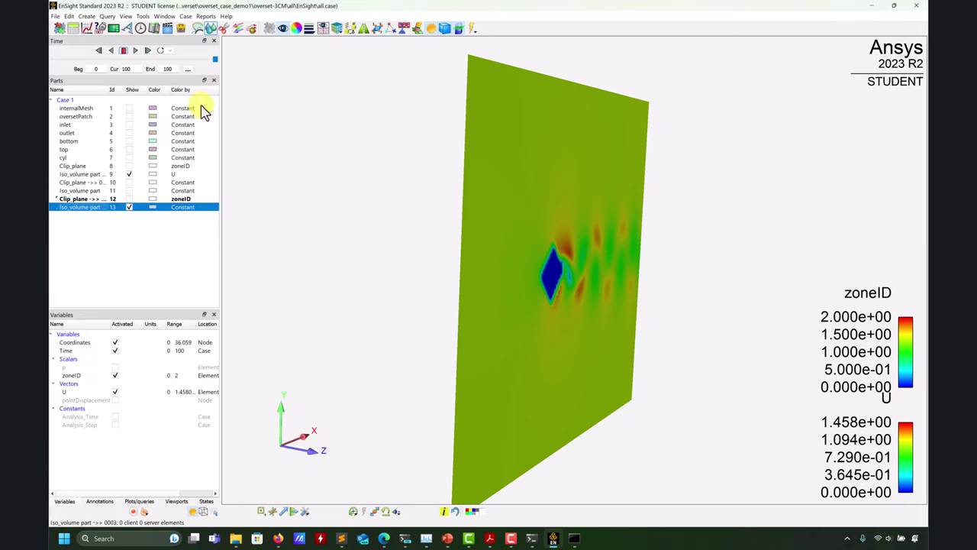
{"action": "left_click", "coordinate": [129, 205]}
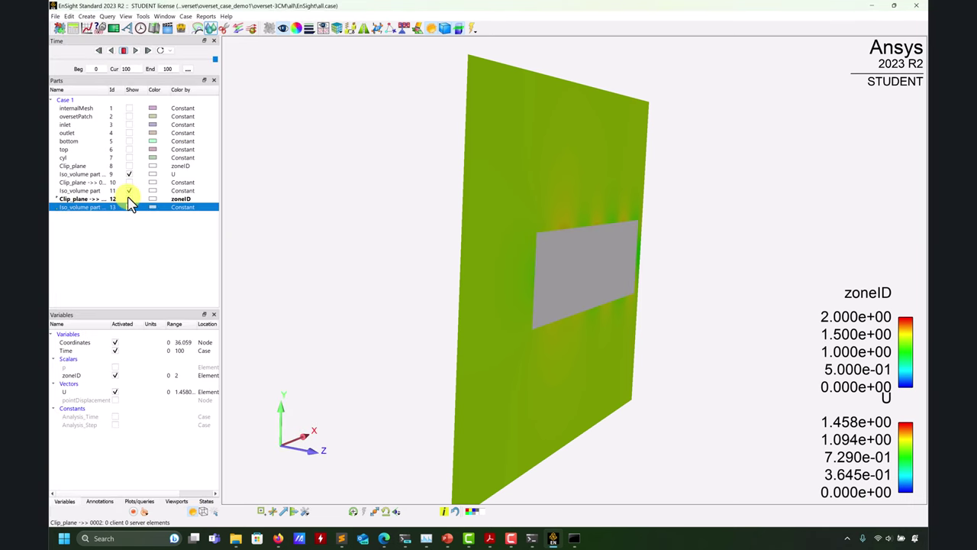
Colour iso-volume part 11 by velocity U in the Surface property editor
{"action": "left_click", "coordinate": [90, 190]}
{"action": "left_click", "coordinate": [300, 29]}
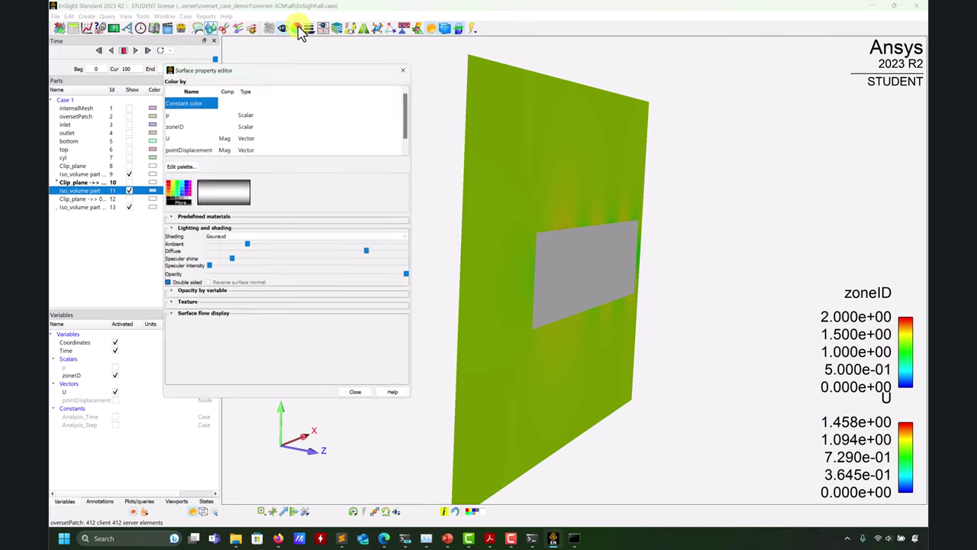
{"action": "left_click", "coordinate": [170, 136]}
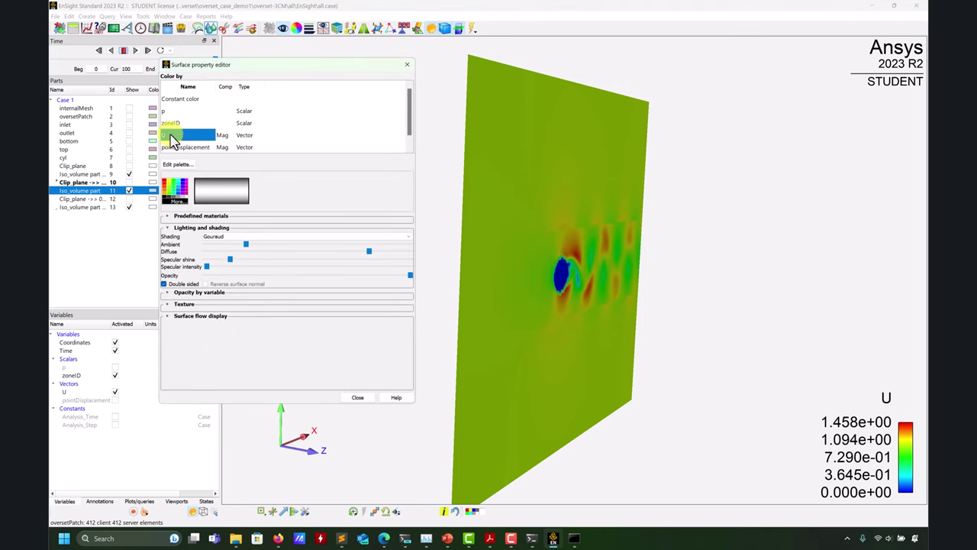
{"action": "left_click", "coordinate": [407, 64]}
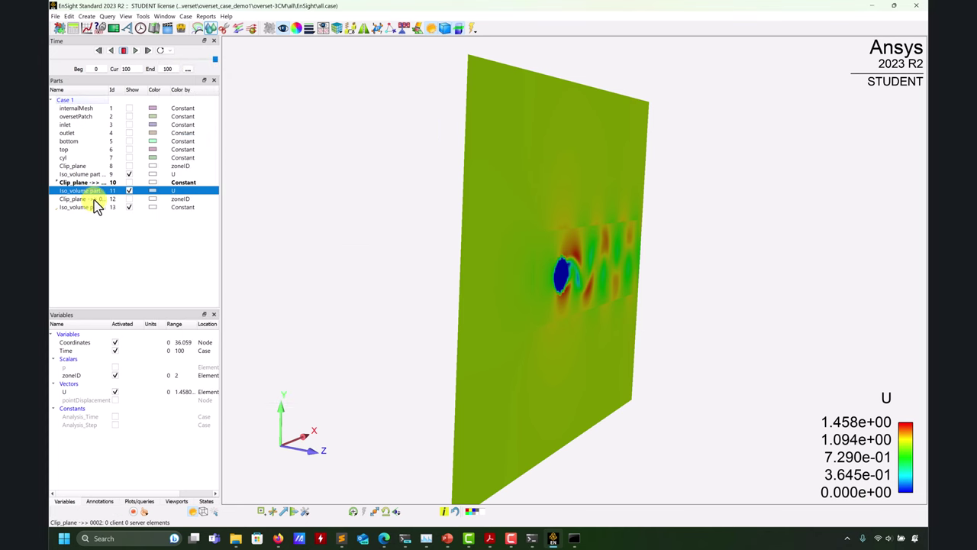
Show clip plane part 12 alone, hiding parts 9 and 11
{"action": "double_click", "coordinate": [95, 199]}
{"action": "left_click", "coordinate": [385, 7]}
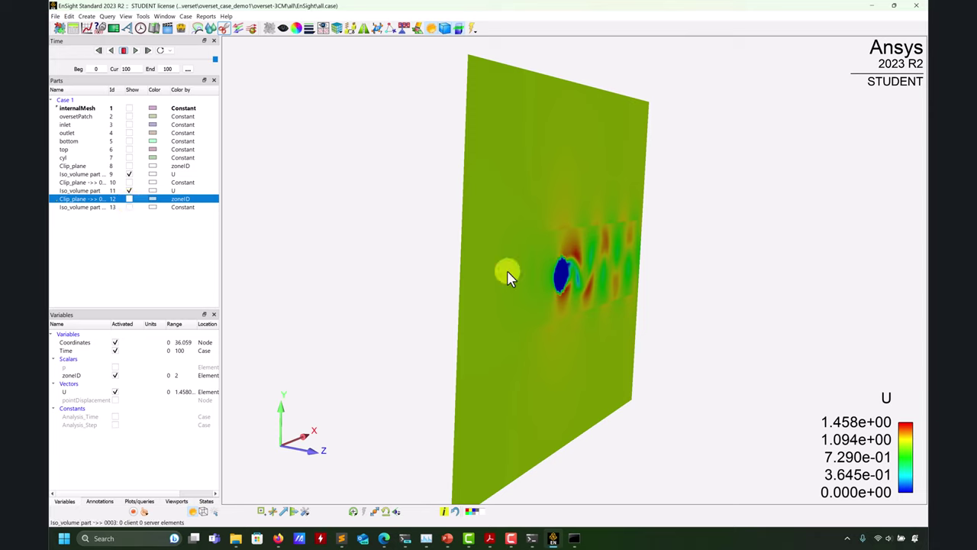
{"action": "left_click_drag", "start_coordinate": [509, 272], "coordinate": [512, 270]}
{"action": "left_click", "coordinate": [129, 199]}
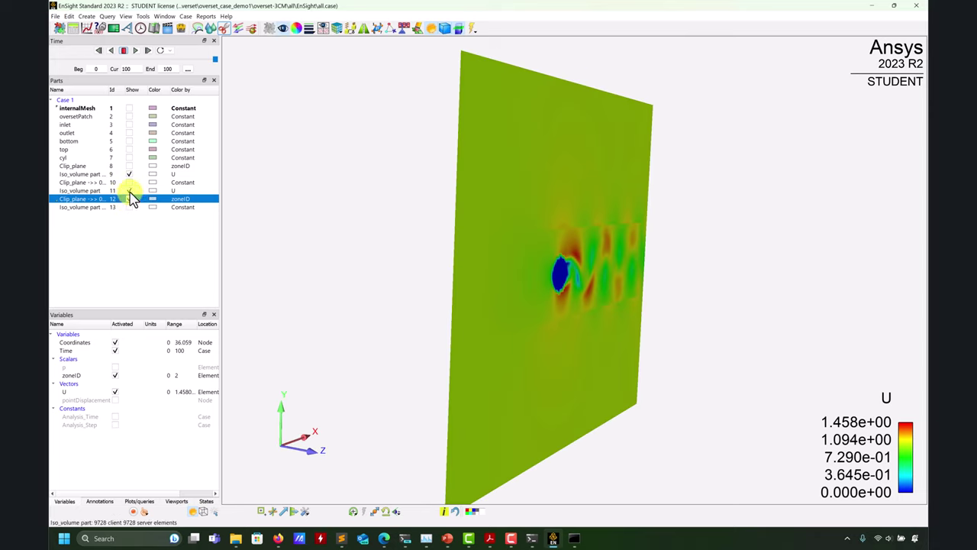
{"action": "left_click", "coordinate": [129, 190]}
{"action": "left_click", "coordinate": [129, 174]}
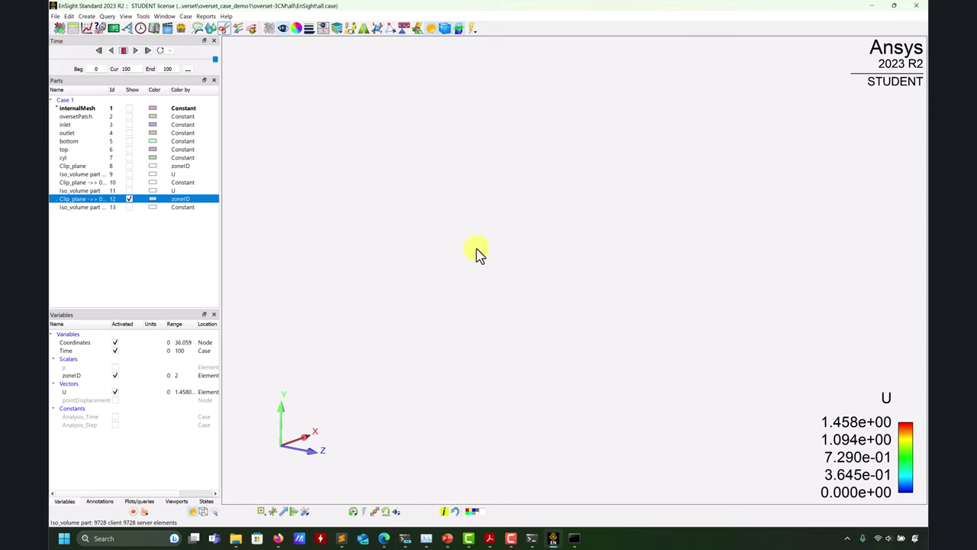
Move the third clip plane to Z = 0.9 and show it again
{"action": "left_click", "coordinate": [129, 199]}
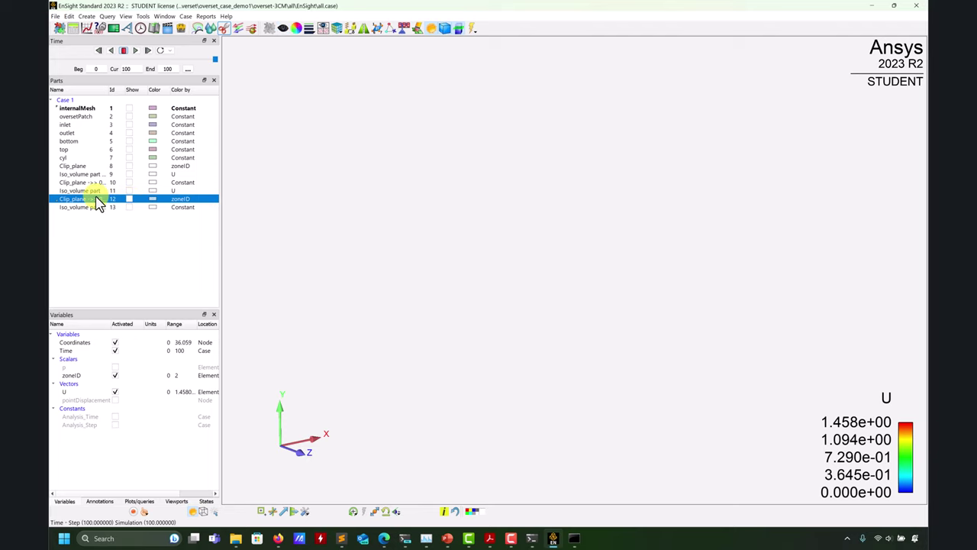
{"action": "right_click", "coordinate": [97, 201]}
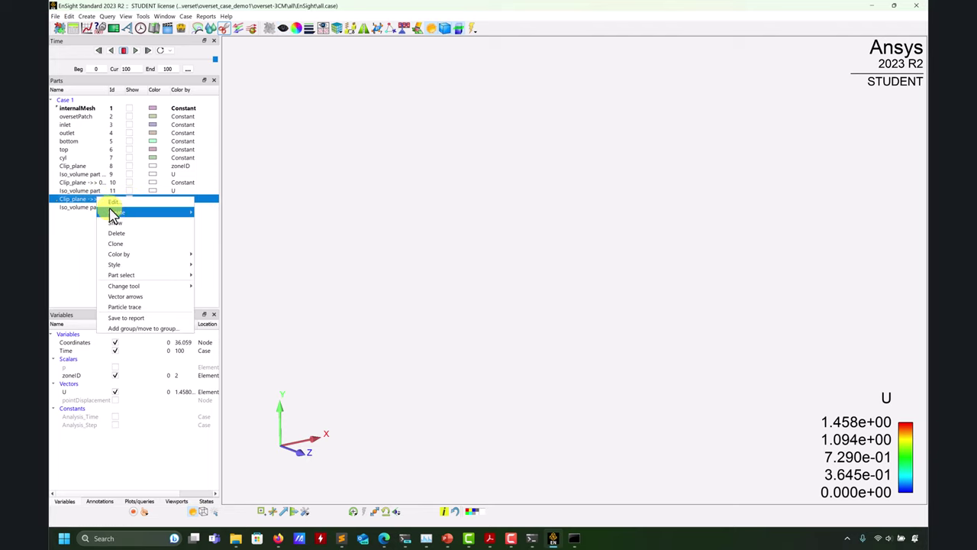
{"action": "key", "text": "Return"}
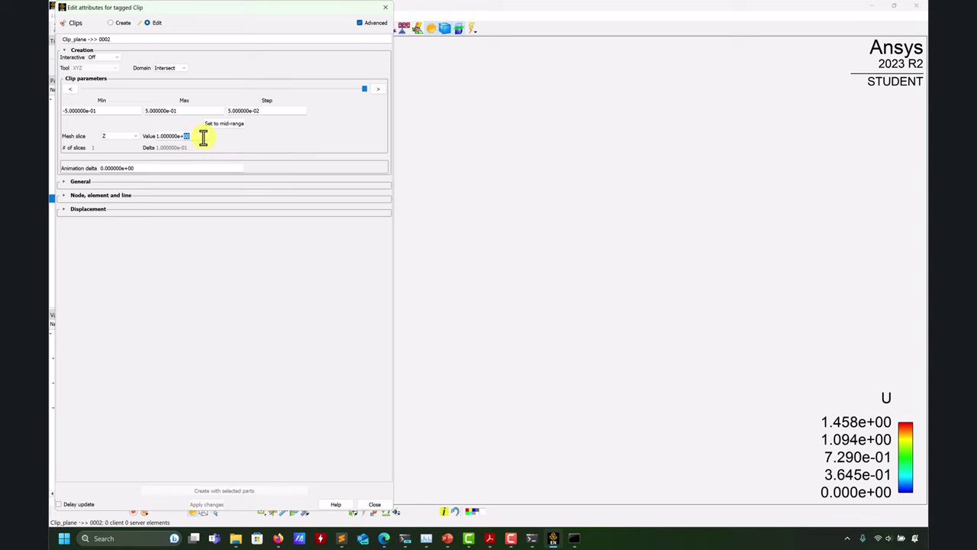
{"action": "type", "text": ".9"}
{"action": "key", "text": "Return"}
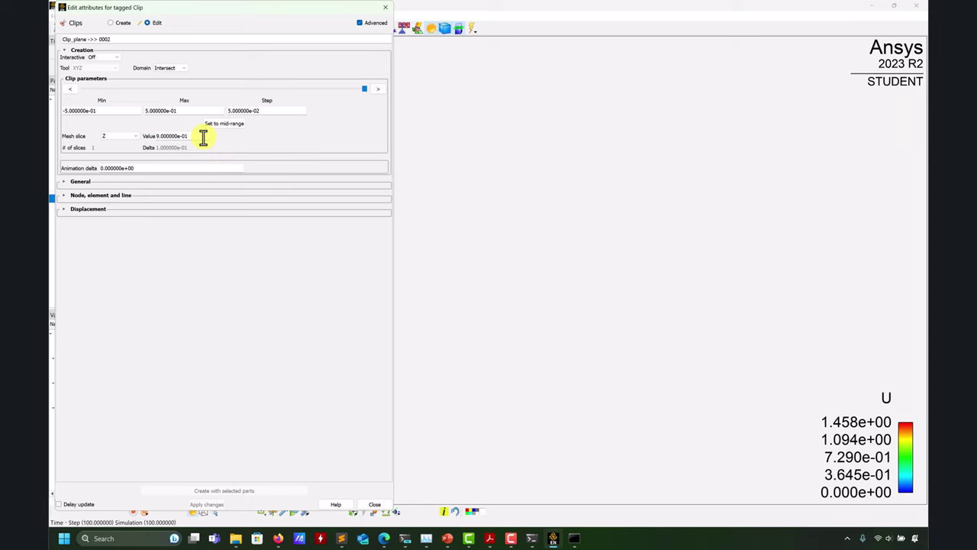
{"action": "left_click", "coordinate": [388, 8]}
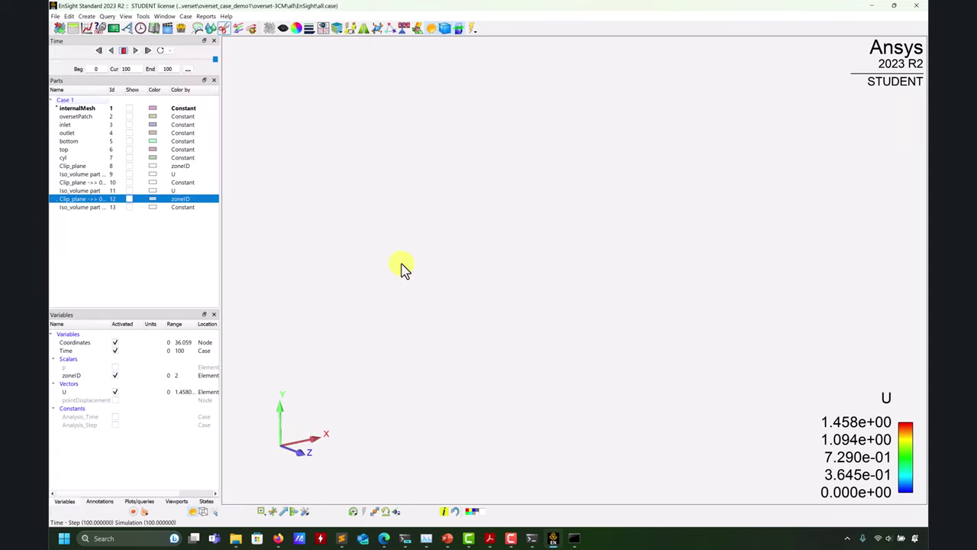
{"action": "left_click", "coordinate": [129, 198]}
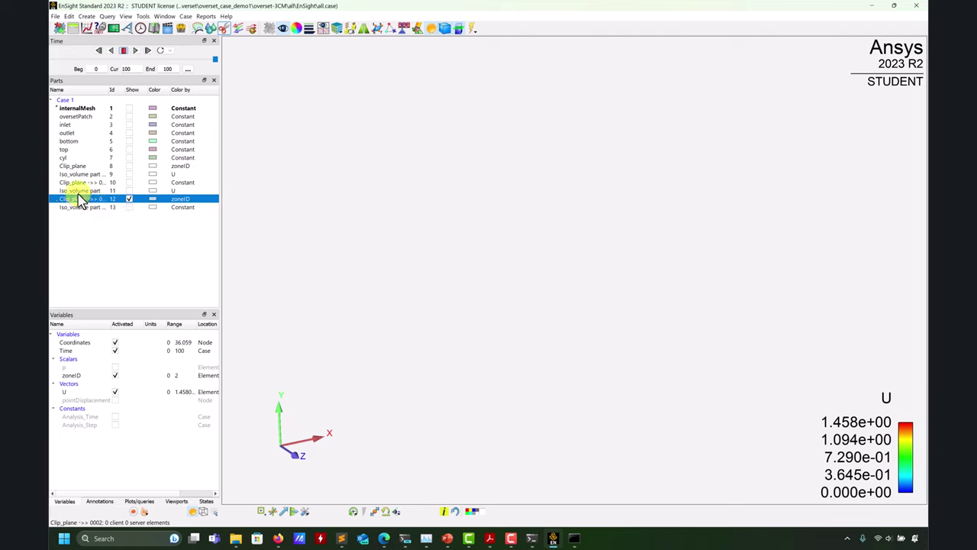
Review the settings of the original Clip_plane and the third clip plane
{"action": "left_click", "coordinate": [79, 171]}
{"action": "double_click", "coordinate": [75, 165]}
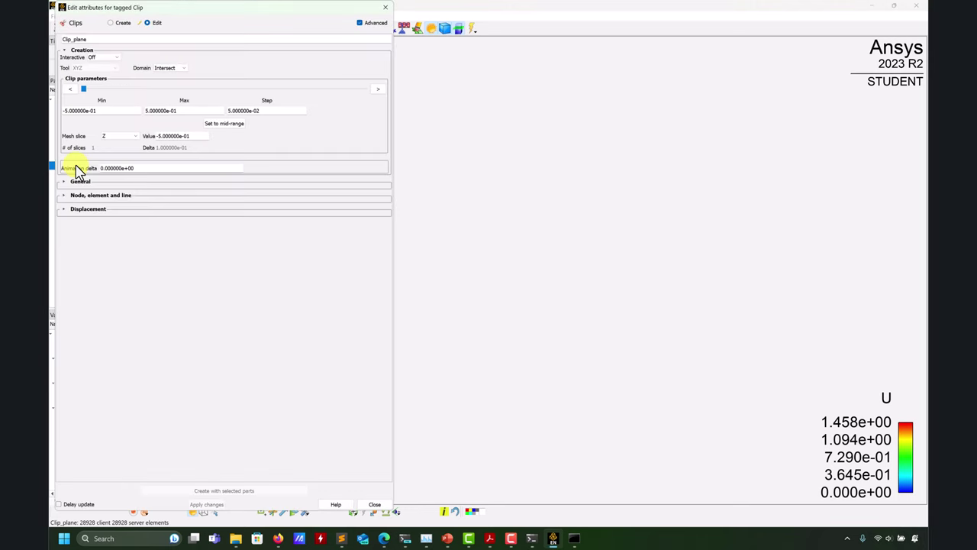
{"action": "left_click", "coordinate": [386, 9]}
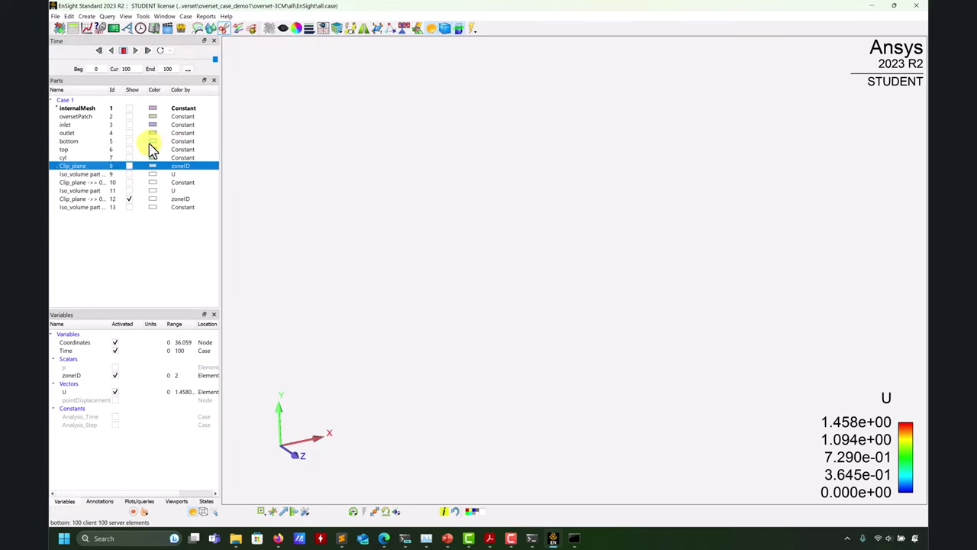
{"action": "double_click", "coordinate": [100, 199]}
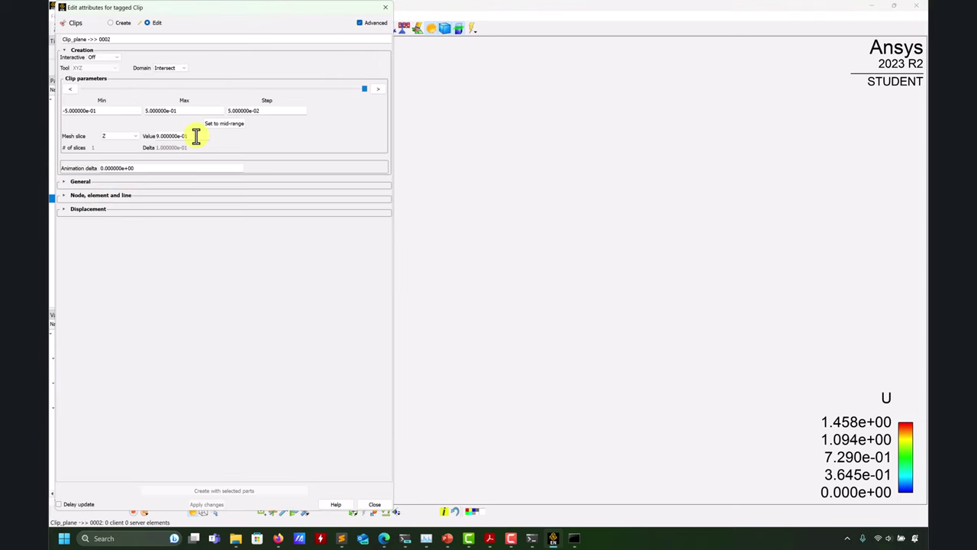
{"action": "left_click", "coordinate": [385, 8]}
Create a new Z clip plane of internalMesh at slice value 1
{"action": "left_click", "coordinate": [98, 108]}
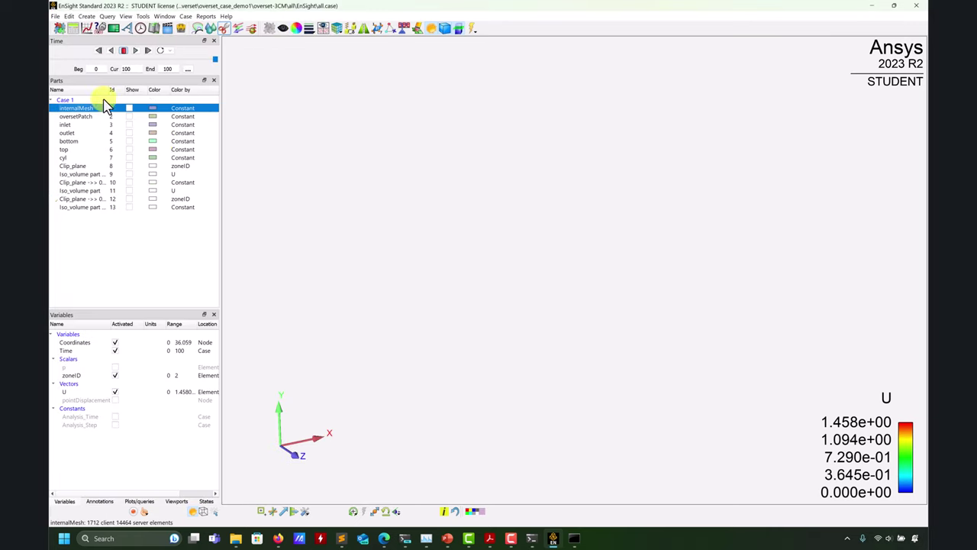
{"action": "left_click", "coordinate": [229, 29]}
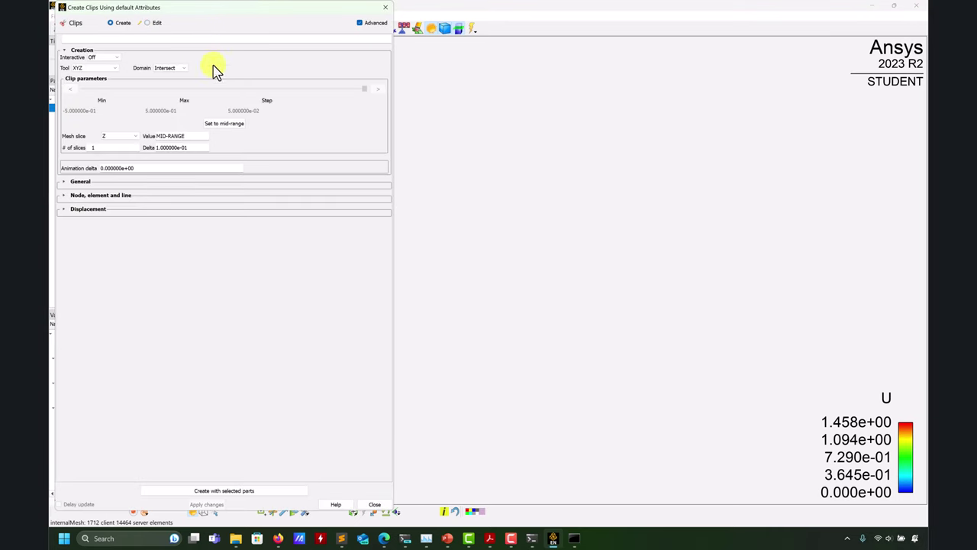
{"action": "left_click", "coordinate": [207, 491]}
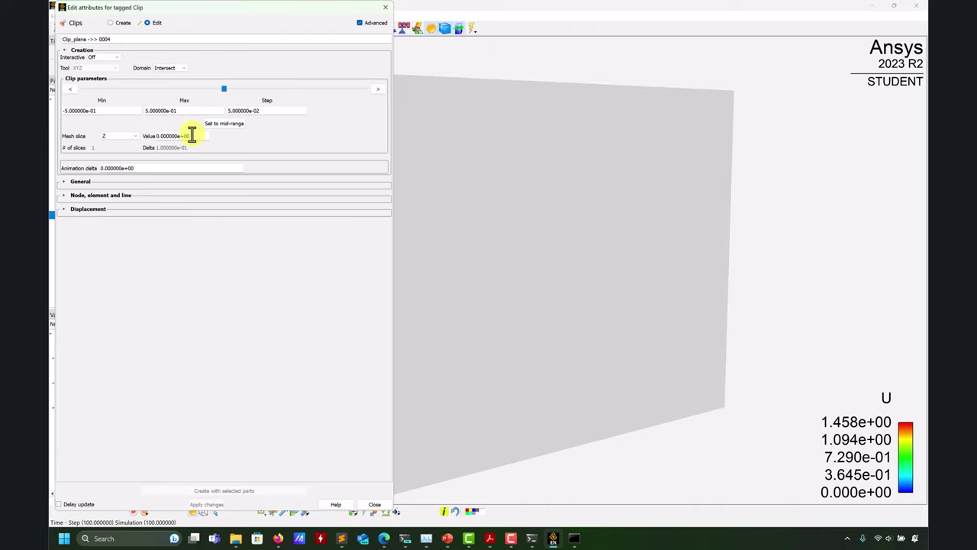
{"action": "left_click_drag", "start_coordinate": [194, 136], "coordinate": [82, 138]}
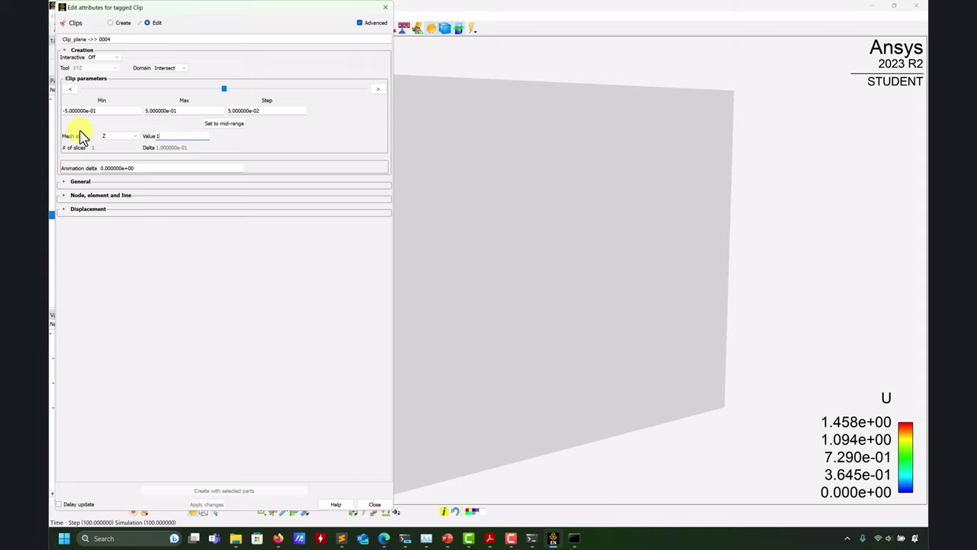
{"action": "type", "text": "1"}
{"action": "key", "text": "Return"}
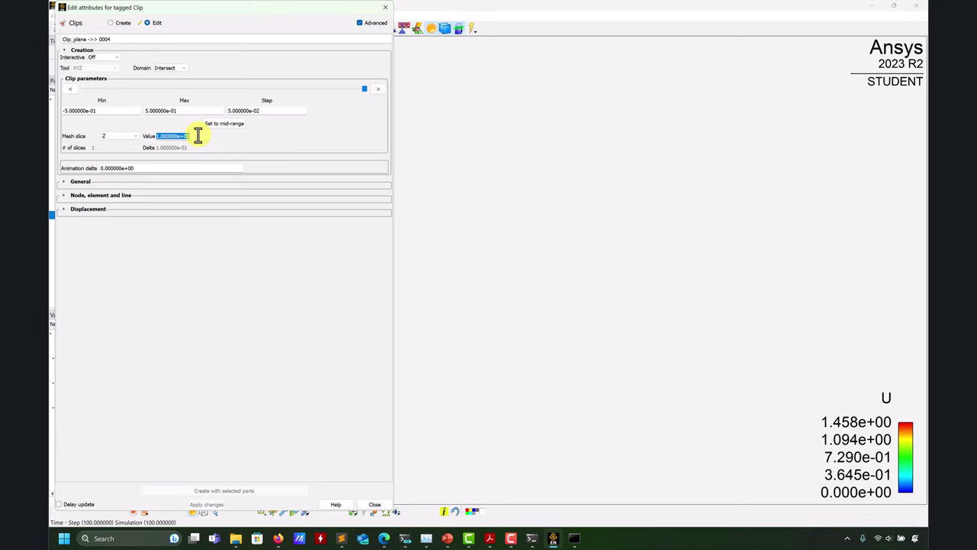
{"action": "left_click", "coordinate": [384, 7]}
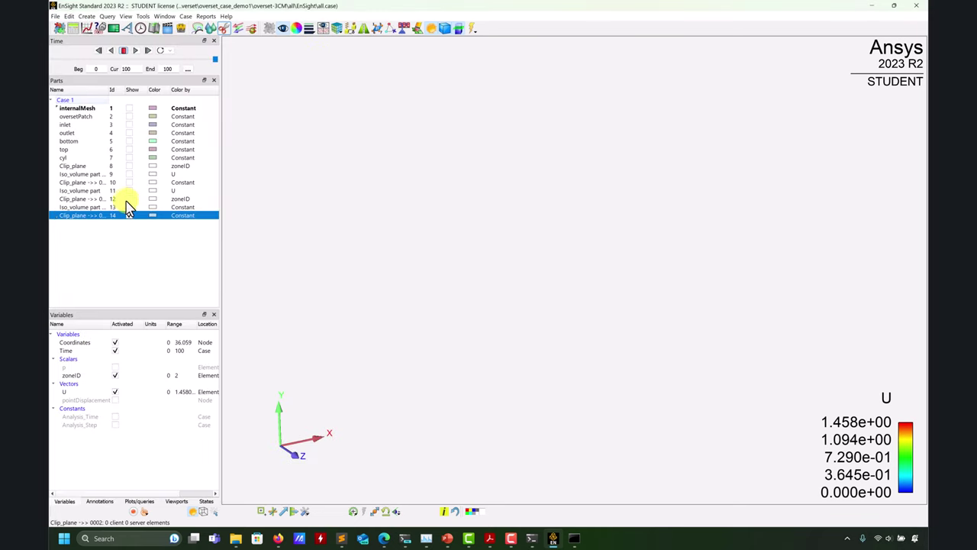
Set the original Clip_plane's animation delta to -5.000000e-01, copied from its Min value
{"action": "left_click", "coordinate": [95, 183]}
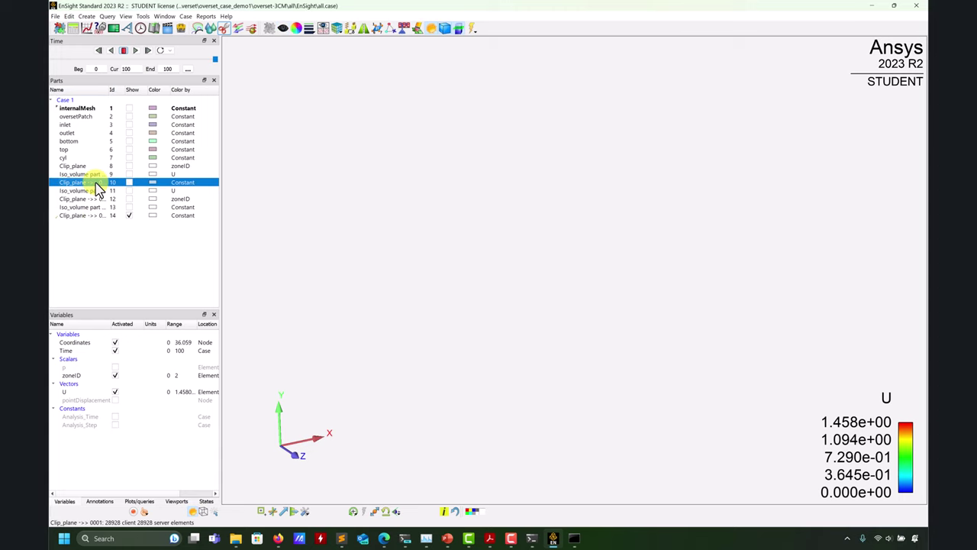
{"action": "double_click", "coordinate": [99, 177]}
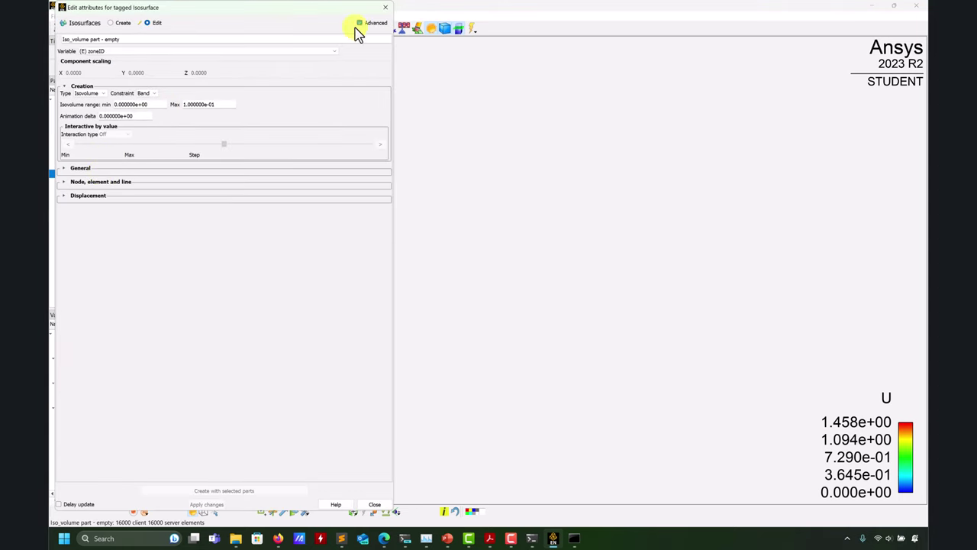
{"action": "left_click", "coordinate": [387, 7]}
{"action": "double_click", "coordinate": [81, 165]}
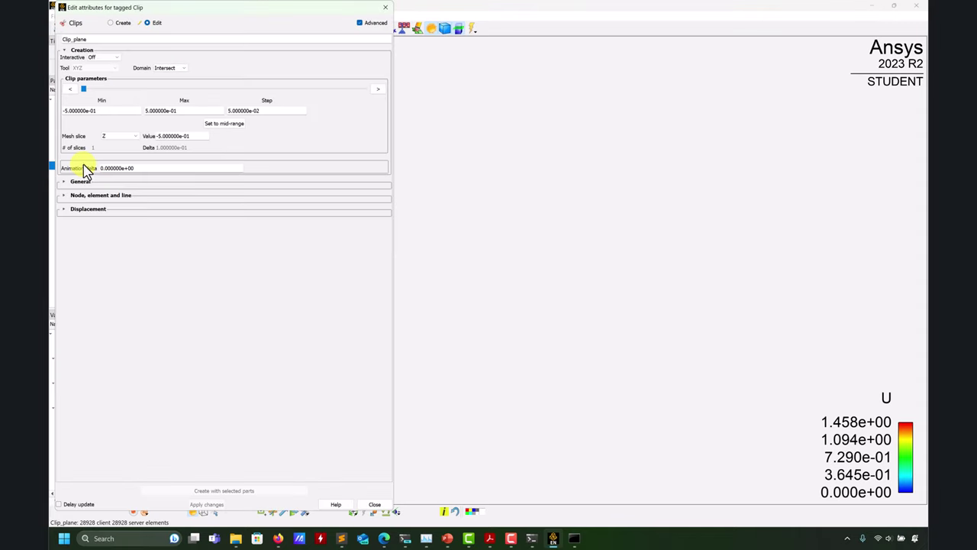
{"action": "triple_click", "coordinate": [134, 113]}
{"action": "key", "text": "ctrl+c"}
{"action": "triple_click", "coordinate": [129, 167]}
{"action": "key", "text": "ctrl+v"}
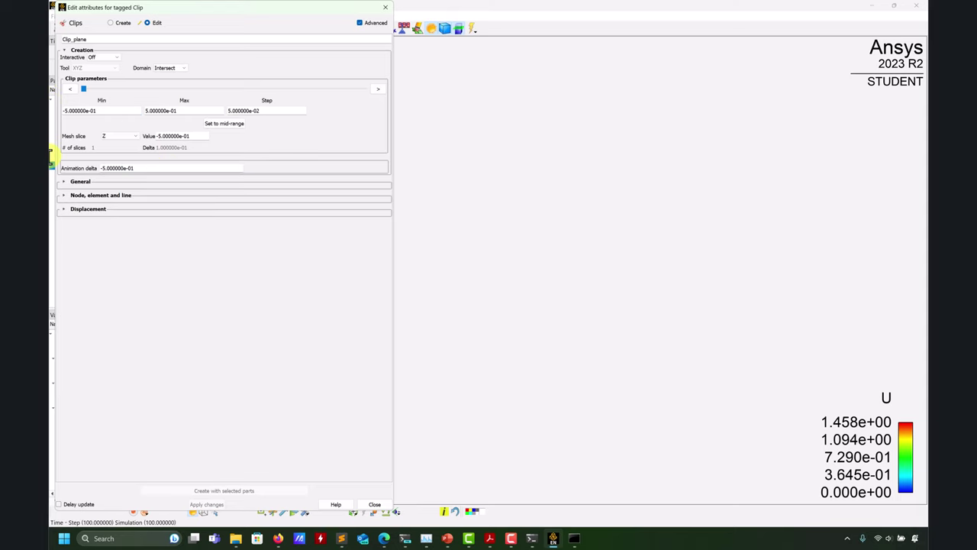
{"action": "left_click", "coordinate": [384, 7]}
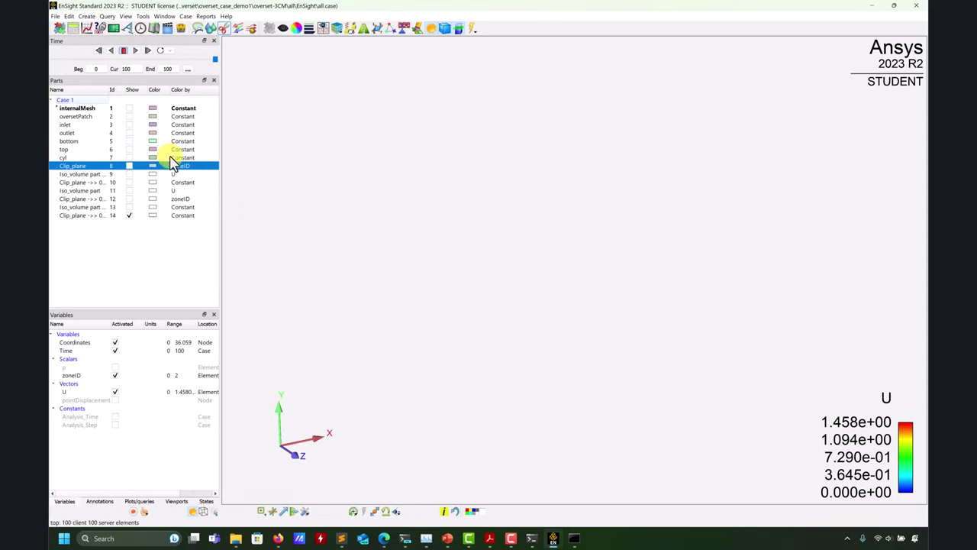
Check the first derived clip plane, then begin editing Clip_plane 0002's slice value
{"action": "double_click", "coordinate": [84, 182]}
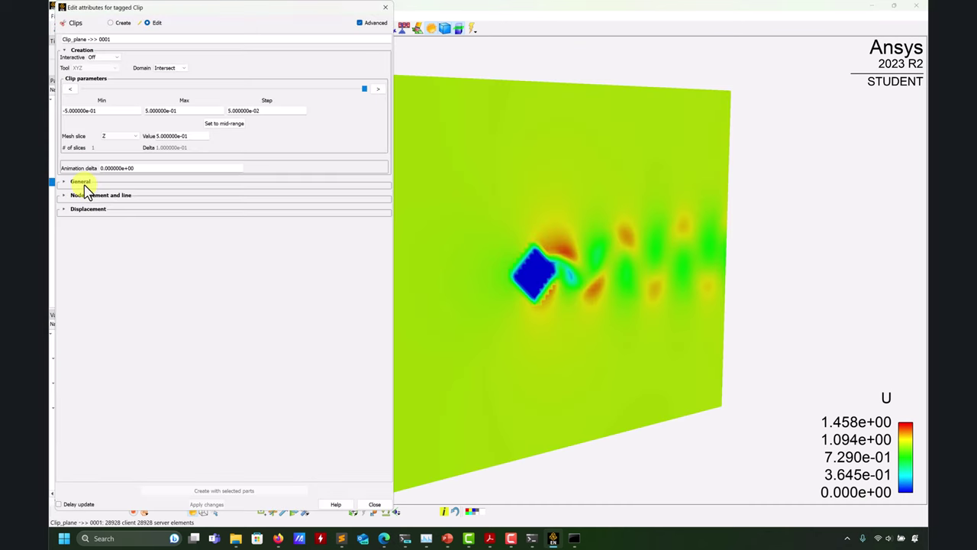
{"action": "left_click", "coordinate": [383, 8]}
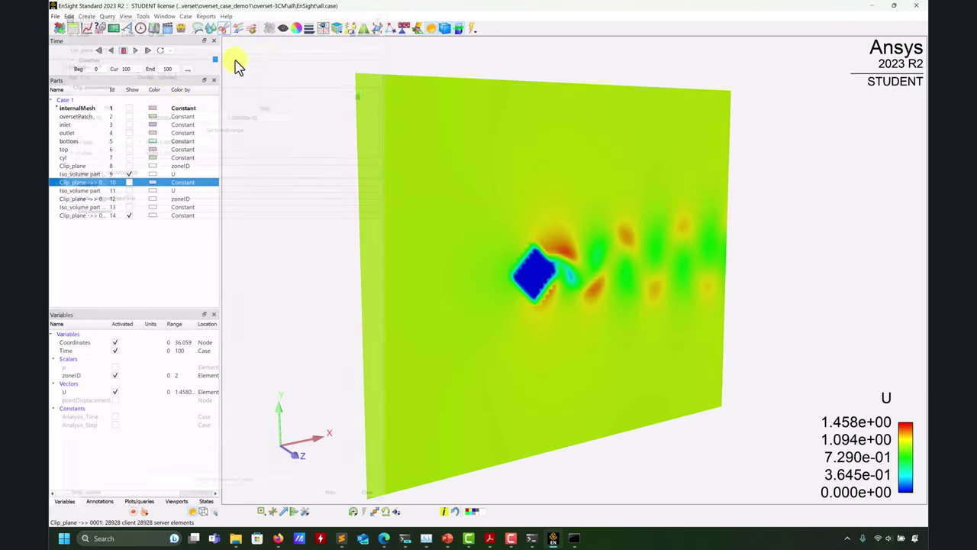
{"action": "double_click", "coordinate": [82, 200]}
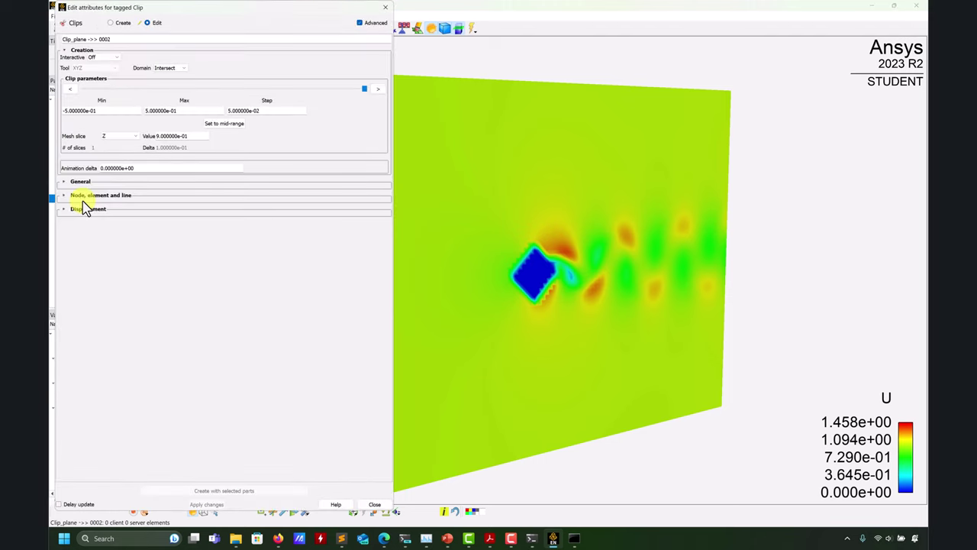
{"action": "left_click", "coordinate": [201, 138]}
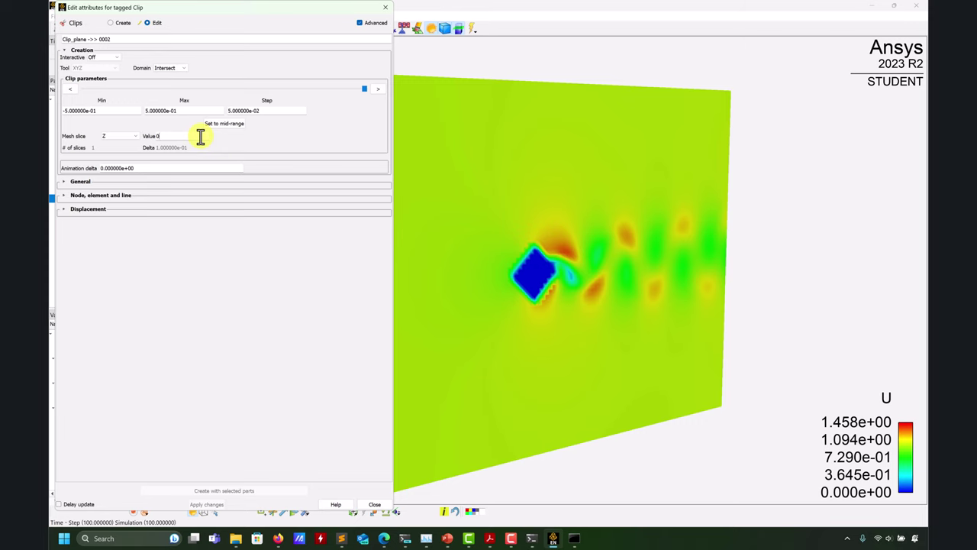
Hide the newest clip plane, iso-volume 9 and Clip_plane, then select all clip and iso parts
{"action": "left_click", "coordinate": [384, 7]}
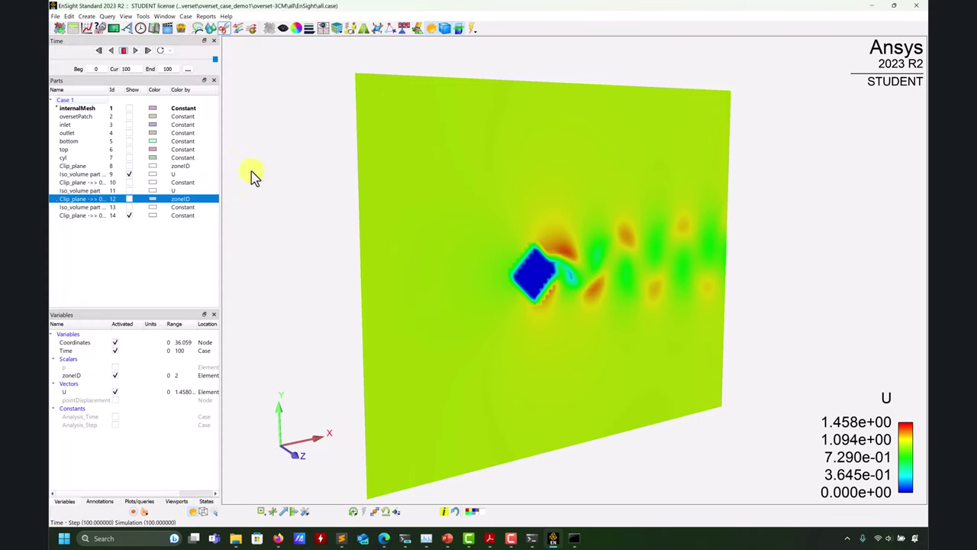
{"action": "left_click", "coordinate": [120, 215]}
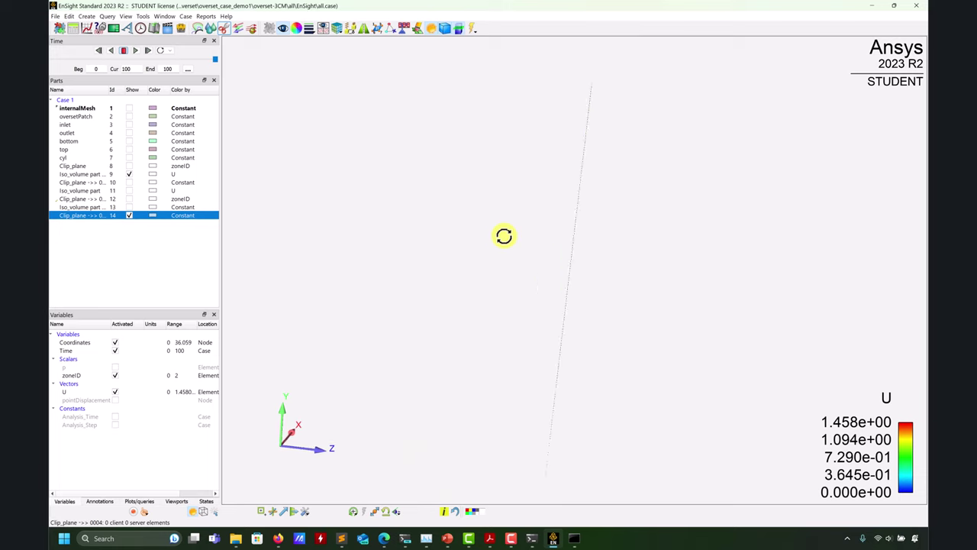
{"action": "left_click", "coordinate": [129, 215]}
{"action": "left_click", "coordinate": [129, 174]}
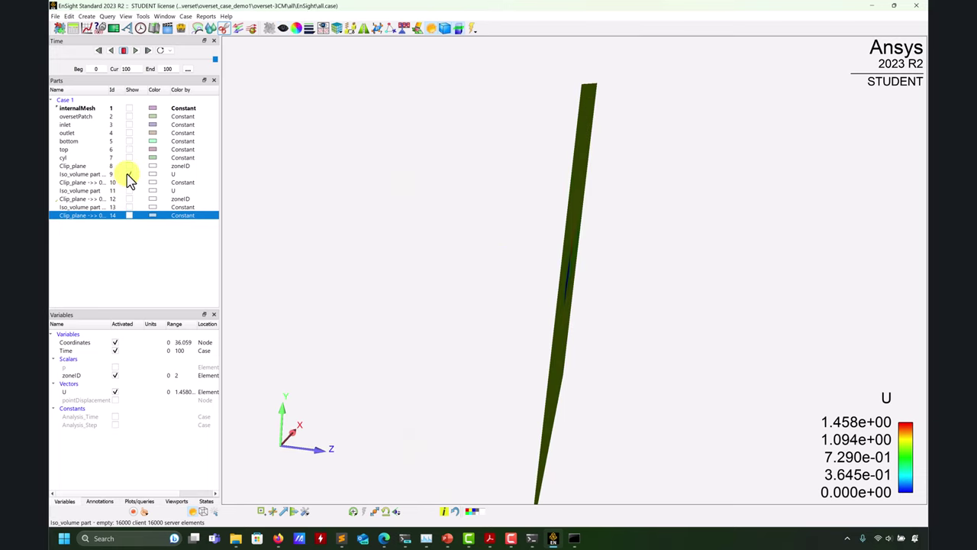
{"action": "left_click", "coordinate": [129, 166]}
{"action": "left_click_drag", "start_coordinate": [473, 222], "coordinate": [324, 216]}
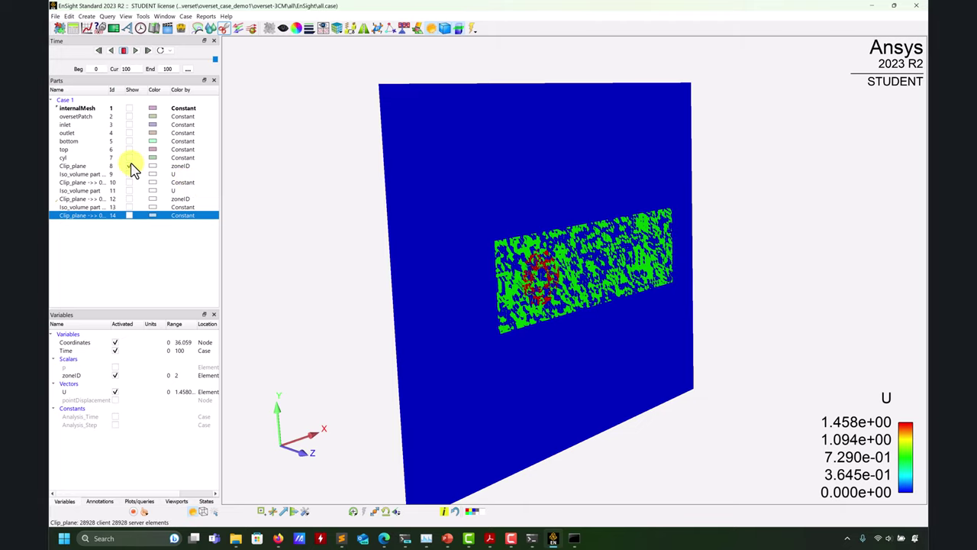
{"action": "left_click", "coordinate": [131, 167]}
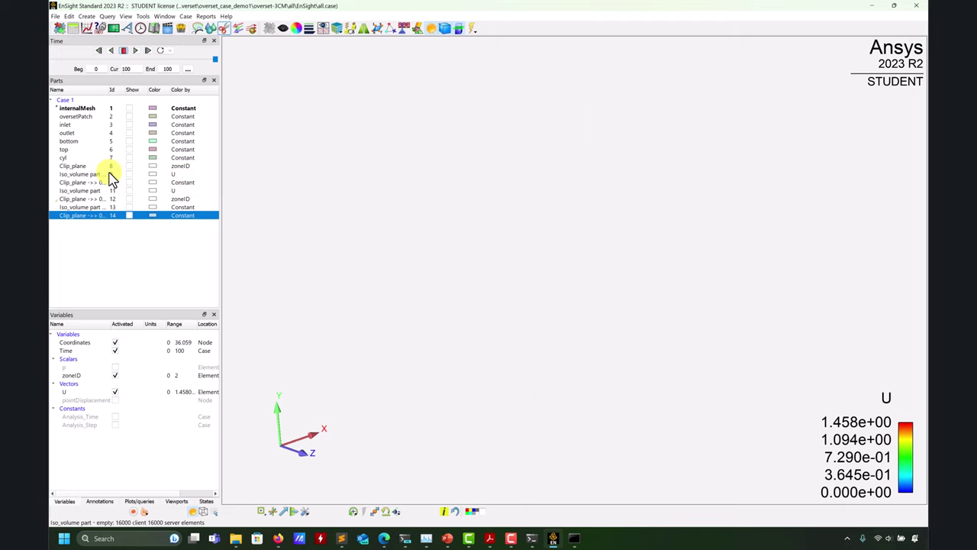
{"action": "left_click", "coordinate": [77, 166]}
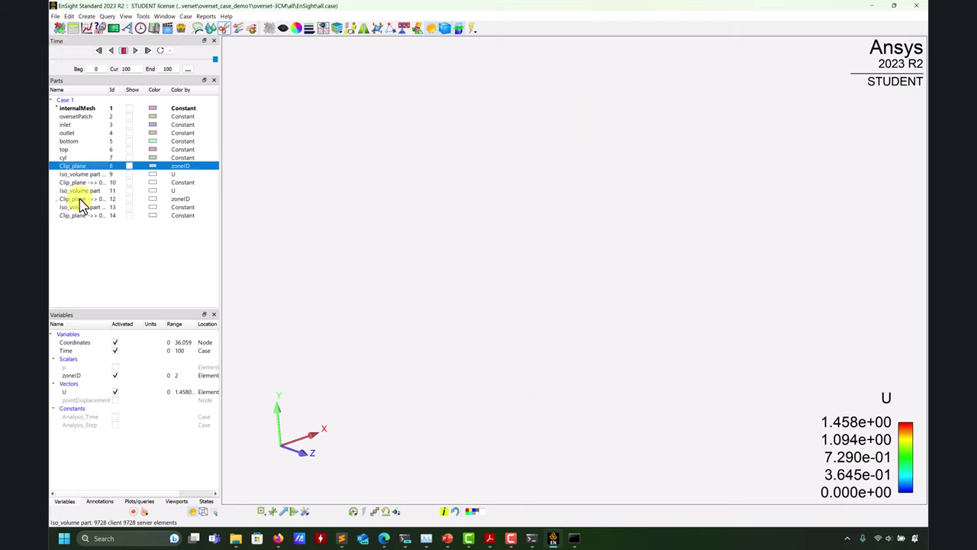
{"action": "left_click", "coordinate": [81, 216], "text": "shift"}
Delete the selected clip and iso-volume parts 8–14
{"action": "right_click", "coordinate": [84, 216]}
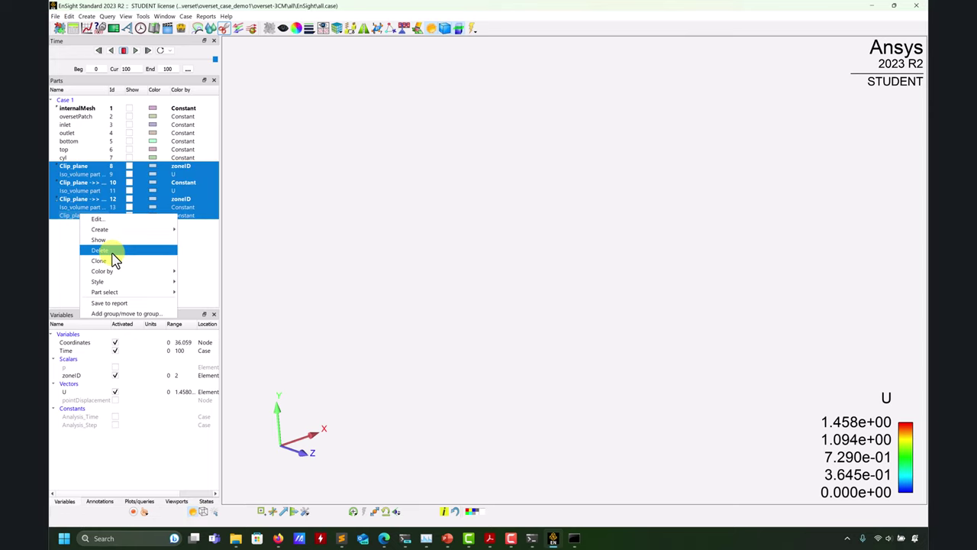
{"action": "left_click", "coordinate": [107, 251]}
{"action": "left_click", "coordinate": [487, 282]}
Create a new Z clip plane of internalMesh with delta -0.2
{"action": "left_click", "coordinate": [86, 108]}
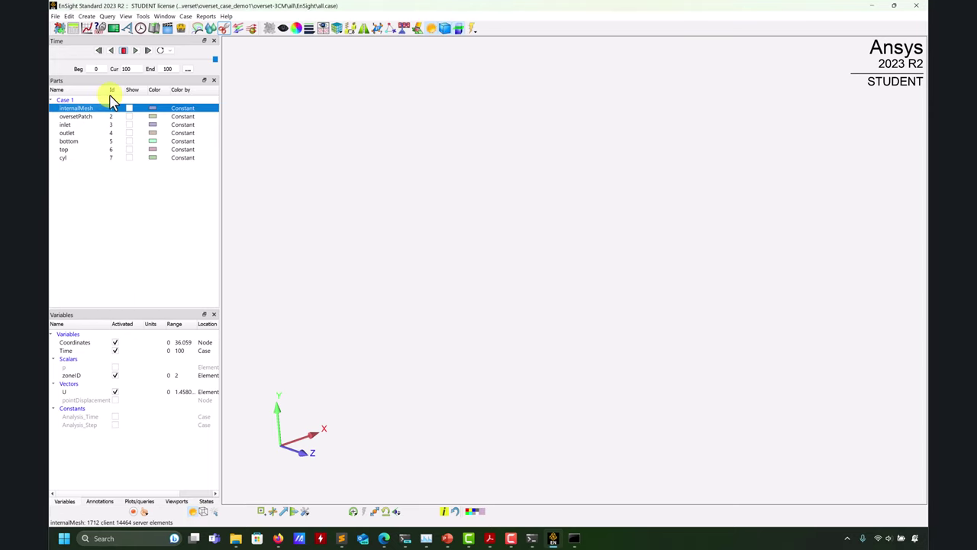
{"action": "left_click", "coordinate": [222, 29]}
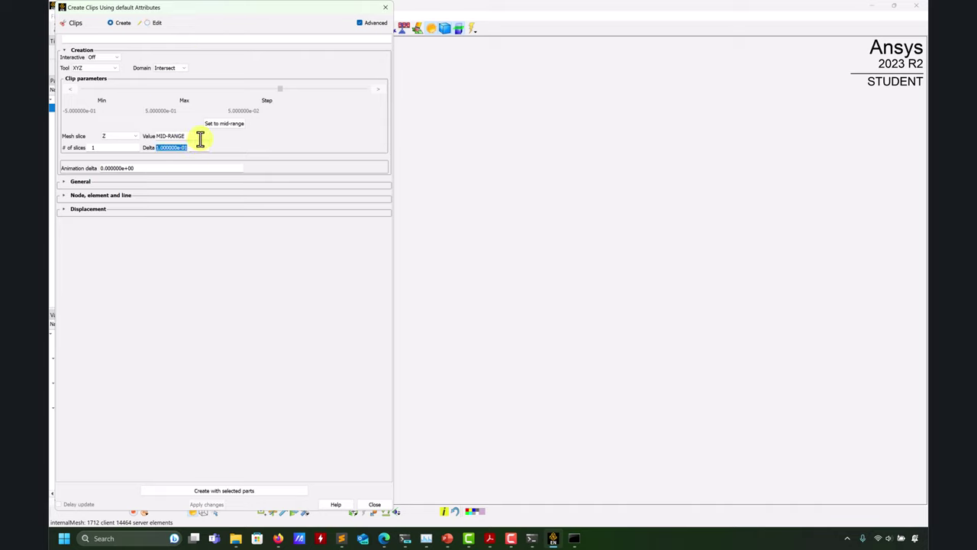
{"action": "left_click", "coordinate": [192, 147]}
{"action": "left_click_drag", "start_coordinate": [182, 147], "coordinate": [115, 150]}
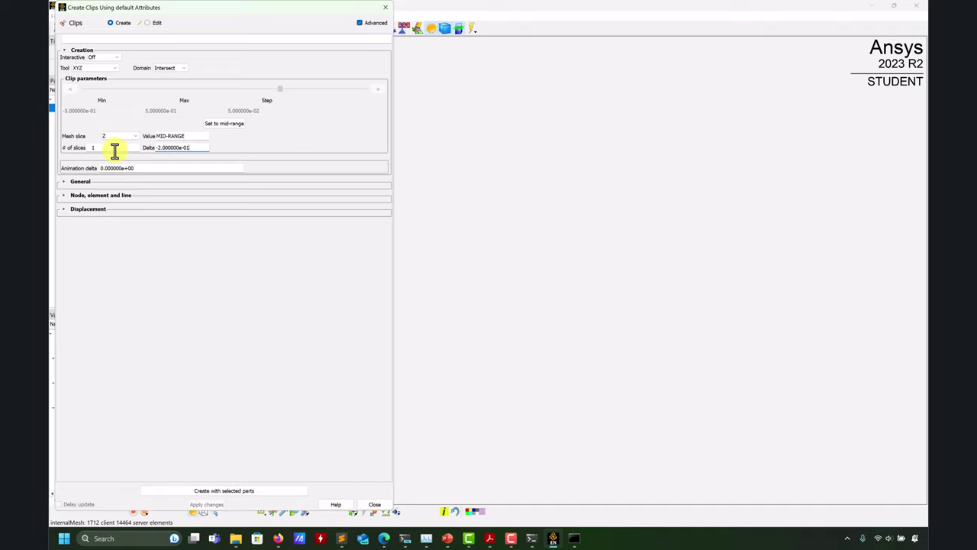
{"action": "left_click", "coordinate": [234, 490]}
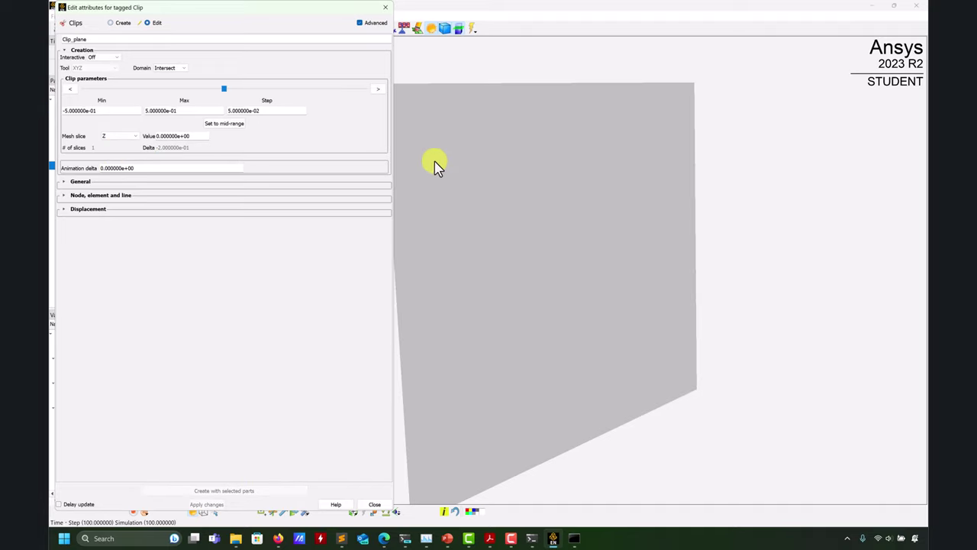
{"action": "left_click", "coordinate": [384, 7]}
Create an iso-volume part with a minimum value of 0
{"action": "left_click", "coordinate": [283, 28]}
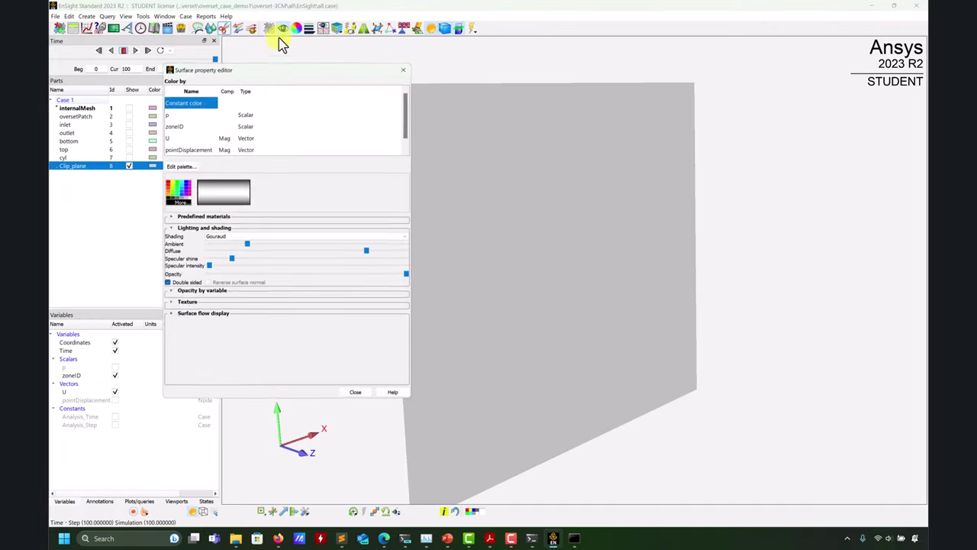
{"action": "left_click", "coordinate": [407, 66]}
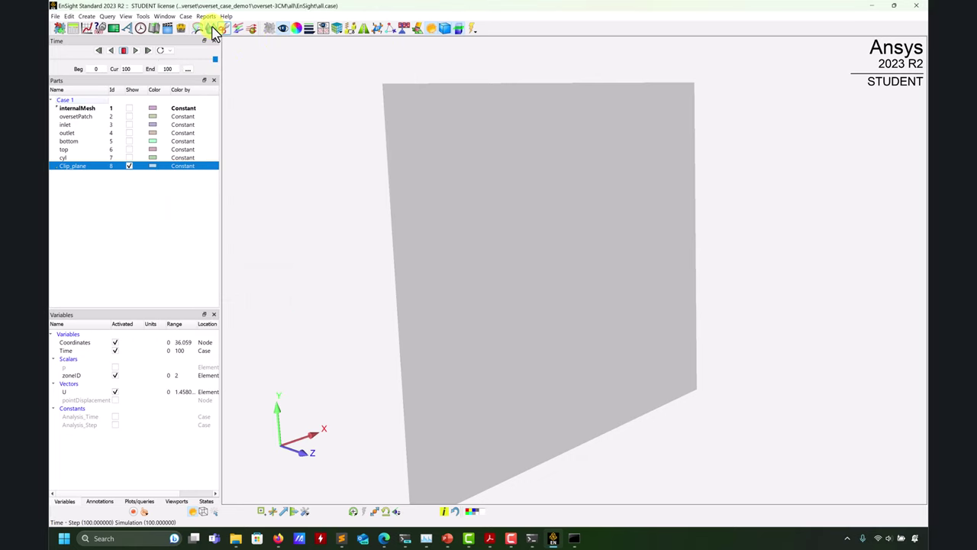
{"action": "left_click", "coordinate": [212, 29]}
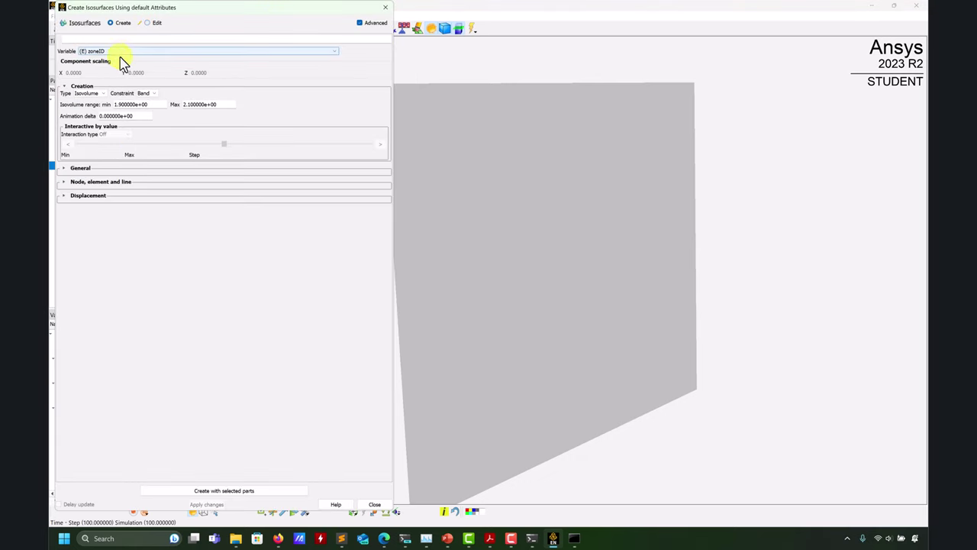
{"action": "left_click_drag", "start_coordinate": [165, 106], "coordinate": [51, 87]}
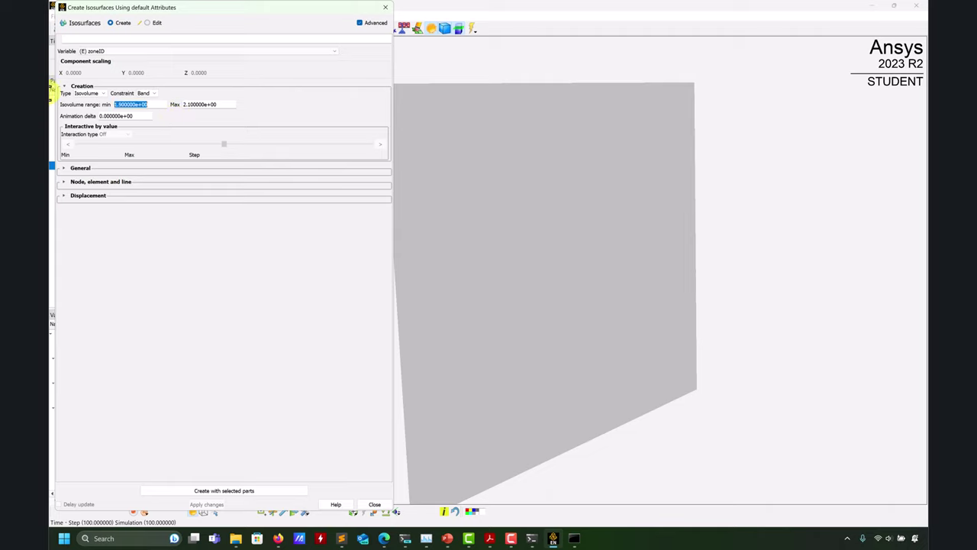
{"action": "type", "text": "0"}
{"action": "key", "text": "Return"}
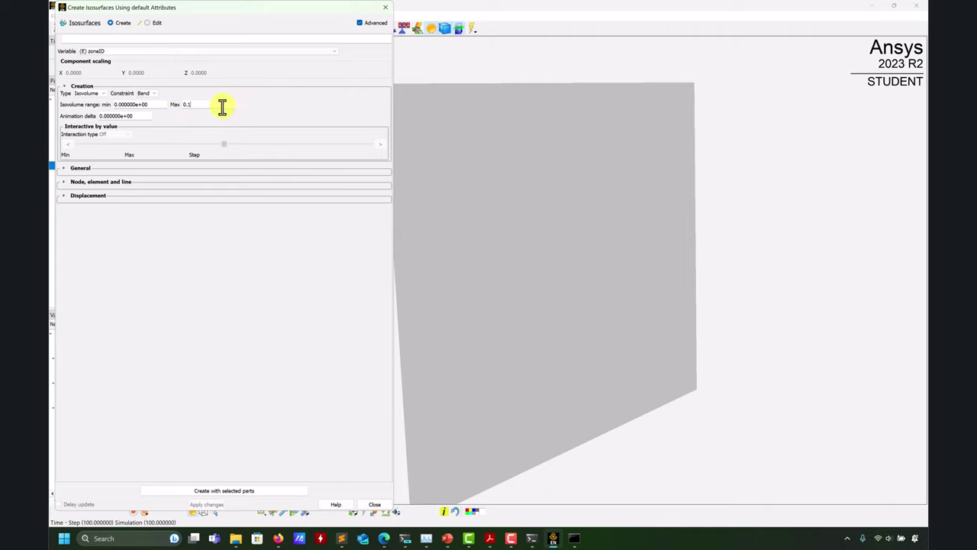
{"action": "left_click", "coordinate": [280, 489]}
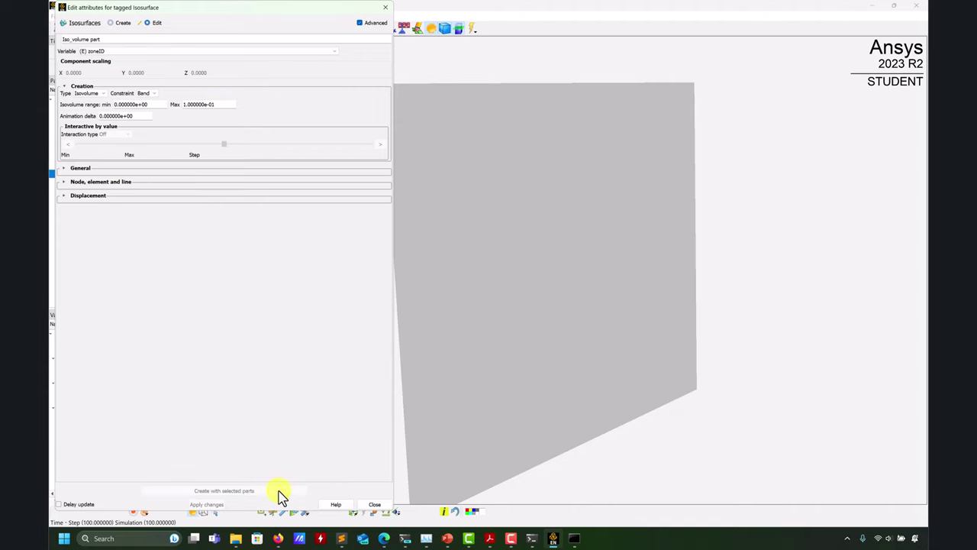
{"action": "left_click", "coordinate": [385, 7]}
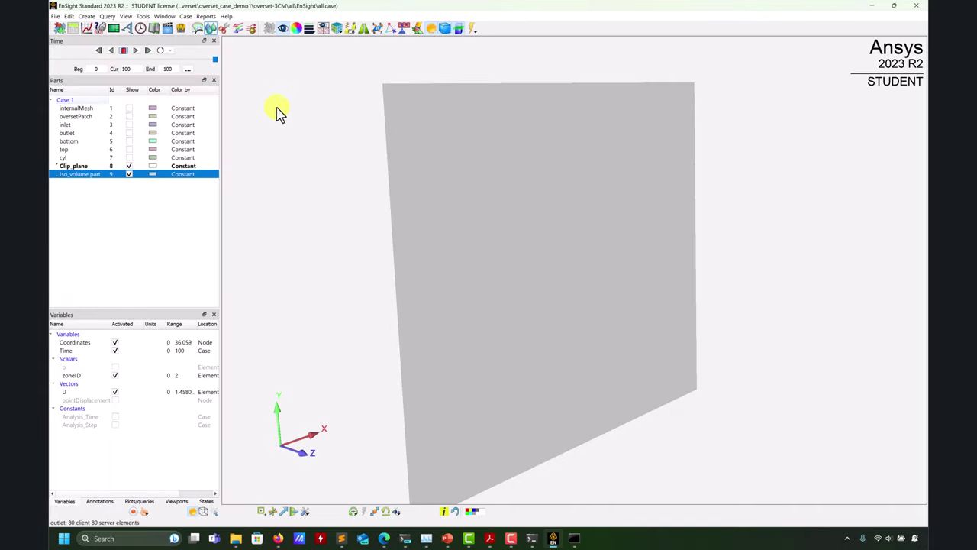
Colour the iso-volume part by zoneID
{"action": "left_click", "coordinate": [297, 28]}
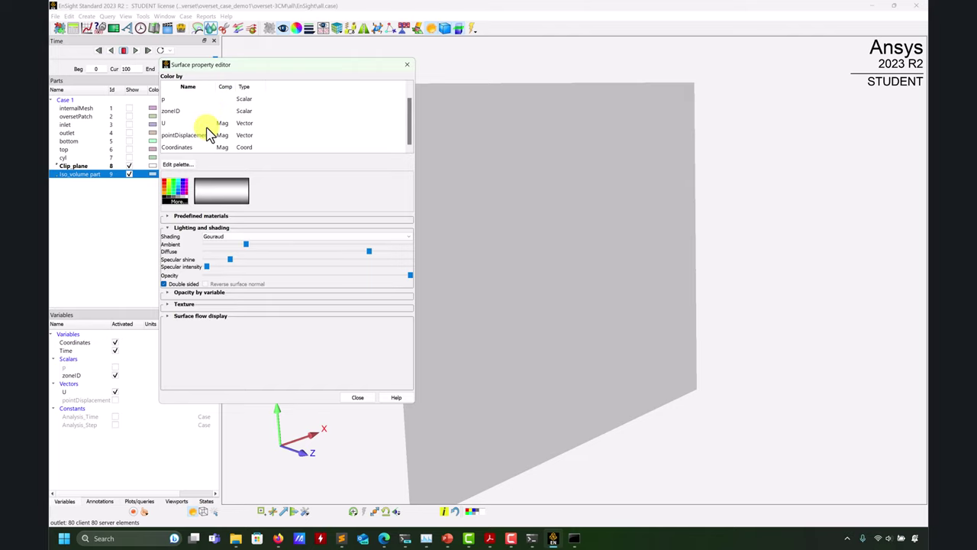
{"action": "scroll", "coordinate": [197, 138], "scroll_direction": "down", "scroll_amount": 1}
{"action": "left_click", "coordinate": [406, 65]}
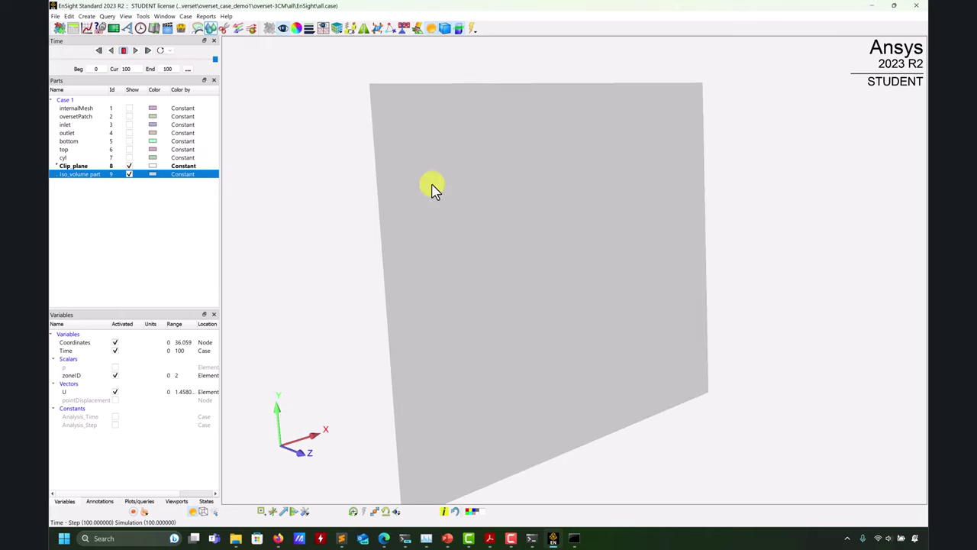
{"action": "left_click", "coordinate": [126, 175]}
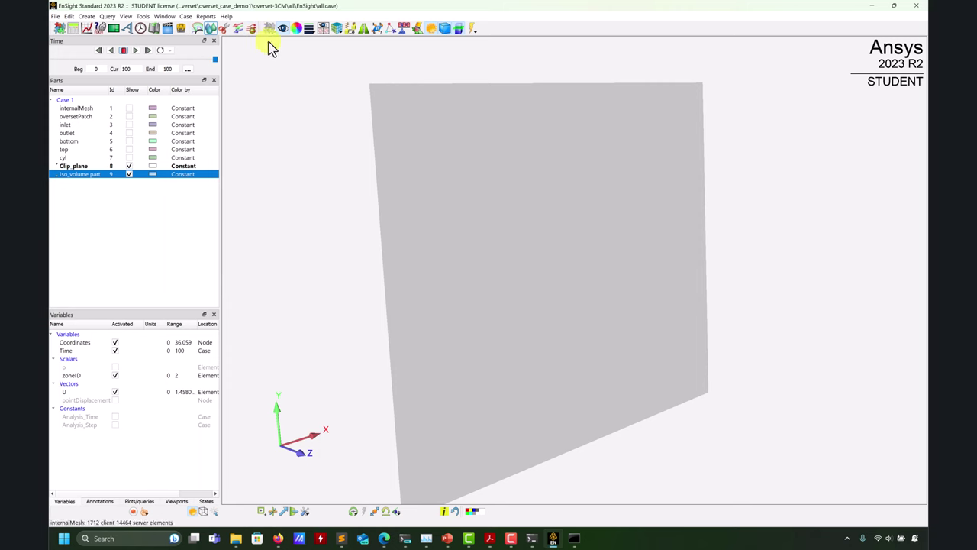
{"action": "left_click", "coordinate": [296, 29]}
{"action": "left_click", "coordinate": [172, 111]}
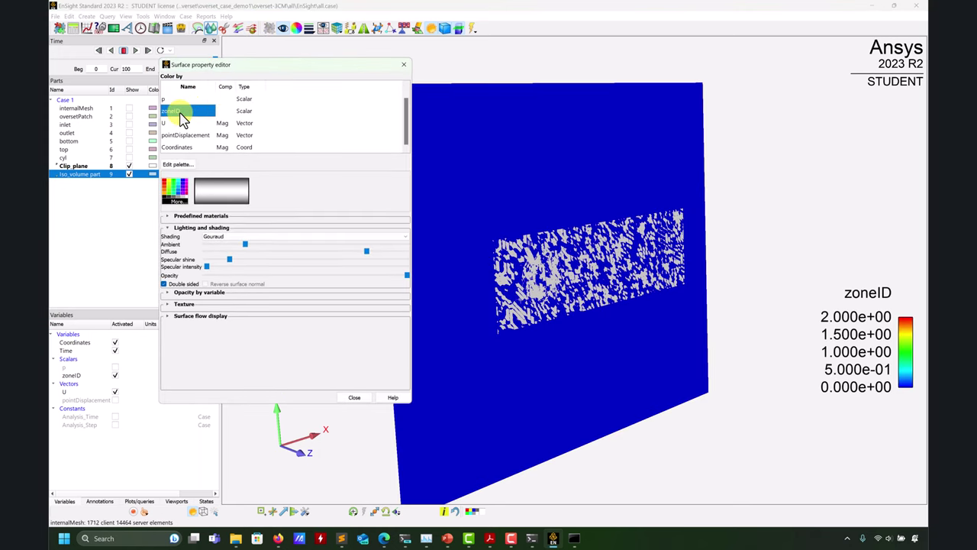
{"action": "left_click", "coordinate": [403, 69]}
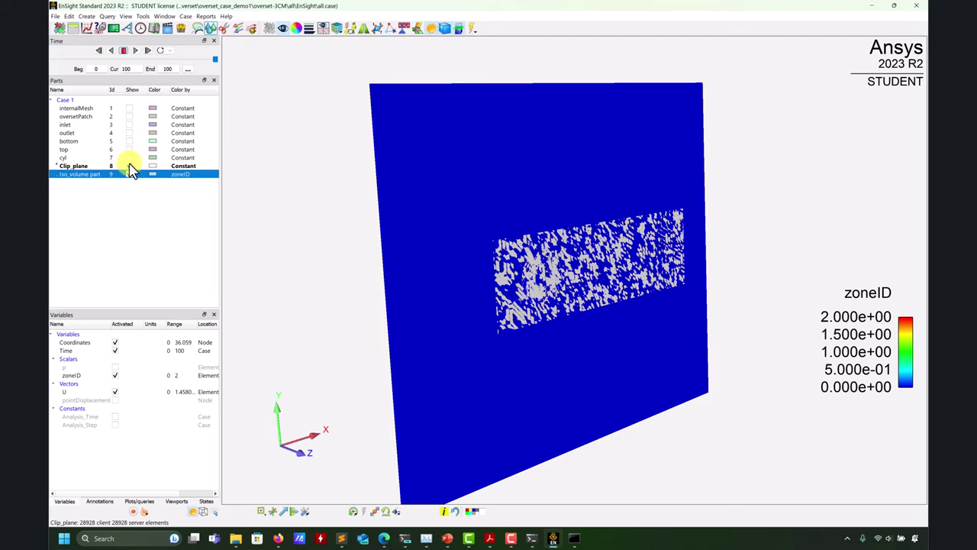
Hide the clip plane and select internalMesh for a new clip
{"action": "left_click", "coordinate": [129, 165]}
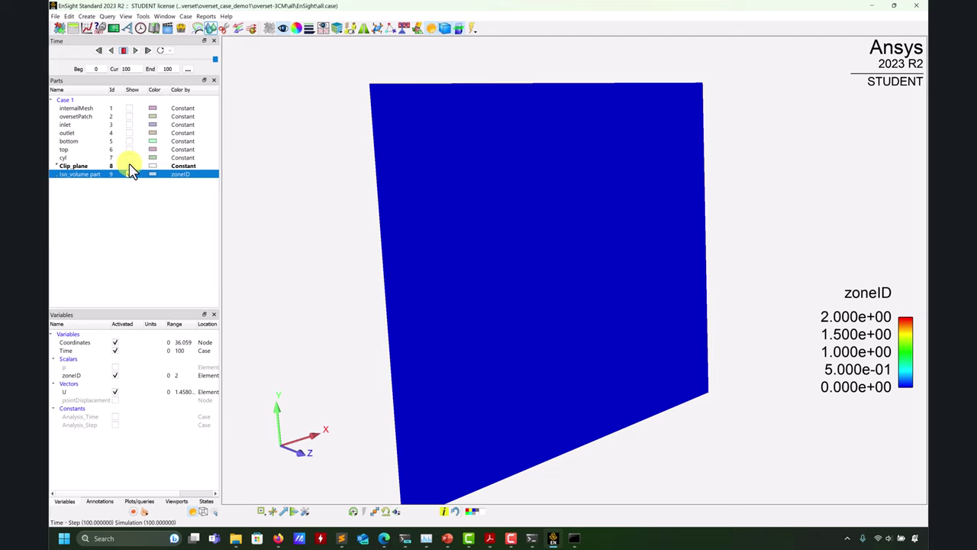
{"action": "left_click", "coordinate": [80, 108]}
{"action": "left_click", "coordinate": [229, 30]}
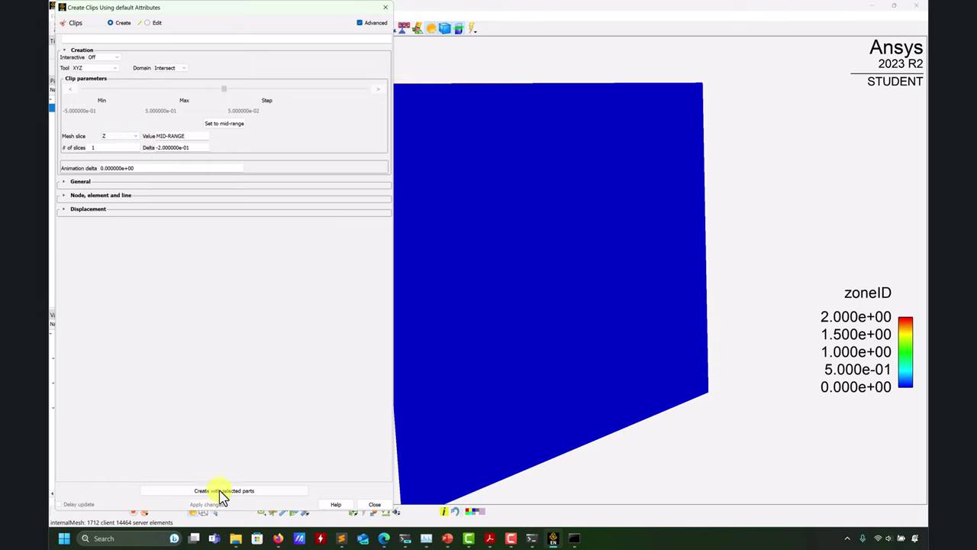
Create a new Z clip plane through internalMesh
{"action": "left_click_drag", "start_coordinate": [189, 147], "coordinate": [100, 145]}
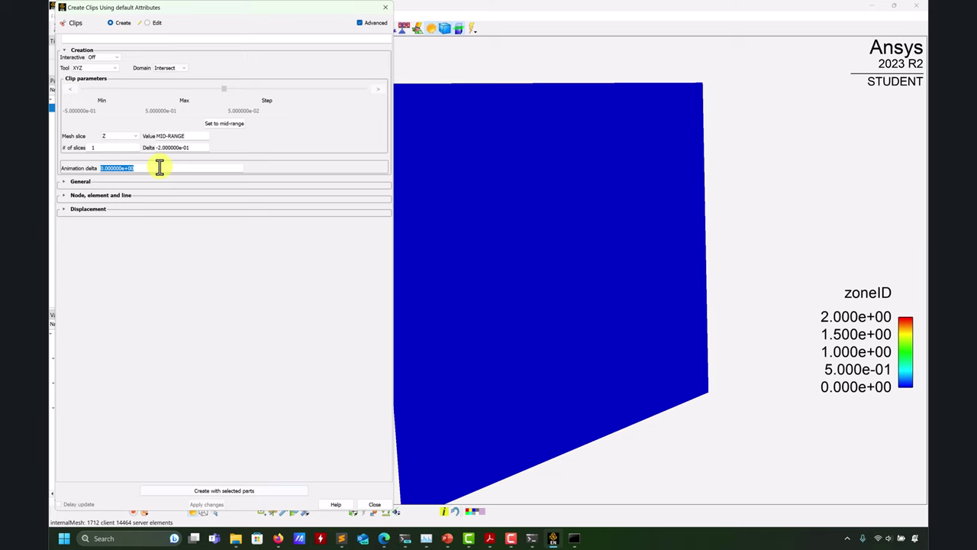
{"action": "left_click_drag", "start_coordinate": [188, 137], "coordinate": [156, 136]}
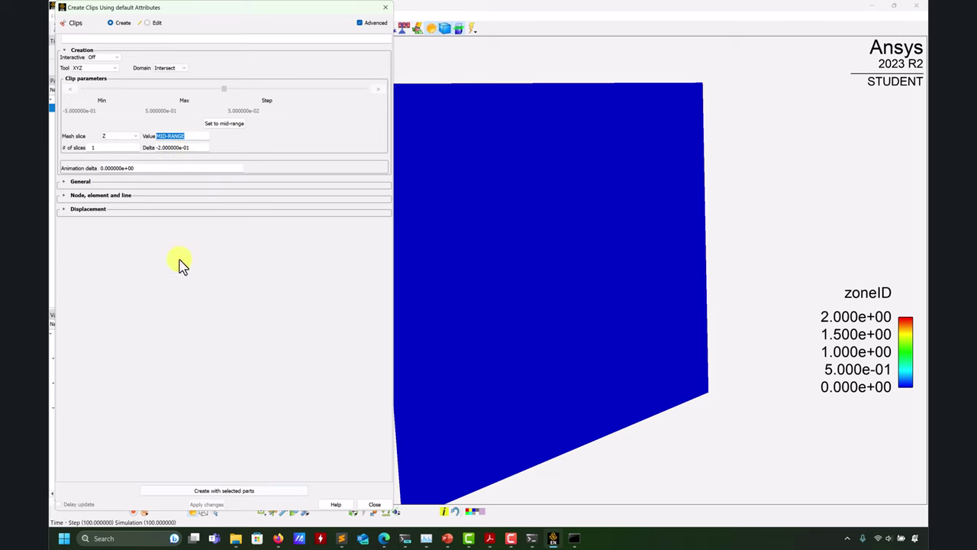
{"action": "left_click", "coordinate": [238, 492]}
{"action": "left_click", "coordinate": [385, 7]}
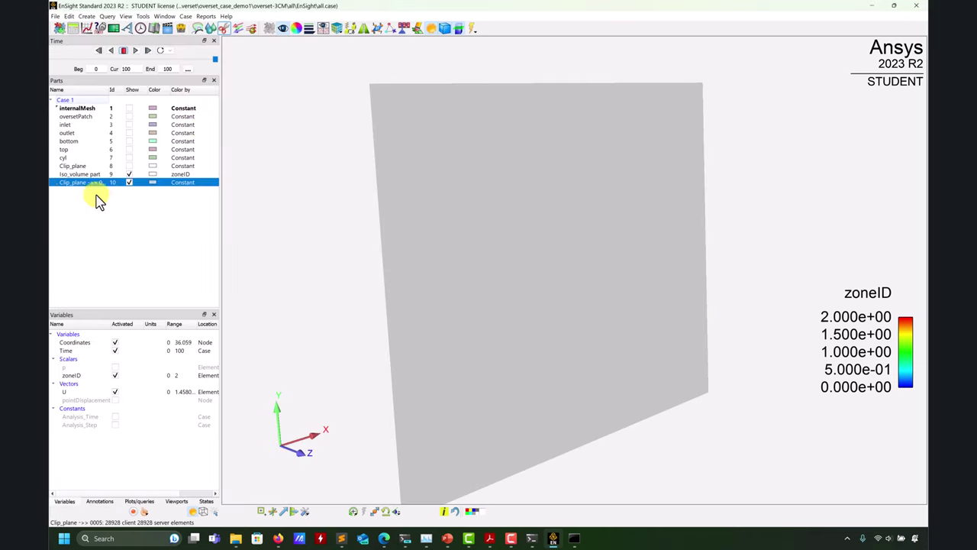
Create a zoneID iso-volume spanning 0.9 to 1.1
{"action": "left_click", "coordinate": [214, 28]}
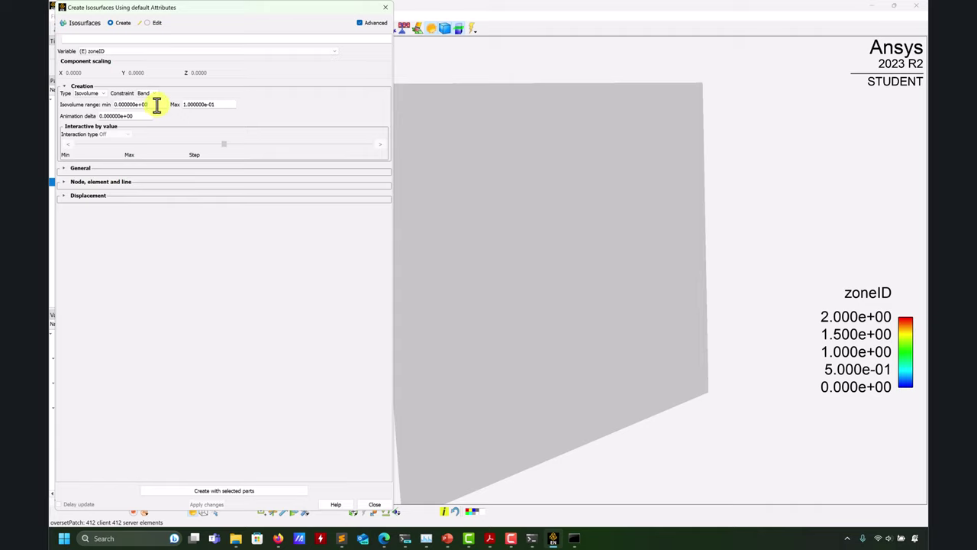
{"action": "type", "text": "0.9"}
{"action": "key", "text": "Return"}
{"action": "left_click_drag", "start_coordinate": [206, 105], "coordinate": [217, 105]}
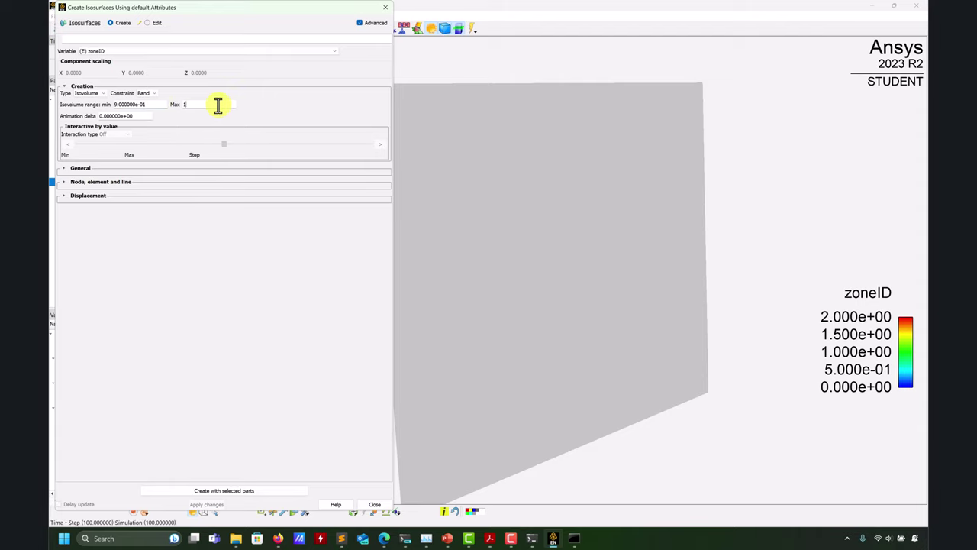
{"action": "left_click", "coordinate": [283, 491]}
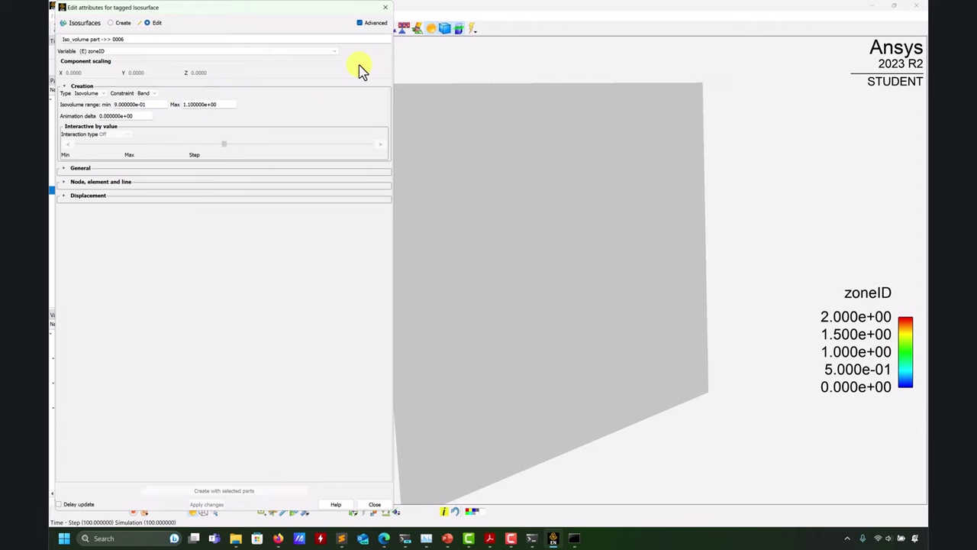
{"action": "left_click", "coordinate": [387, 11]}
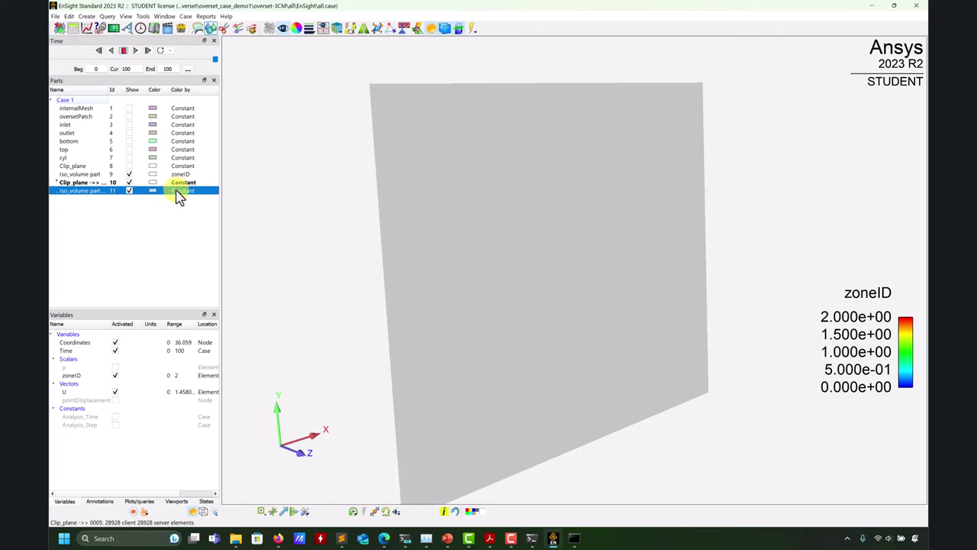
Compare the new iso-volume with the original zoneID iso-volume 9 from a rotated view
{"action": "left_click", "coordinate": [129, 184]}
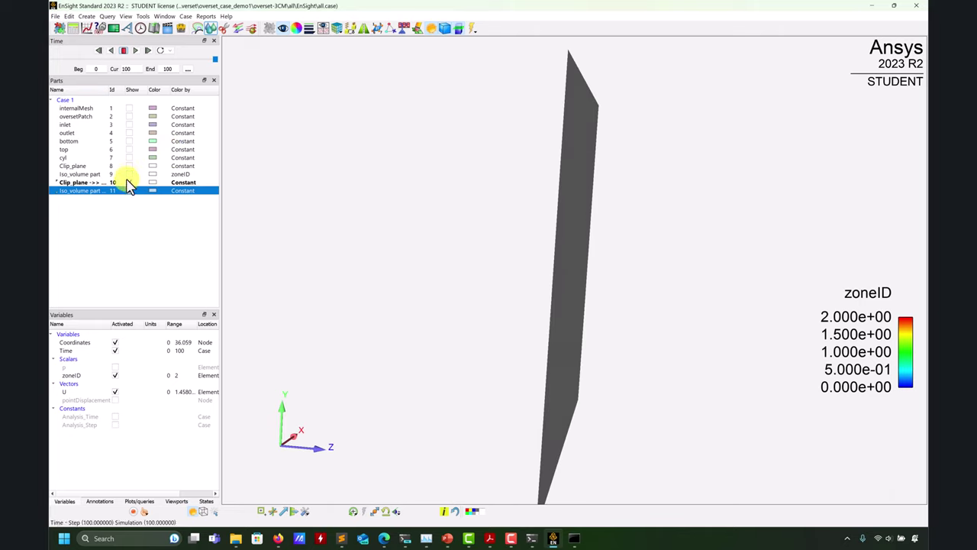
{"action": "left_click", "coordinate": [130, 174]}
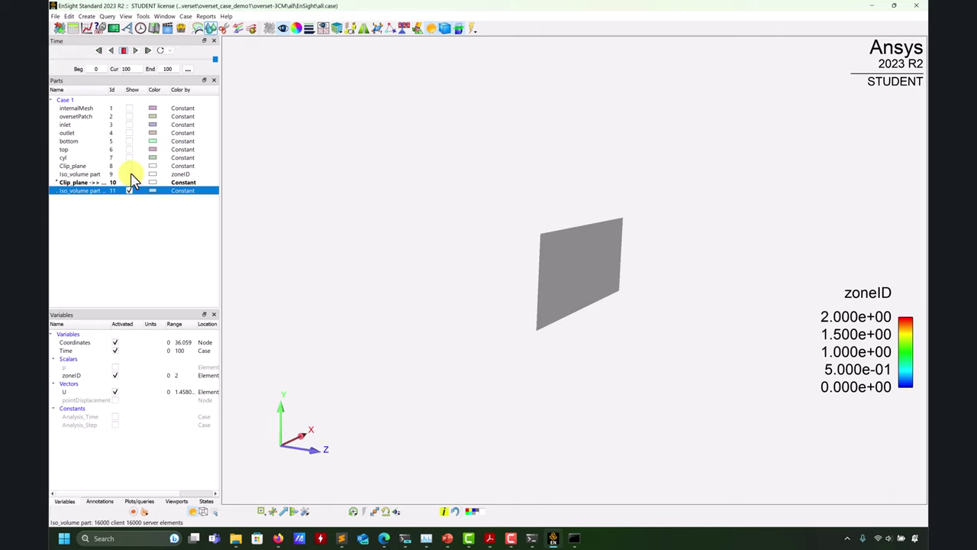
{"action": "mouse_move", "coordinate": [527, 243]}
{"action": "left_mouse_down"}
{"action": "mouse_move", "coordinate": [545, 240]}
{"action": "mouse_move", "coordinate": [410, 247]}
{"action": "mouse_move", "coordinate": [612, 304]}
{"action": "mouse_move", "coordinate": [692, 292]}
{"action": "mouse_move", "coordinate": [534, 229]}
{"action": "left_mouse_up"}
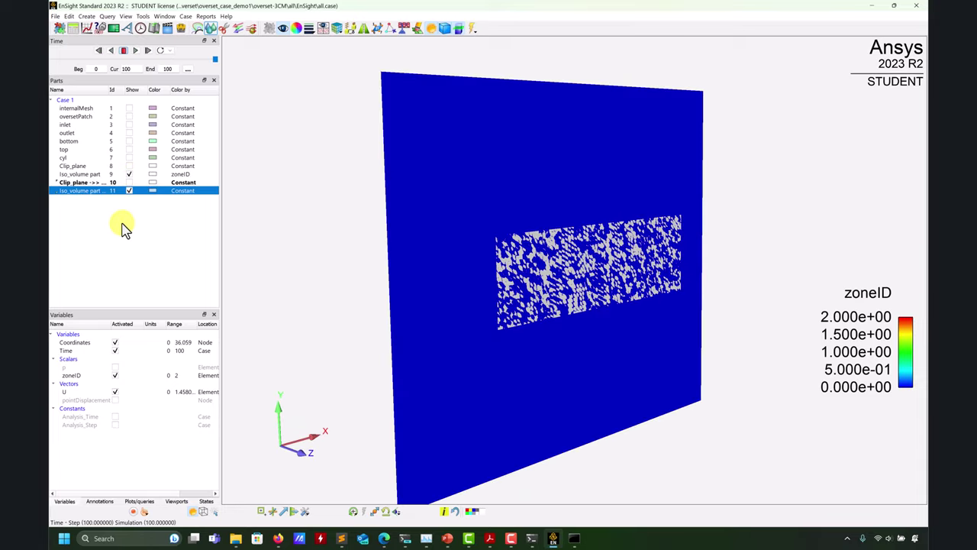
{"action": "left_click_drag", "start_coordinate": [489, 252], "coordinate": [369, 233]}
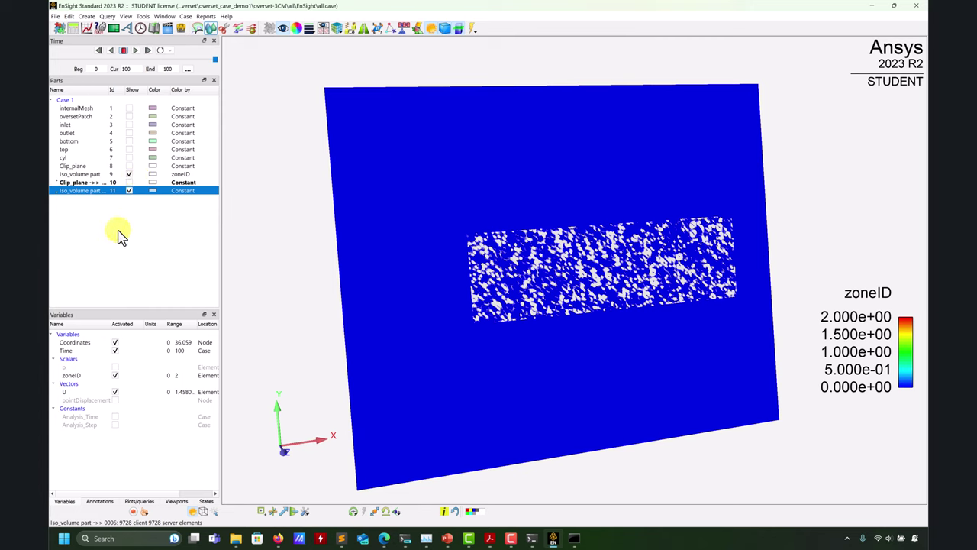
{"action": "left_click", "coordinate": [555, 260]}
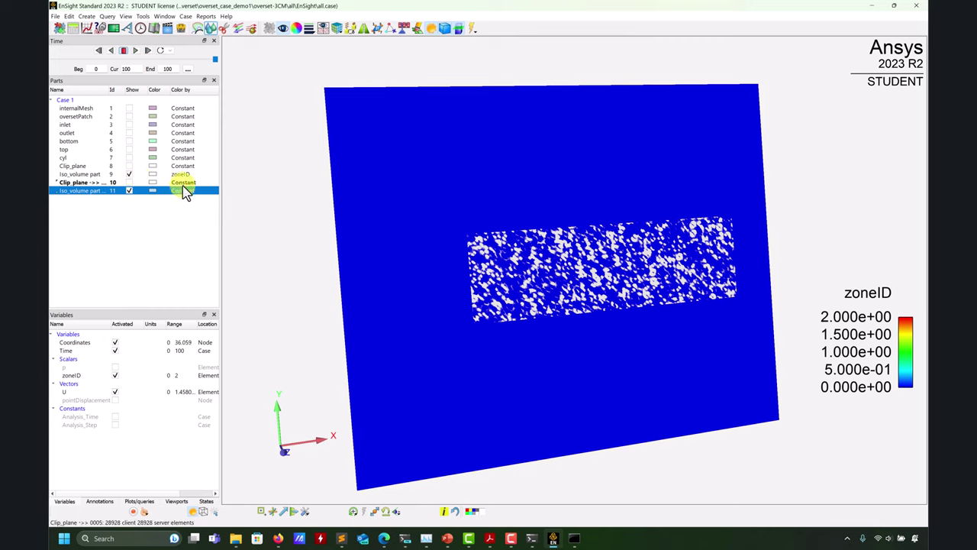
Delete every part in Case 1 and confirm
{"action": "left_click", "coordinate": [73, 101]}
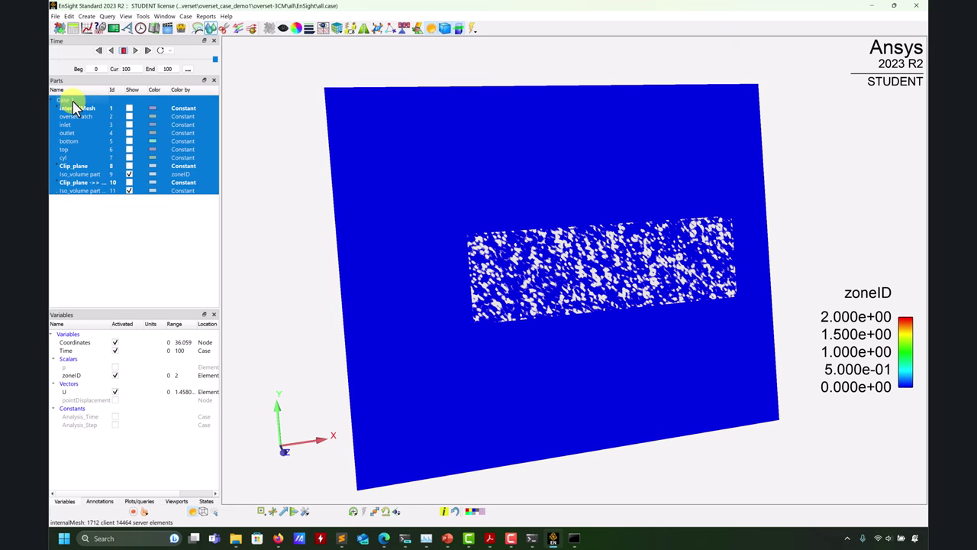
{"action": "right_click", "coordinate": [73, 101]}
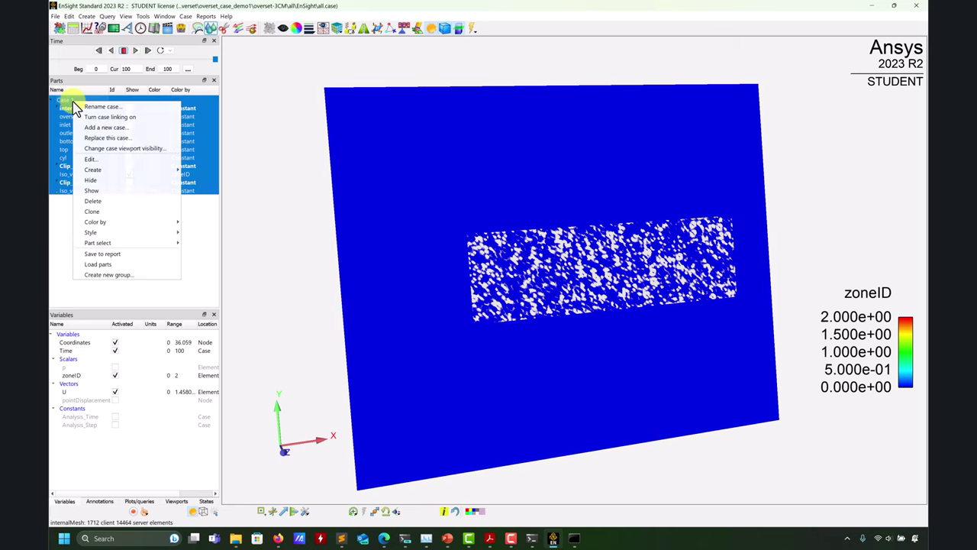
{"action": "left_click", "coordinate": [106, 201]}
{"action": "left_click", "coordinate": [489, 279]}
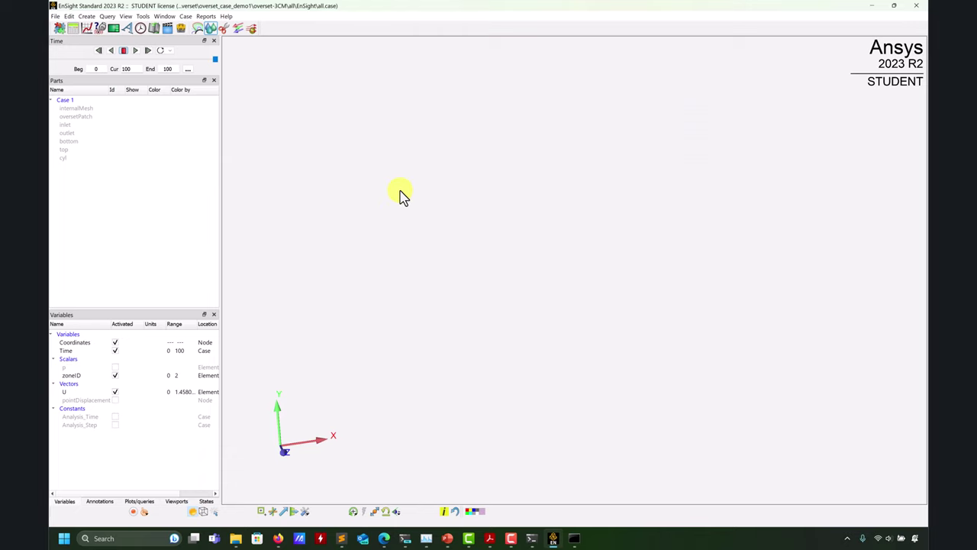
Copy the ens results folder path and choose Replace data for current case
{"action": "left_click", "coordinate": [55, 16]}
{"action": "mouse_move", "coordinate": [66, 17]}
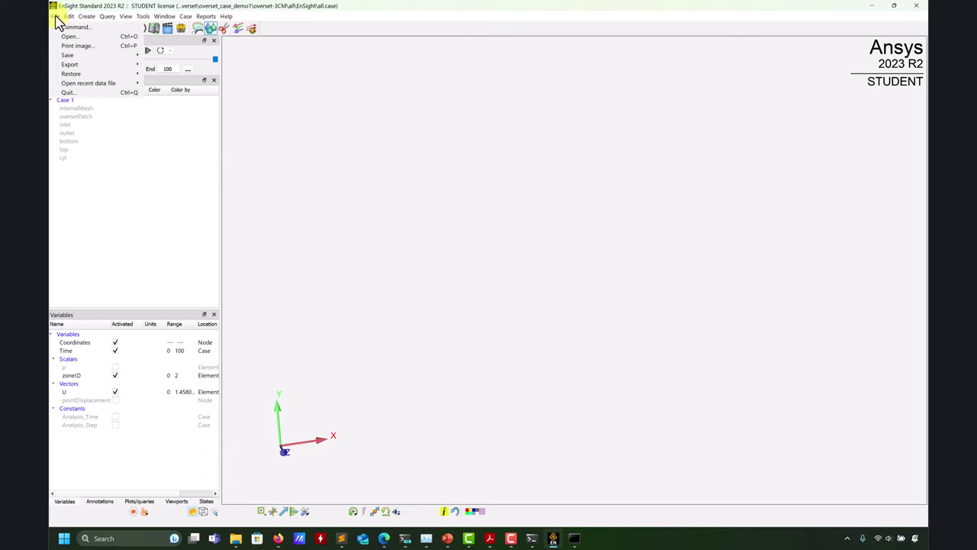
{"action": "left_click", "coordinate": [67, 36]}
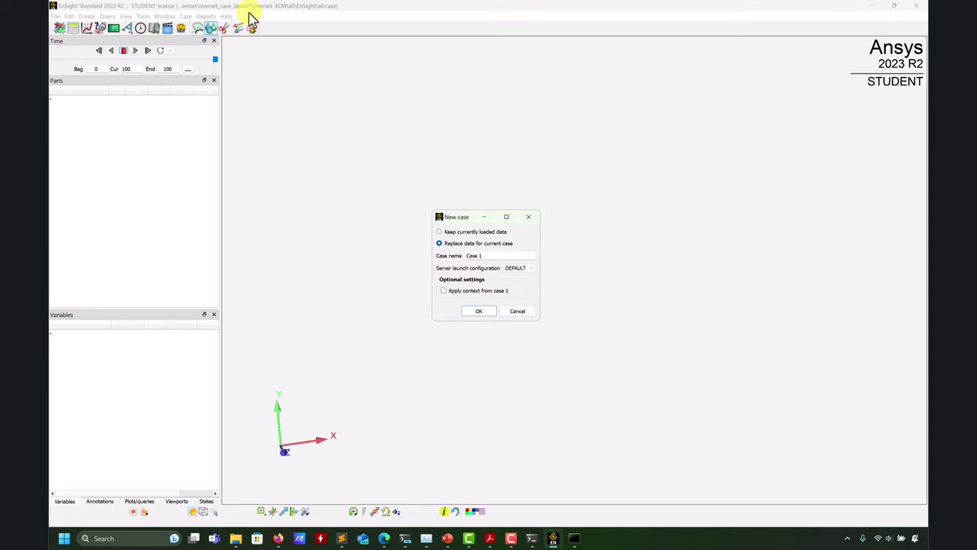
{"action": "left_click", "coordinate": [234, 538]}
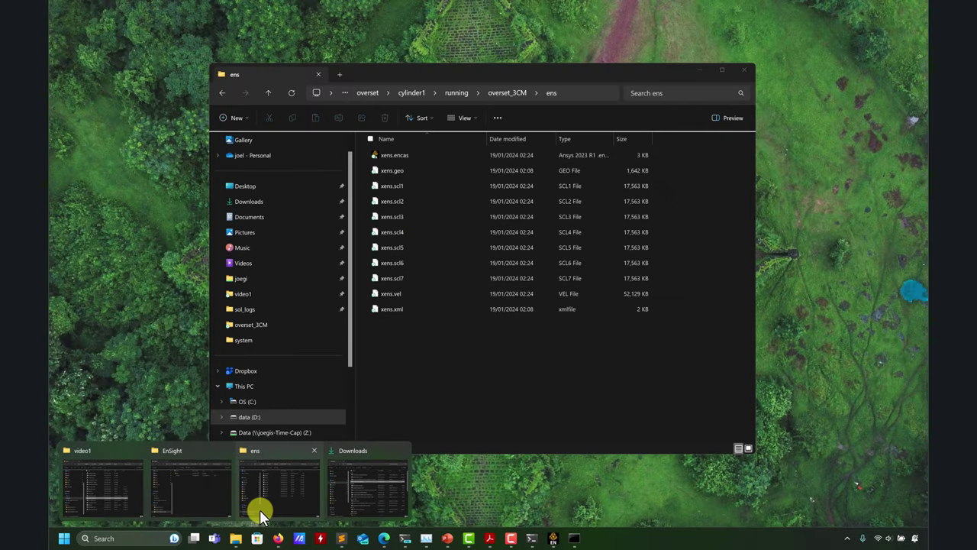
{"action": "left_click", "coordinate": [260, 509]}
{"action": "left_click", "coordinate": [591, 93]}
{"action": "key", "text": "ctrl+c"}
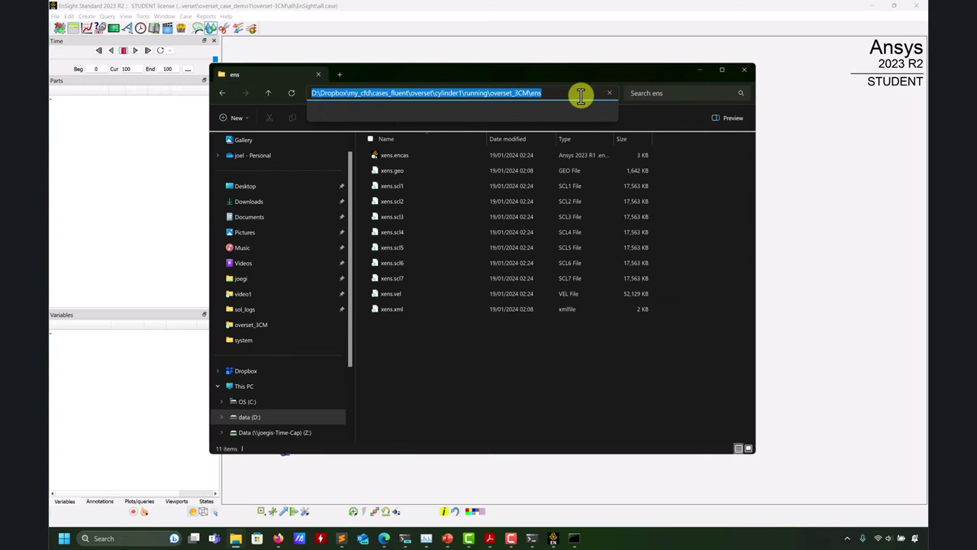
{"action": "left_click", "coordinate": [700, 70]}
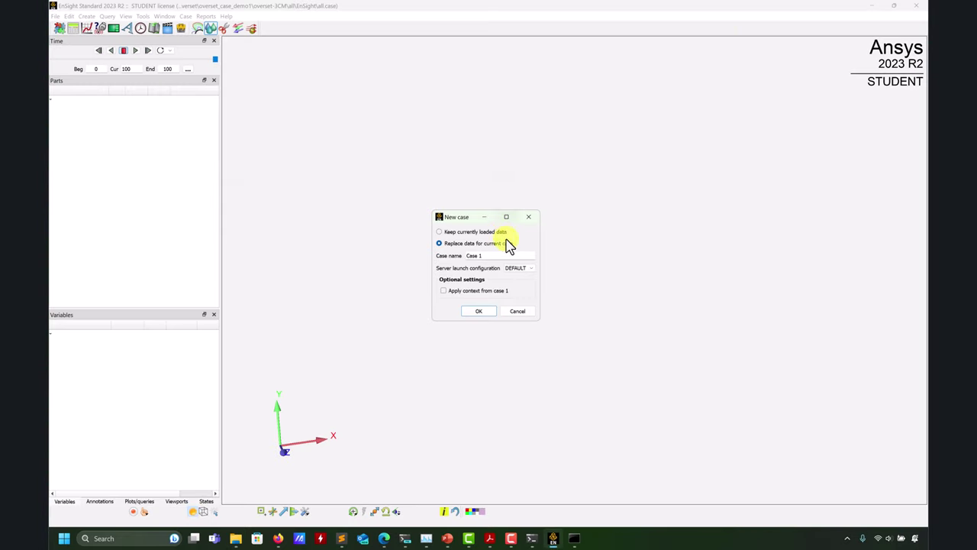
{"action": "left_click", "coordinate": [479, 313]}
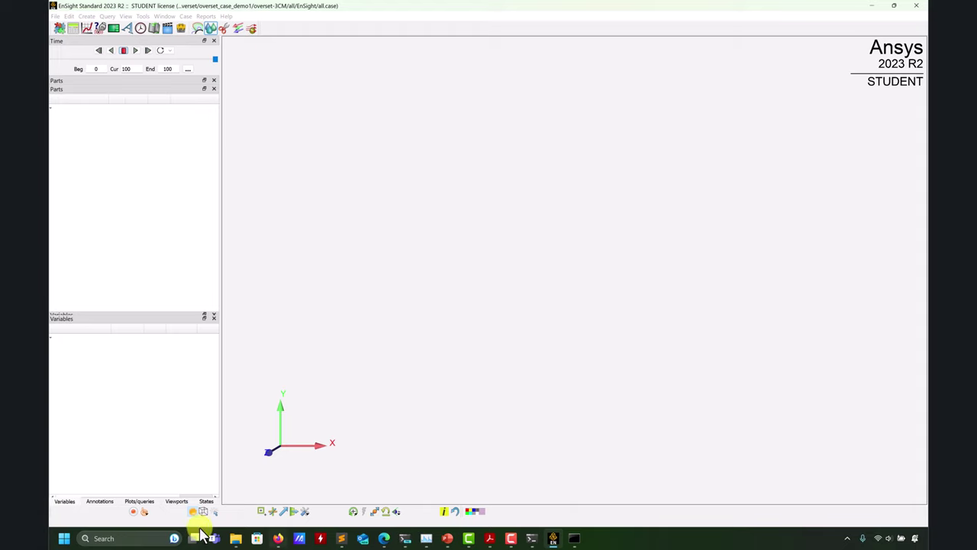
{"action": "left_click", "coordinate": [234, 539]}
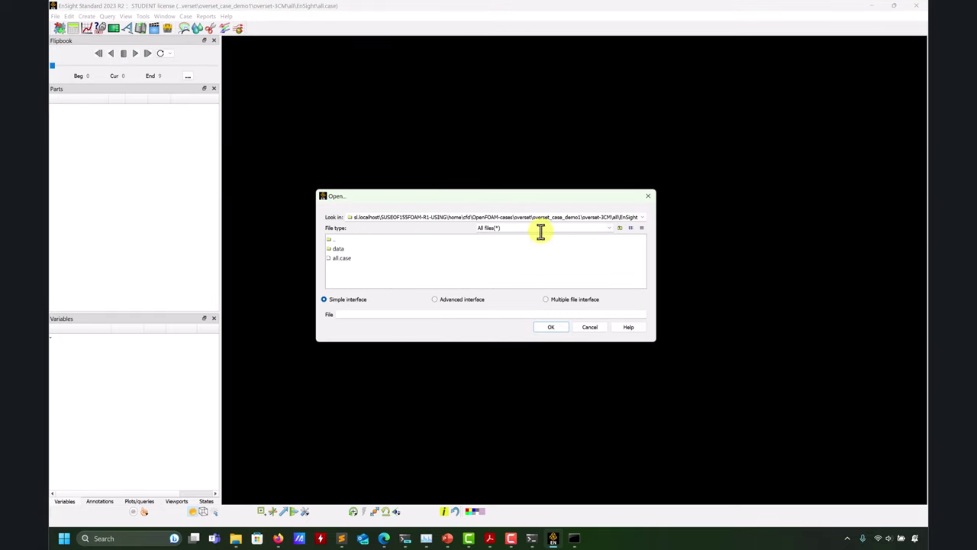
{"action": "triple_click", "coordinate": [551, 219]}
{"action": "key", "text": "ctrl+v"}
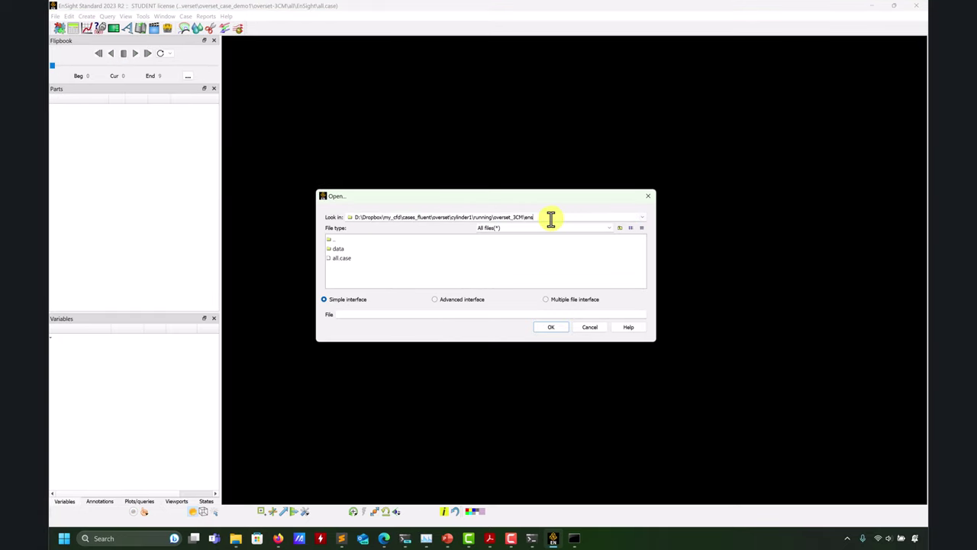
{"action": "key", "text": "Return"}
{"action": "left_click", "coordinate": [346, 249]}
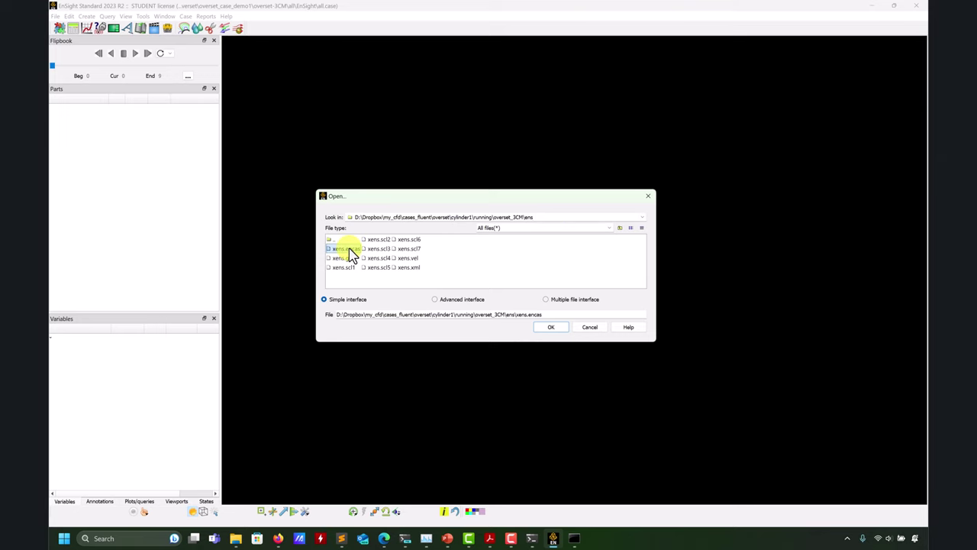
{"action": "left_click", "coordinate": [553, 327]}
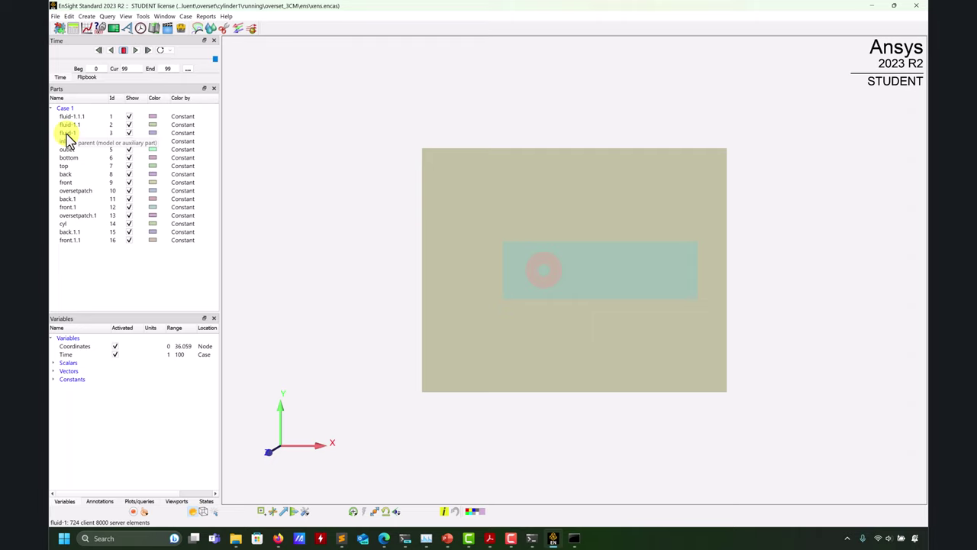
Toggle visibility of the fluid parts, front and back in the Parts list
{"action": "left_click", "coordinate": [130, 117]}
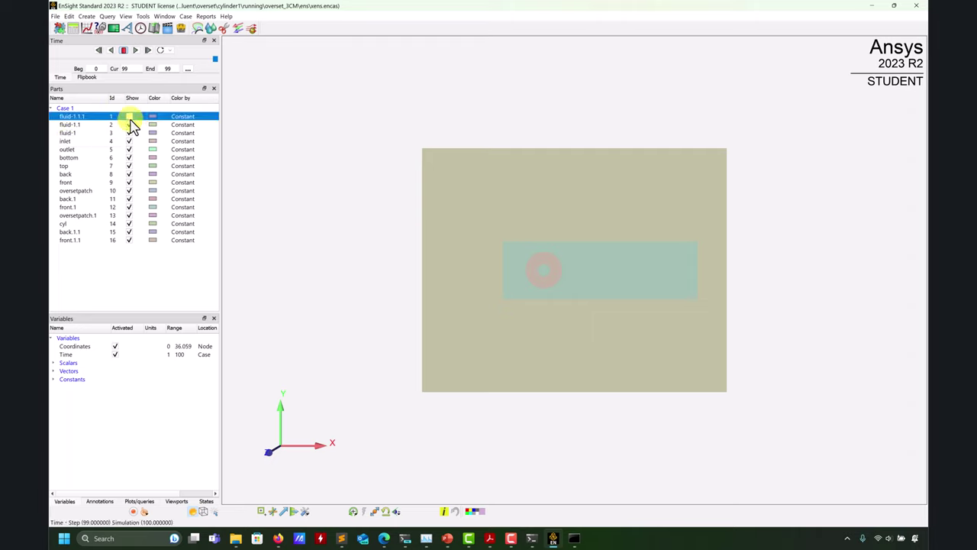
{"action": "left_click", "coordinate": [130, 125]}
{"action": "left_click", "coordinate": [130, 133]}
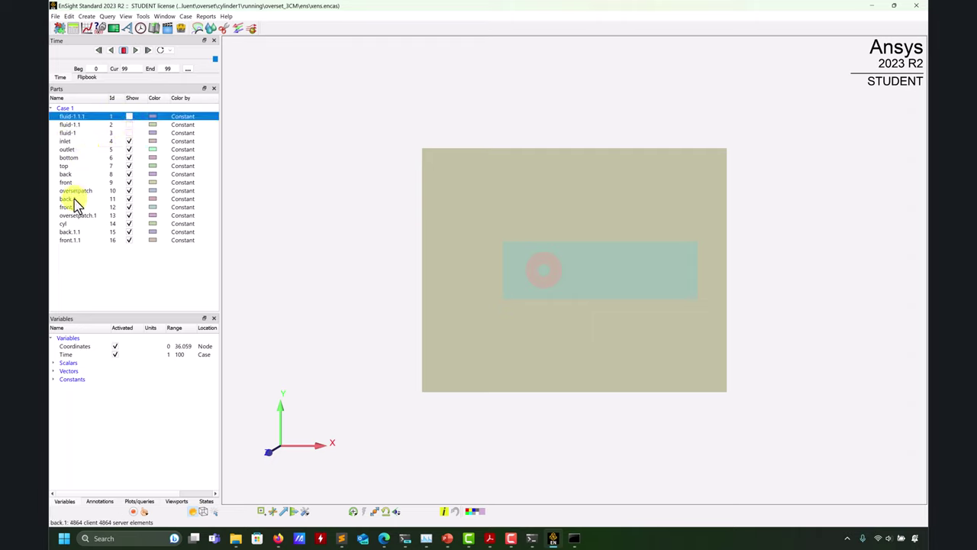
{"action": "left_click", "coordinate": [129, 182]}
{"action": "left_click", "coordinate": [129, 174]}
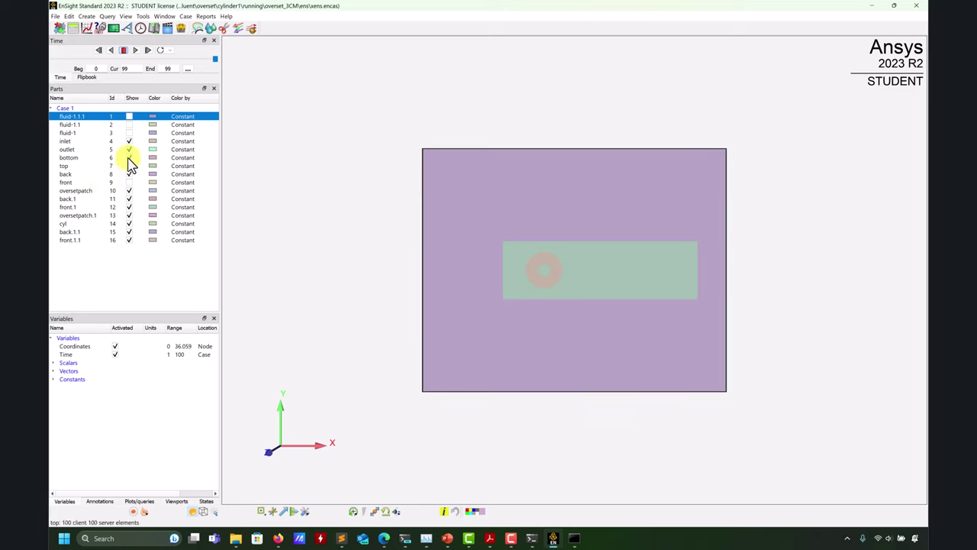
{"action": "left_click", "coordinate": [129, 174]}
{"action": "left_click", "coordinate": [129, 116]}
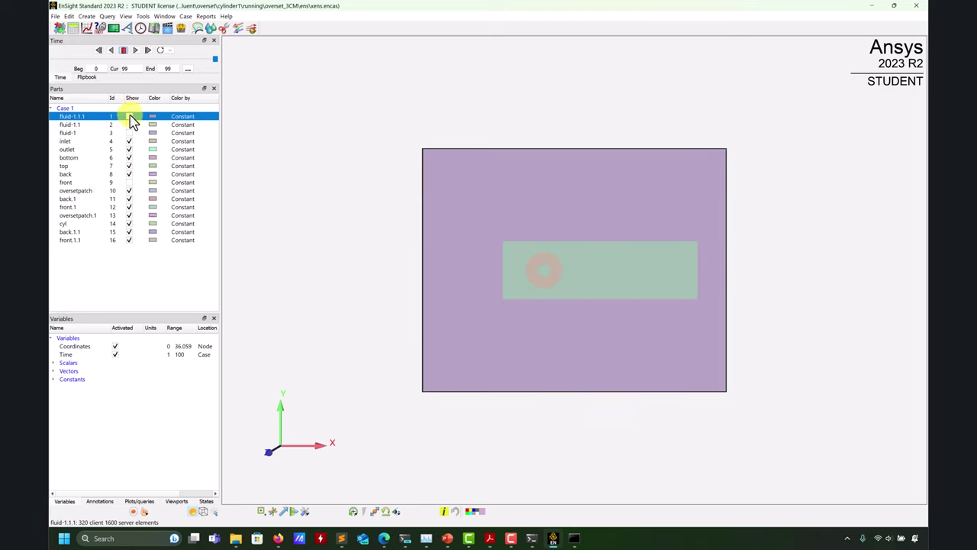
Hide all Case 1 parts at once, then show back, back.1 and back.1.1 one at a time
{"action": "left_click", "coordinate": [70, 107]}
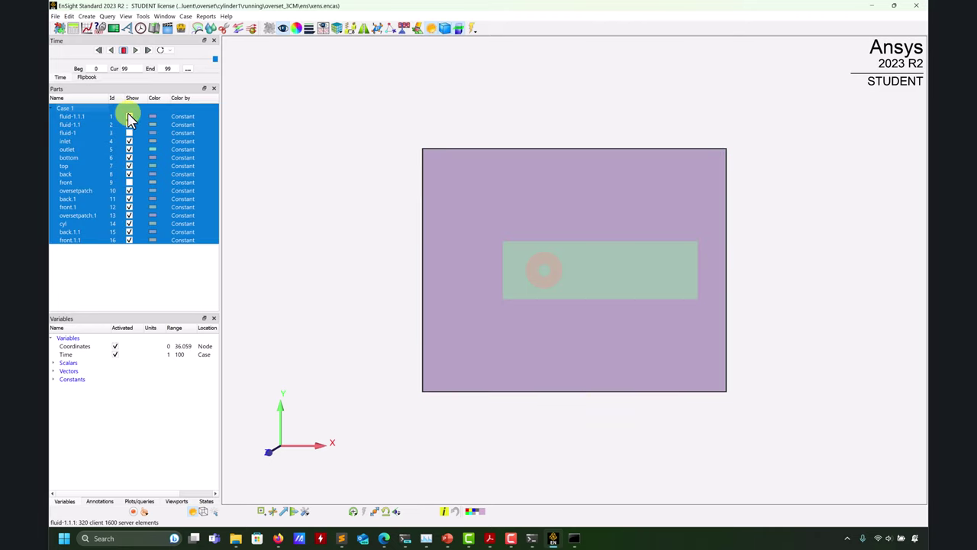
{"action": "left_click", "coordinate": [286, 32]}
{"action": "left_click", "coordinate": [130, 175]}
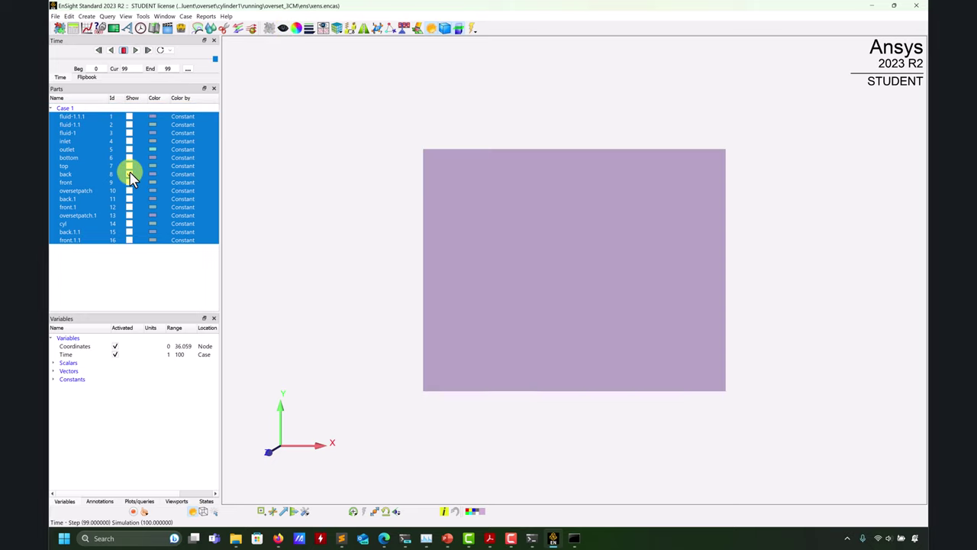
{"action": "left_click", "coordinate": [129, 174]}
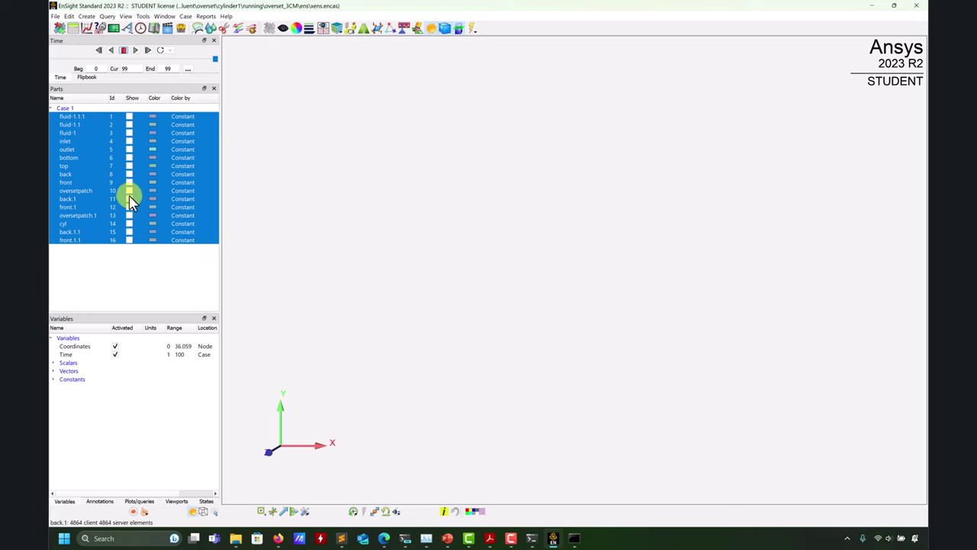
{"action": "left_click", "coordinate": [129, 198]}
{"action": "left_click", "coordinate": [129, 198]}
{"action": "left_click", "coordinate": [129, 231]}
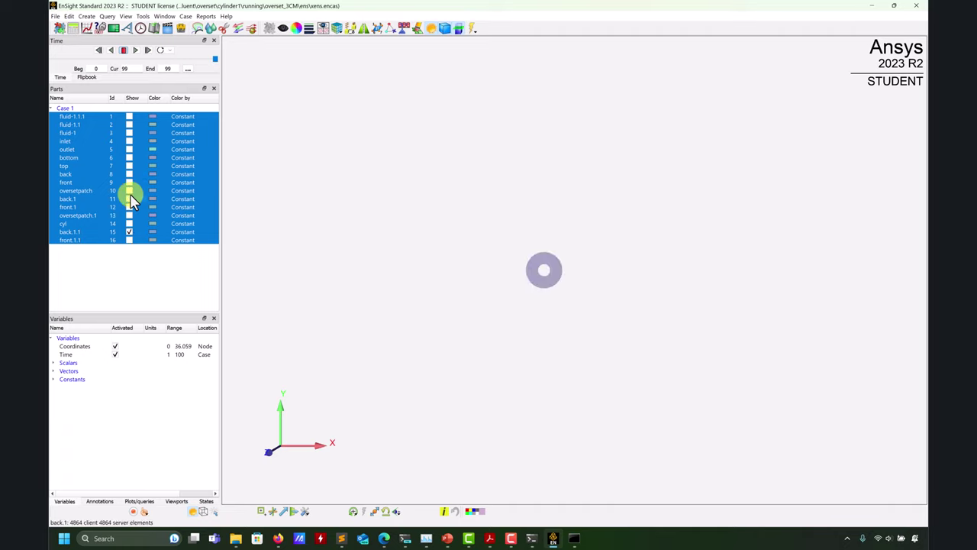
Leave only the back part shown and selected, hiding back.1 and back.1.1
{"action": "left_click", "coordinate": [129, 199]}
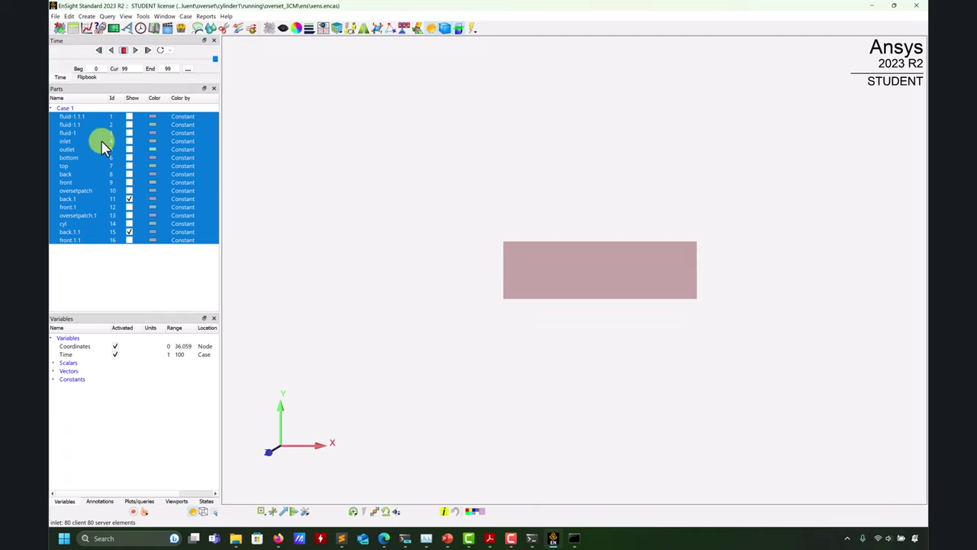
{"action": "left_click", "coordinate": [129, 174]}
{"action": "left_click_drag", "start_coordinate": [392, 227], "coordinate": [484, 231]}
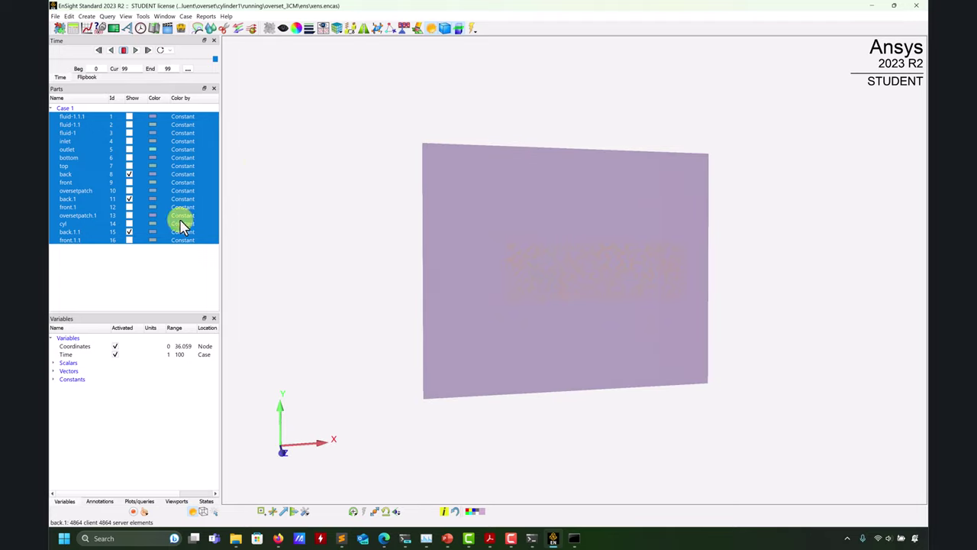
{"action": "left_click", "coordinate": [129, 231]}
{"action": "left_click", "coordinate": [129, 198]}
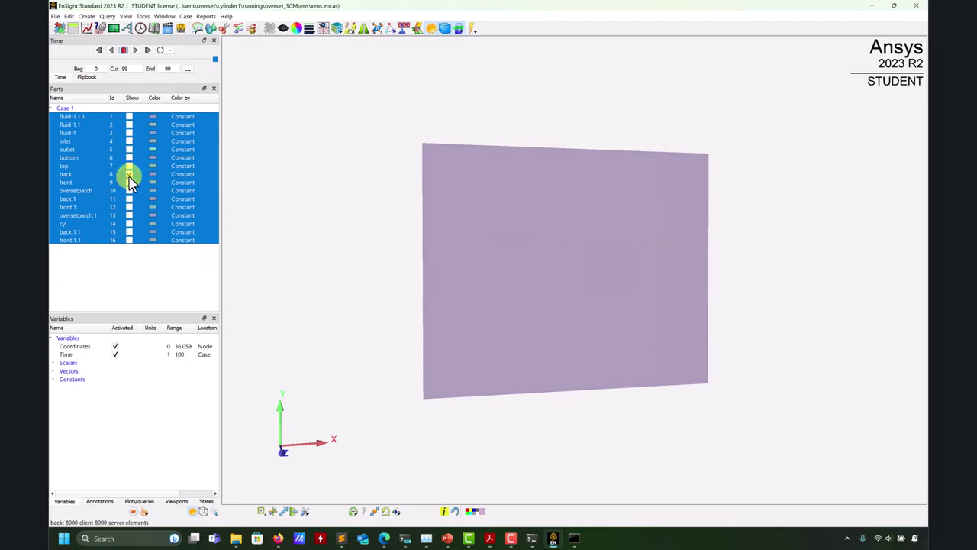
{"action": "left_click", "coordinate": [67, 174]}
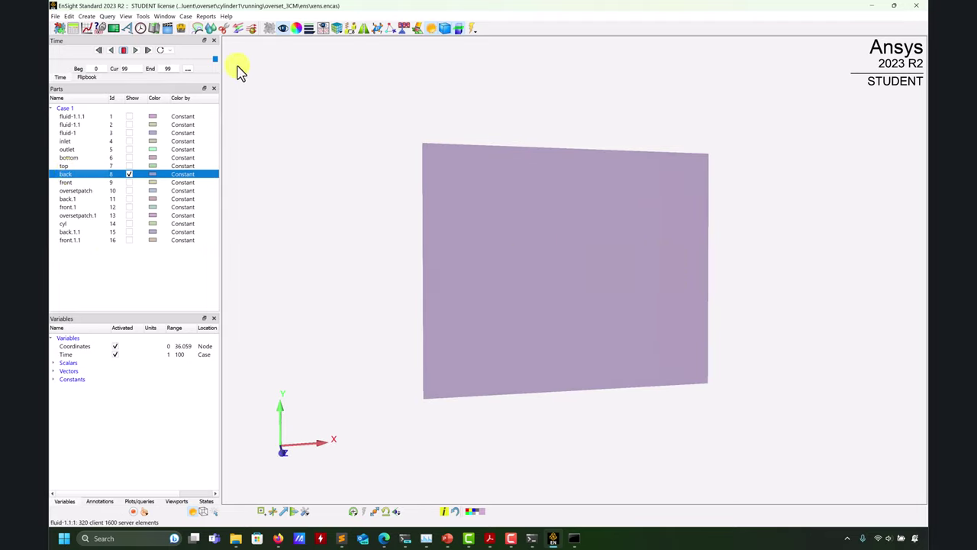
Colour the back plane by overset_cell_type in the Surface property editor
{"action": "left_click", "coordinate": [297, 28]}
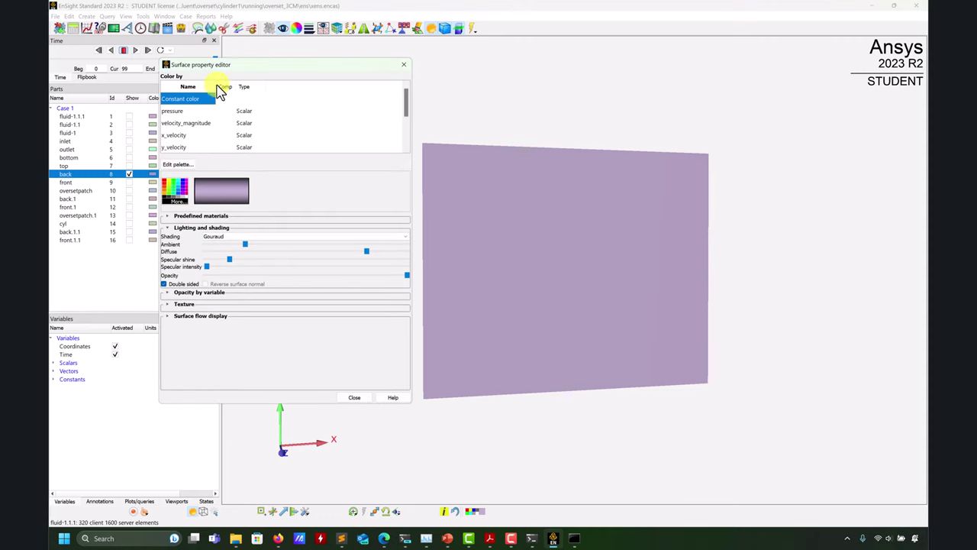
{"action": "scroll", "coordinate": [200, 122], "scroll_direction": "down", "scroll_amount": 2}
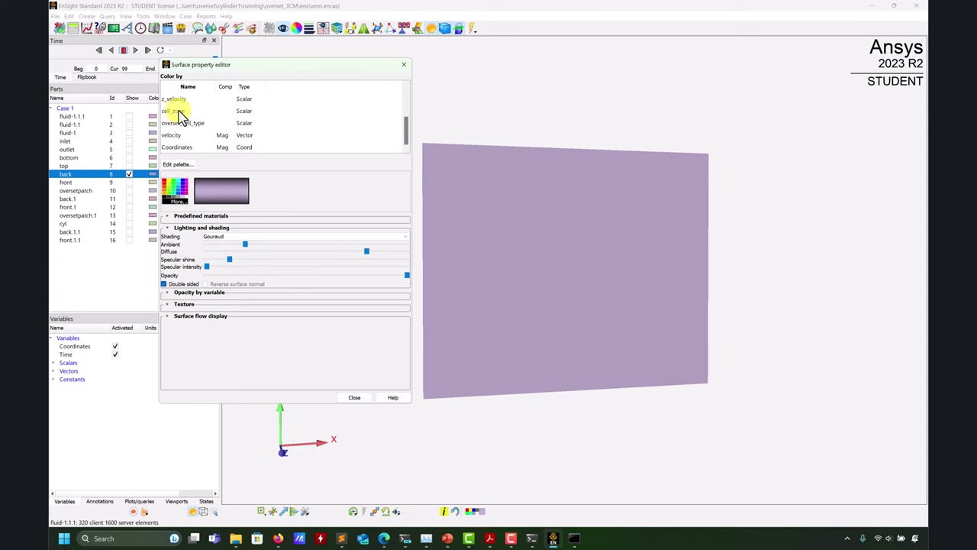
{"action": "left_click", "coordinate": [180, 112]}
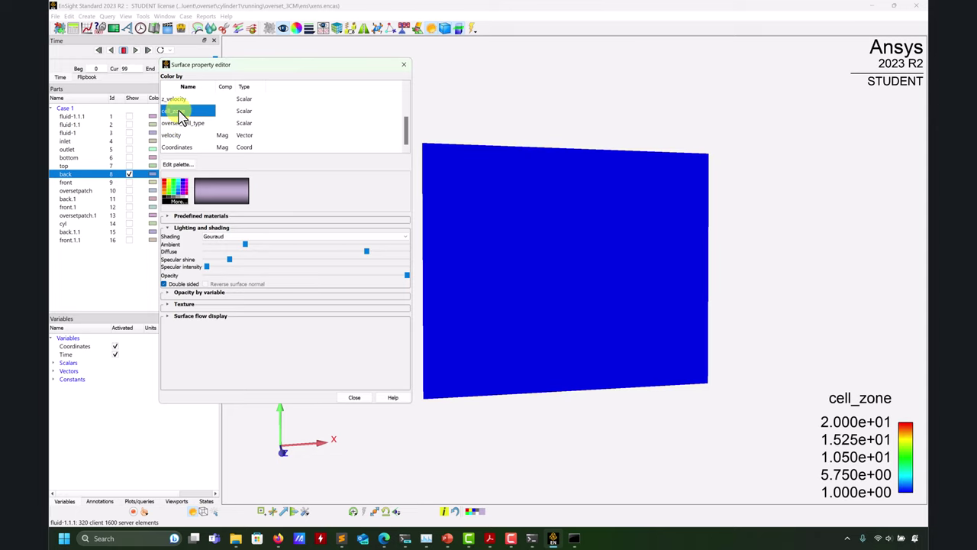
{"action": "left_click", "coordinate": [183, 123]}
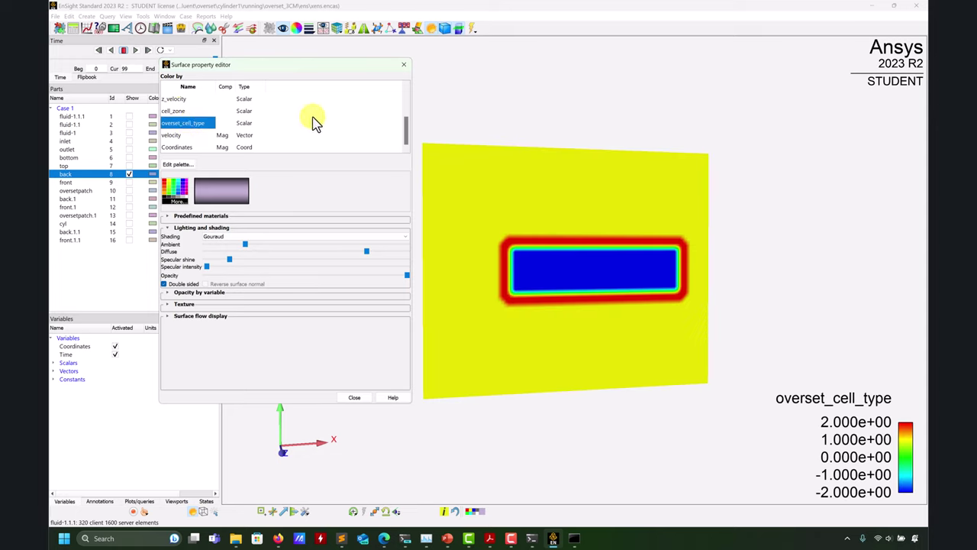
Set the colour palette type to Constant for flat, unblended bands
{"action": "left_click", "coordinate": [180, 164]}
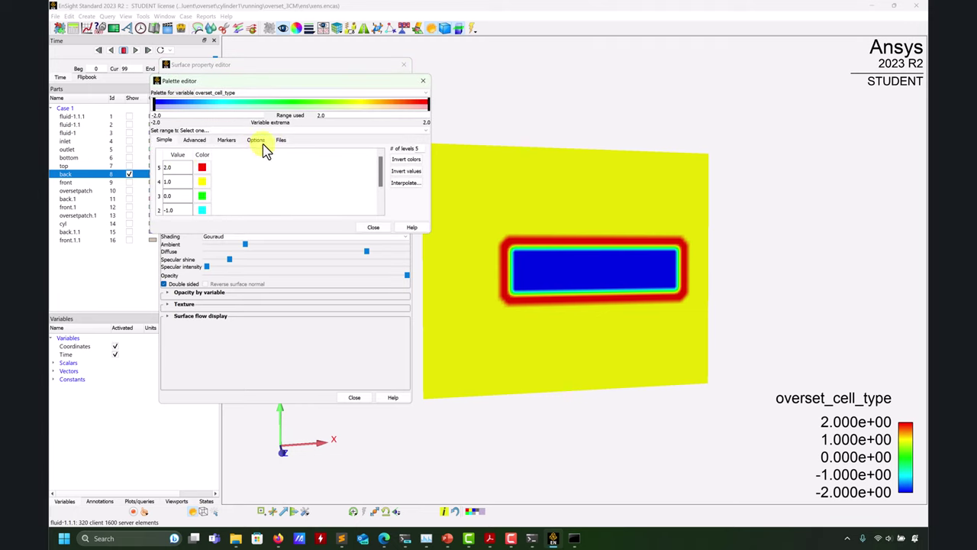
{"action": "left_click", "coordinate": [255, 142]}
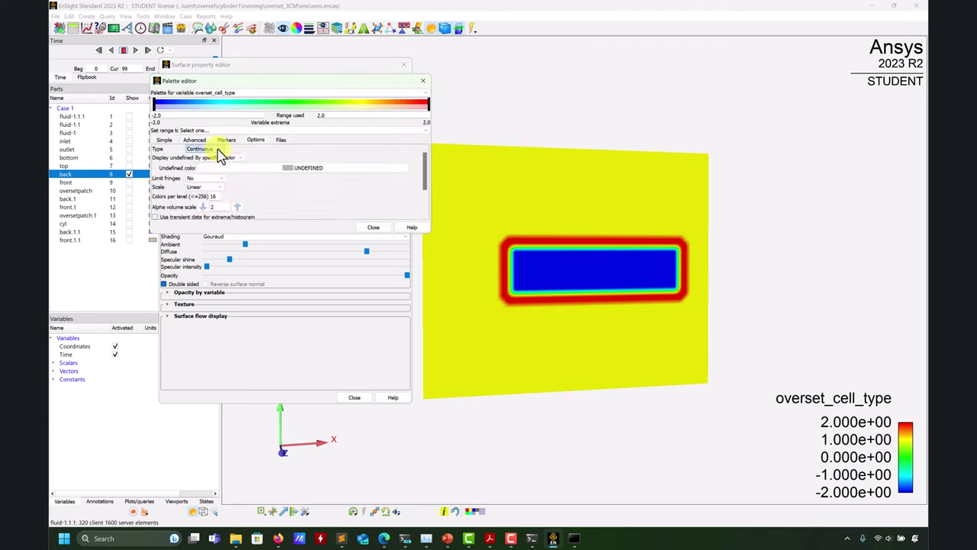
{"action": "left_click", "coordinate": [201, 150]}
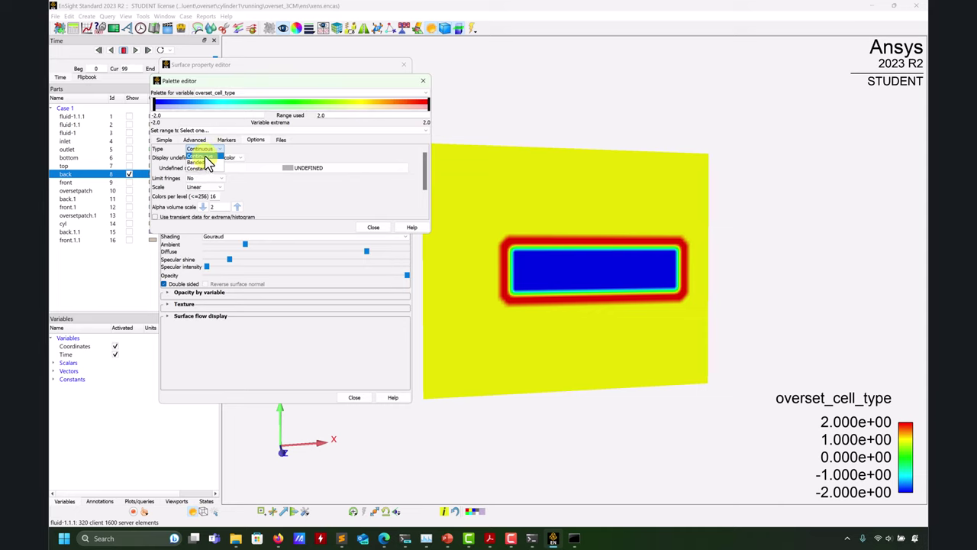
{"action": "left_click", "coordinate": [200, 168]}
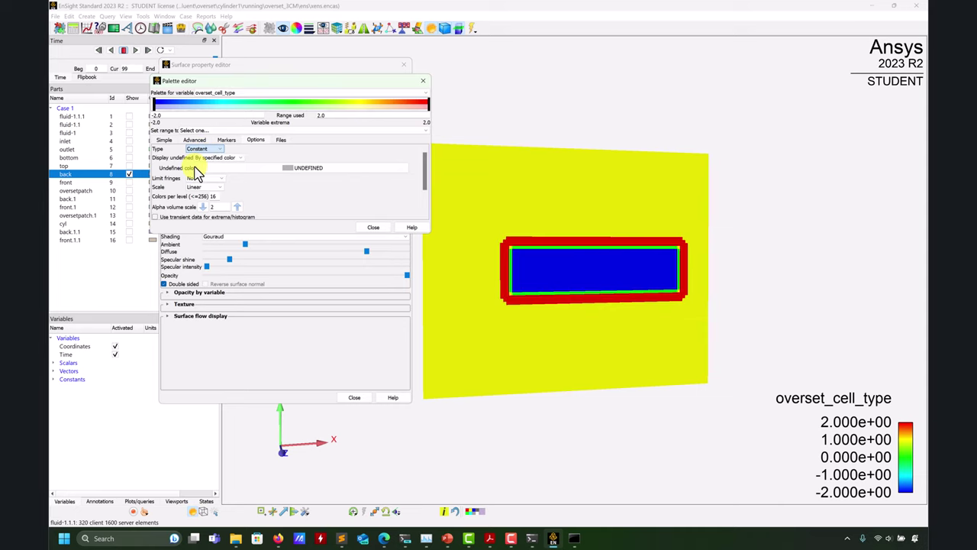
{"action": "left_click", "coordinate": [422, 81]}
Rotate and zoom onto the coloured back plane, then make back.1 visible
{"action": "left_click", "coordinate": [403, 64]}
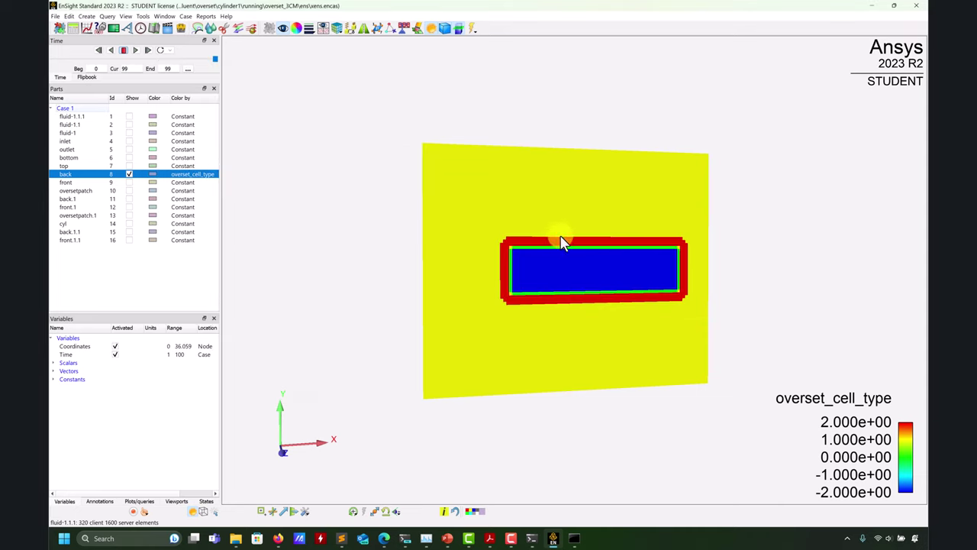
{"action": "left_click_drag", "start_coordinate": [563, 240], "coordinate": [567, 242]}
{"action": "right_click_drag", "start_coordinate": [568, 242], "coordinate": [531, 307]}
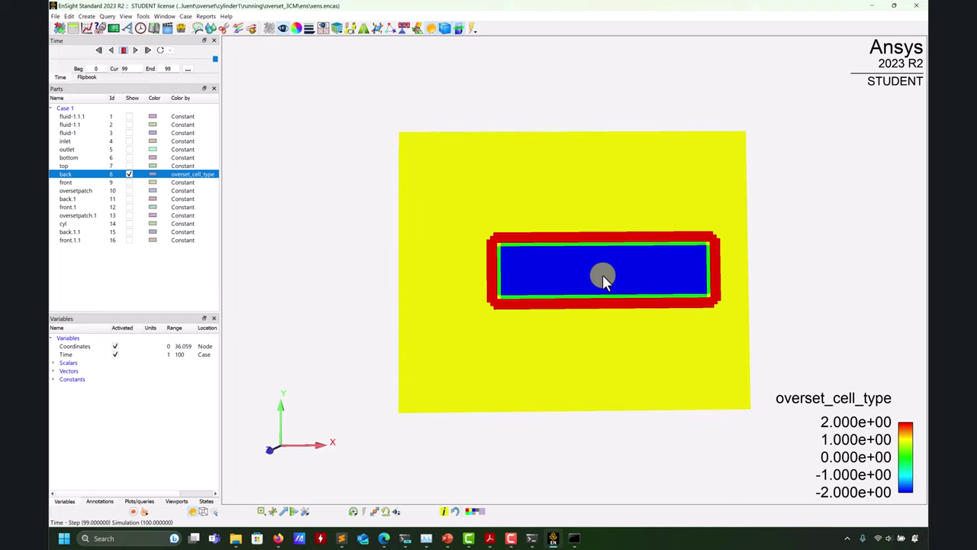
{"action": "left_click_drag", "start_coordinate": [602, 277], "coordinate": [580, 212]}
{"action": "left_click_drag", "start_coordinate": [648, 278], "coordinate": [426, 347]}
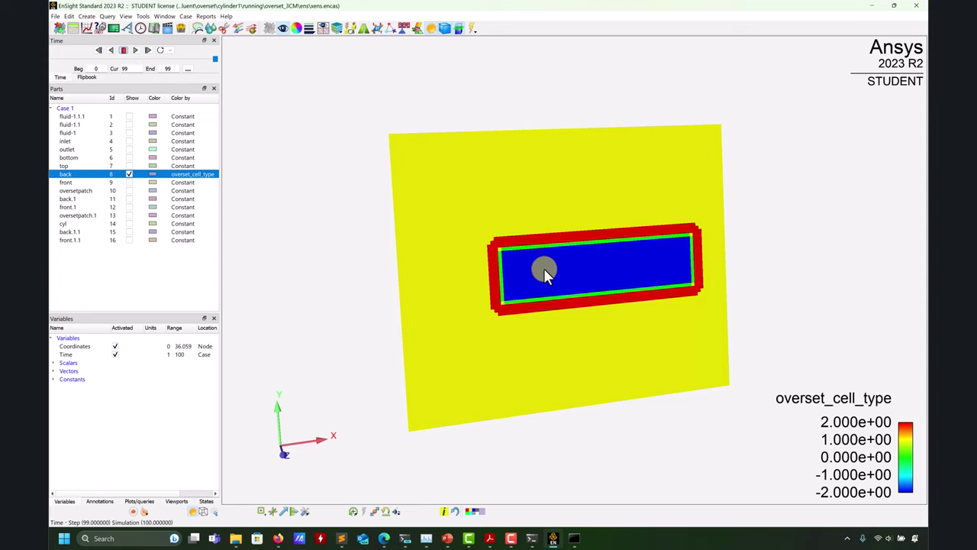
{"action": "scroll", "coordinate": [545, 243], "scroll_direction": "up", "scroll_amount": 5}
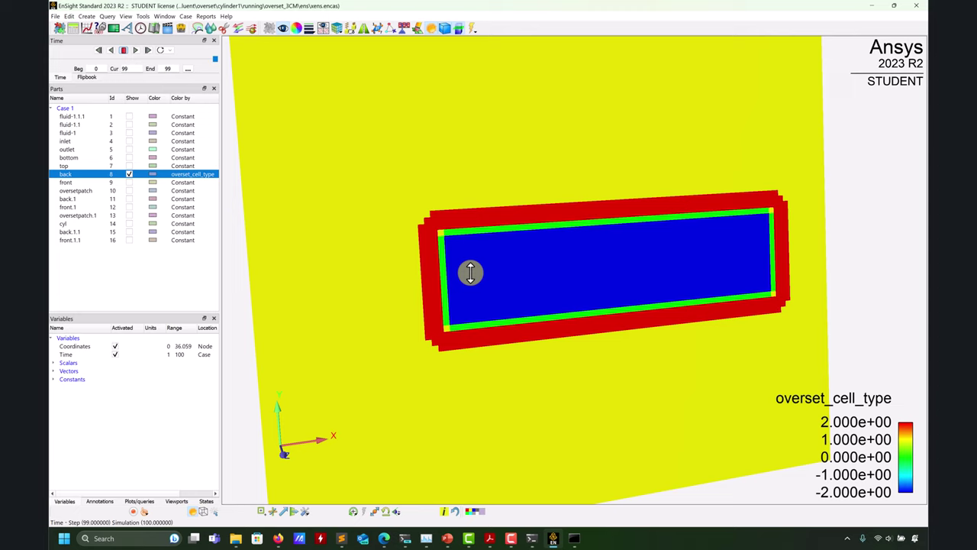
{"action": "left_click", "coordinate": [450, 223]}
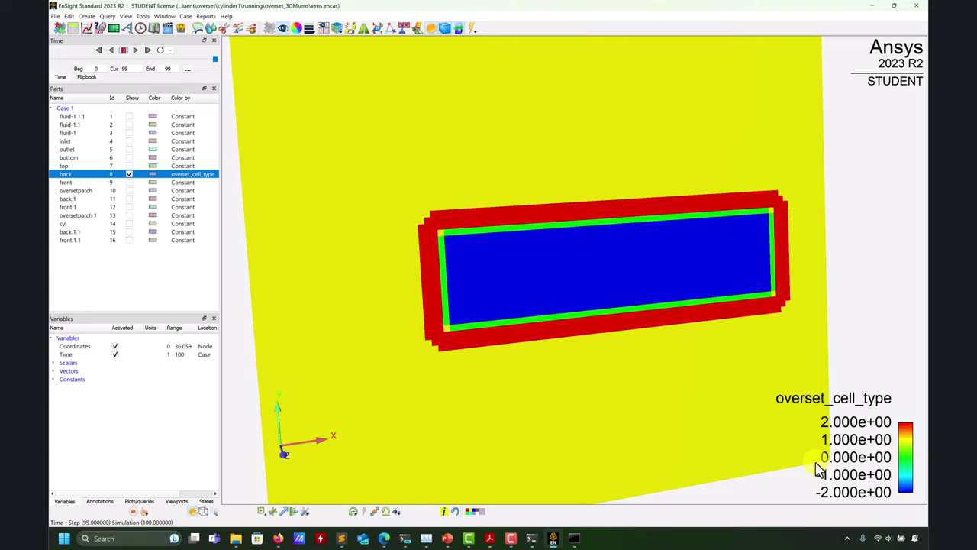
{"action": "left_click_drag", "start_coordinate": [591, 327], "coordinate": [615, 206]}
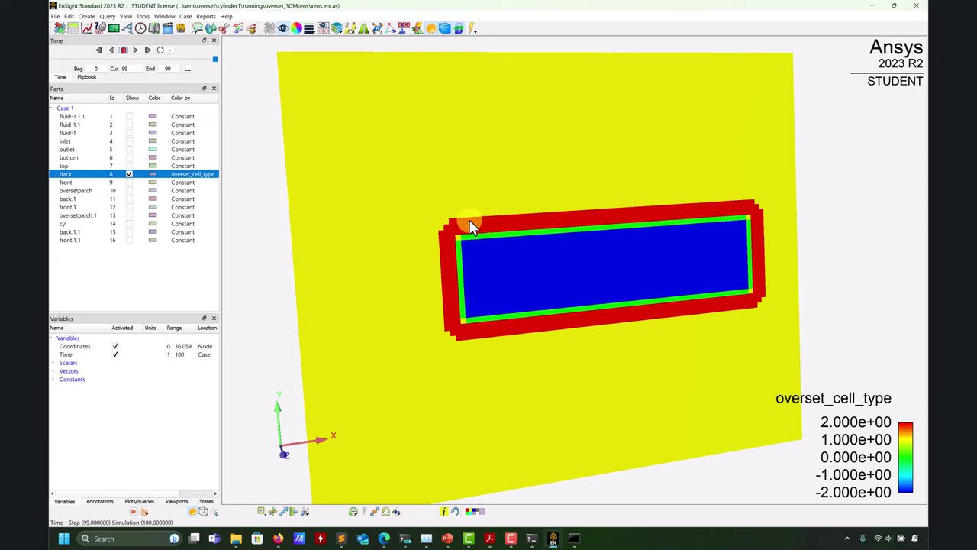
{"action": "left_click", "coordinate": [129, 198]}
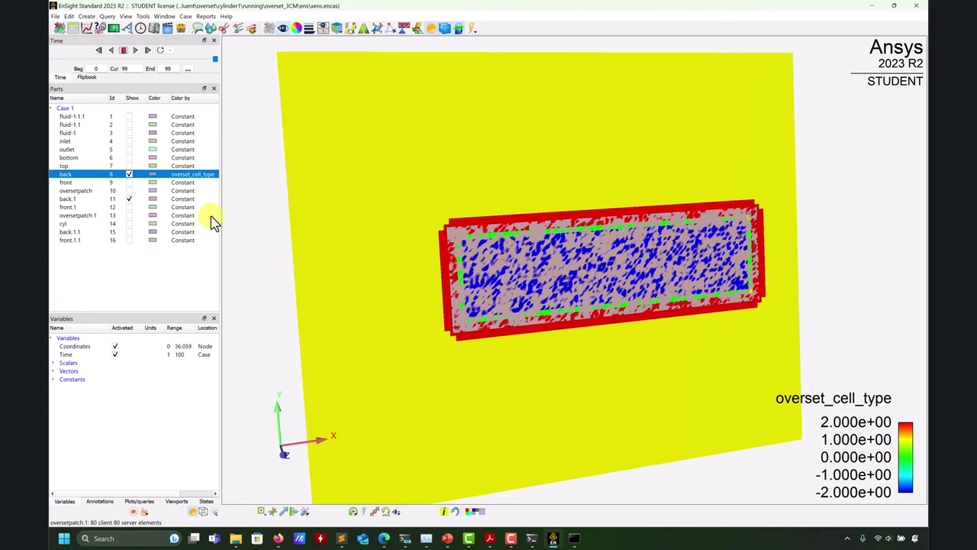
Translate back.1 by 0.5 in Z and close its attribute editor
{"action": "double_click", "coordinate": [69, 200]}
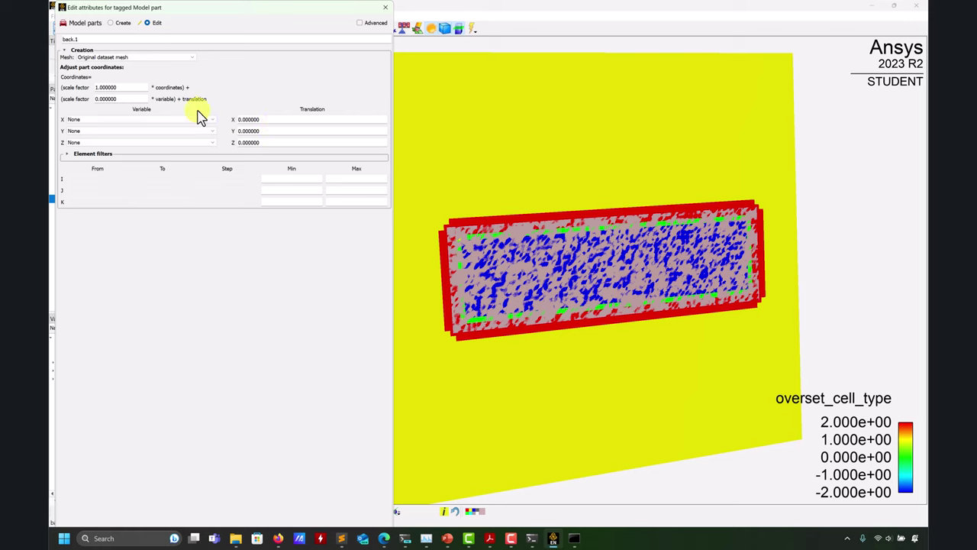
{"action": "left_click_drag", "start_coordinate": [277, 142], "coordinate": [157, 142]}
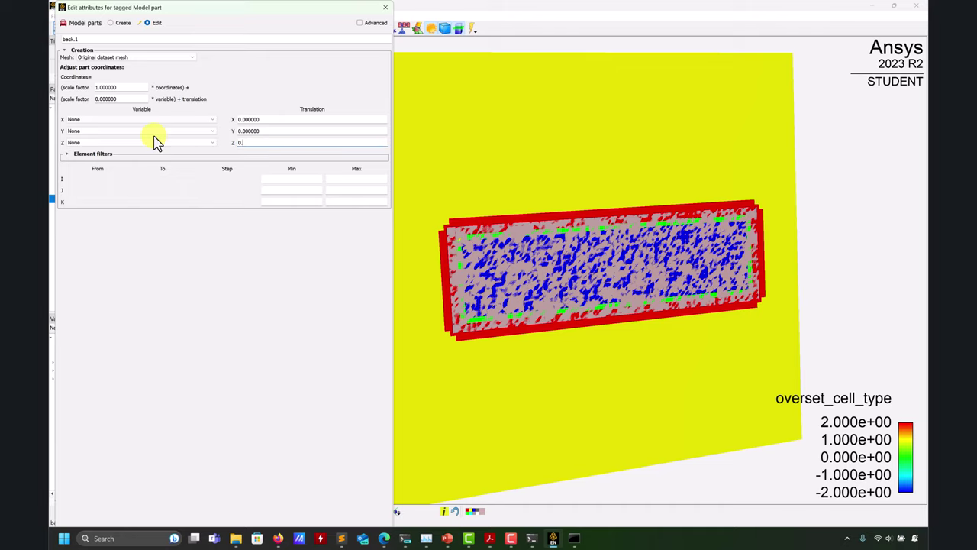
{"action": "key", "text": "Return"}
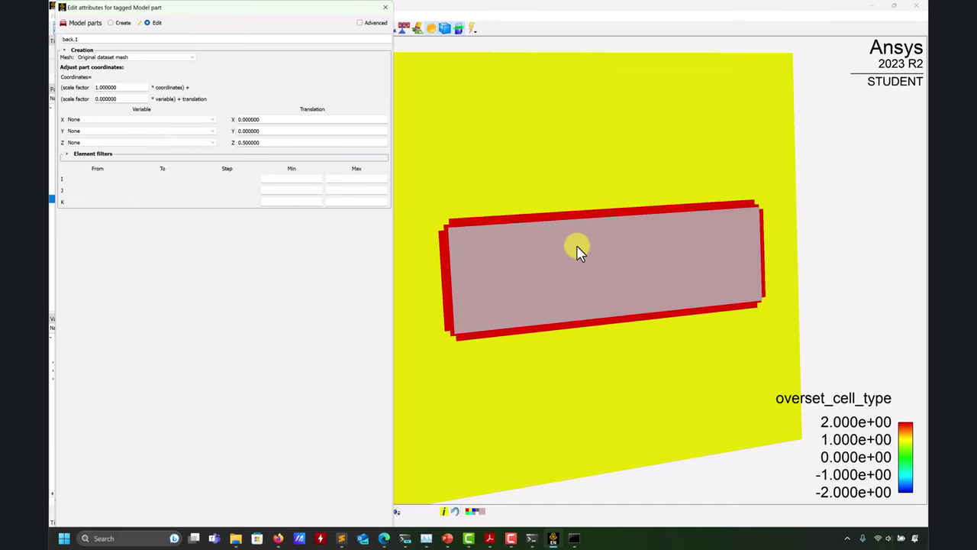
{"action": "left_click_drag", "start_coordinate": [578, 247], "coordinate": [825, 249]}
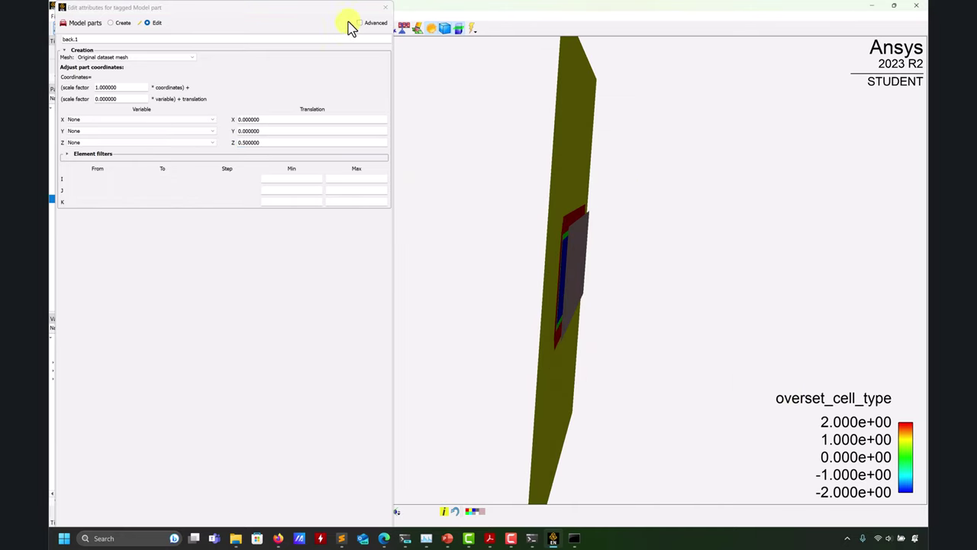
{"action": "left_click", "coordinate": [384, 7]}
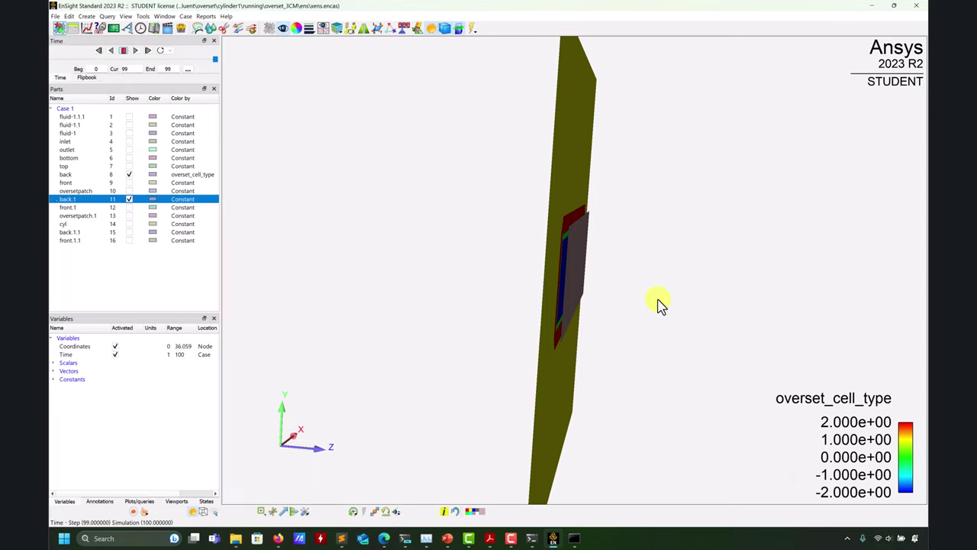
{"action": "left_click_drag", "start_coordinate": [661, 303], "coordinate": [614, 269]}
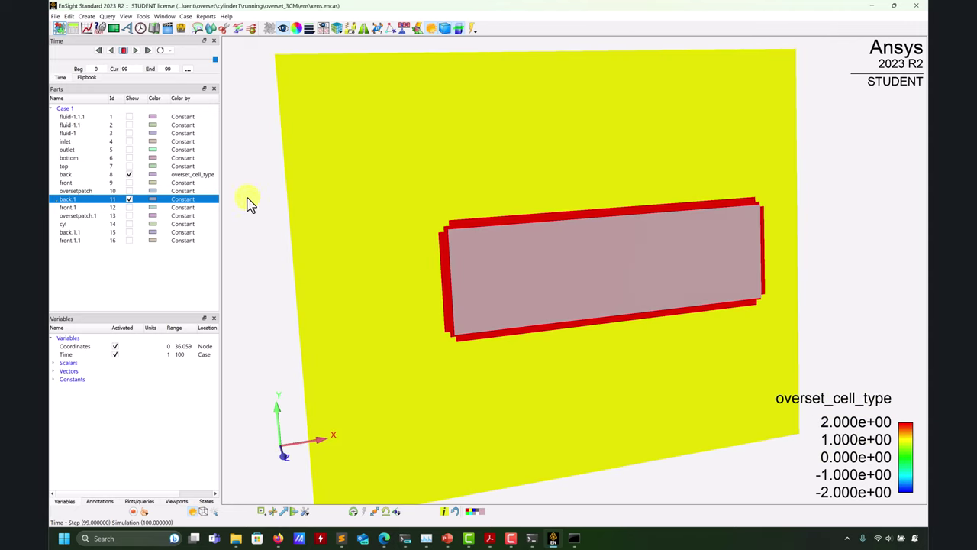
Colour the back.1 plane by overset_cell_type
{"action": "left_click", "coordinate": [294, 29]}
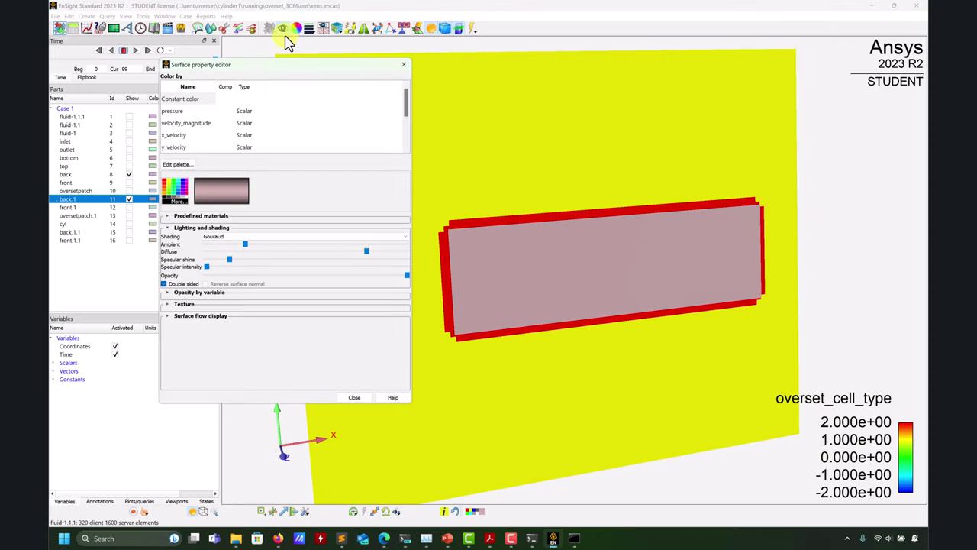
{"action": "scroll", "coordinate": [187, 132], "scroll_direction": "down", "scroll_amount": 2}
{"action": "left_click", "coordinate": [194, 127]}
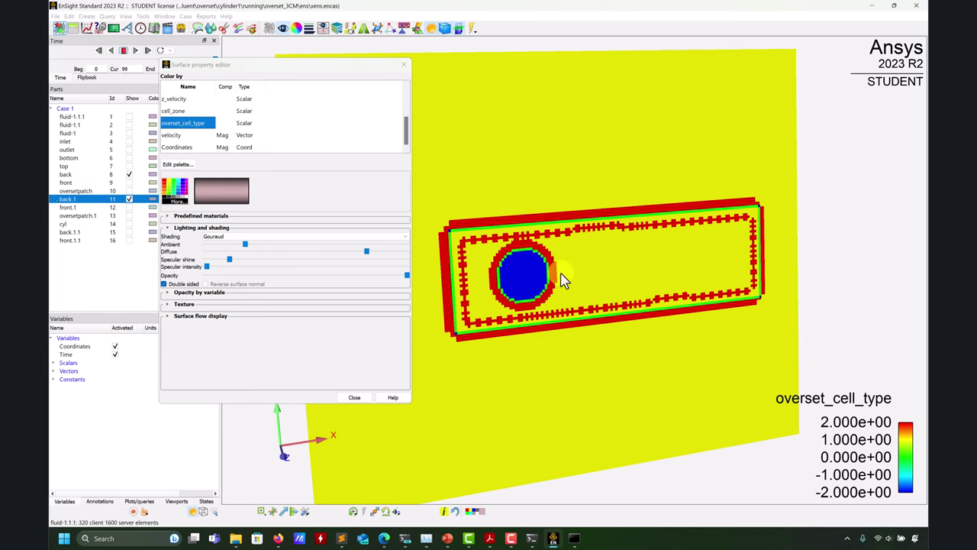
{"action": "left_click_drag", "start_coordinate": [563, 280], "coordinate": [390, 62]}
{"action": "left_click", "coordinate": [403, 64]}
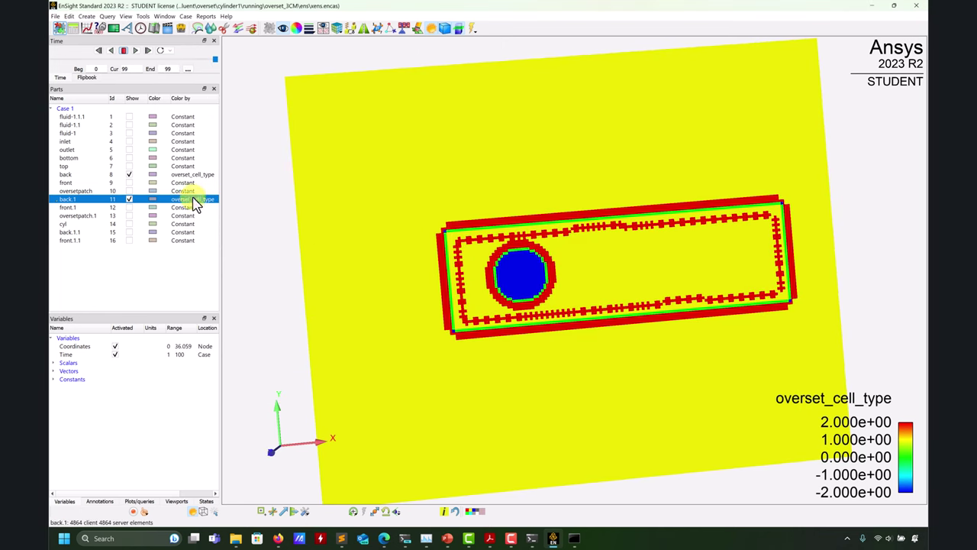
Set back.1's Z translation to 2 so it sits above the back plane
{"action": "double_click", "coordinate": [90, 200]}
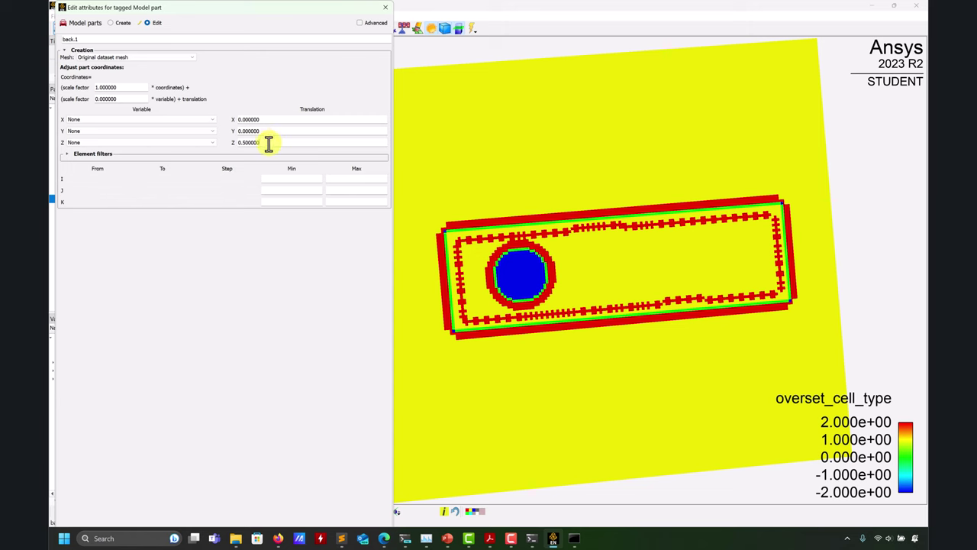
{"action": "key", "text": "Return"}
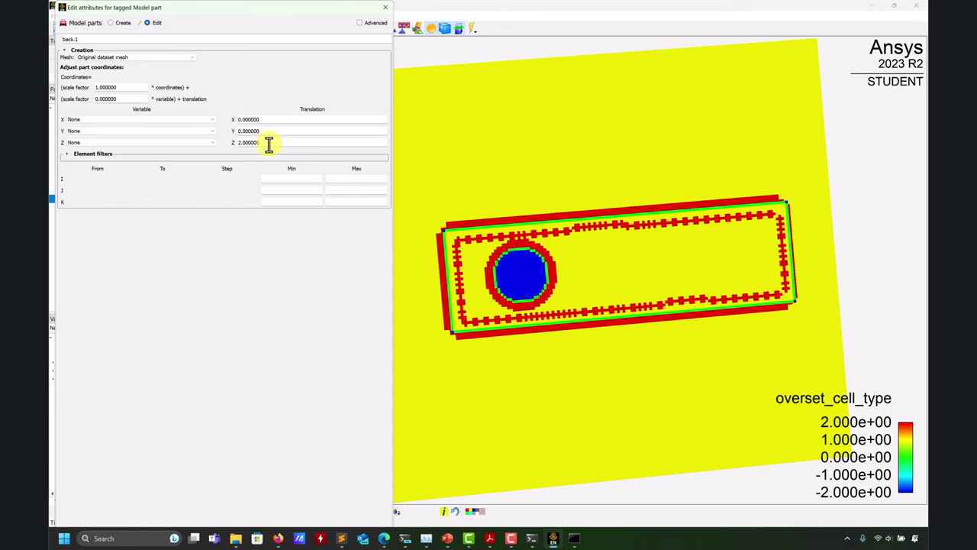
{"action": "left_click", "coordinate": [385, 14]}
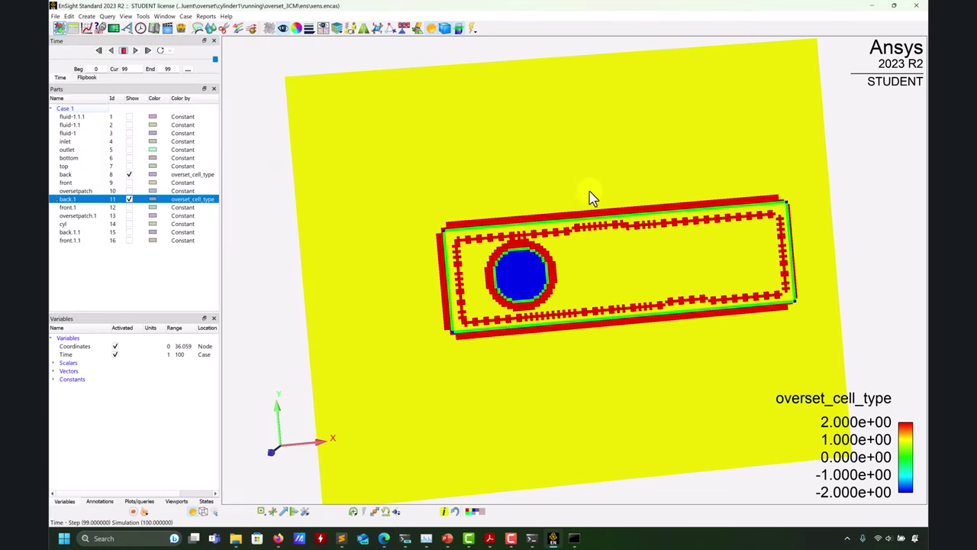
{"action": "left_click_drag", "start_coordinate": [589, 196], "coordinate": [495, 252]}
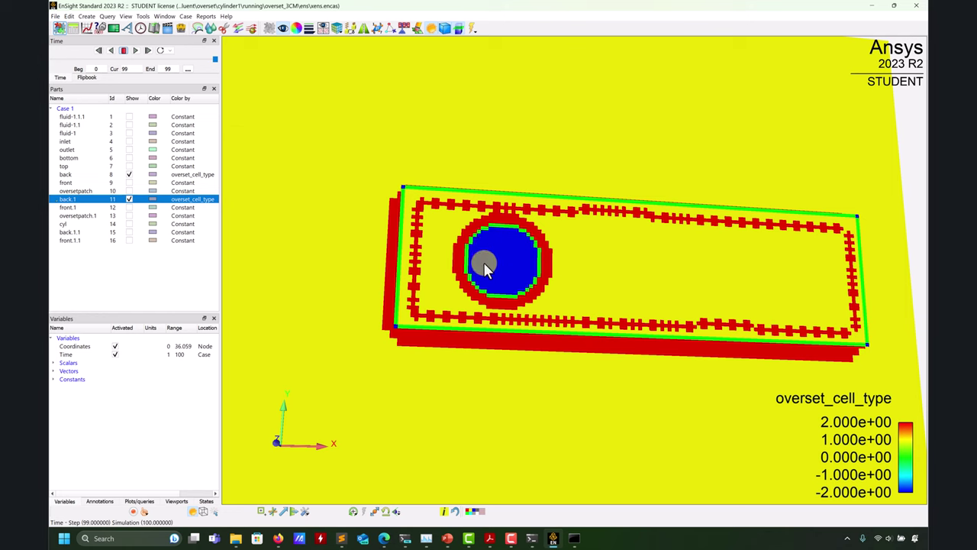
{"action": "left_click_drag", "start_coordinate": [499, 265], "coordinate": [425, 313]}
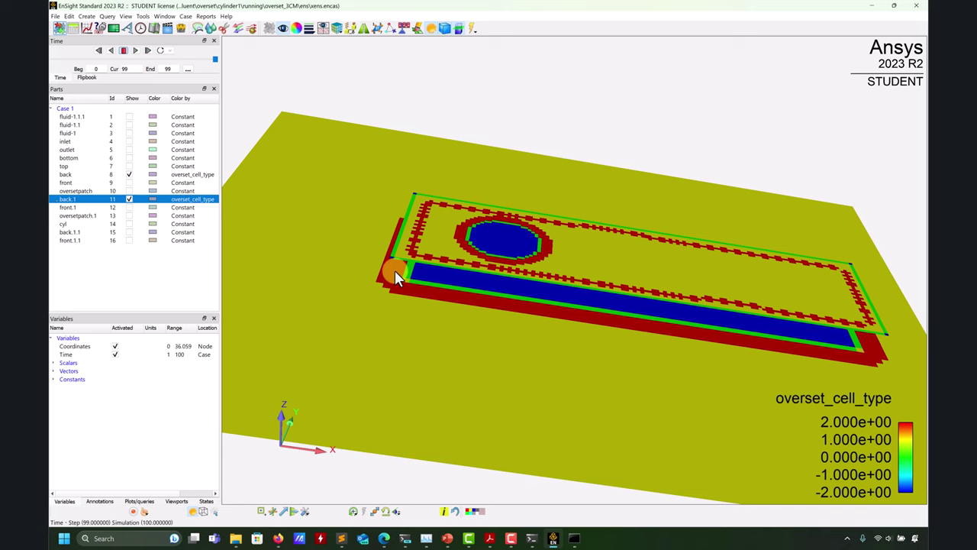
{"action": "left_click_drag", "start_coordinate": [395, 270], "coordinate": [626, 282]}
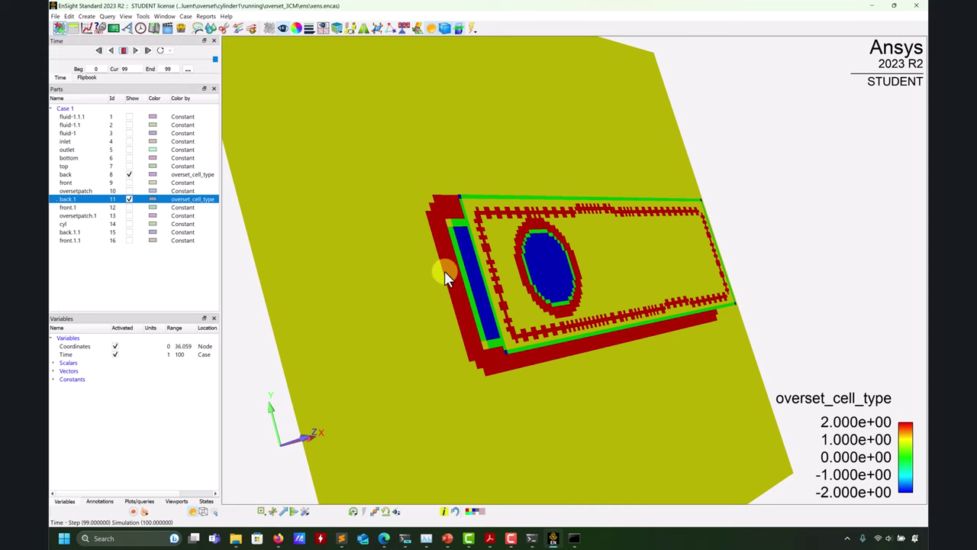
{"action": "left_click_drag", "start_coordinate": [445, 270], "coordinate": [496, 272]}
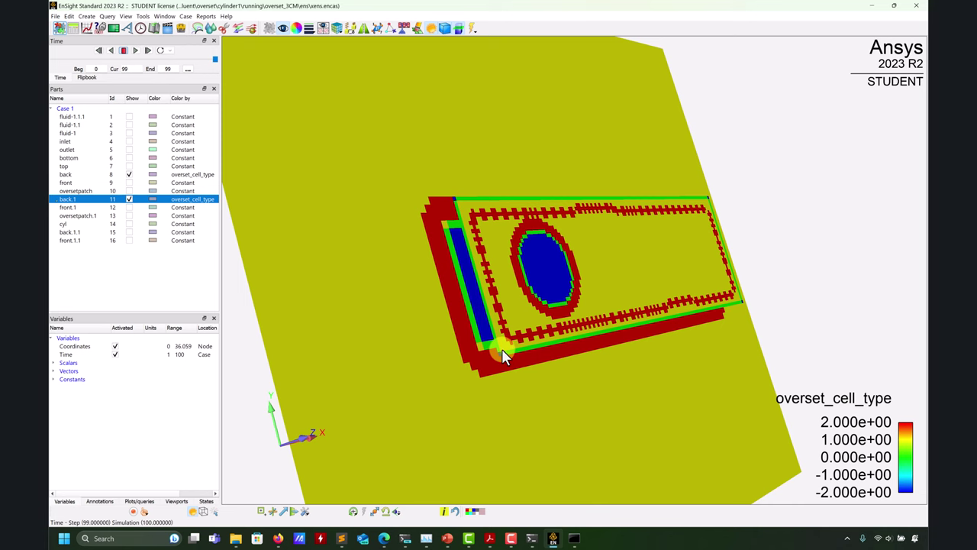
{"action": "left_click_drag", "start_coordinate": [504, 355], "coordinate": [436, 295]}
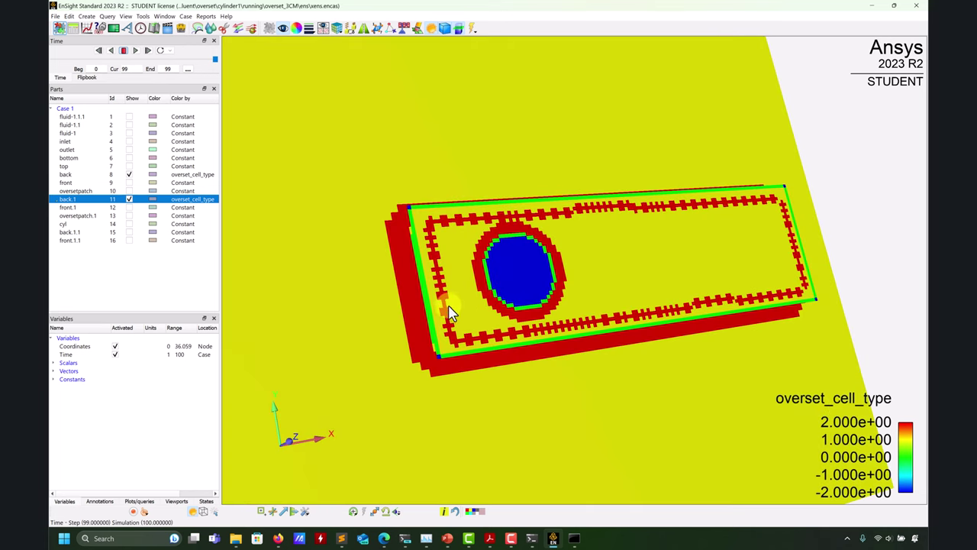
{"action": "left_click_drag", "start_coordinate": [451, 327], "coordinate": [488, 253]}
{"action": "left_click_drag", "start_coordinate": [443, 288], "coordinate": [434, 275]}
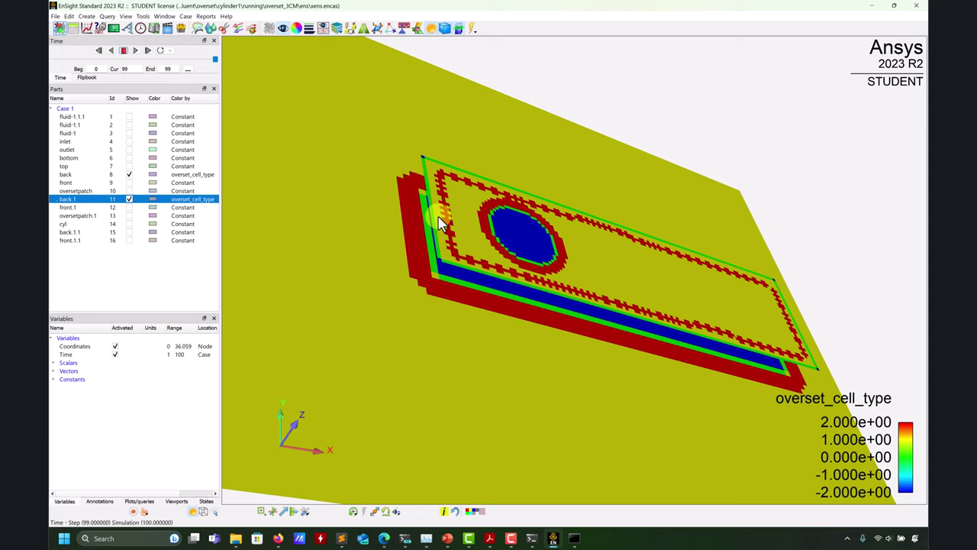
{"action": "left_click_drag", "start_coordinate": [440, 223], "coordinate": [537, 244]}
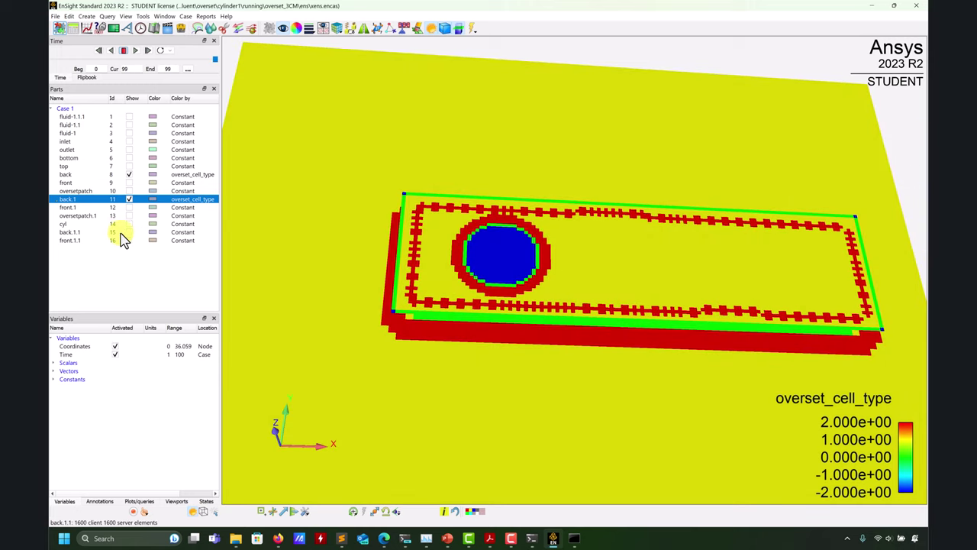
Set back.1.1's Z translation to 4
{"action": "double_click", "coordinate": [90, 231]}
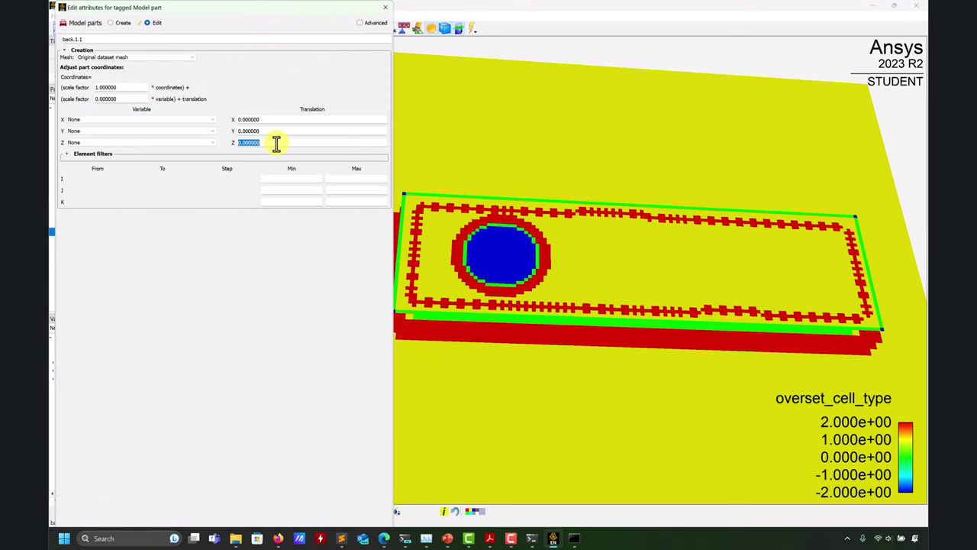
{"action": "type", "text": "4"}
{"action": "left_click", "coordinate": [384, 7]}
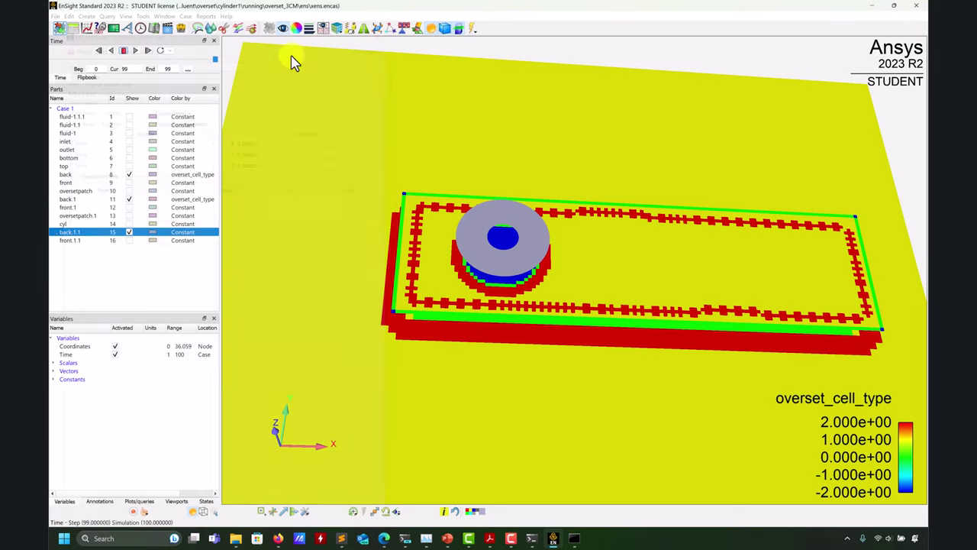
Colour back.1.1 by overset_cell_type and view the stack obliquely
{"action": "left_click", "coordinate": [294, 31]}
{"action": "scroll", "coordinate": [208, 122], "scroll_direction": "down", "scroll_amount": 2}
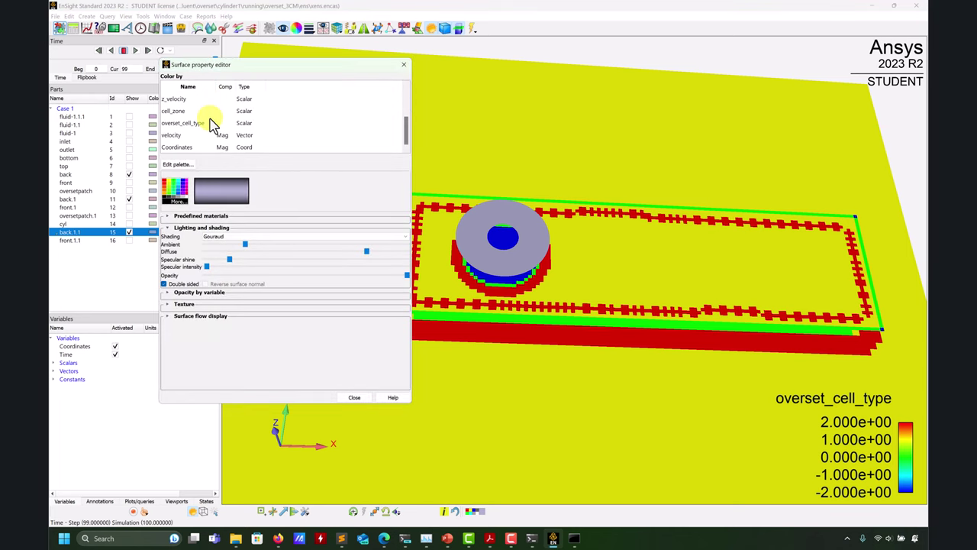
{"action": "left_click", "coordinate": [200, 123]}
{"action": "left_click", "coordinate": [404, 64]}
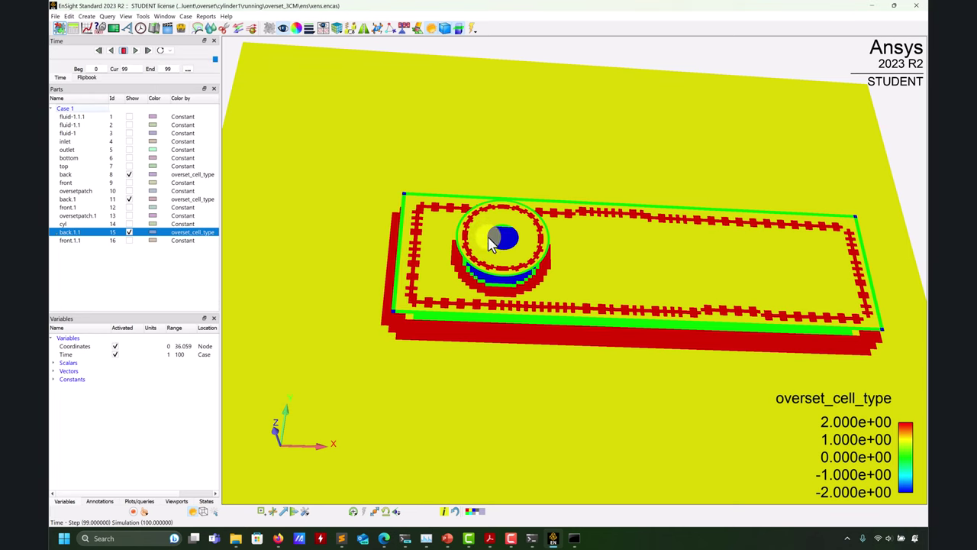
{"action": "left_click_drag", "start_coordinate": [473, 206], "coordinate": [504, 242]}
{"action": "left_click_drag", "start_coordinate": [412, 245], "coordinate": [432, 135]}
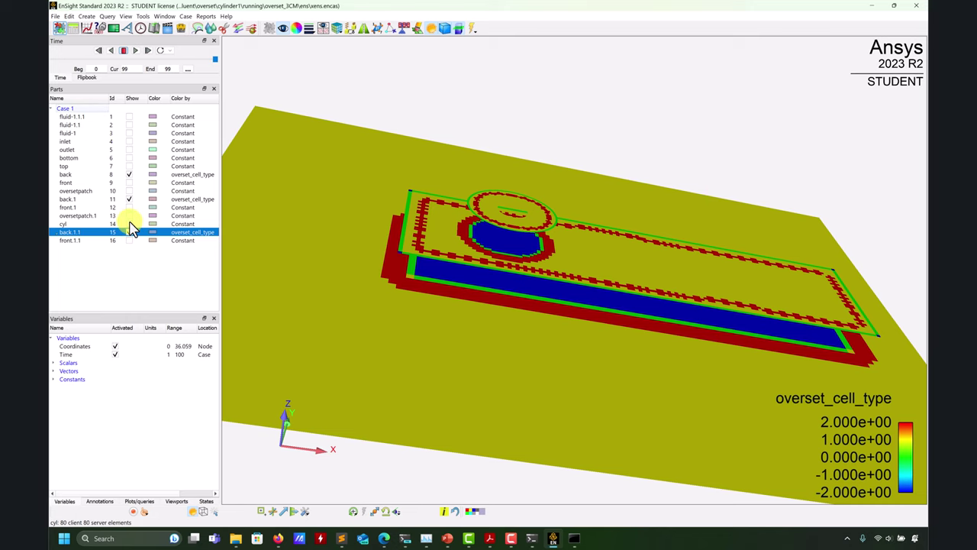
Show the cyl part and rotate the model to inspect the cylinder among the planes
{"action": "left_click", "coordinate": [129, 224]}
{"action": "left_click_drag", "start_coordinate": [322, 283], "coordinate": [479, 261]}
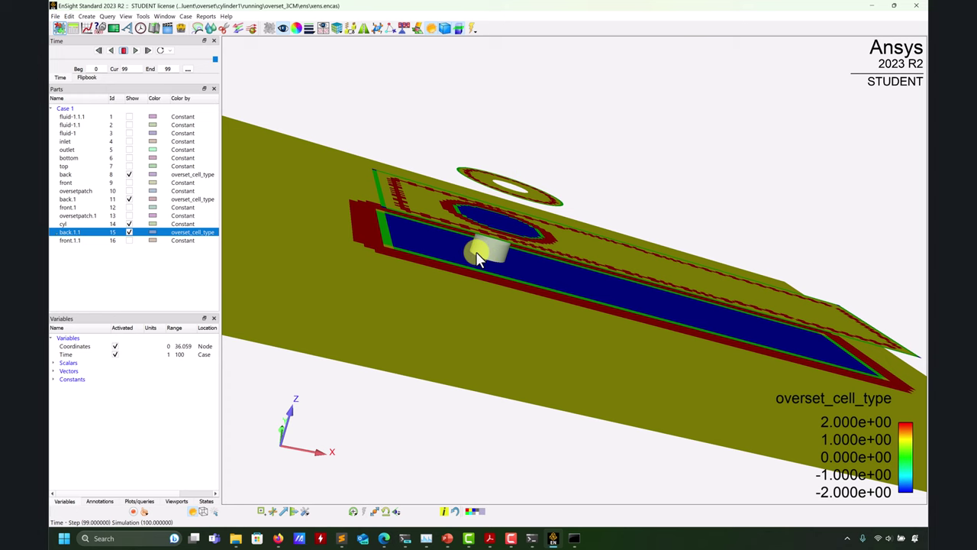
{"action": "left_click_drag", "start_coordinate": [449, 301], "coordinate": [484, 205]}
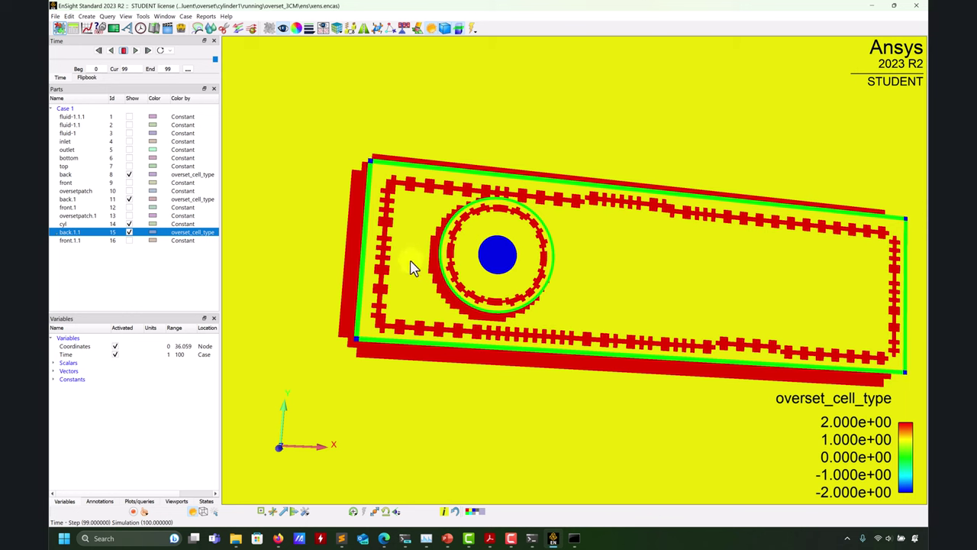
{"action": "left_click_drag", "start_coordinate": [412, 268], "coordinate": [434, 238]}
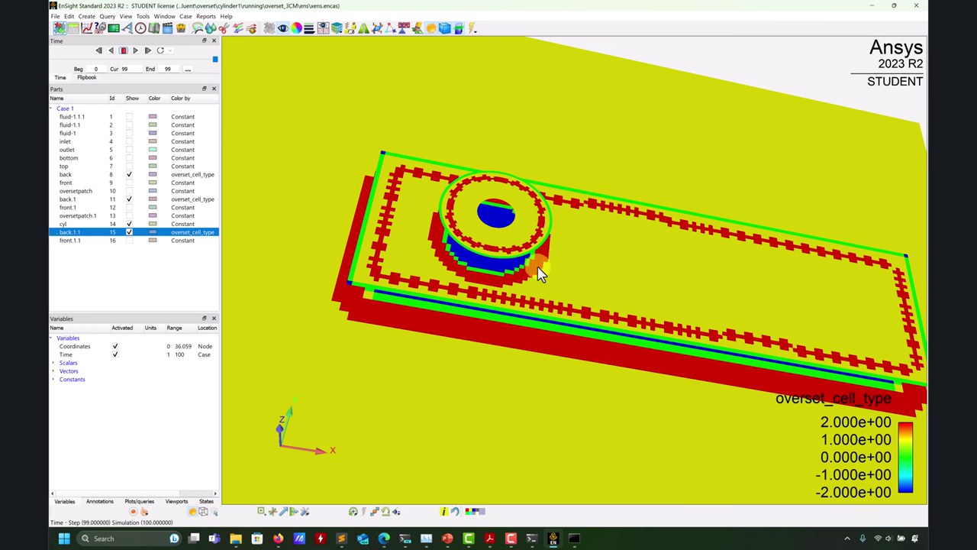
{"action": "left_click_drag", "start_coordinate": [543, 274], "coordinate": [524, 313]}
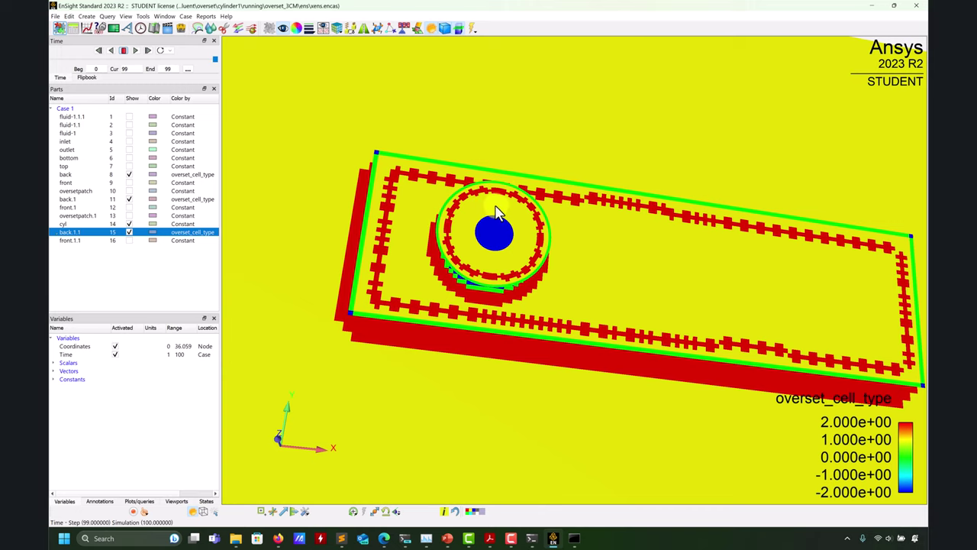
{"action": "left_click_drag", "start_coordinate": [493, 214], "coordinate": [577, 180]}
{"action": "left_click_drag", "start_coordinate": [544, 277], "coordinate": [550, 252]}
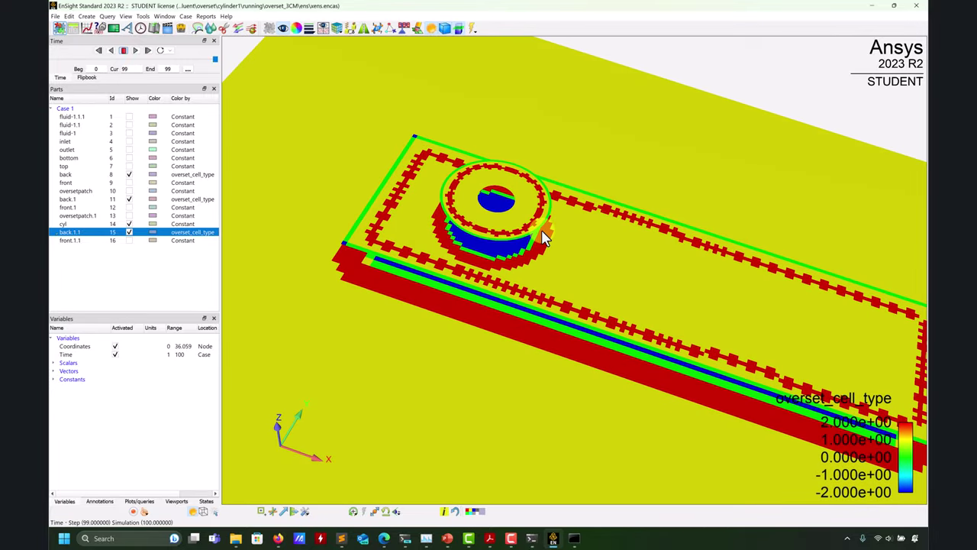
{"action": "left_click_drag", "start_coordinate": [475, 246], "coordinate": [487, 324]}
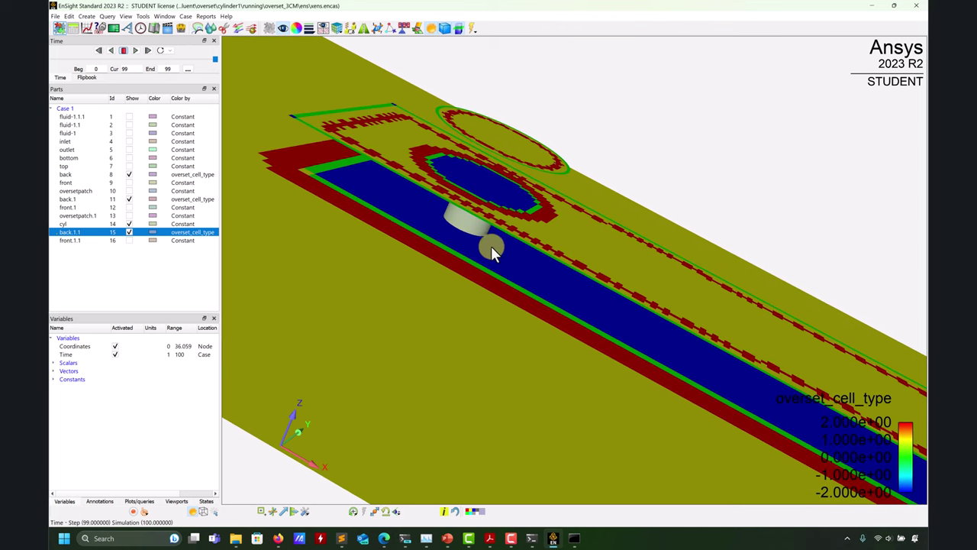
{"action": "left_click_drag", "start_coordinate": [491, 246], "coordinate": [494, 302]}
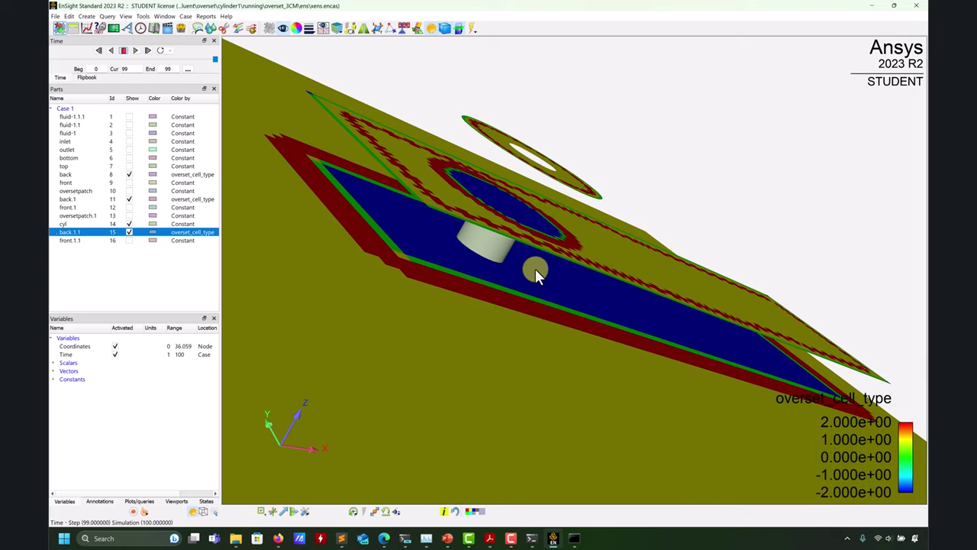
{"action": "left_click_drag", "start_coordinate": [535, 269], "coordinate": [405, 206]}
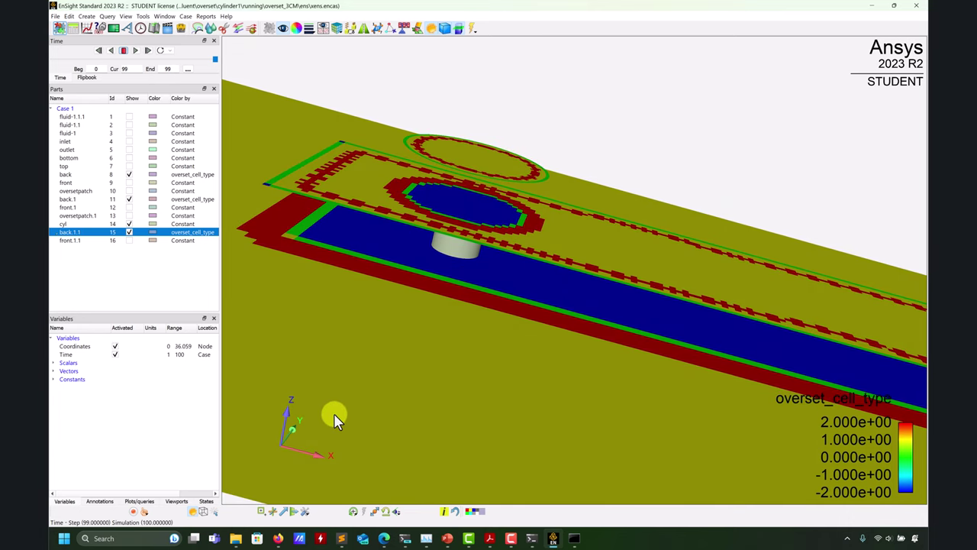
{"action": "left_click_drag", "start_coordinate": [465, 163], "coordinate": [420, 259]}
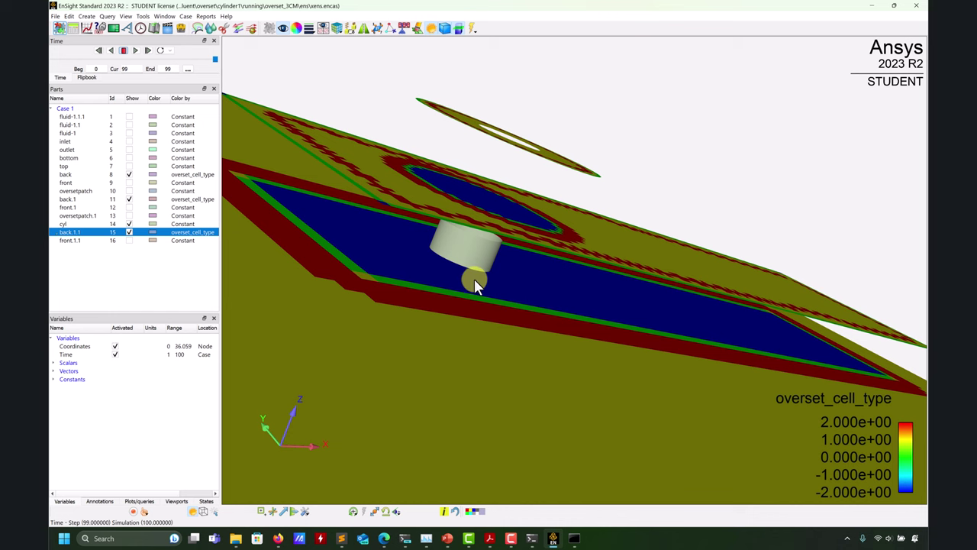
{"action": "left_click_drag", "start_coordinate": [489, 175], "coordinate": [427, 217]}
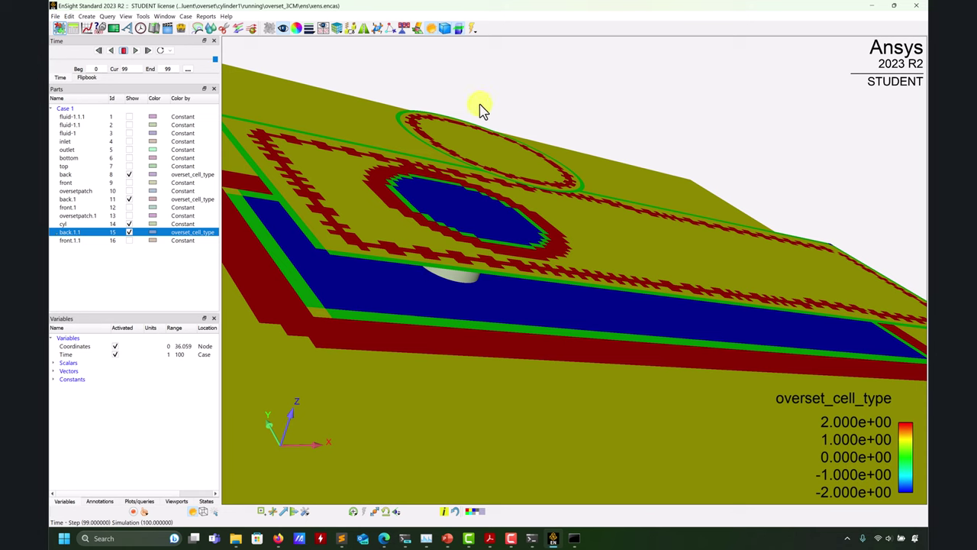
{"action": "left_click_drag", "start_coordinate": [403, 260], "coordinate": [371, 284]}
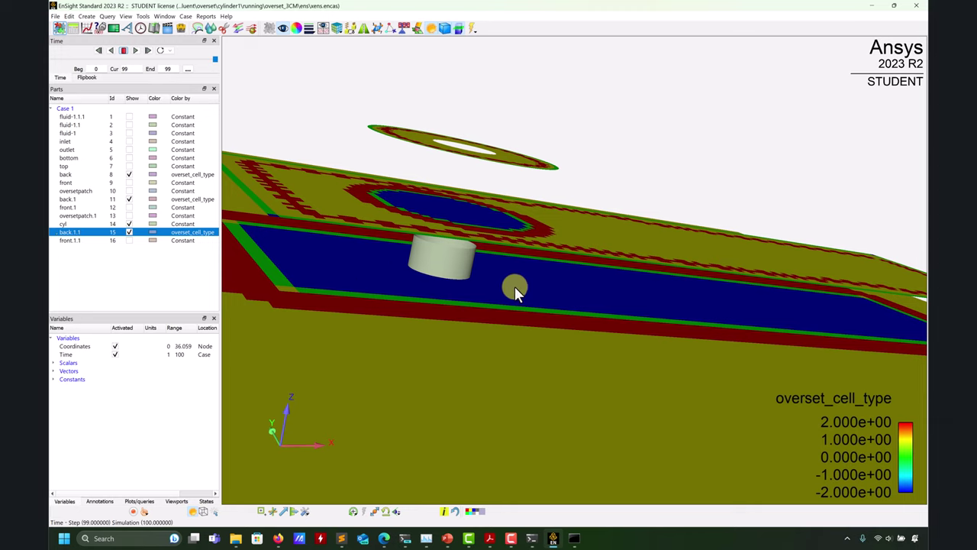
{"action": "left_click_drag", "start_coordinate": [381, 186], "coordinate": [397, 260]}
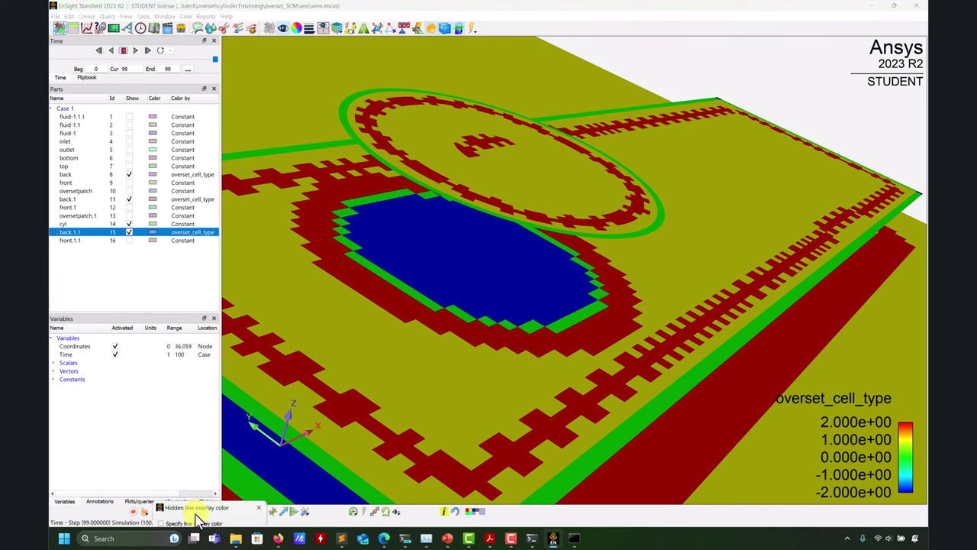
Turn on the black mesh line overlay and zoom in on the cylinder
{"action": "left_click", "coordinate": [236, 513]}
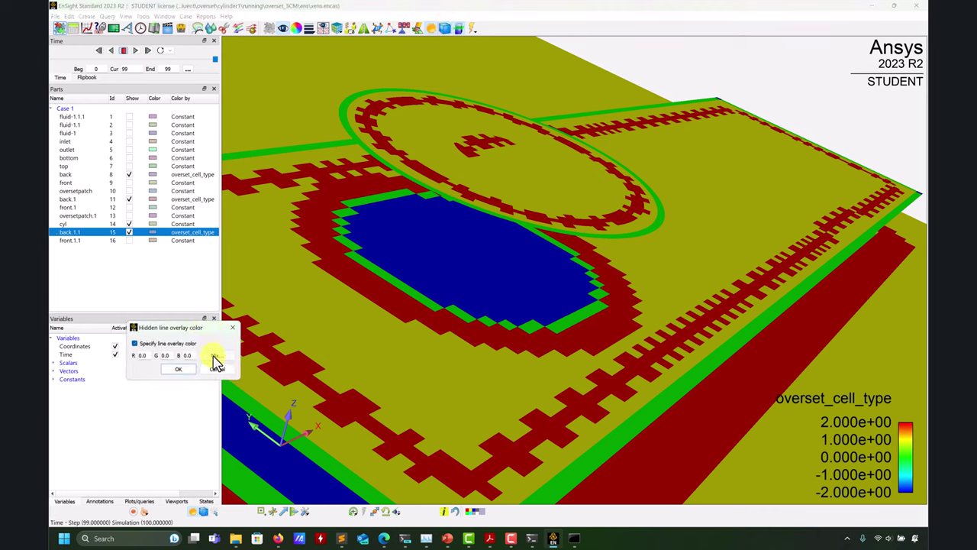
{"action": "left_click", "coordinate": [179, 373]}
{"action": "left_click_drag", "start_coordinate": [320, 351], "coordinate": [541, 369]}
{"action": "scroll", "coordinate": [541, 370], "scroll_direction": "up", "scroll_amount": 2}
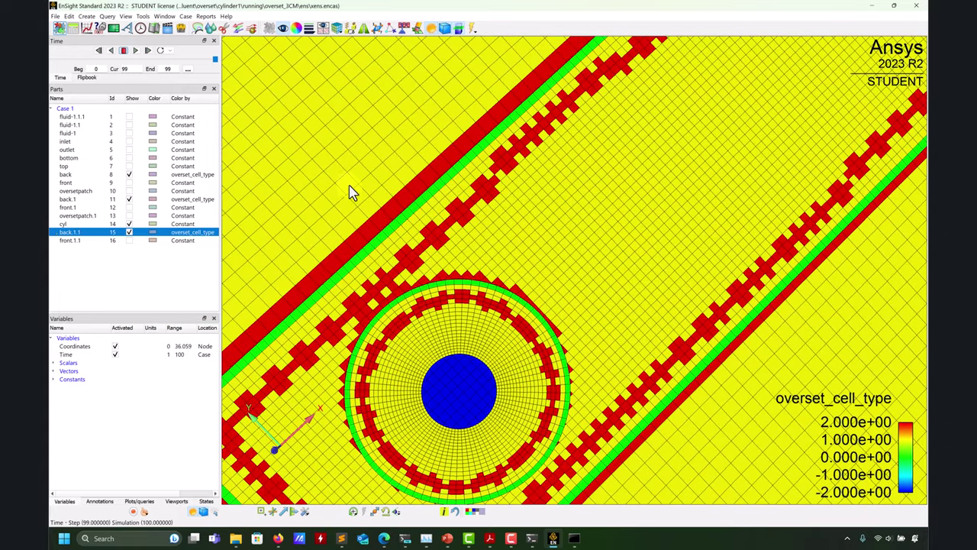
{"action": "scroll", "coordinate": [473, 386], "scroll_direction": "up", "scroll_amount": 3}
{"action": "left_click_drag", "start_coordinate": [574, 258], "coordinate": [356, 216]}
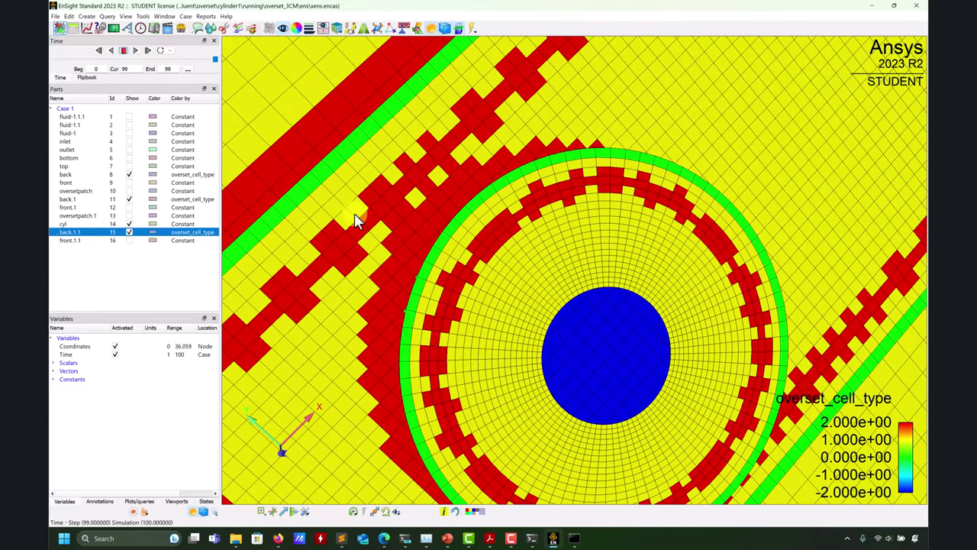
Review back.1.1's part attributes and bring up its surface appearance settings
{"action": "double_click", "coordinate": [82, 233]}
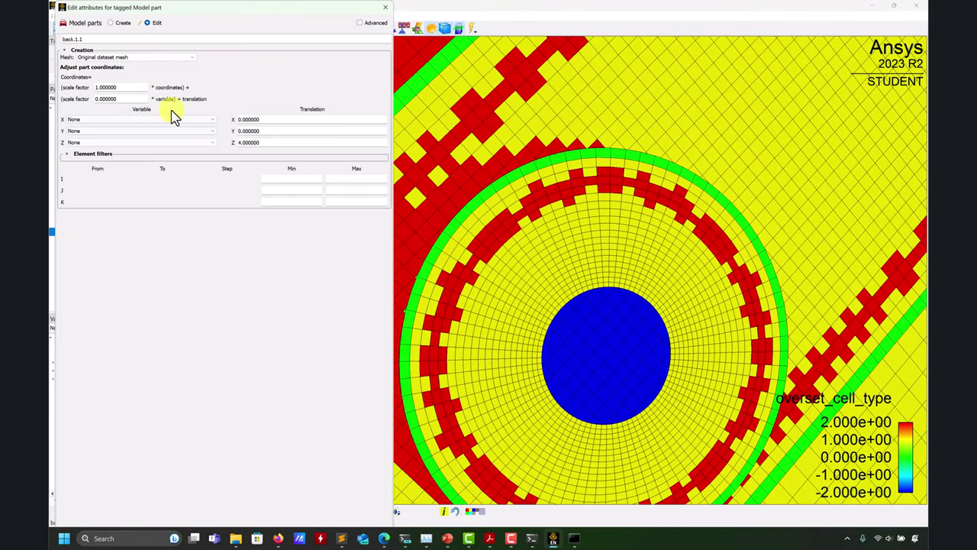
{"action": "left_click", "coordinate": [68, 52]}
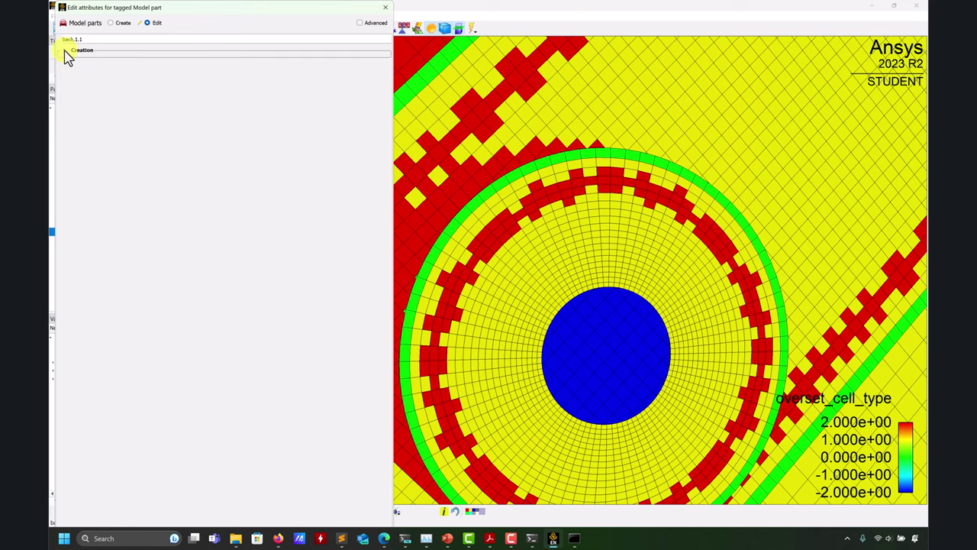
{"action": "left_click", "coordinate": [385, 7]}
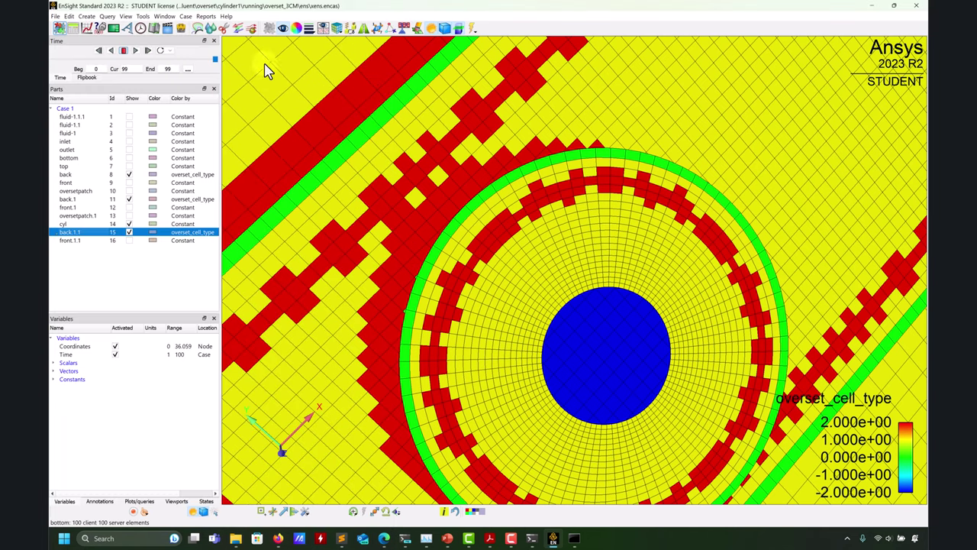
{"action": "left_click", "coordinate": [296, 29]}
Lower back.1.1's opacity so the layers beneath show through
{"action": "left_click_drag", "start_coordinate": [407, 276], "coordinate": [280, 276]}
{"action": "left_click_drag", "start_coordinate": [802, 332], "coordinate": [760, 323]}
{"action": "scroll", "coordinate": [669, 394], "scroll_direction": "up", "scroll_amount": 5}
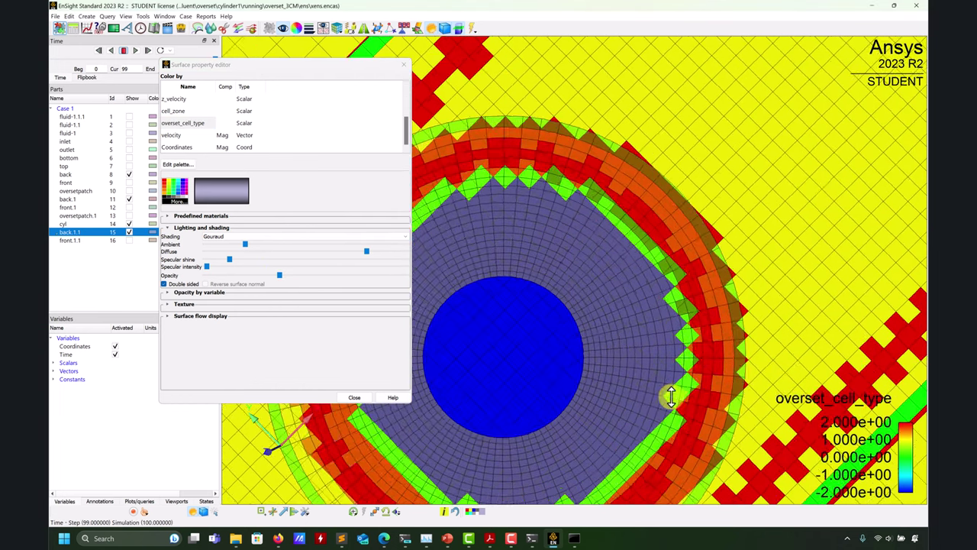
{"action": "mouse_move", "coordinate": [551, 137]}
{"action": "left_mouse_down"}
{"action": "mouse_move", "coordinate": [563, 164]}
{"action": "mouse_move", "coordinate": [571, 153]}
{"action": "mouse_move", "coordinate": [562, 136]}
{"action": "left_mouse_up"}
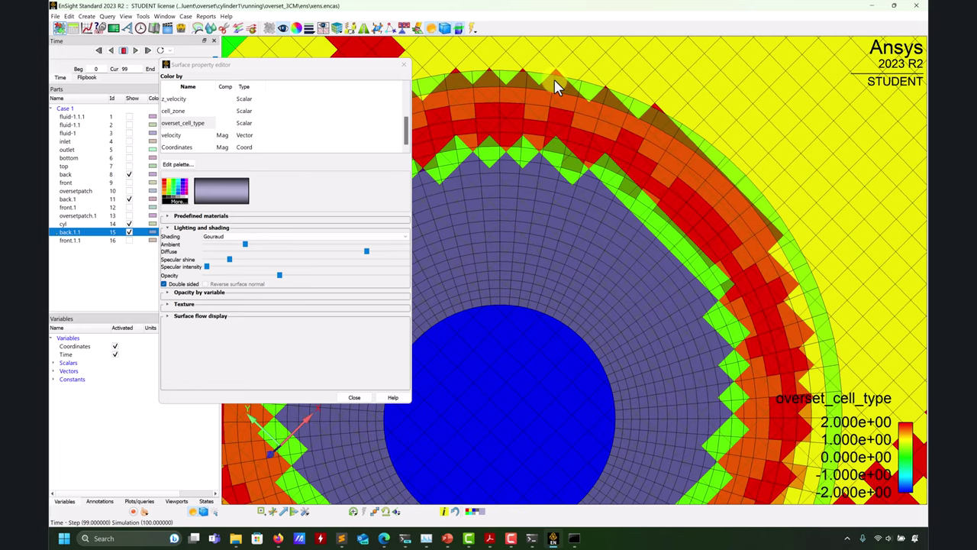
{"action": "left_click", "coordinate": [127, 16]}
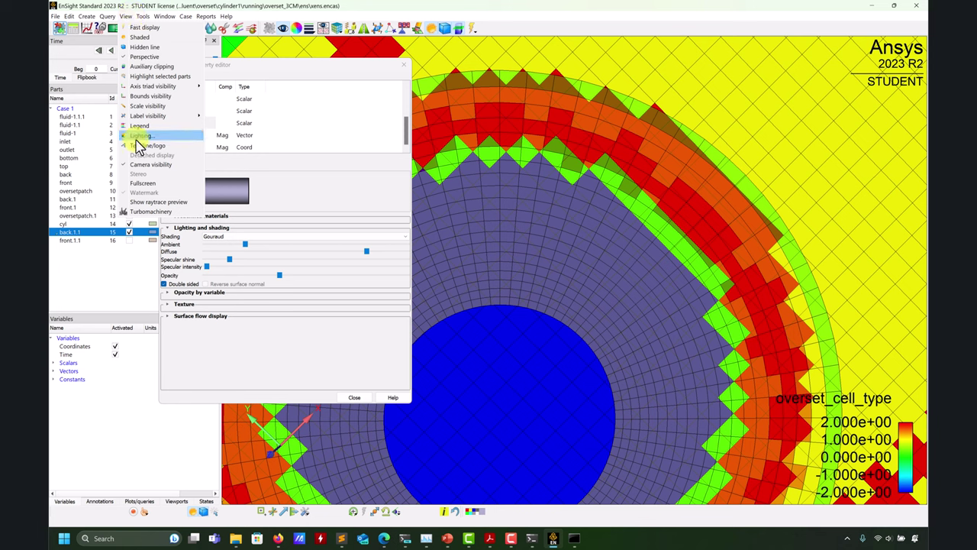
{"action": "left_click", "coordinate": [402, 130]}
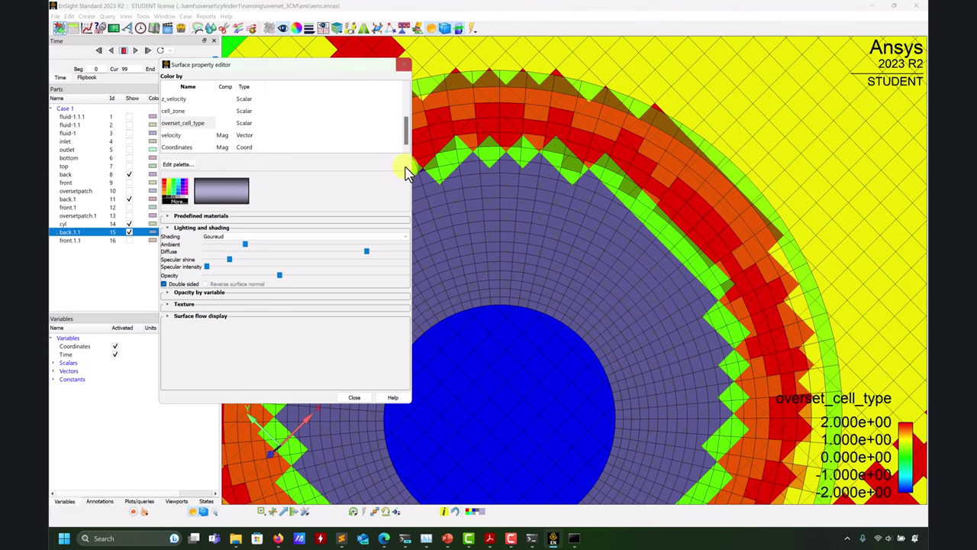
{"action": "left_click", "coordinate": [403, 67]}
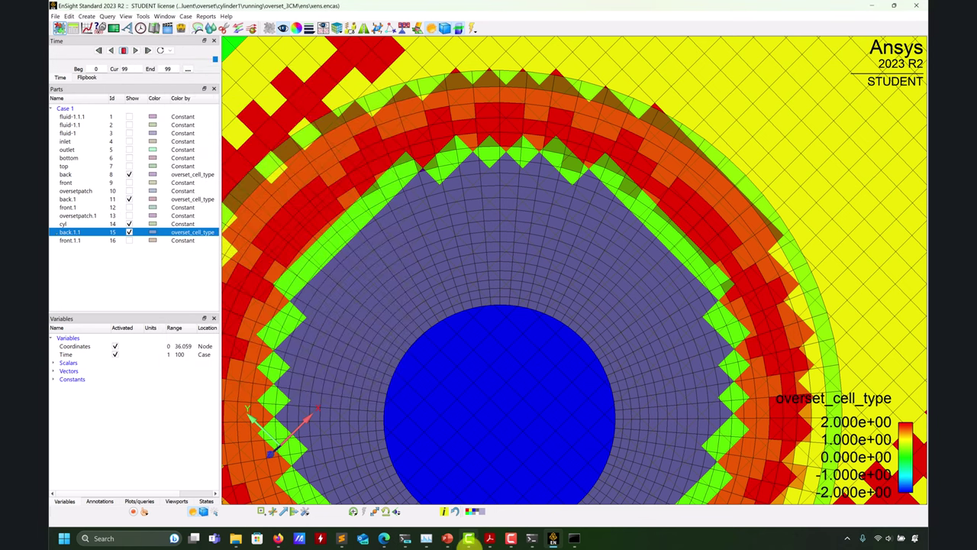
View the whole domain along the -Z direction
{"action": "left_click", "coordinate": [396, 510]}
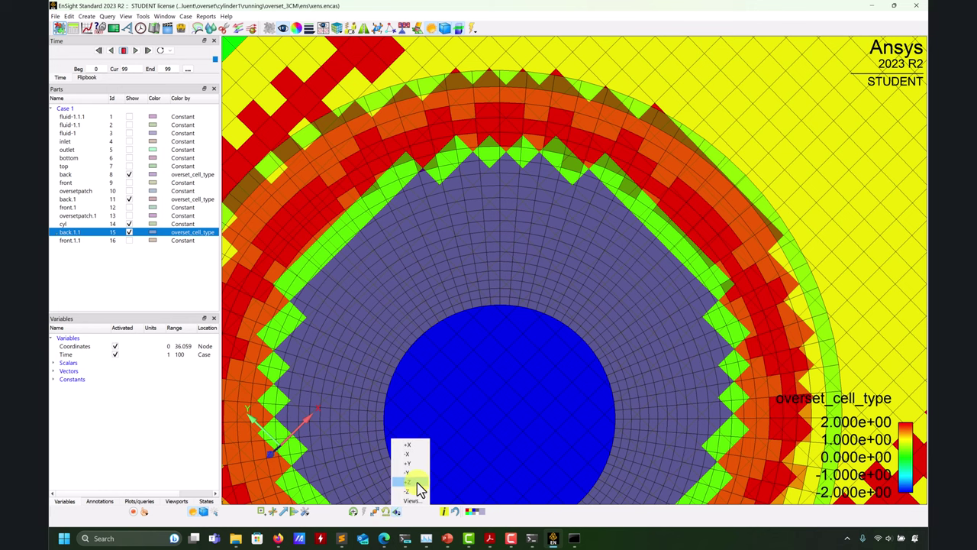
{"action": "left_click", "coordinate": [410, 492]}
{"action": "scroll", "coordinate": [496, 176], "scroll_direction": "up", "scroll_amount": 3}
Refit the whole model in the viewport with View > Fit
{"action": "scroll", "coordinate": [450, 137], "scroll_direction": "up", "scroll_amount": 2}
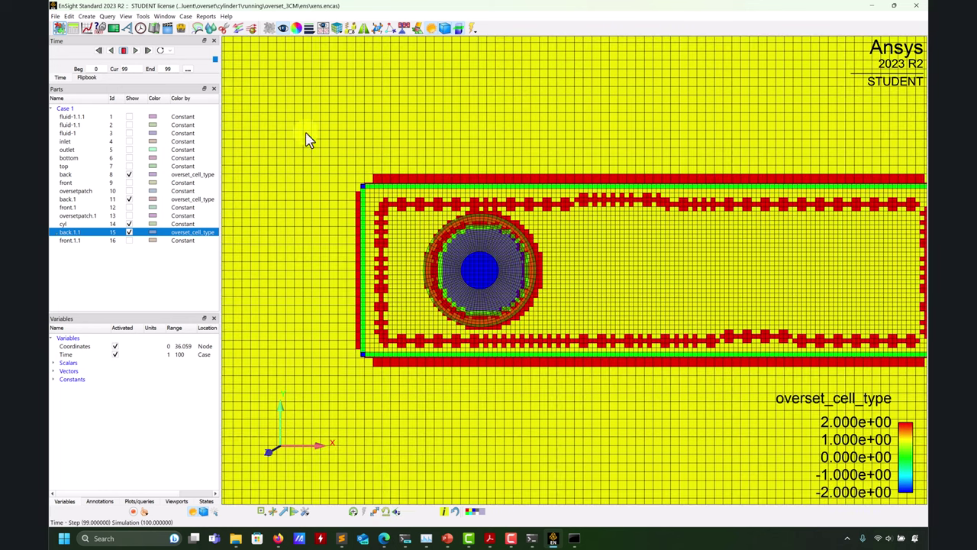
{"action": "left_click", "coordinate": [145, 17]}
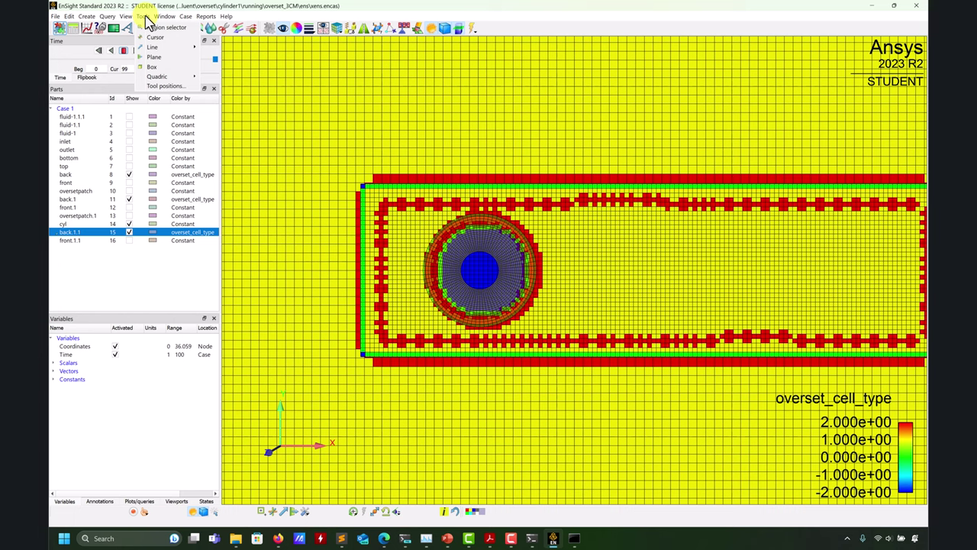
{"action": "mouse_move", "coordinate": [125, 16]}
{"action": "left_click", "coordinate": [142, 68]}
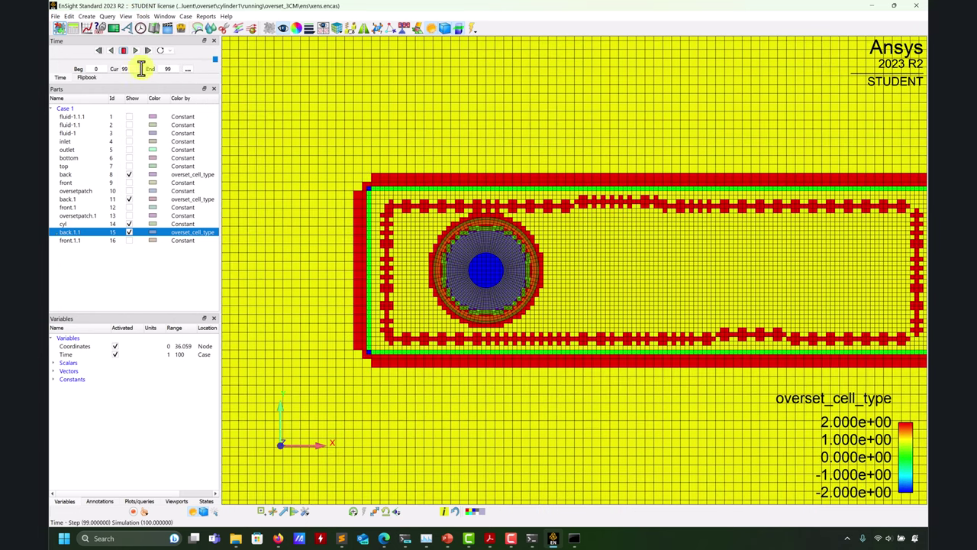
Zoom into the upper-right quadrant of the cylinder's overset ring
{"action": "scroll", "coordinate": [421, 371], "scroll_direction": "up", "scroll_amount": 3}
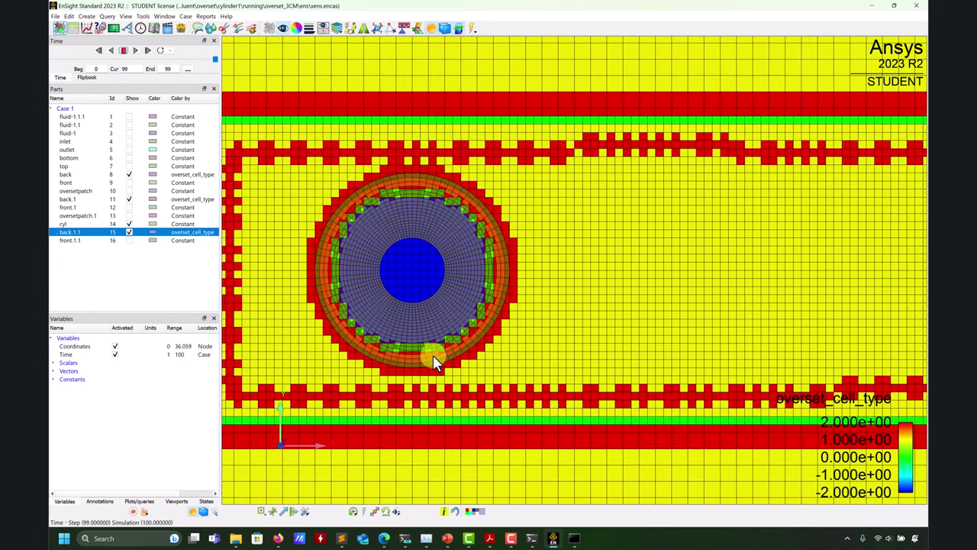
{"action": "scroll", "coordinate": [432, 355], "scroll_direction": "up", "scroll_amount": 3}
{"action": "scroll", "coordinate": [611, 203], "scroll_direction": "up", "scroll_amount": 3}
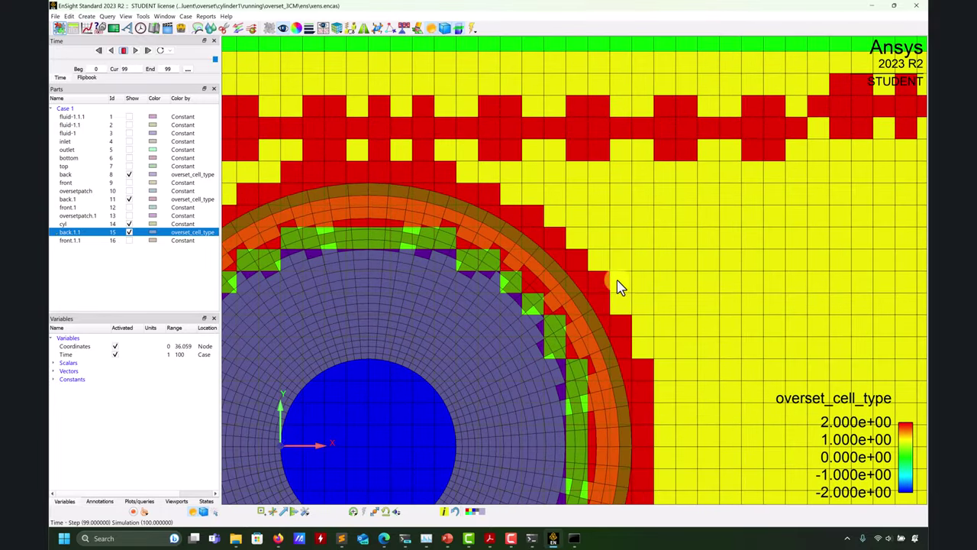
{"action": "scroll", "coordinate": [705, 87], "scroll_direction": "down", "scroll_amount": 3}
{"action": "scroll", "coordinate": [516, 400], "scroll_direction": "up", "scroll_amount": 1}
{"action": "scroll", "coordinate": [516, 400], "scroll_direction": "up", "scroll_amount": 2}
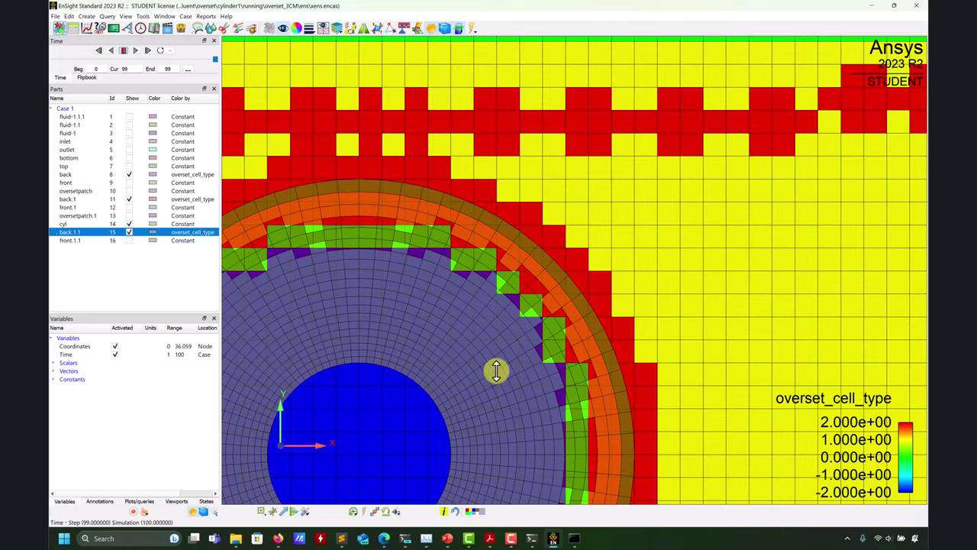
{"action": "scroll", "coordinate": [540, 288], "scroll_direction": "up", "scroll_amount": 3}
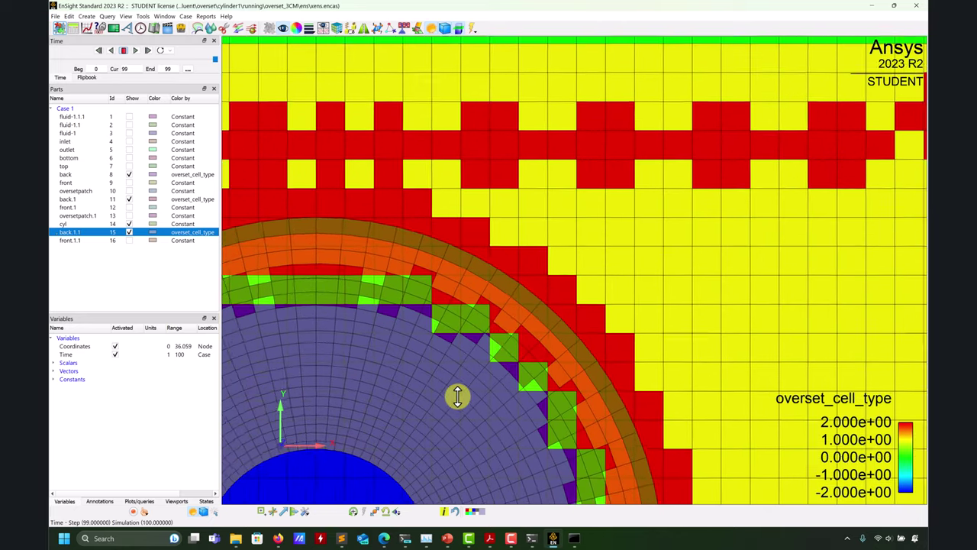
{"action": "scroll", "coordinate": [509, 318], "scroll_direction": "up", "scroll_amount": 2}
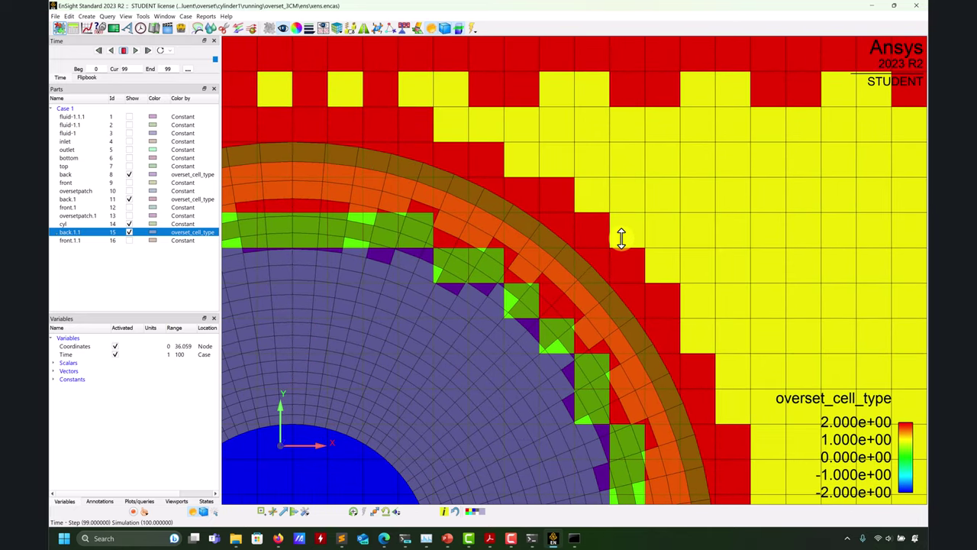
{"action": "scroll", "coordinate": [610, 266], "scroll_direction": "up", "scroll_amount": 2}
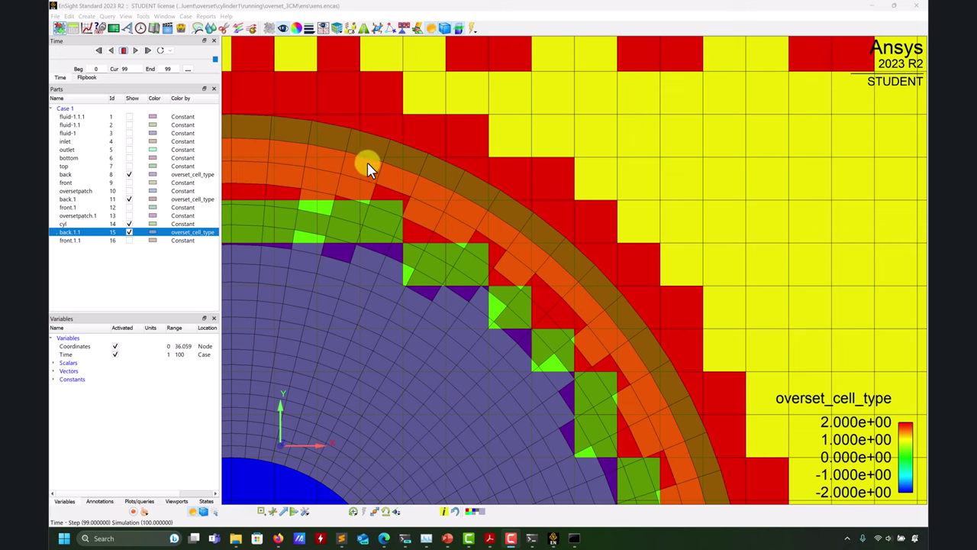
Zoom in on the overlapping cells of the overset ring, then zoom out to the whole cylinder
{"action": "scroll", "coordinate": [368, 162], "scroll_direction": "down", "scroll_amount": 2}
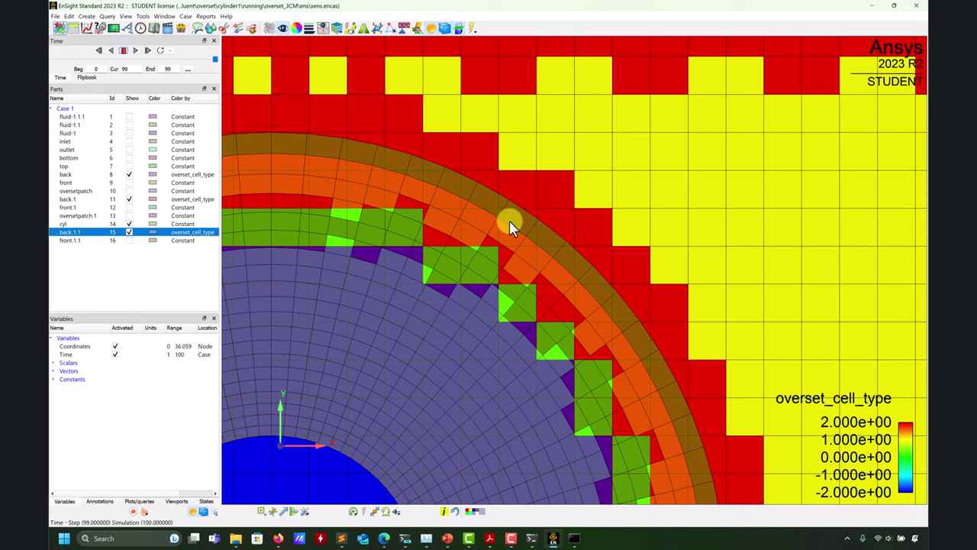
{"action": "scroll", "coordinate": [575, 185], "scroll_direction": "down", "scroll_amount": 2}
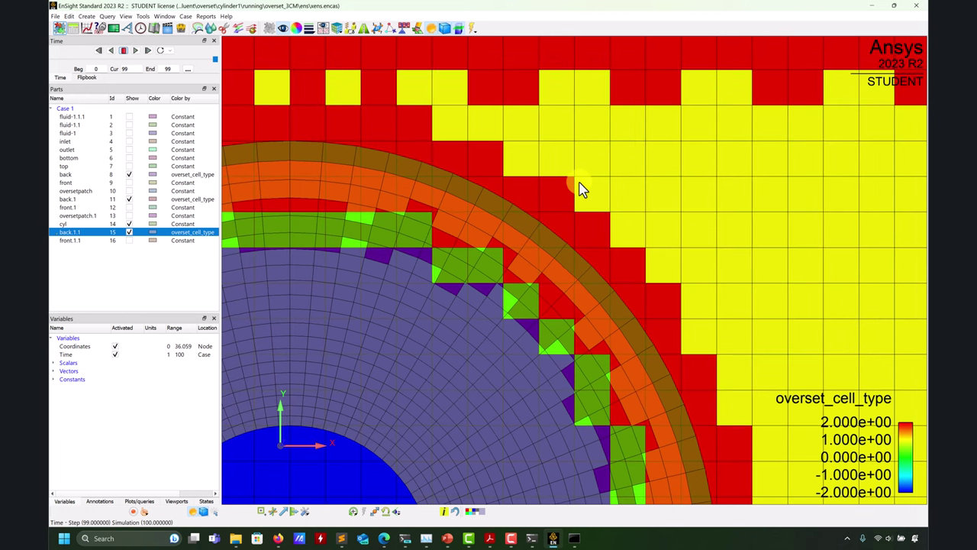
{"action": "scroll", "coordinate": [579, 187], "scroll_direction": "up", "scroll_amount": 3}
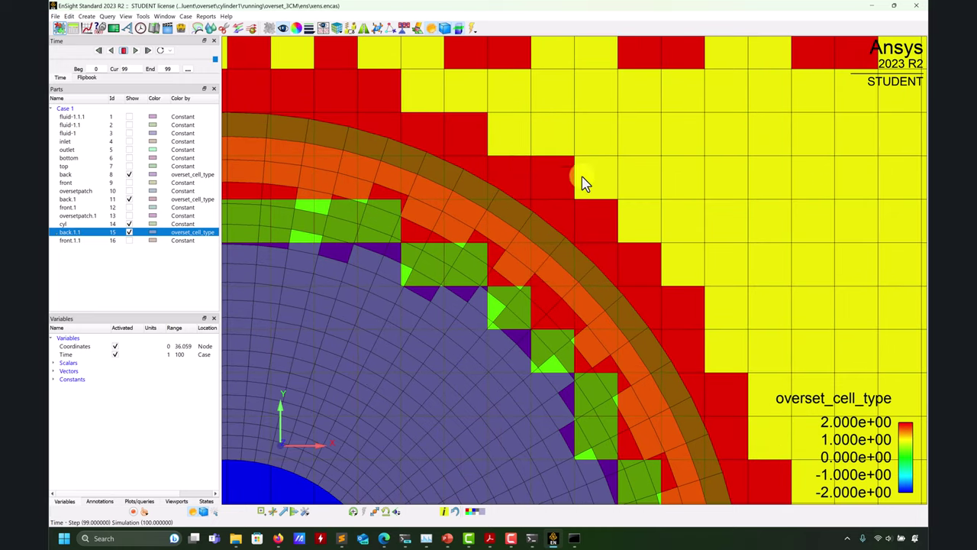
{"action": "scroll", "coordinate": [583, 235], "scroll_direction": "up", "scroll_amount": 2}
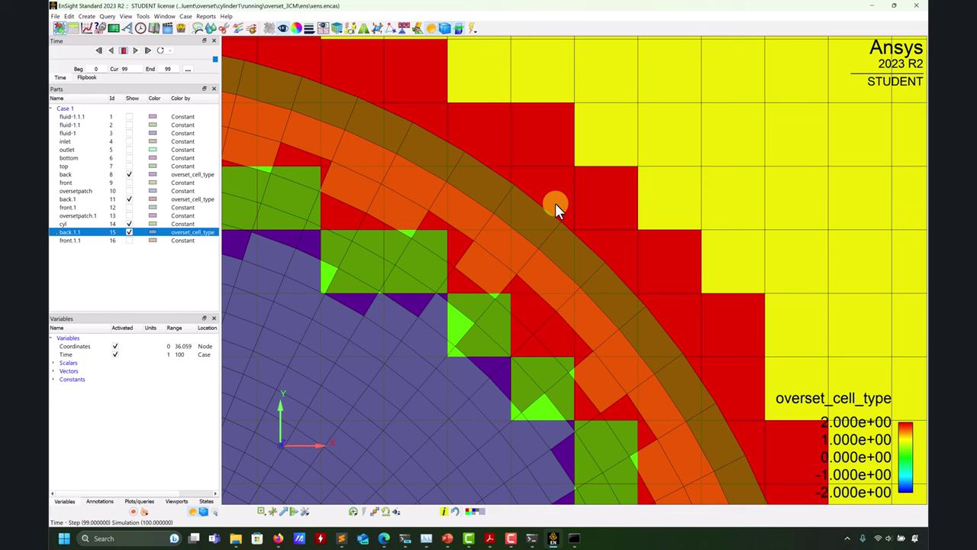
{"action": "scroll", "coordinate": [555, 203], "scroll_direction": "down", "scroll_amount": 3}
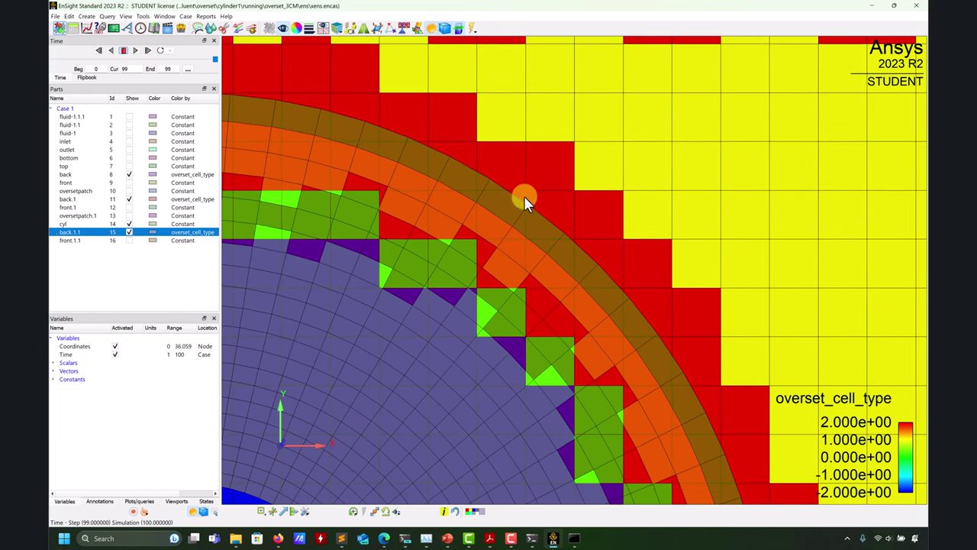
{"action": "scroll", "coordinate": [535, 222], "scroll_direction": "down", "scroll_amount": 2}
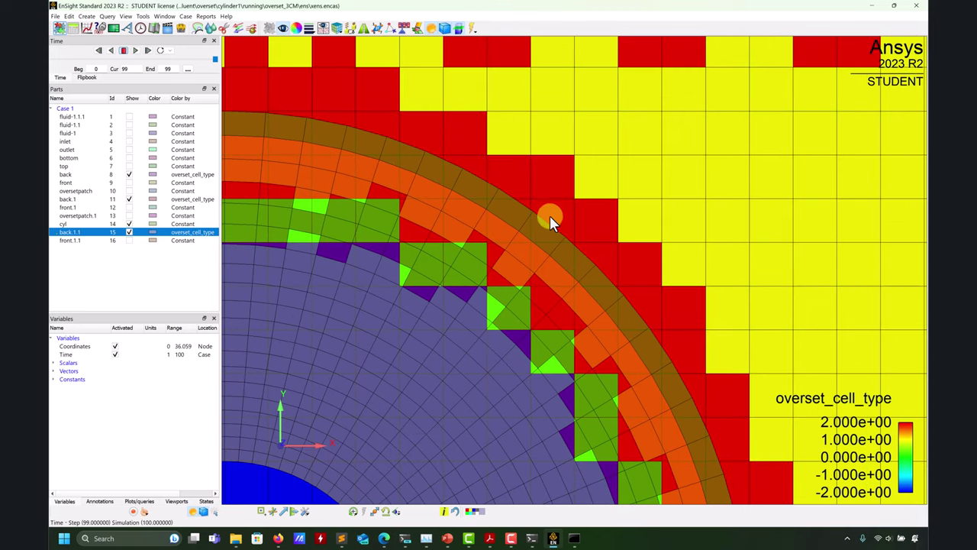
{"action": "scroll", "coordinate": [566, 191], "scroll_direction": "down", "scroll_amount": 1}
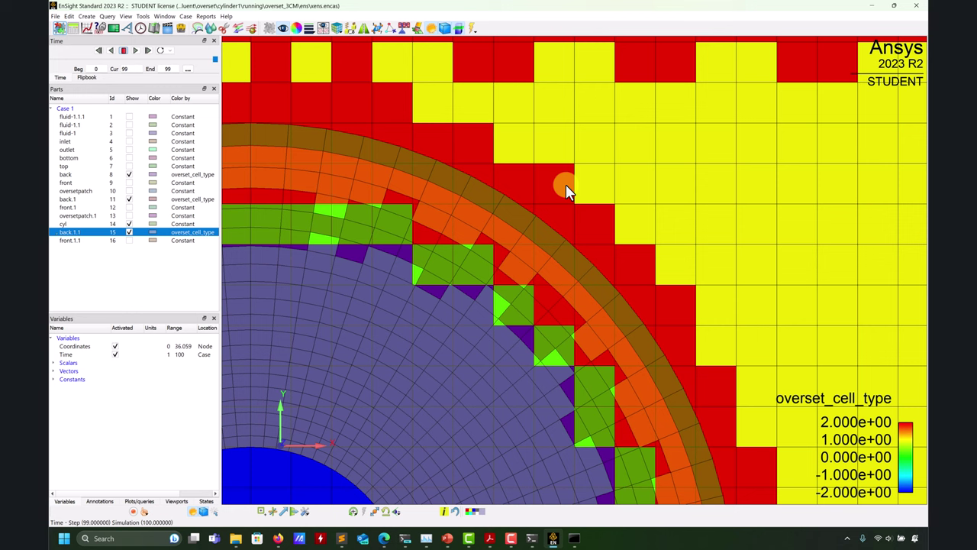
{"action": "right_click_drag", "start_coordinate": [567, 191], "coordinate": [589, 233]}
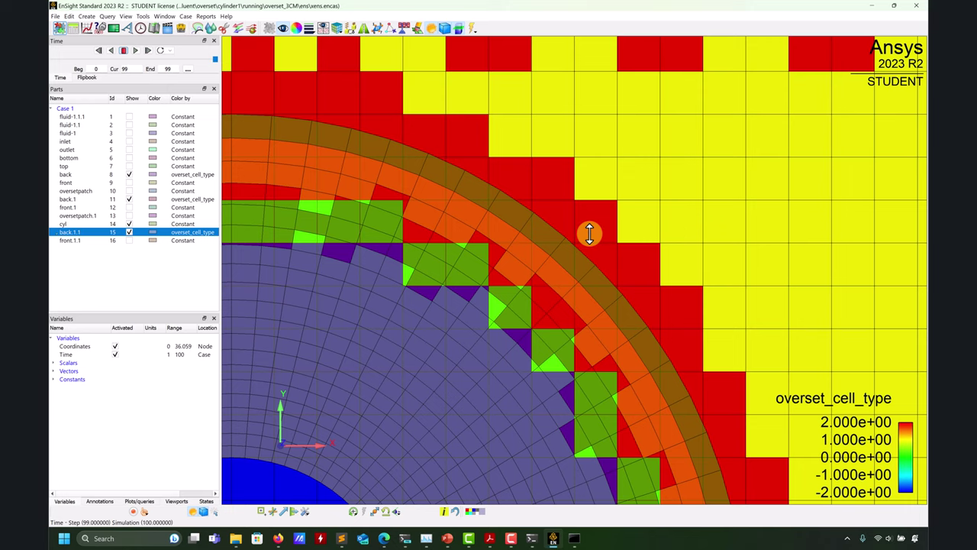
{"action": "right_click_drag", "start_coordinate": [589, 234], "coordinate": [514, 328]}
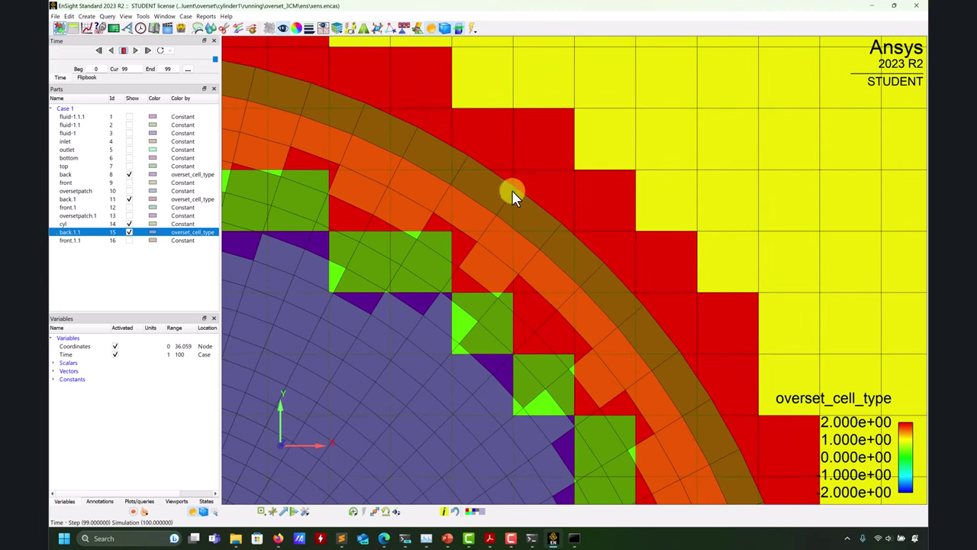
{"action": "right_click_drag", "start_coordinate": [475, 201], "coordinate": [378, 198]}
{"action": "right_click_drag", "start_coordinate": [521, 200], "coordinate": [683, 140]}
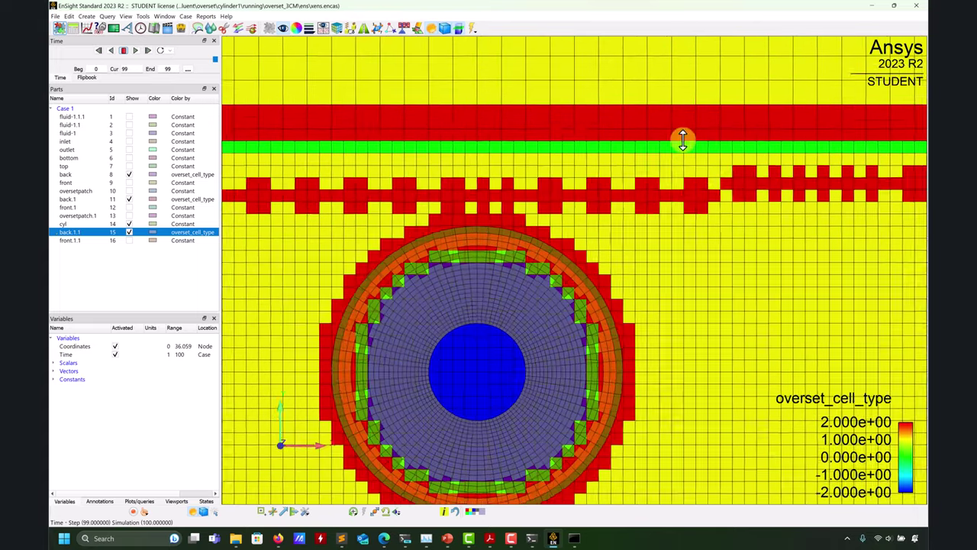
Orbit the overset planes obliquely, then settle on a nearly top-down view of the rectangular domain
{"action": "left_click_drag", "start_coordinate": [682, 140], "coordinate": [687, 327]}
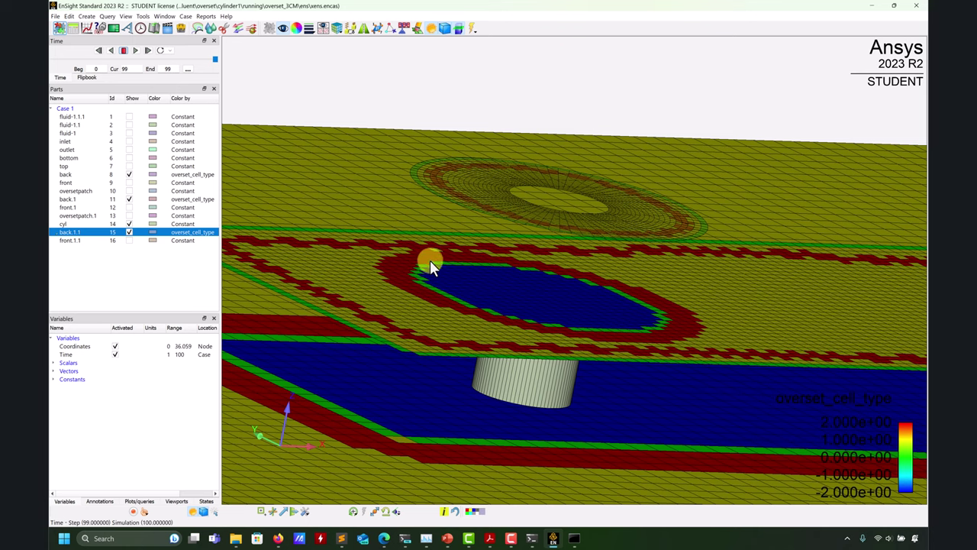
{"action": "left_click_drag", "start_coordinate": [532, 175], "coordinate": [303, 373]}
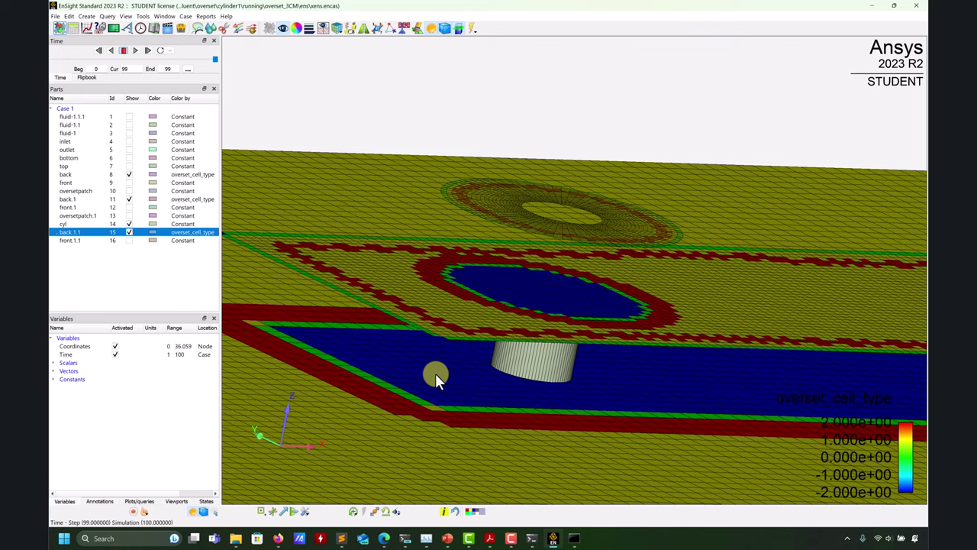
{"action": "left_click_drag", "start_coordinate": [471, 247], "coordinate": [707, 95]}
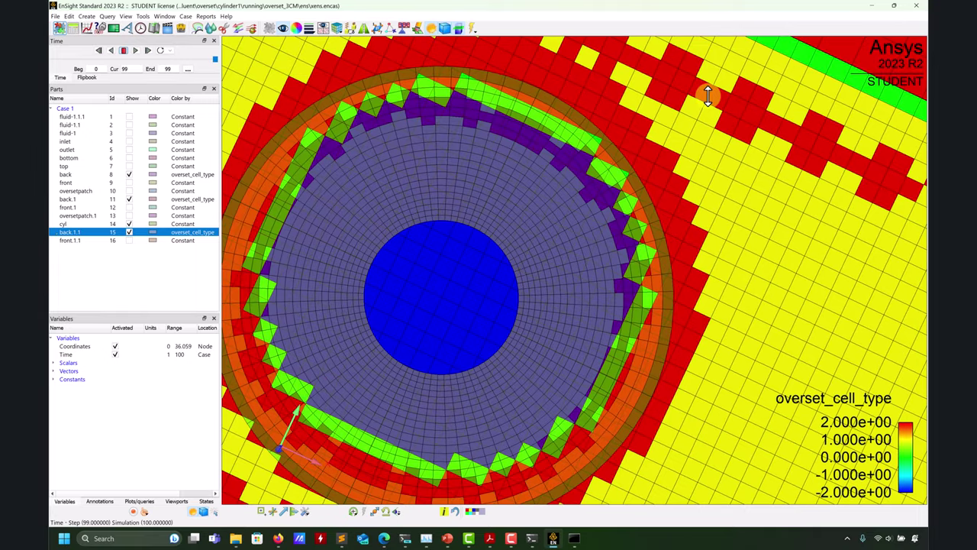
{"action": "left_click_drag", "start_coordinate": [707, 95], "coordinate": [592, 252]}
{"action": "left_click_drag", "start_coordinate": [557, 238], "coordinate": [596, 368]}
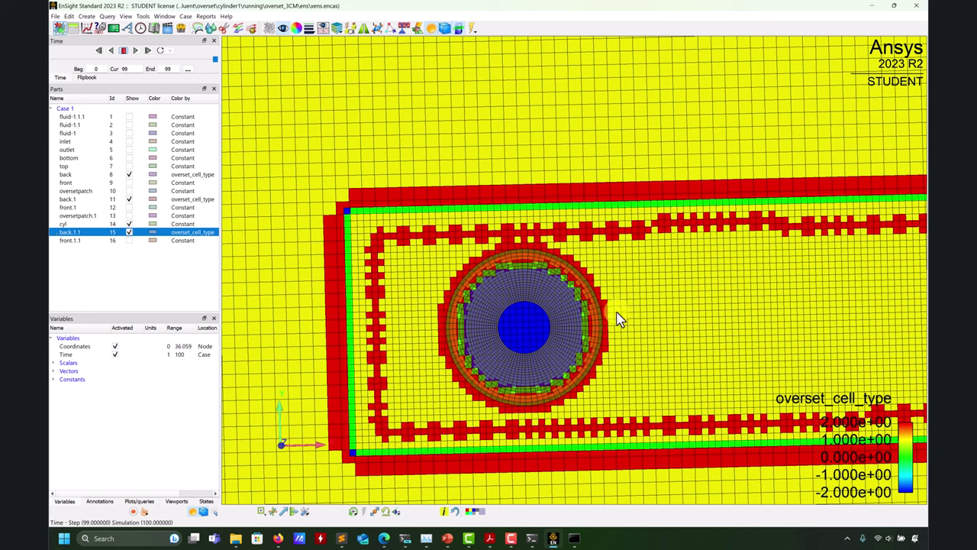
Tilt the mesh obliquely, orbit back near top-down, and zoom out to fit the domain
{"action": "scroll", "coordinate": [527, 329], "scroll_direction": "up", "scroll_amount": 2}
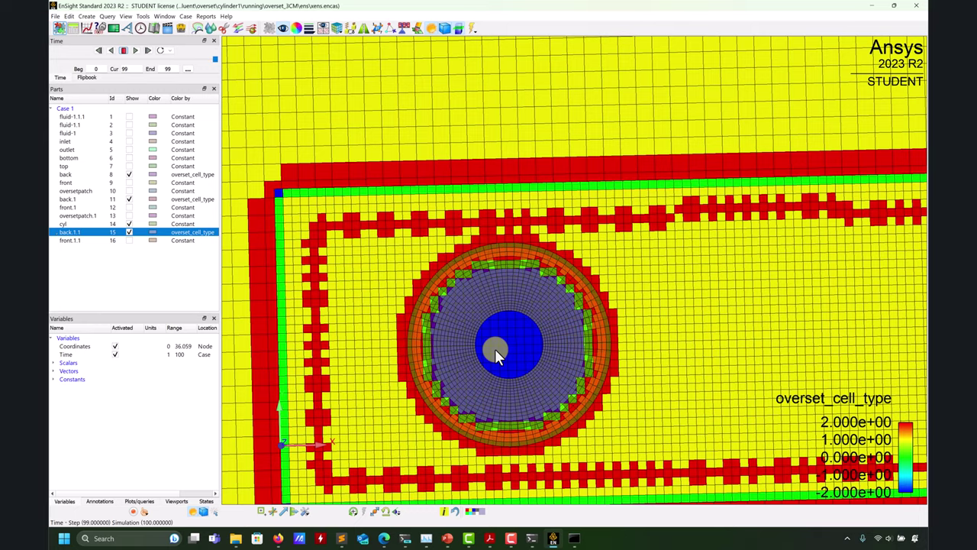
{"action": "scroll", "coordinate": [495, 348], "scroll_direction": "down", "scroll_amount": 3}
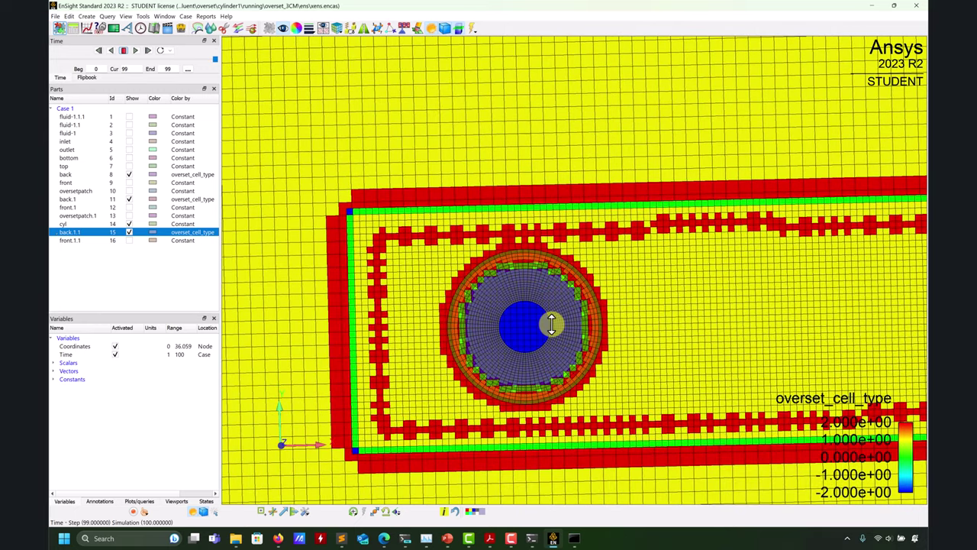
{"action": "left_click_drag", "start_coordinate": [551, 323], "coordinate": [499, 379]}
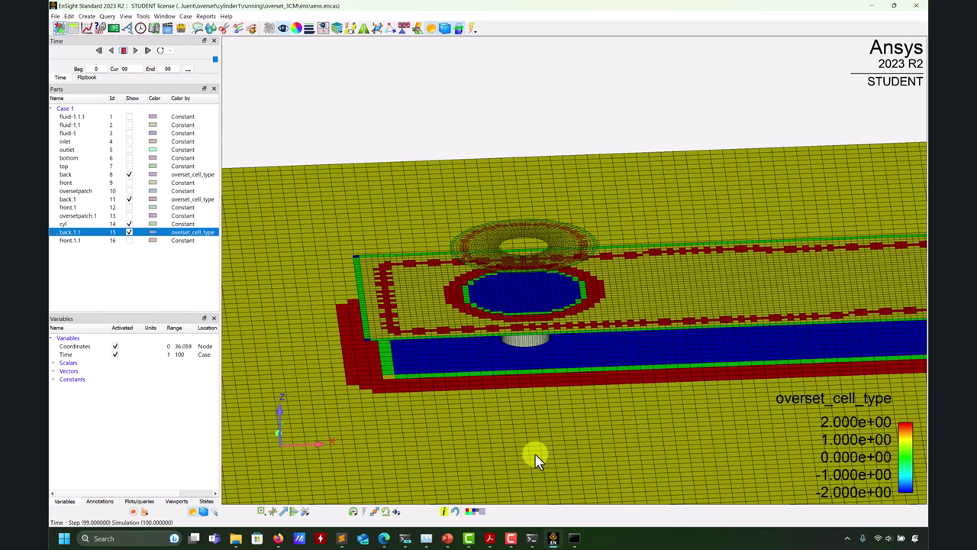
{"action": "left_click_drag", "start_coordinate": [556, 344], "coordinate": [633, 359]}
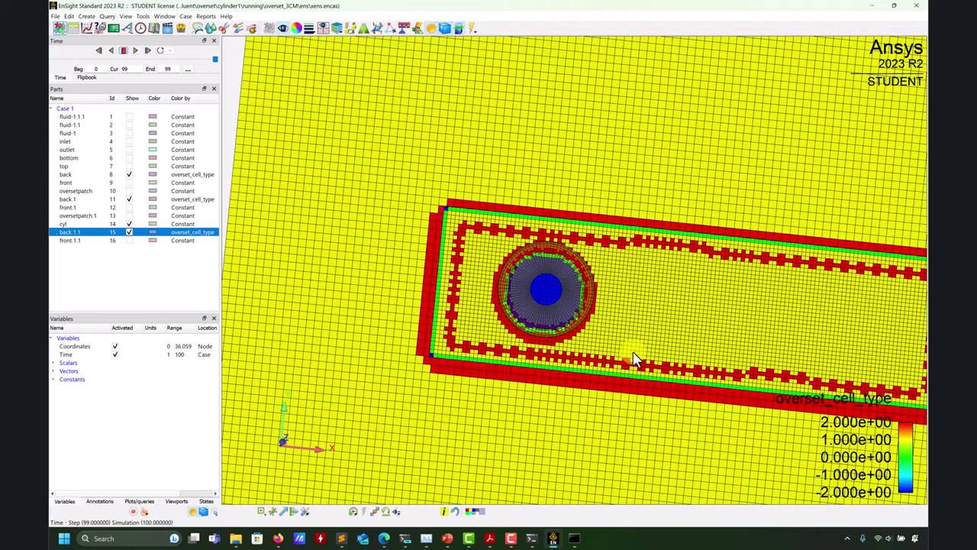
{"action": "scroll", "coordinate": [615, 382], "scroll_direction": "down", "scroll_amount": 5}
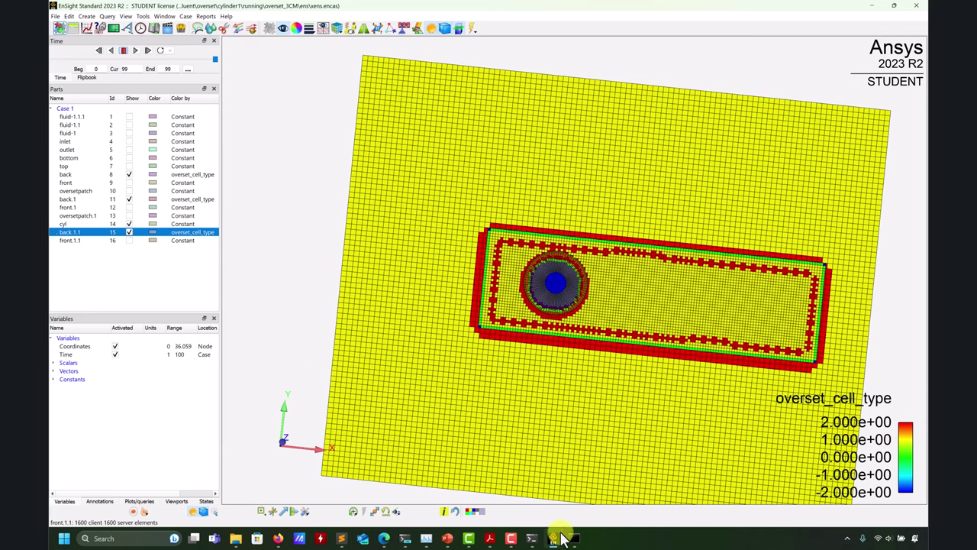
Browse the PowerPoint slides 17 and 18, stop on slide 16 (SSLV grids), and minimise
{"action": "mouse_move", "coordinate": [449, 536]}
{"action": "left_click", "coordinate": [523, 502]}
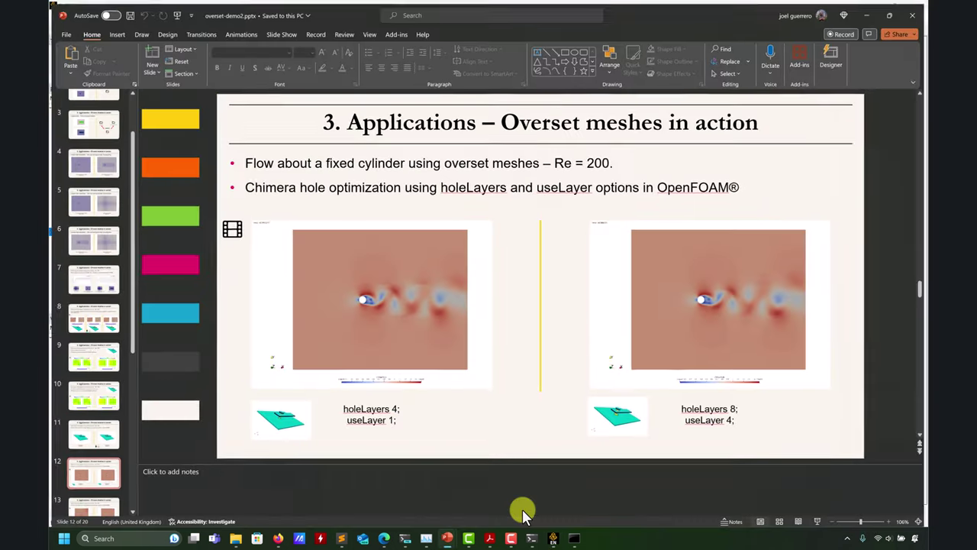
{"action": "scroll", "coordinate": [84, 305], "scroll_direction": "down", "scroll_amount": 5}
{"action": "left_click", "coordinate": [91, 368]}
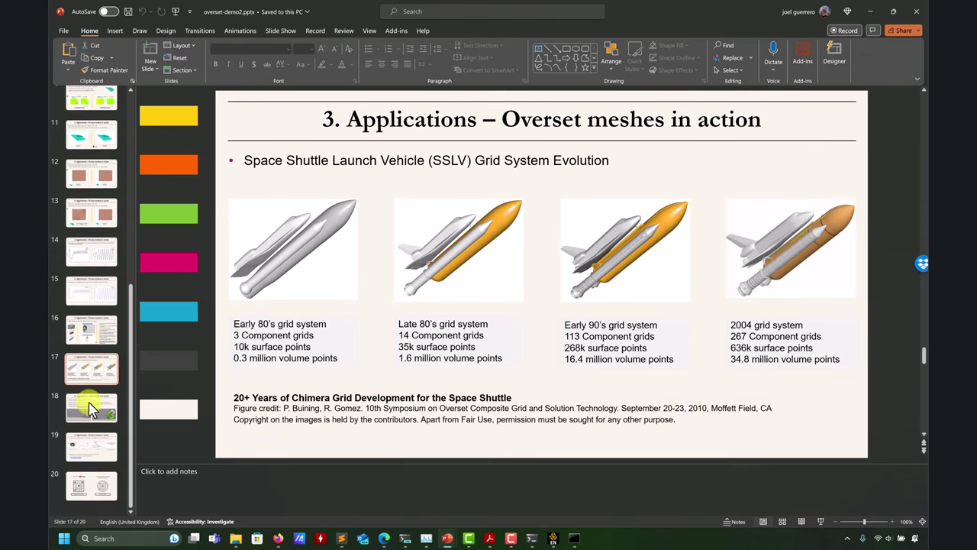
{"action": "left_click", "coordinate": [93, 412]}
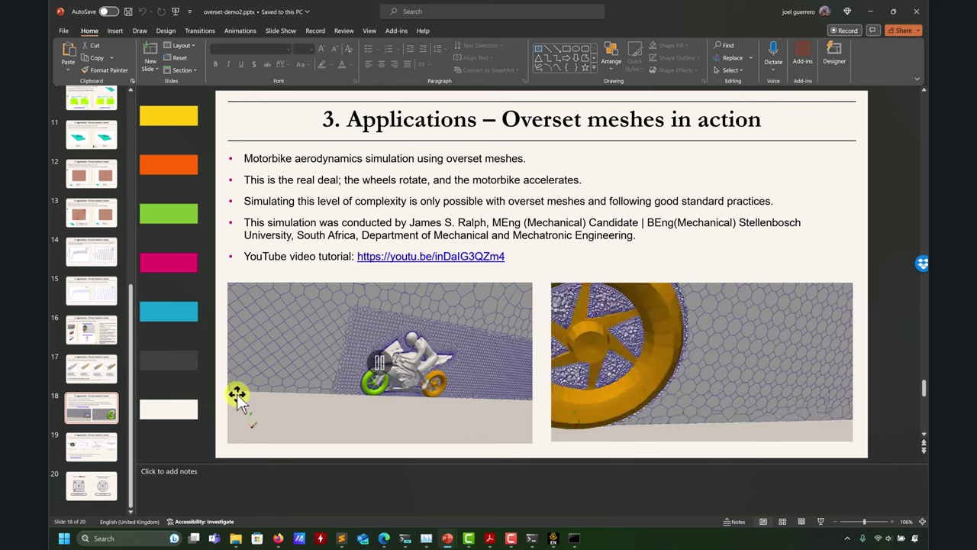
{"action": "left_click", "coordinate": [97, 329]}
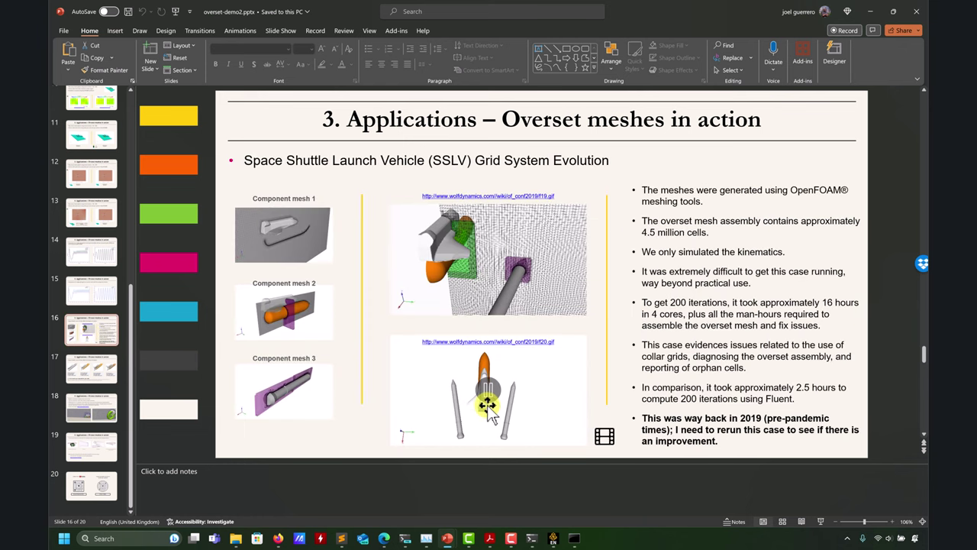
{"action": "left_click", "coordinate": [871, 14]}
Select back, back.1 and back.1.1 and colour them by velocity in the Surface editor
{"action": "right_click_drag", "start_coordinate": [712, 262], "coordinate": [622, 430]}
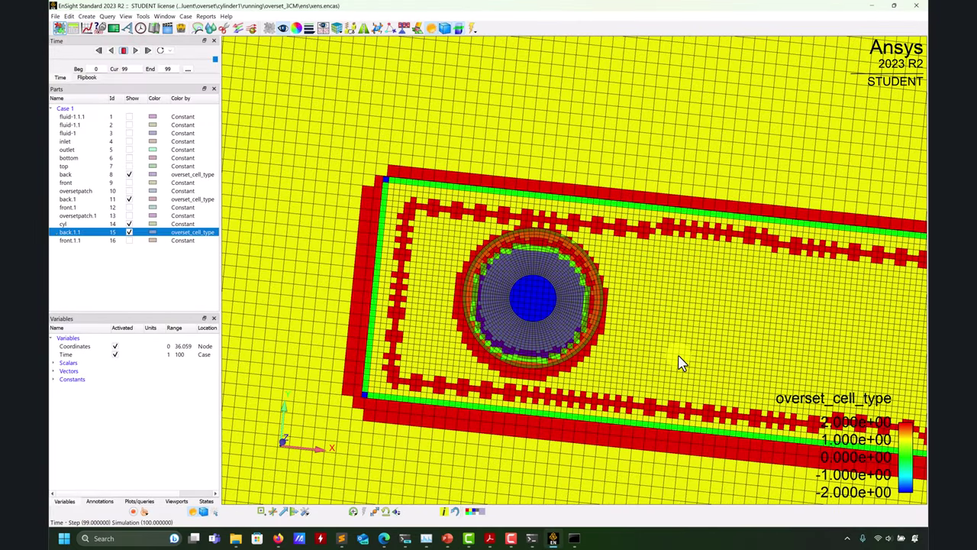
{"action": "right_click_drag", "start_coordinate": [681, 364], "coordinate": [713, 103]}
{"action": "left_click", "coordinate": [73, 232]}
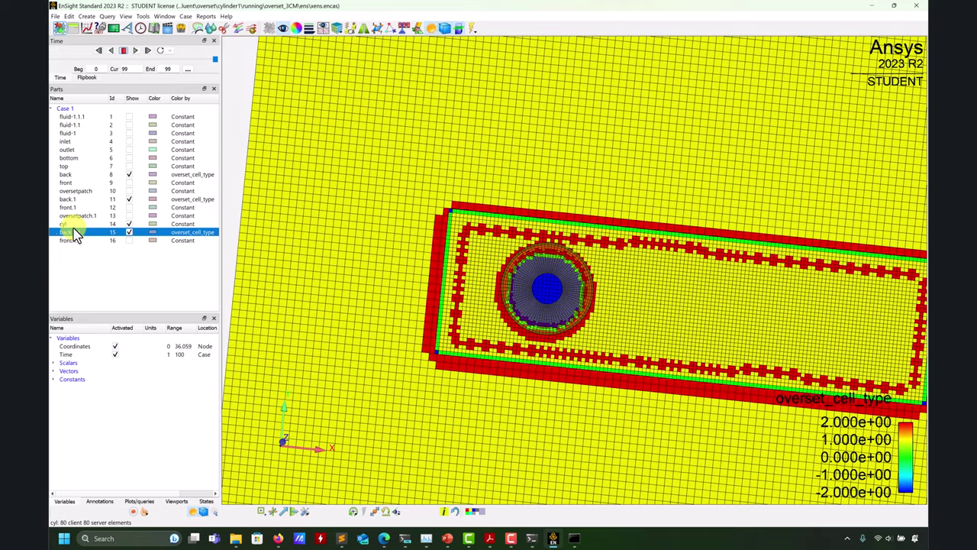
{"action": "left_click", "coordinate": [88, 198], "text": "ctrl"}
{"action": "left_click", "coordinate": [96, 174], "text": "ctrl"}
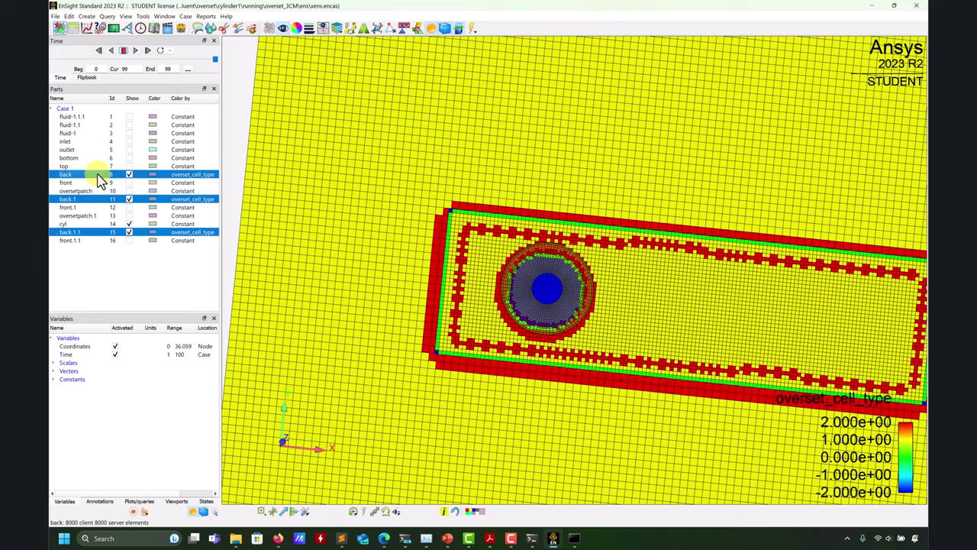
{"action": "left_click", "coordinate": [297, 28]}
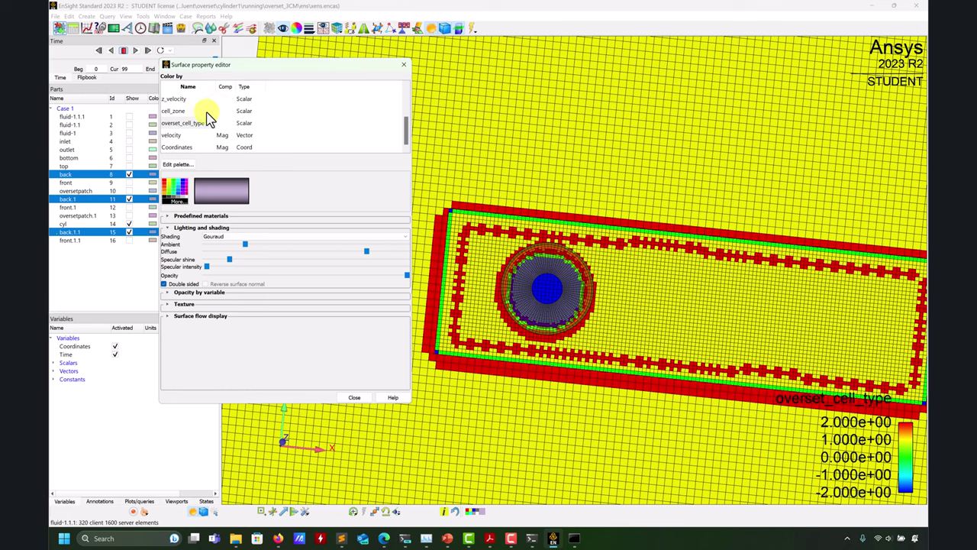
{"action": "left_click", "coordinate": [172, 135]}
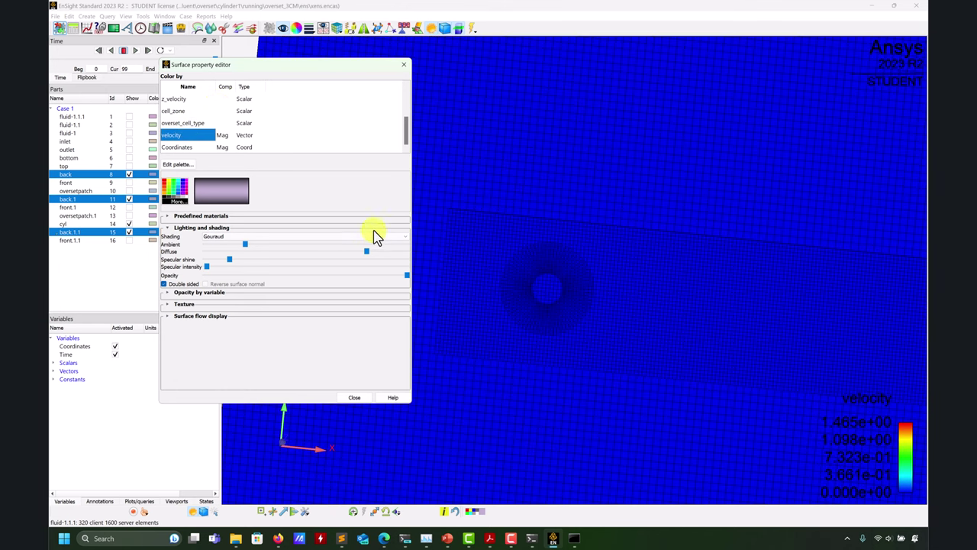
{"action": "left_click", "coordinate": [403, 65]}
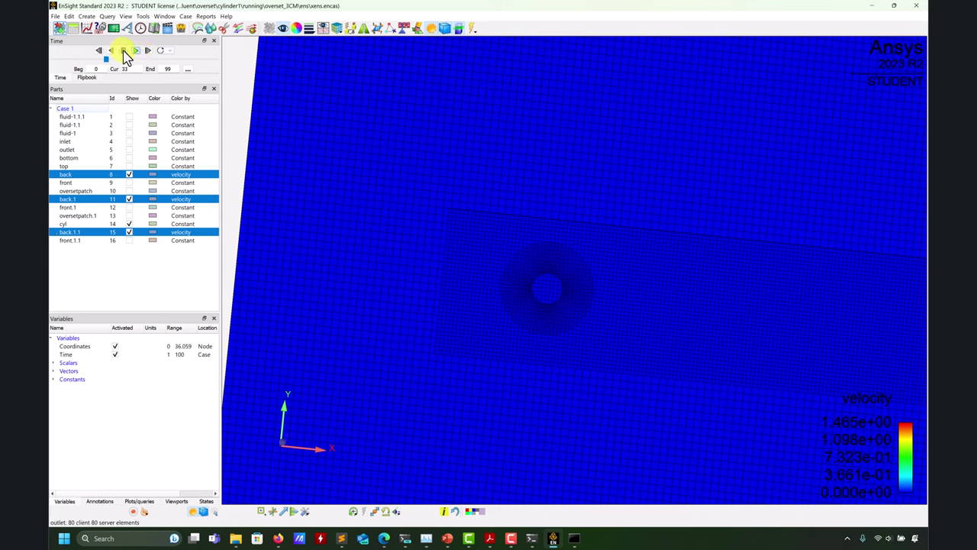
Hide back.1 and colour the back part by velocity_magnitude
{"action": "left_click", "coordinate": [84, 174]}
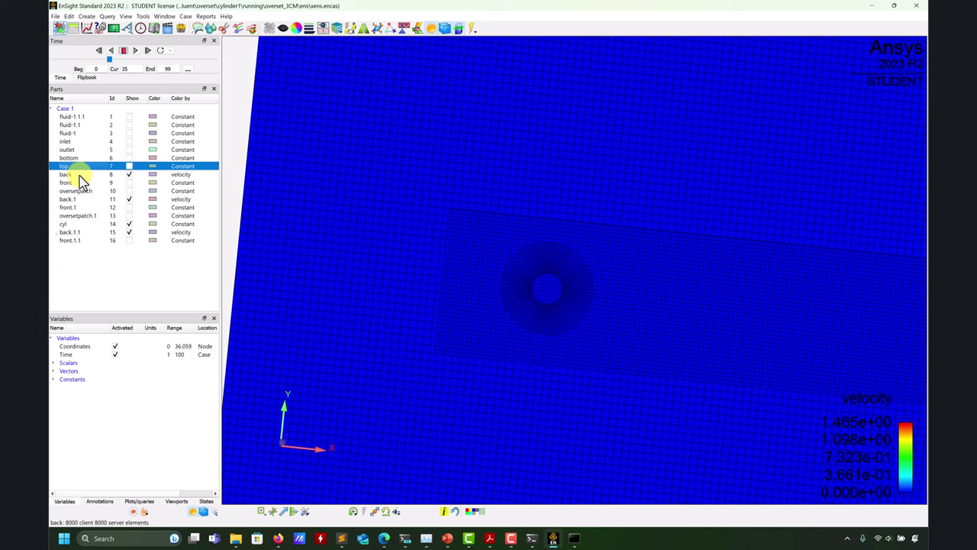
{"action": "left_click", "coordinate": [129, 199]}
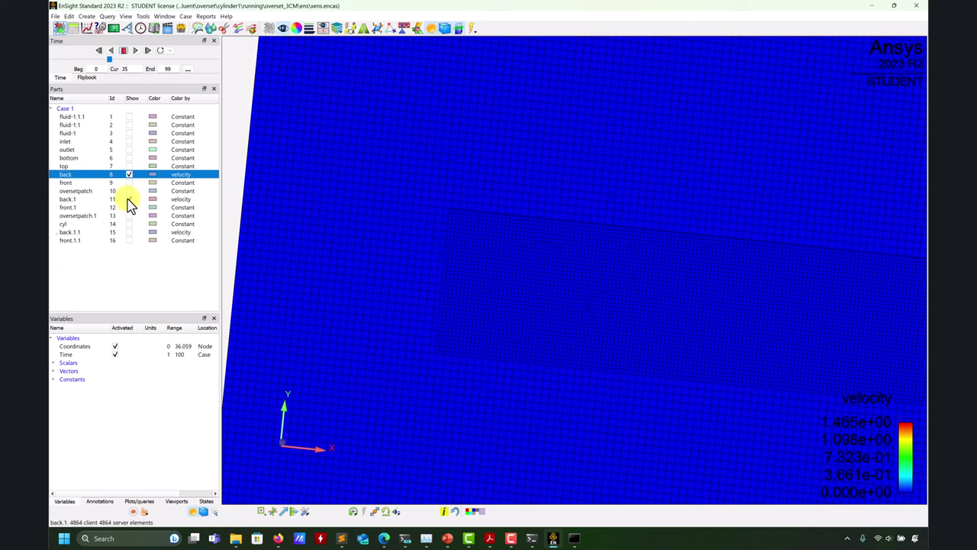
{"action": "left_click", "coordinate": [296, 29]}
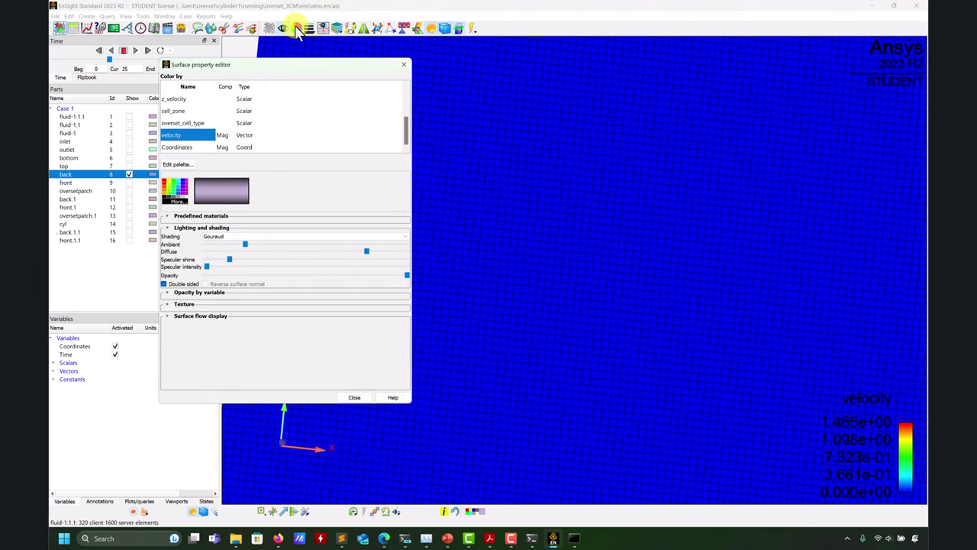
{"action": "scroll", "coordinate": [183, 121], "scroll_direction": "up", "scroll_amount": 3}
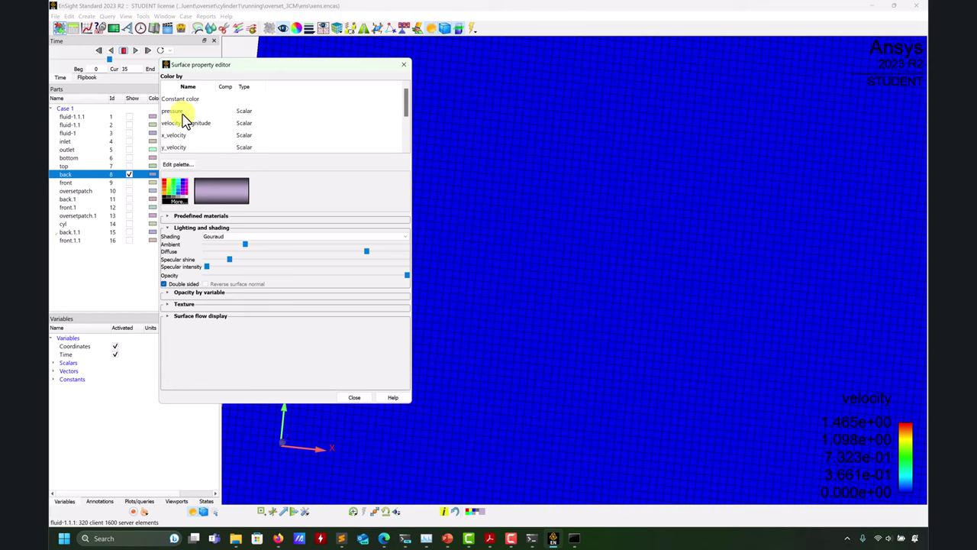
{"action": "left_click", "coordinate": [184, 122]}
{"action": "left_click_drag", "start_coordinate": [517, 290], "coordinate": [489, 80]}
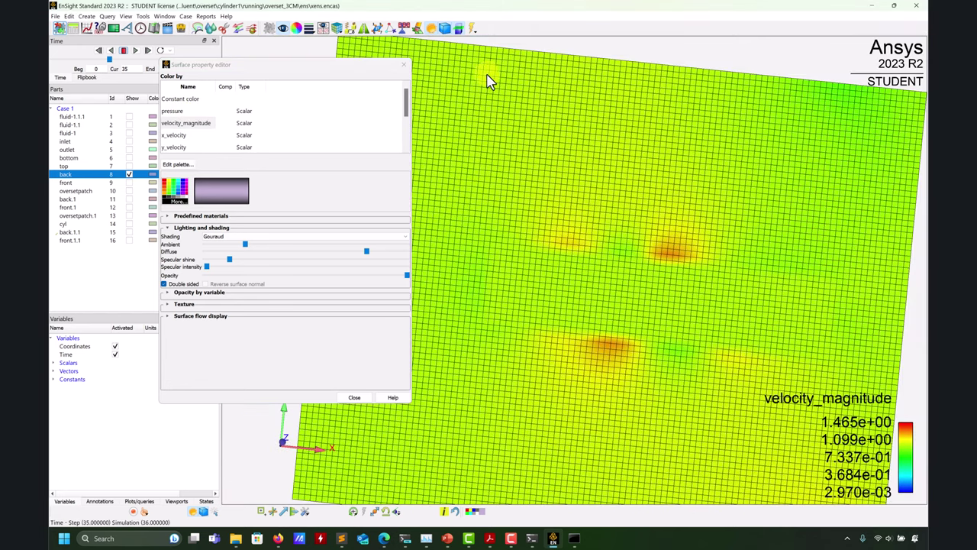
{"action": "left_click", "coordinate": [403, 64]}
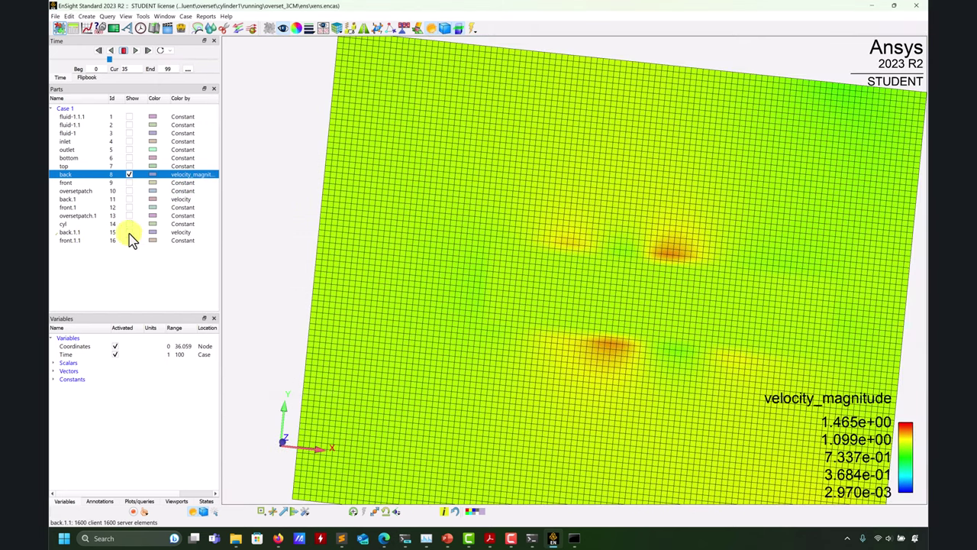
Show back.1.1 and colour it by velocity_magnitude
{"action": "left_click", "coordinate": [129, 232]}
{"action": "left_click", "coordinate": [70, 232]}
{"action": "left_click", "coordinate": [296, 29]}
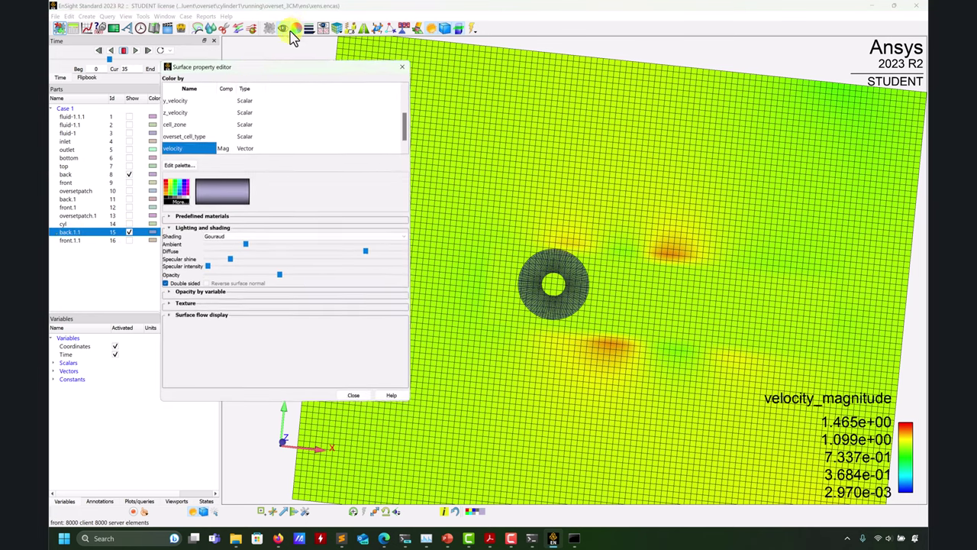
{"action": "scroll", "coordinate": [197, 138], "scroll_direction": "up", "scroll_amount": 2}
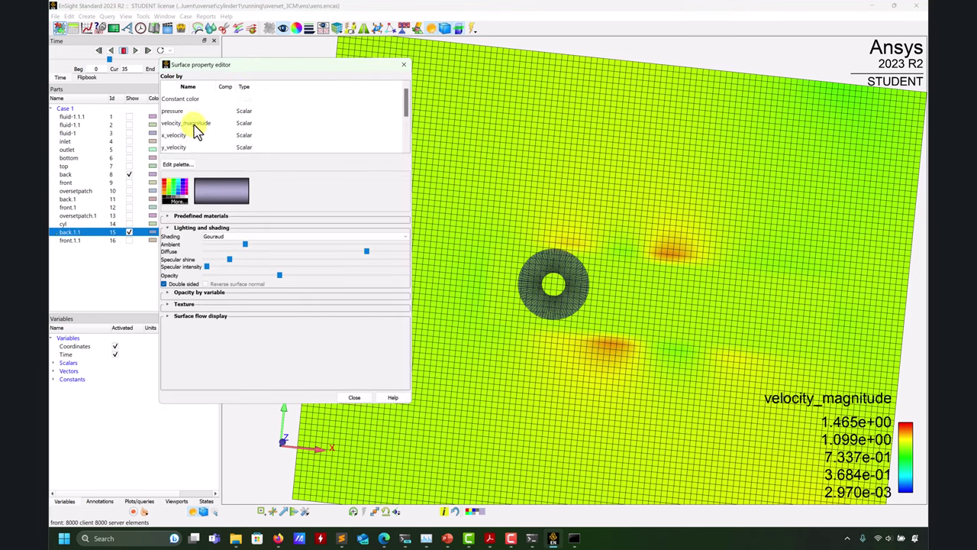
{"action": "left_click", "coordinate": [191, 124]}
{"action": "left_click", "coordinate": [402, 67]}
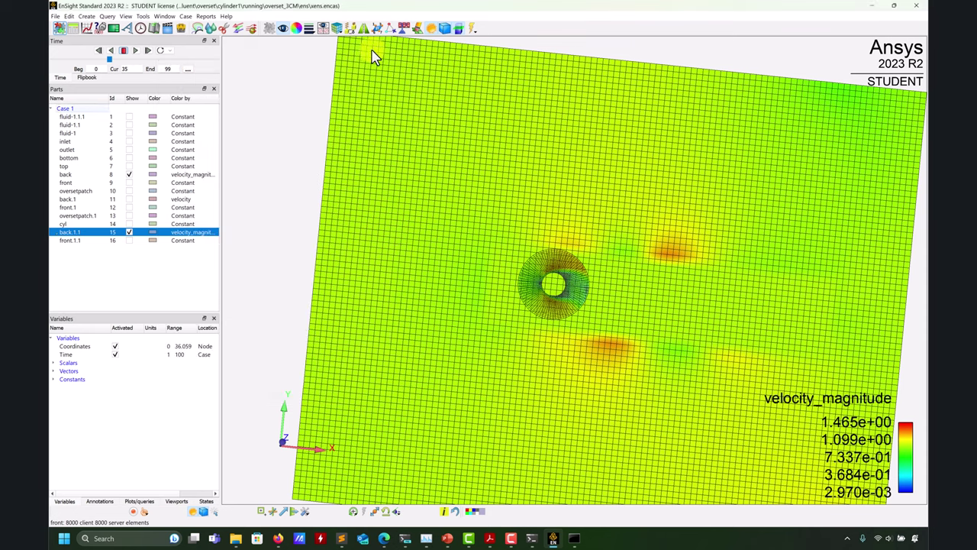
Make the back.1.1 mesh fully opaque
{"action": "left_click", "coordinate": [280, 29]}
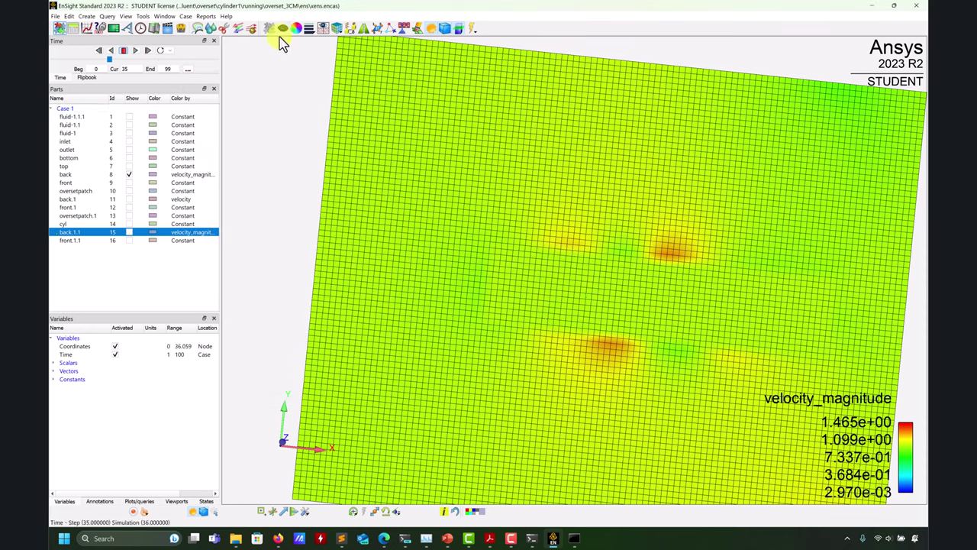
{"action": "left_click", "coordinate": [281, 29]}
{"action": "left_click", "coordinate": [296, 29]}
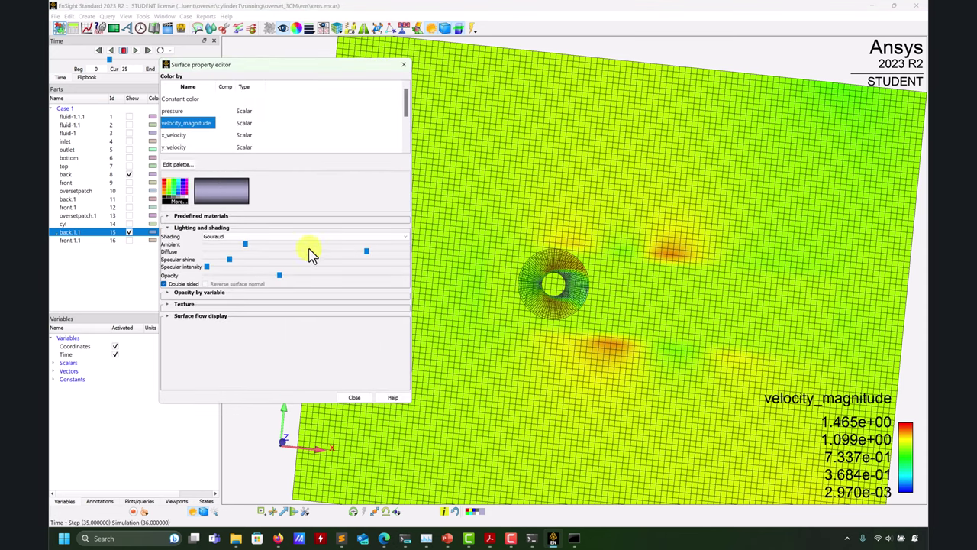
{"action": "left_click_drag", "start_coordinate": [272, 278], "coordinate": [496, 303]}
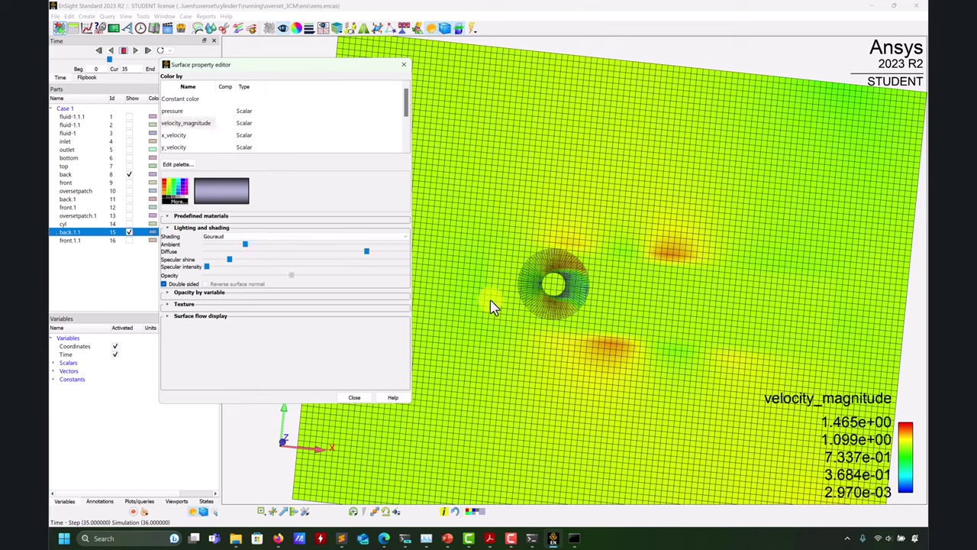
{"action": "left_click", "coordinate": [398, 66]}
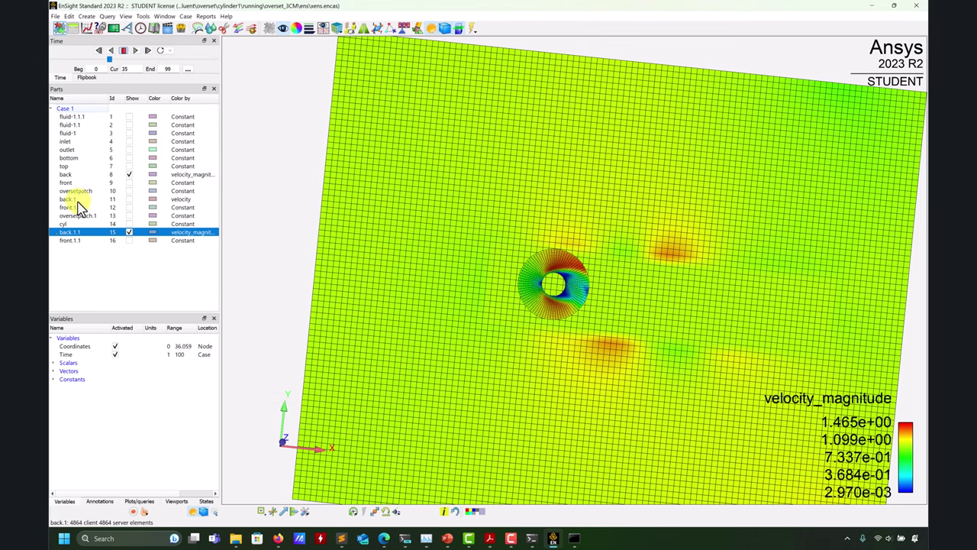
Show back.1 again and set its Color by to velocity_magnitude
{"action": "left_click", "coordinate": [70, 199]}
{"action": "left_click", "coordinate": [129, 198]}
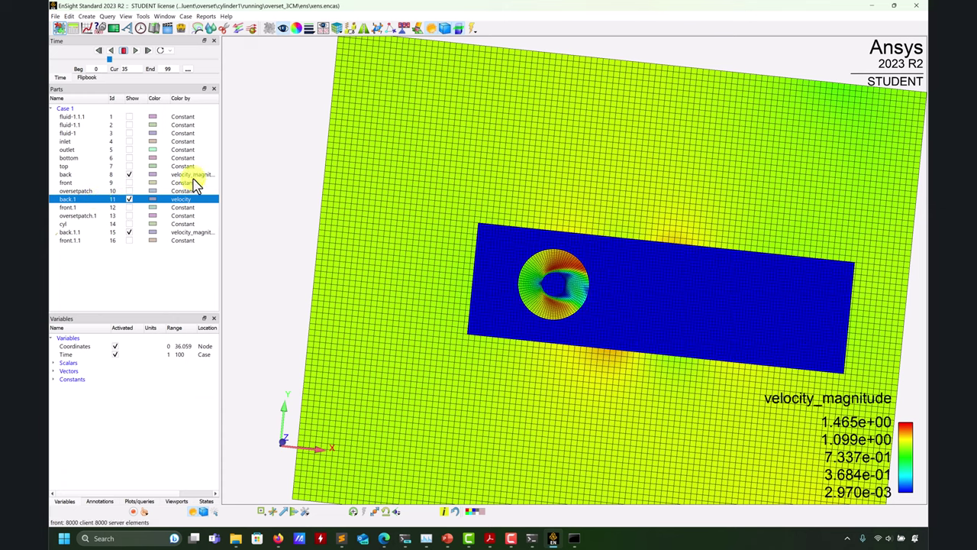
{"action": "left_click", "coordinate": [297, 29]}
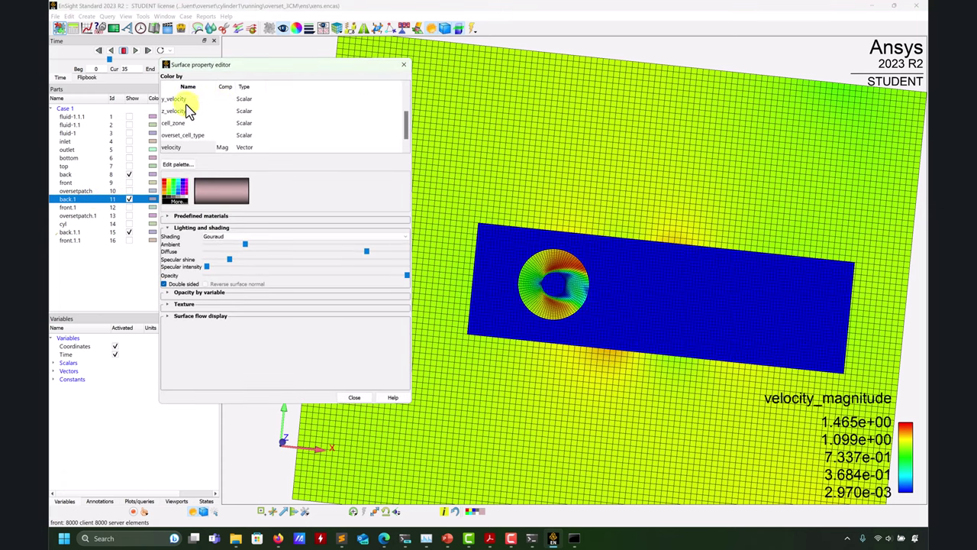
{"action": "scroll", "coordinate": [187, 102], "scroll_direction": "up", "scroll_amount": 1}
{"action": "left_click", "coordinate": [189, 110]}
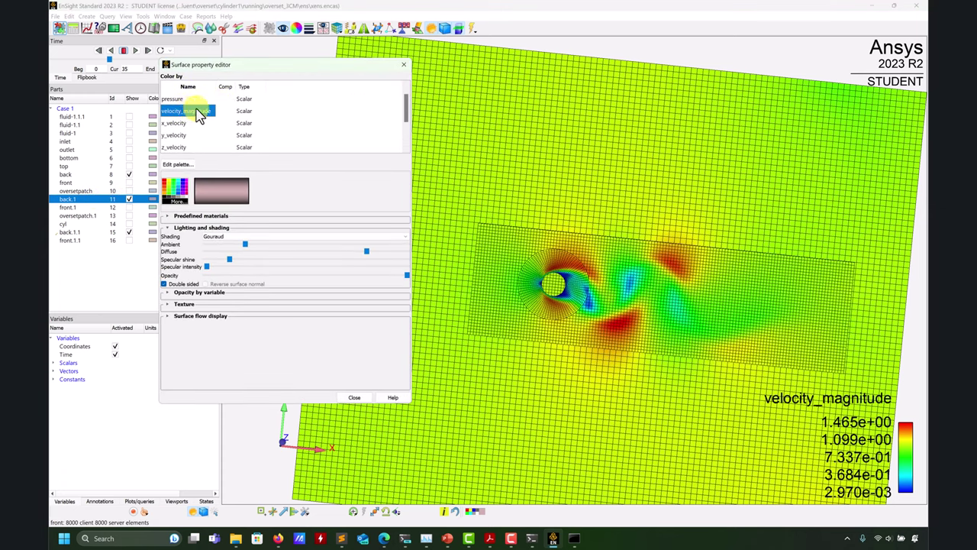
{"action": "left_click", "coordinate": [402, 65]}
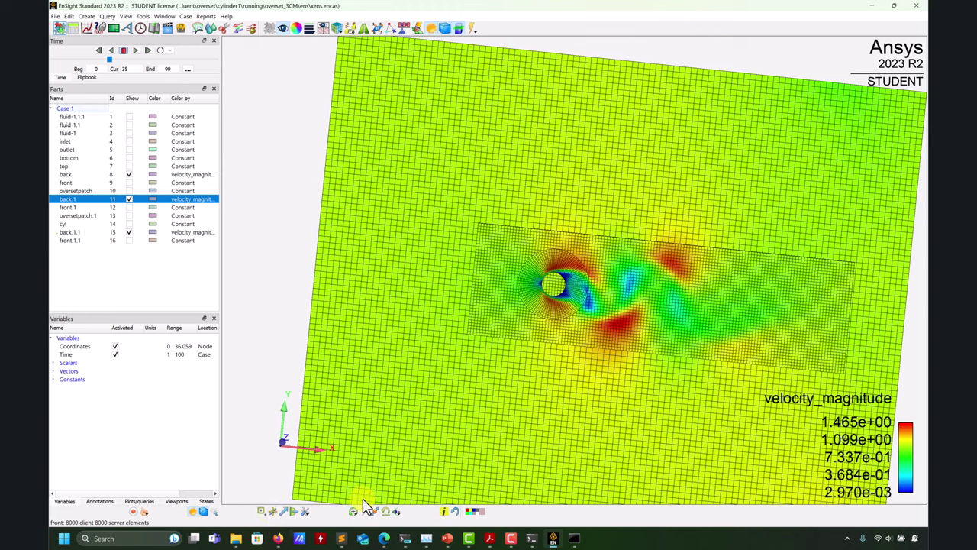
Orient the view to look straight along -Z at the back planes
{"action": "left_click", "coordinate": [397, 511]}
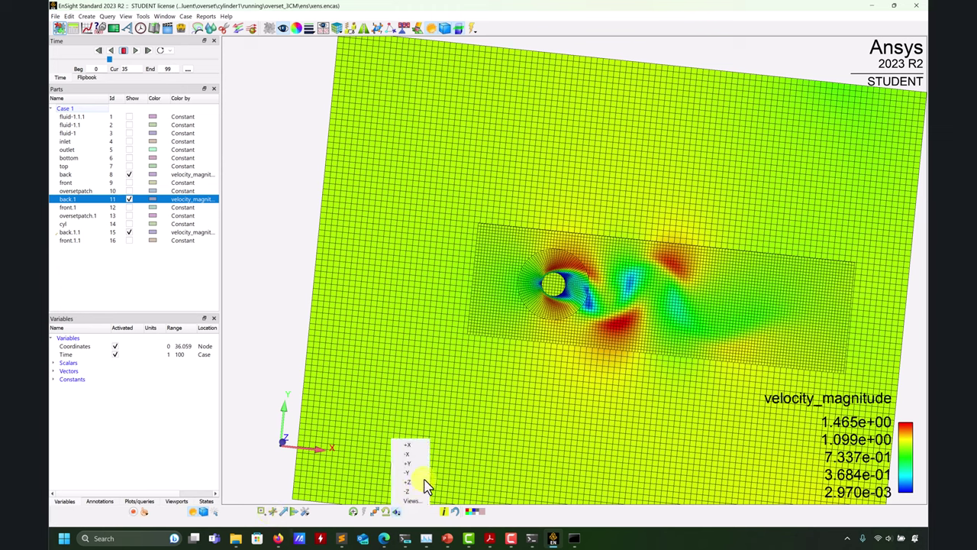
{"action": "left_click", "coordinate": [309, 487]}
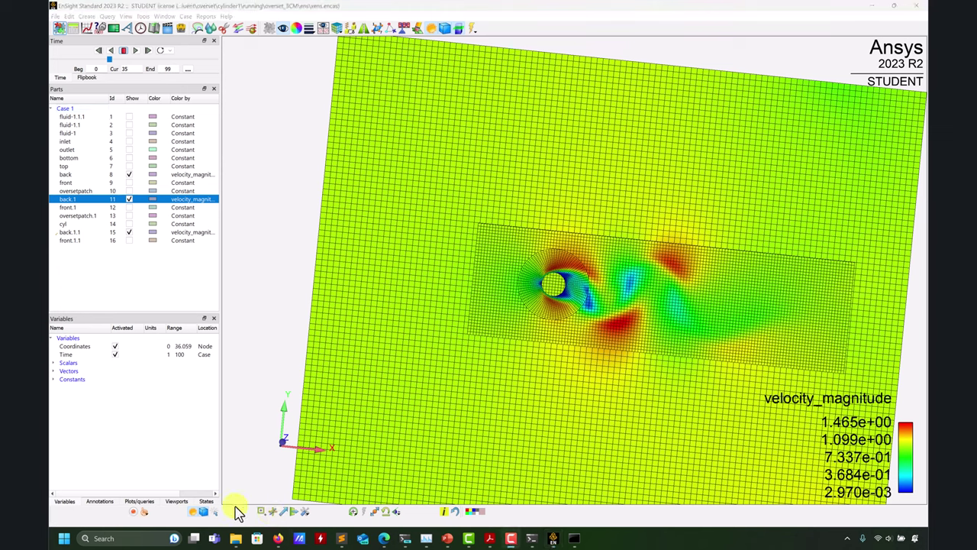
{"action": "left_click", "coordinate": [396, 511]}
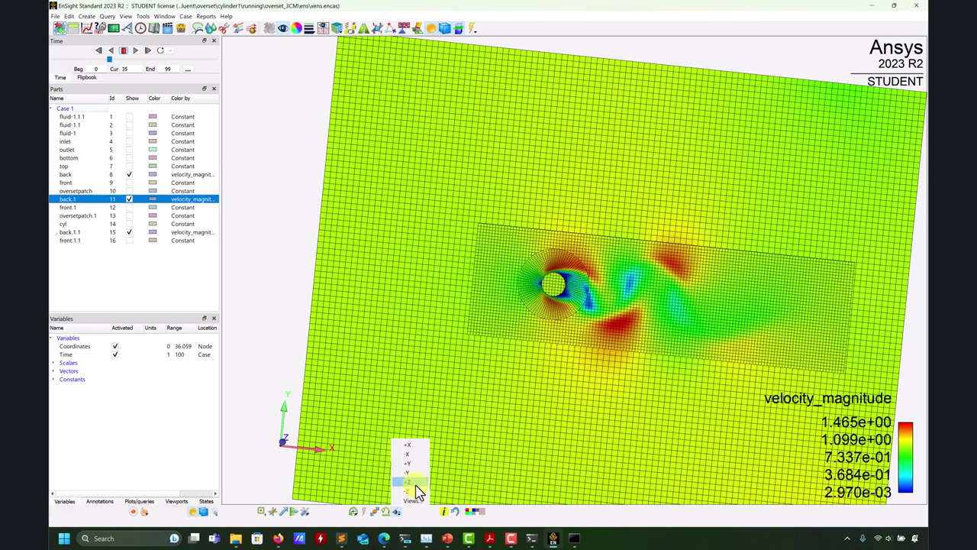
{"action": "left_click", "coordinate": [416, 489]}
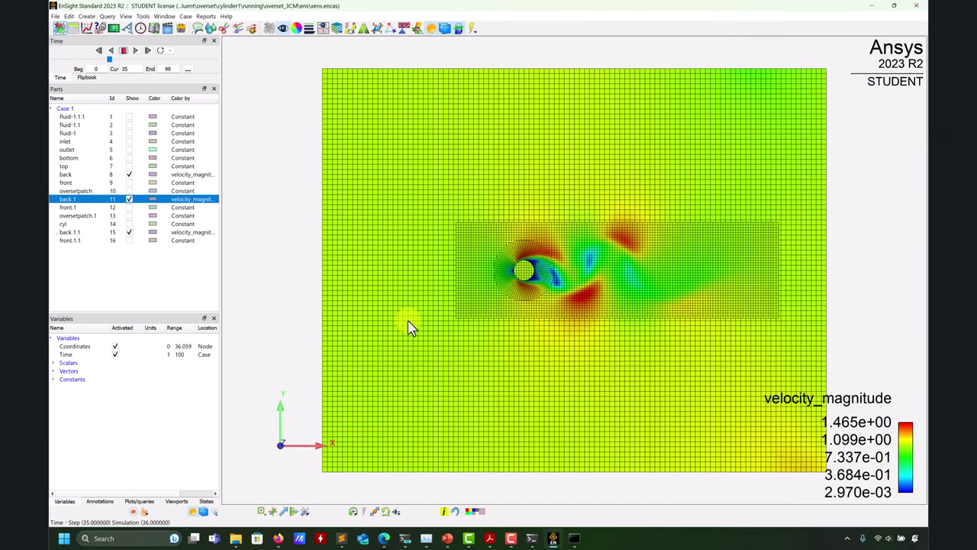
Turn off the hidden-line mesh overlay and adjust the zoom on the planes
{"action": "left_click", "coordinate": [204, 512]}
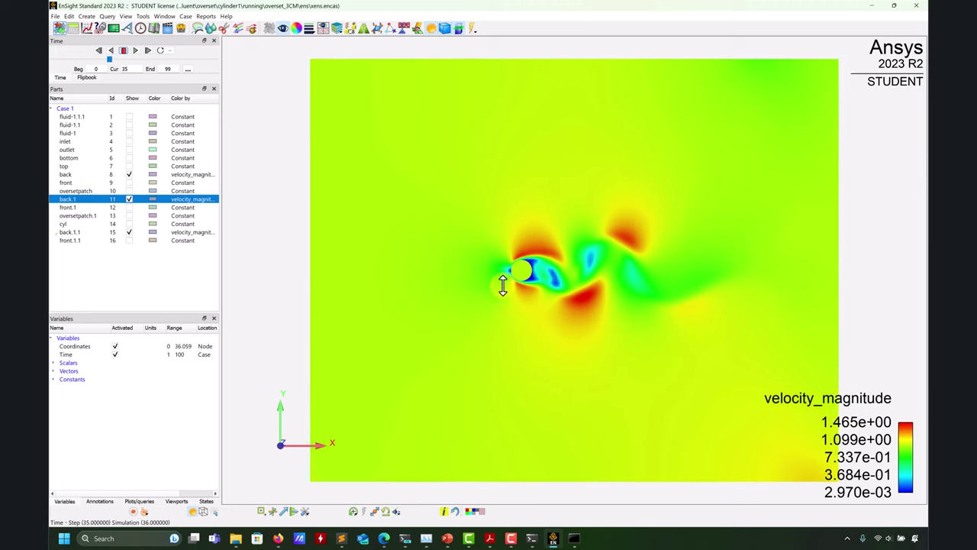
{"action": "scroll", "coordinate": [502, 283], "scroll_direction": "up", "scroll_amount": 3}
{"action": "scroll", "coordinate": [653, 237], "scroll_direction": "up", "scroll_amount": 1}
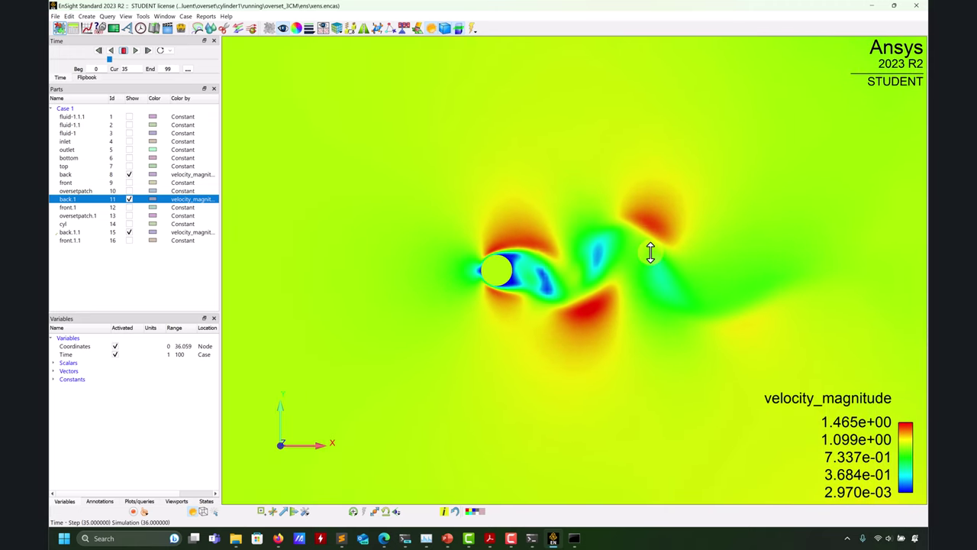
{"action": "scroll", "coordinate": [649, 212], "scroll_direction": "down", "scroll_amount": 2}
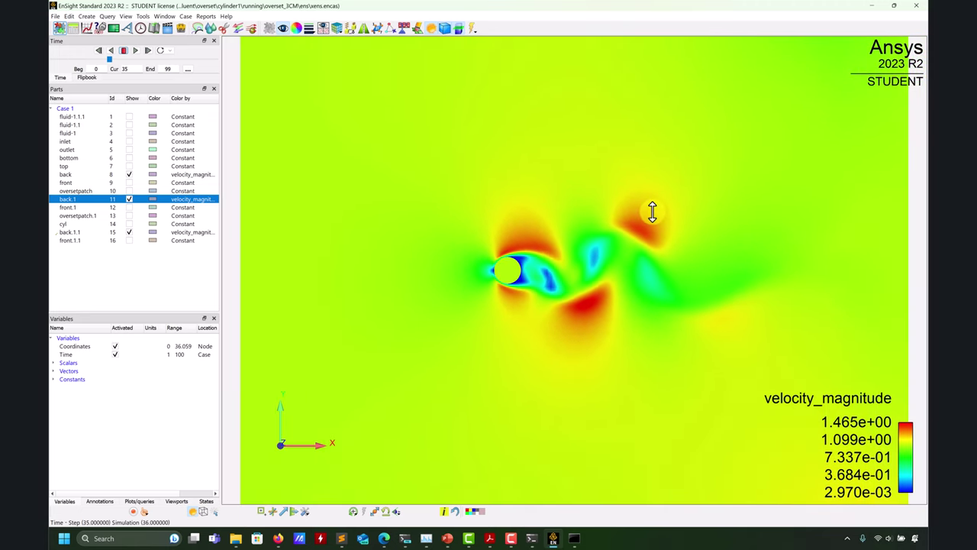
{"action": "scroll", "coordinate": [565, 321], "scroll_direction": "up", "scroll_amount": 1}
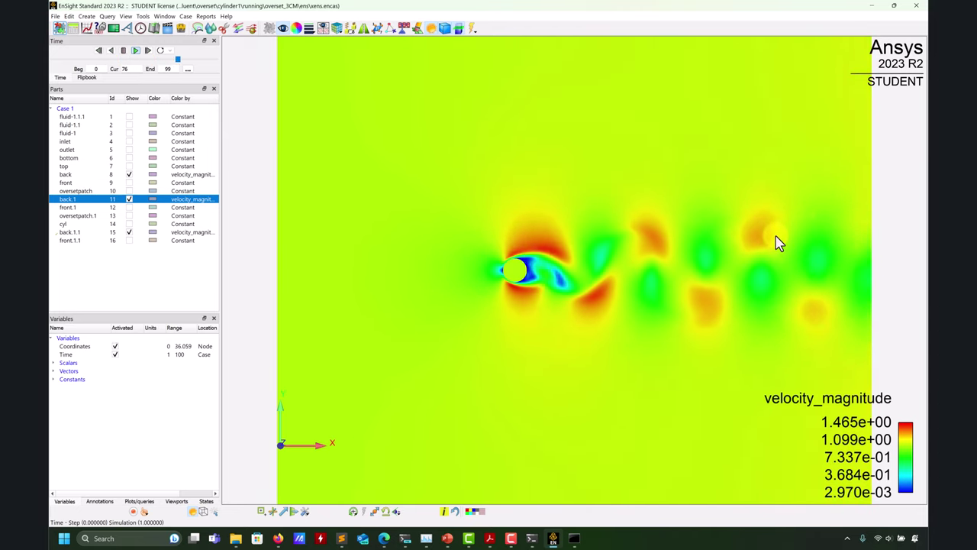
Rewind time to step 1 and hide back.1.1 and back.1, leaving only the back plane
{"action": "left_click_drag", "start_coordinate": [779, 240], "coordinate": [774, 218]}
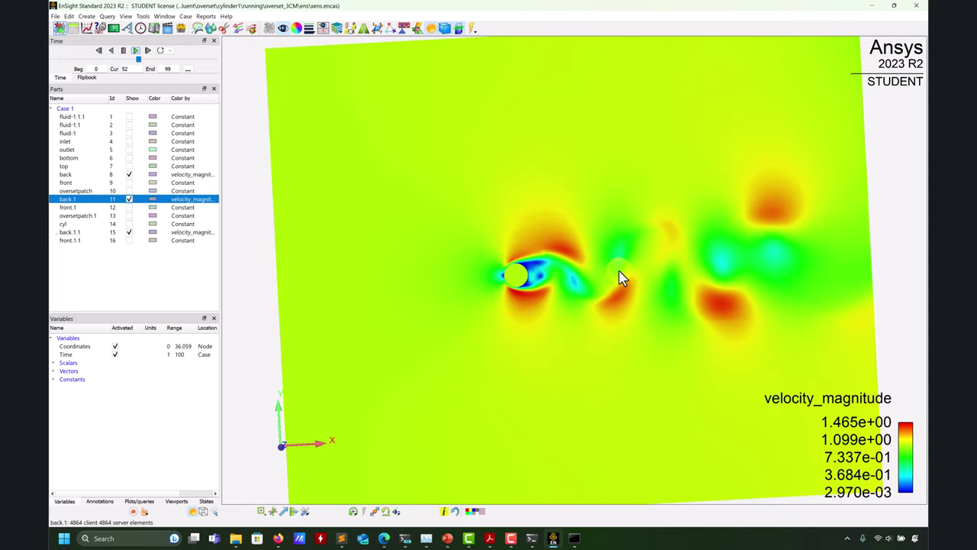
{"action": "left_click_drag", "start_coordinate": [571, 260], "coordinate": [570, 280]}
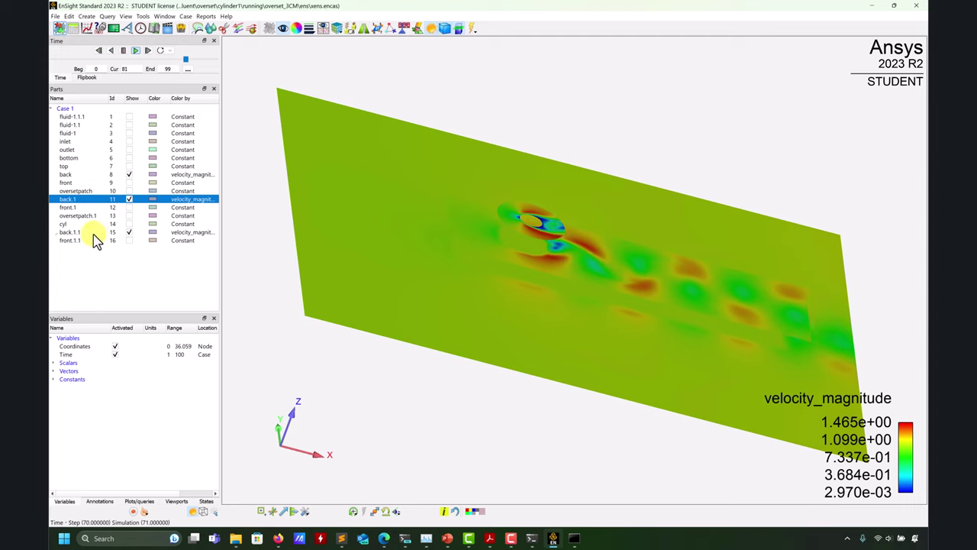
{"action": "left_click", "coordinate": [127, 52]}
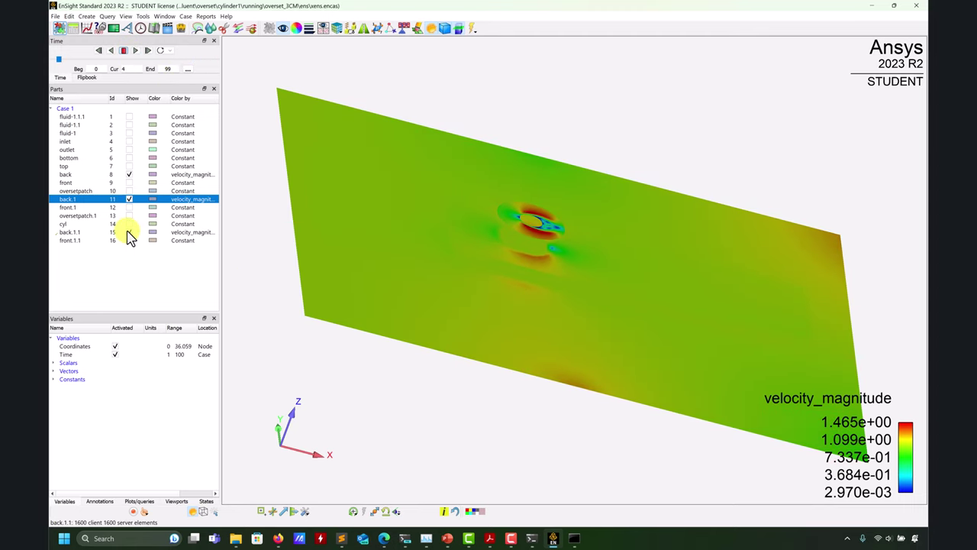
{"action": "left_click", "coordinate": [129, 231]}
{"action": "left_click", "coordinate": [129, 199]}
{"action": "left_click_drag", "start_coordinate": [526, 203], "coordinate": [510, 314]}
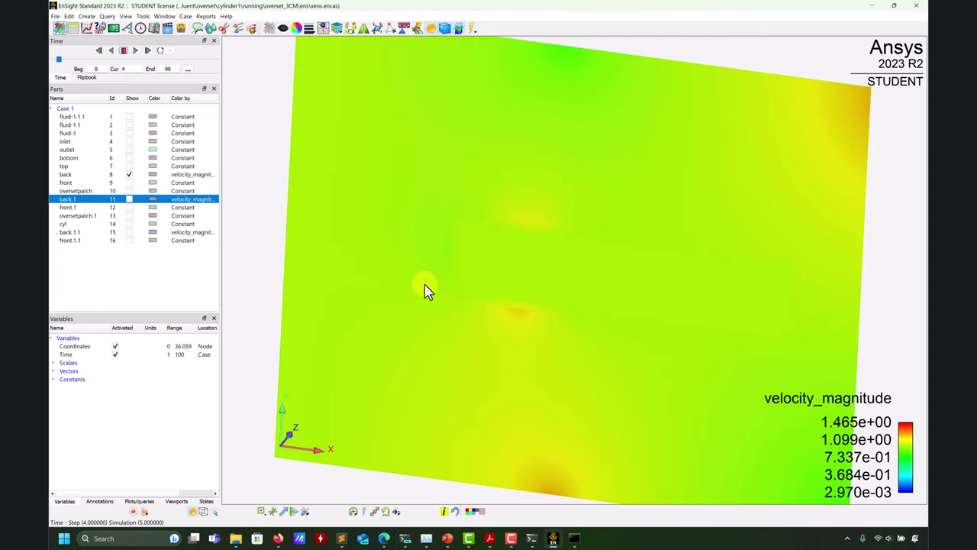
Review the back part's velocity_magnitude palette, keep it continuous, then play the animation
{"action": "left_click", "coordinate": [91, 175]}
{"action": "left_click", "coordinate": [298, 29]}
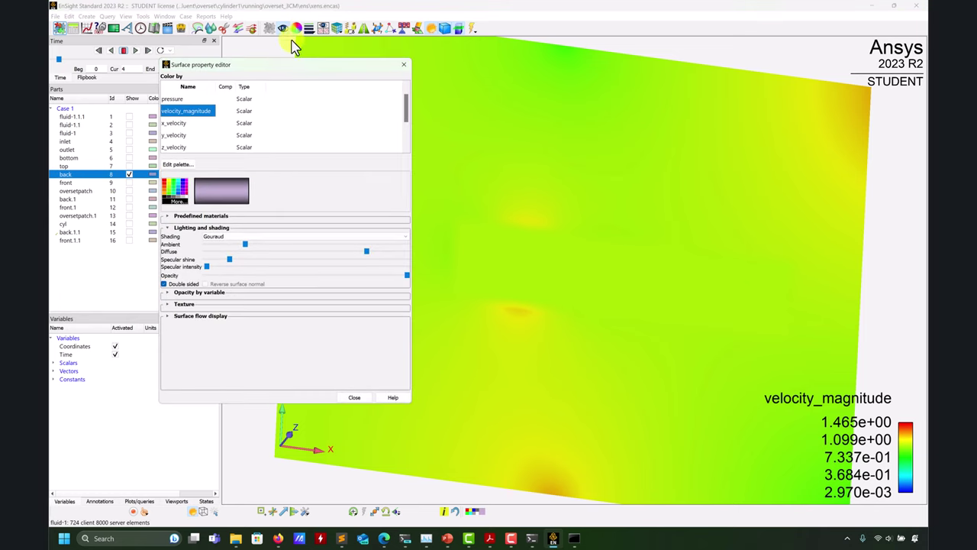
{"action": "left_click", "coordinate": [183, 165]}
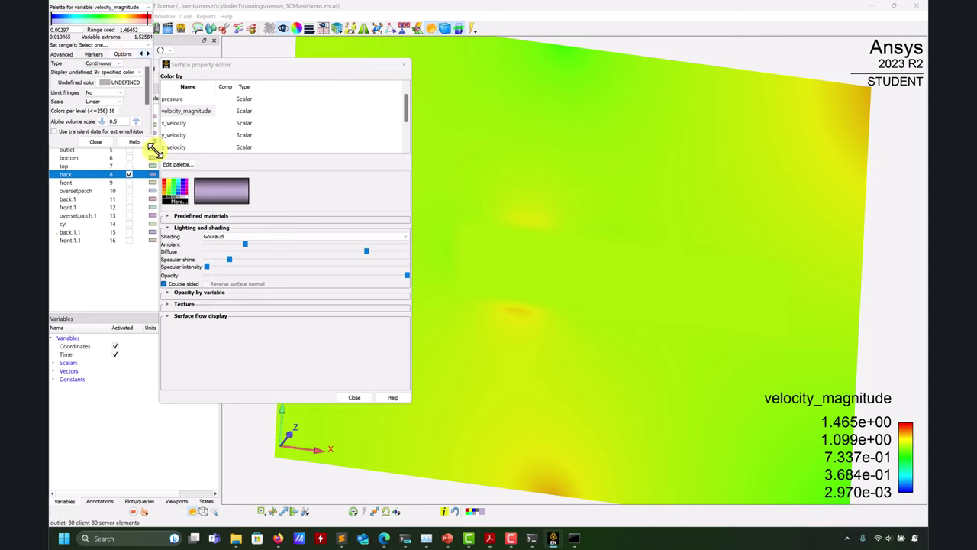
{"action": "left_click_drag", "start_coordinate": [152, 149], "coordinate": [366, 389]}
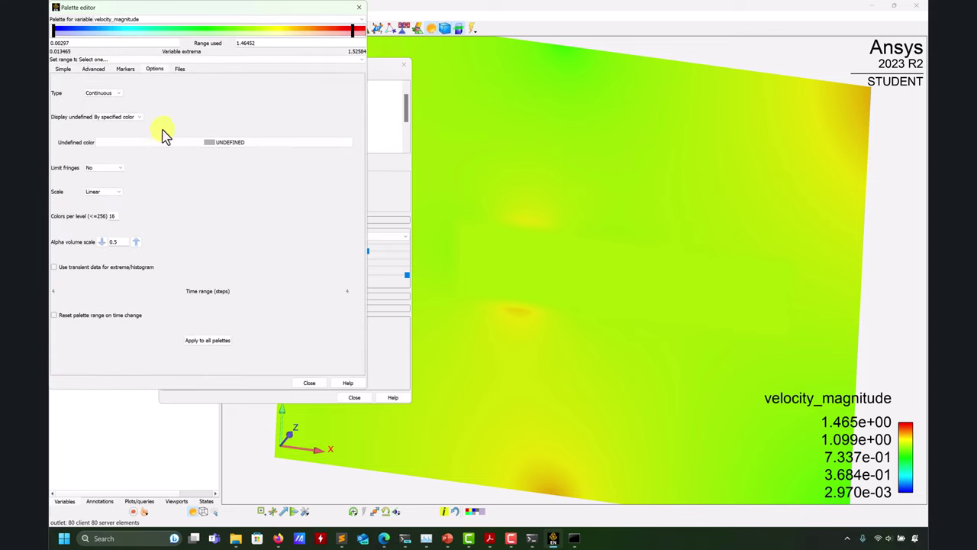
{"action": "left_click", "coordinate": [126, 69]}
{"action": "left_click", "coordinate": [93, 70]}
{"action": "left_click", "coordinate": [153, 70]}
{"action": "left_click", "coordinate": [97, 100]}
{"action": "left_click", "coordinate": [358, 7]}
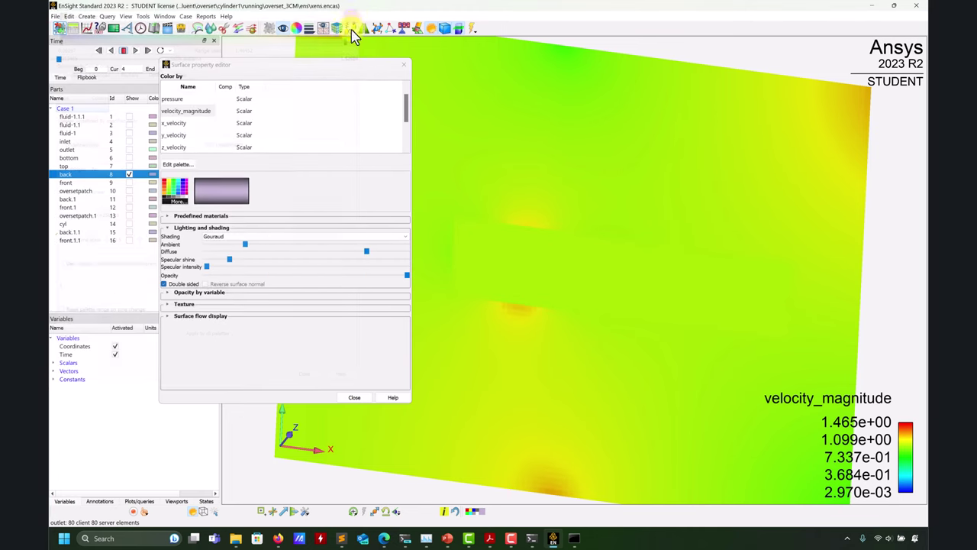
{"action": "left_click", "coordinate": [399, 65]}
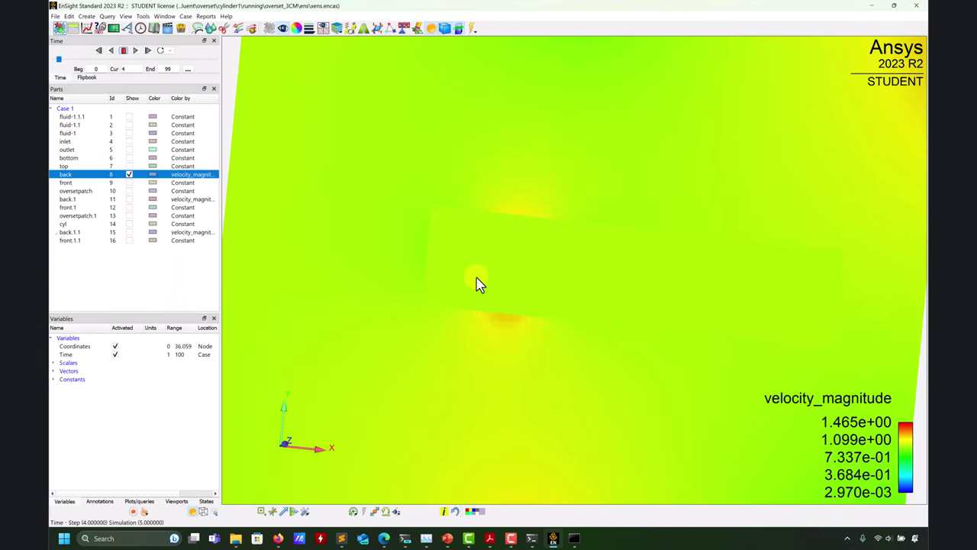
{"action": "left_click", "coordinate": [134, 51]}
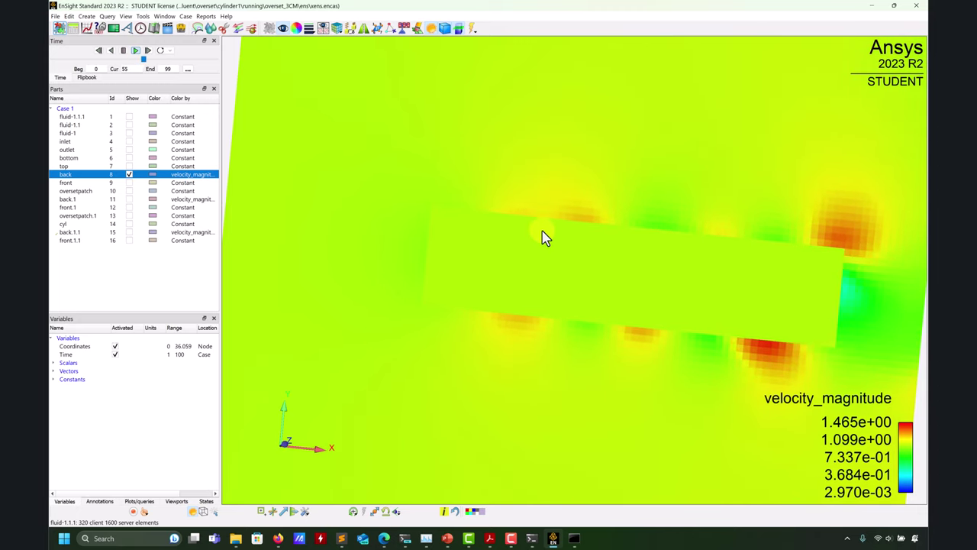
Stop the animation, show back.1, zoom on the wake, and enable the mesh line overlay
{"action": "left_click", "coordinate": [124, 50]}
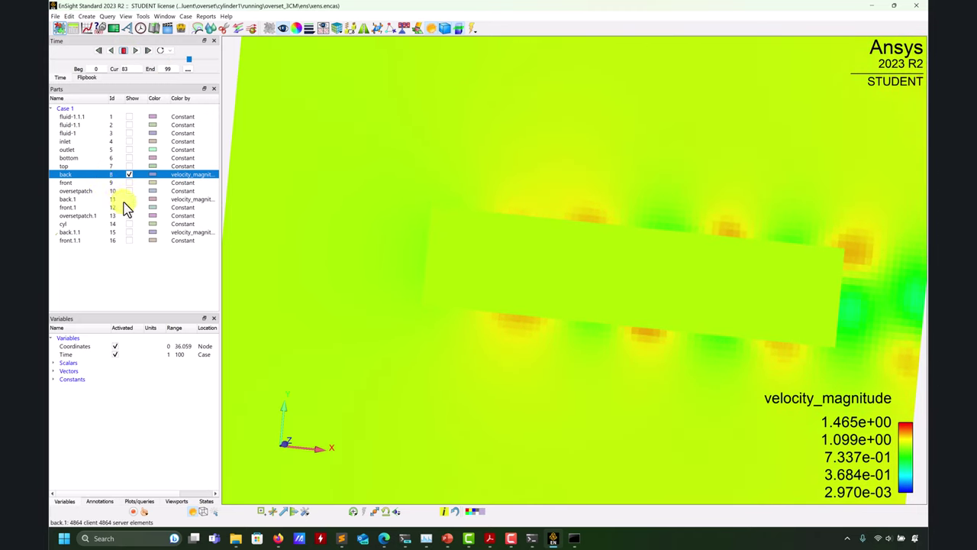
{"action": "left_click", "coordinate": [129, 198]}
{"action": "left_click_drag", "start_coordinate": [464, 255], "coordinate": [534, 251]}
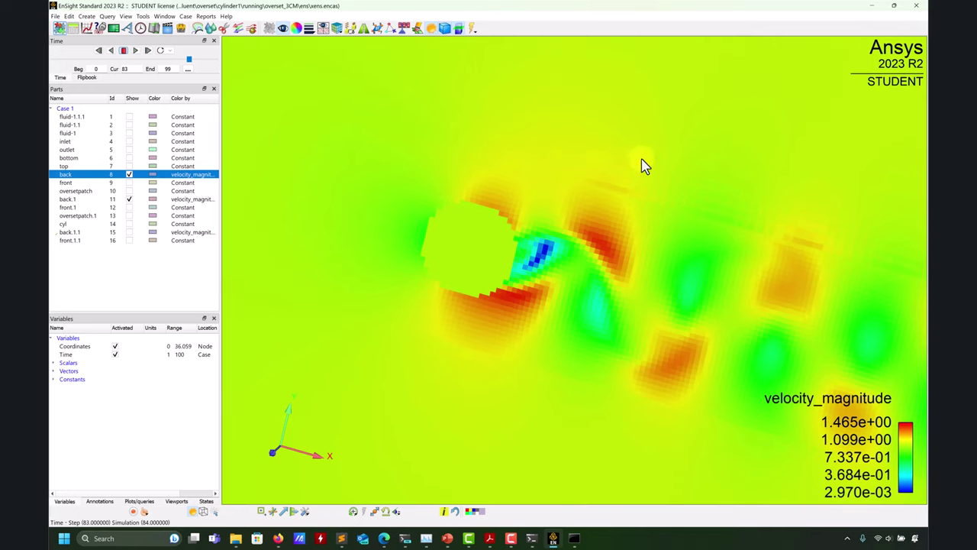
{"action": "right_click_drag", "start_coordinate": [648, 178], "coordinate": [513, 304]}
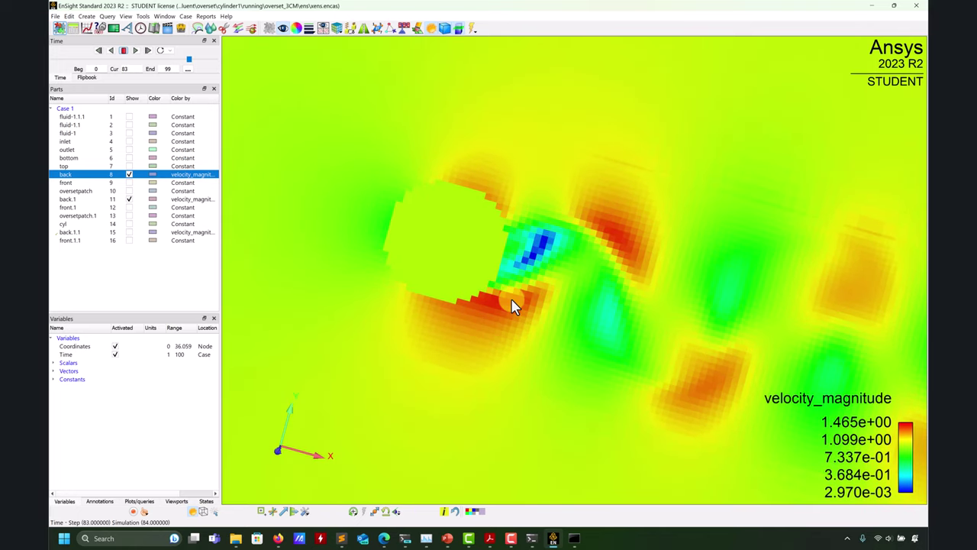
{"action": "left_click", "coordinate": [203, 513]}
{"action": "left_click", "coordinate": [188, 523]}
{"action": "left_click", "coordinate": [195, 543]}
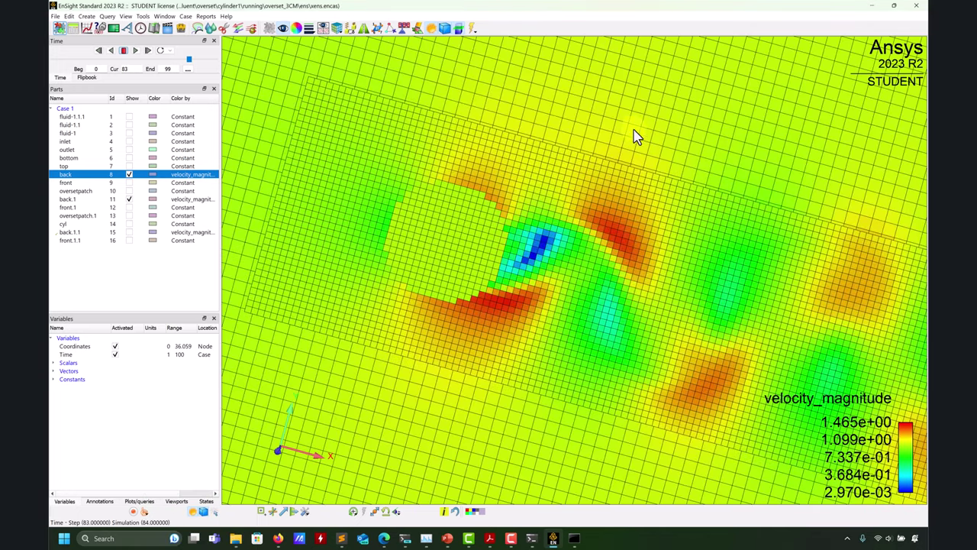
{"action": "scroll", "coordinate": [558, 299], "scroll_direction": "up", "scroll_amount": 5}
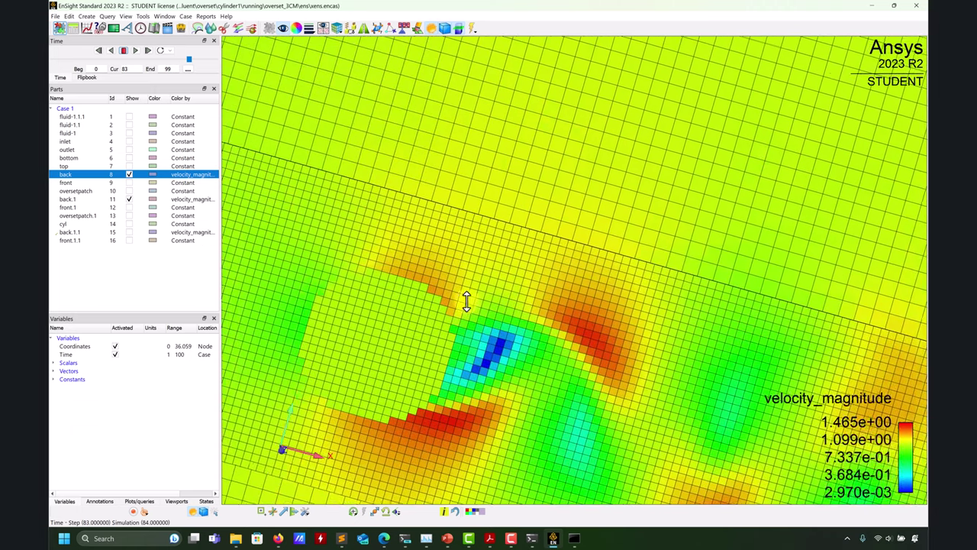
{"action": "right_click_drag", "start_coordinate": [467, 302], "coordinate": [482, 392]}
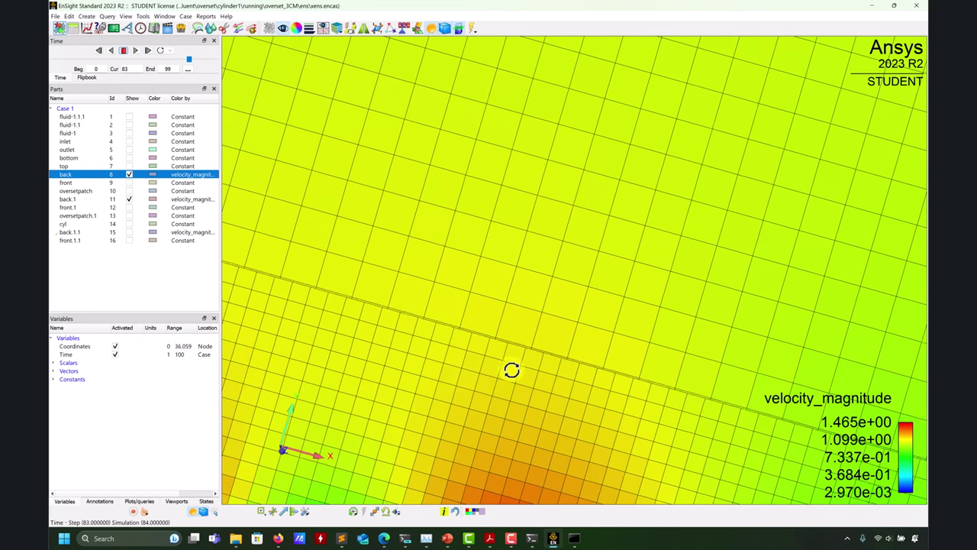
{"action": "scroll", "coordinate": [497, 341], "scroll_direction": "down", "scroll_amount": 5}
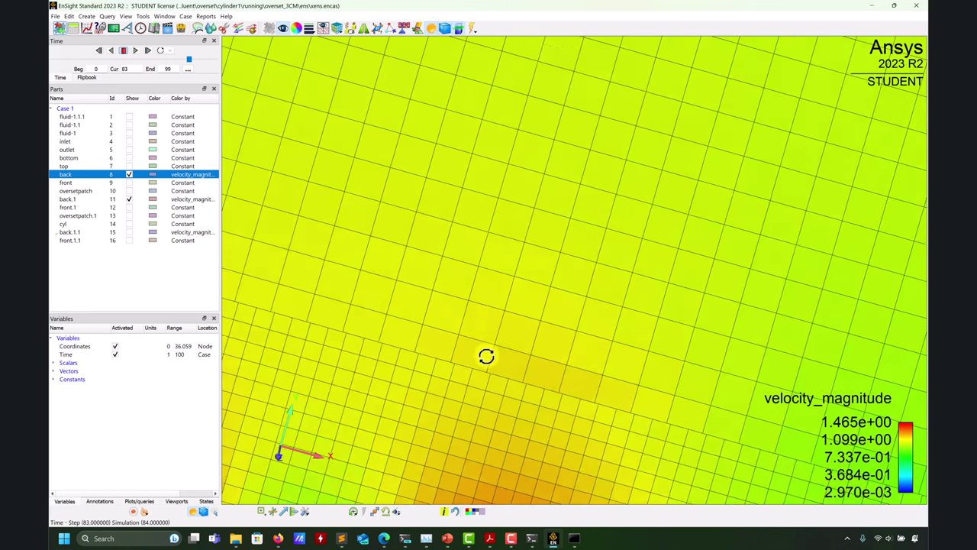
{"action": "left_click_drag", "start_coordinate": [662, 38], "coordinate": [723, 107]}
{"action": "scroll", "coordinate": [603, 305], "scroll_direction": "down", "scroll_amount": 5}
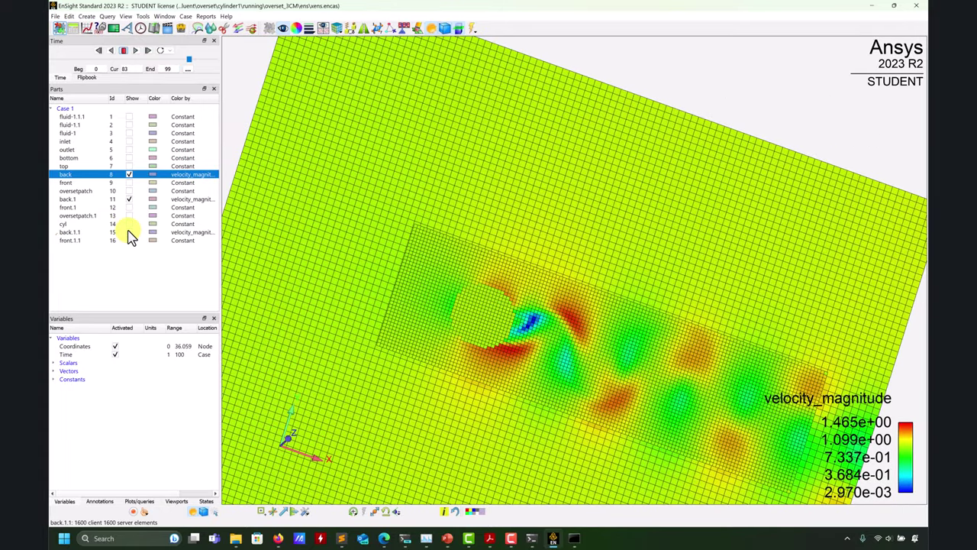
Show the back.1.1 O-grid ring and orbit to view the whole domain
{"action": "left_click", "coordinate": [129, 232]}
{"action": "left_click_drag", "start_coordinate": [503, 298], "coordinate": [537, 280]}
{"action": "scroll", "coordinate": [536, 280], "scroll_direction": "up", "scroll_amount": 5}
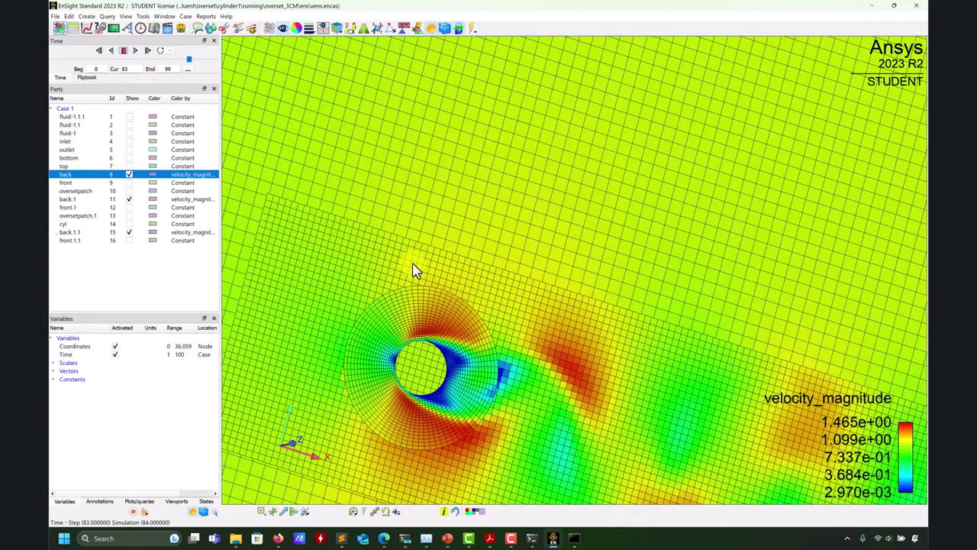
{"action": "scroll", "coordinate": [456, 163], "scroll_direction": "down", "scroll_amount": 5}
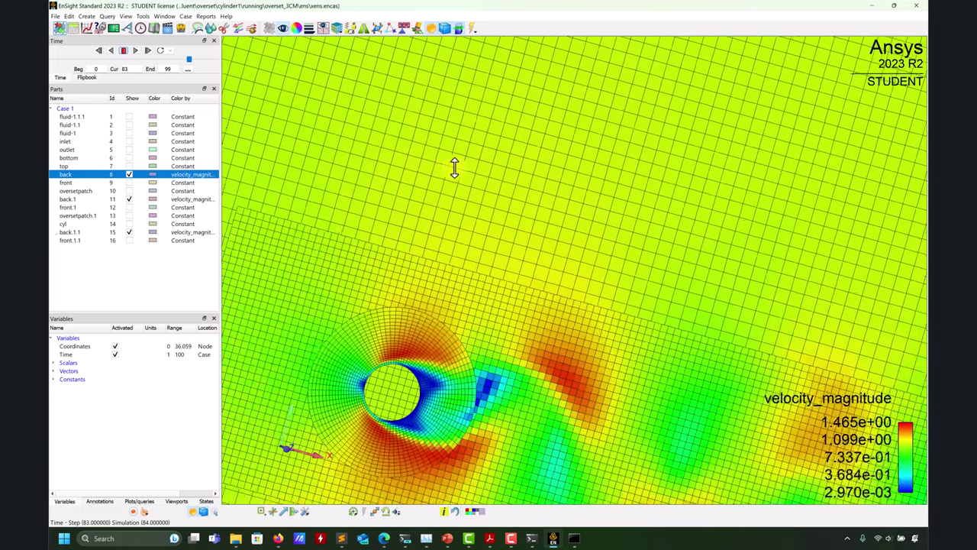
{"action": "left_click_drag", "start_coordinate": [456, 163], "coordinate": [537, 357]}
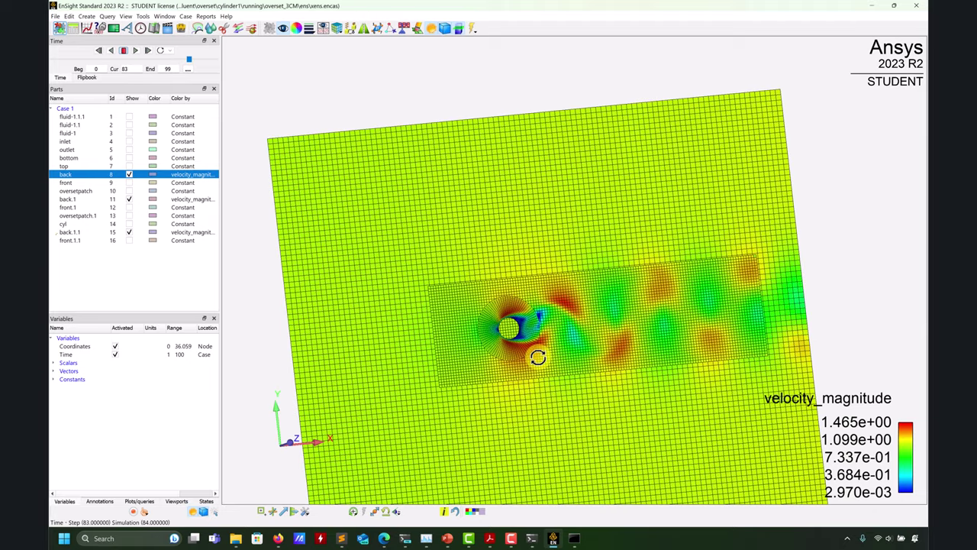